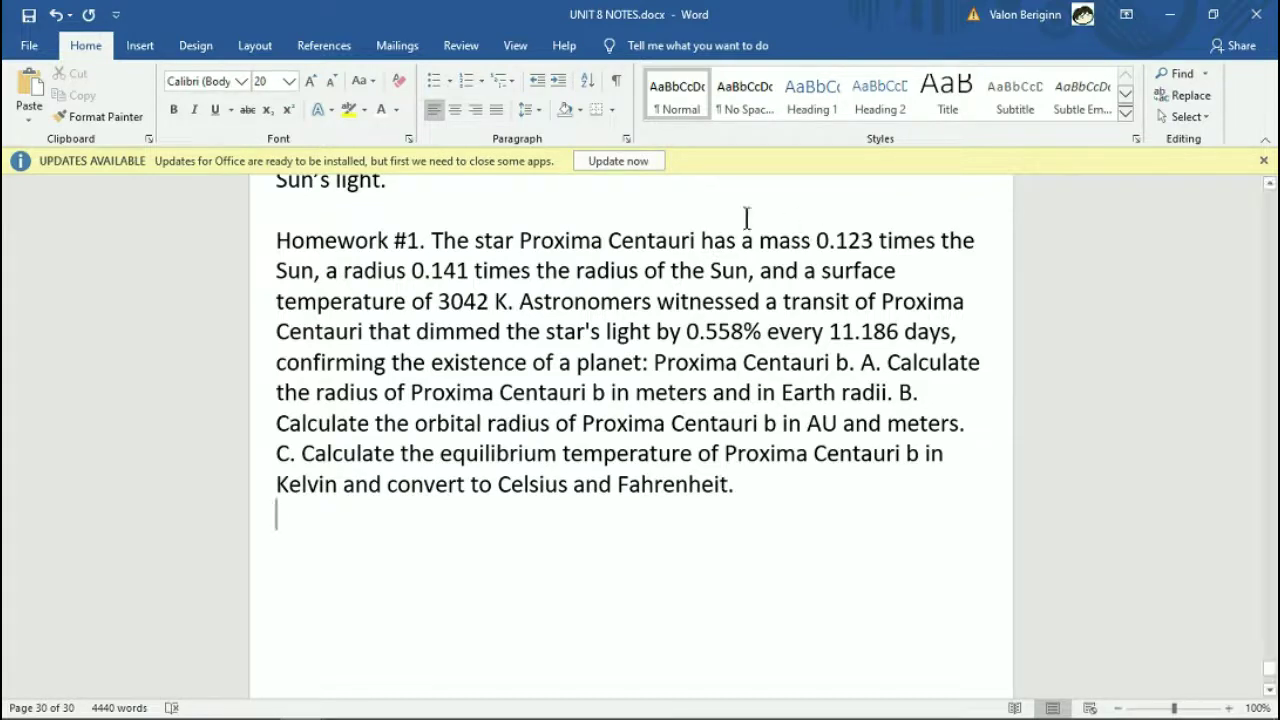
# Start answer A on the blank line below the homework problem with "A. ΔF = Rplanet²/", making "planet" a subscript and 2 a superscript.
pyautogui.moveTo(685, 331); pyautogui.dragTo(950, 332)
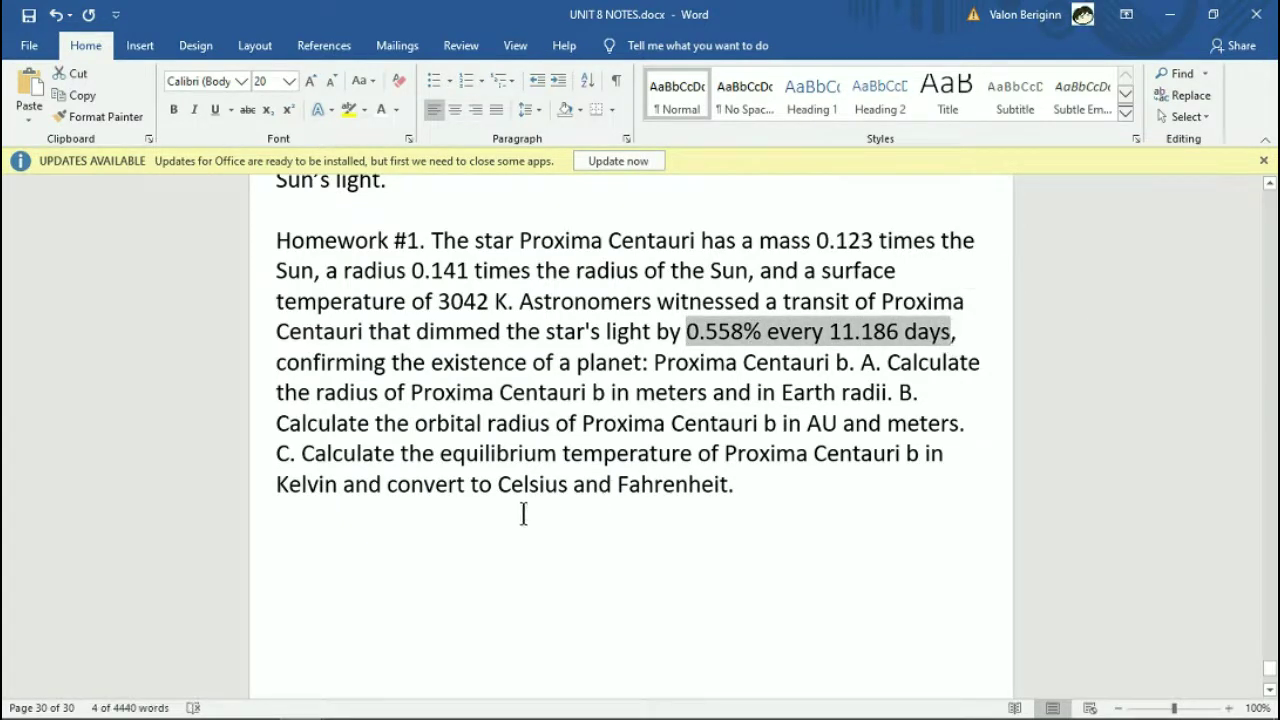
pyautogui.click(434, 513)
pyautogui.write('A. ')
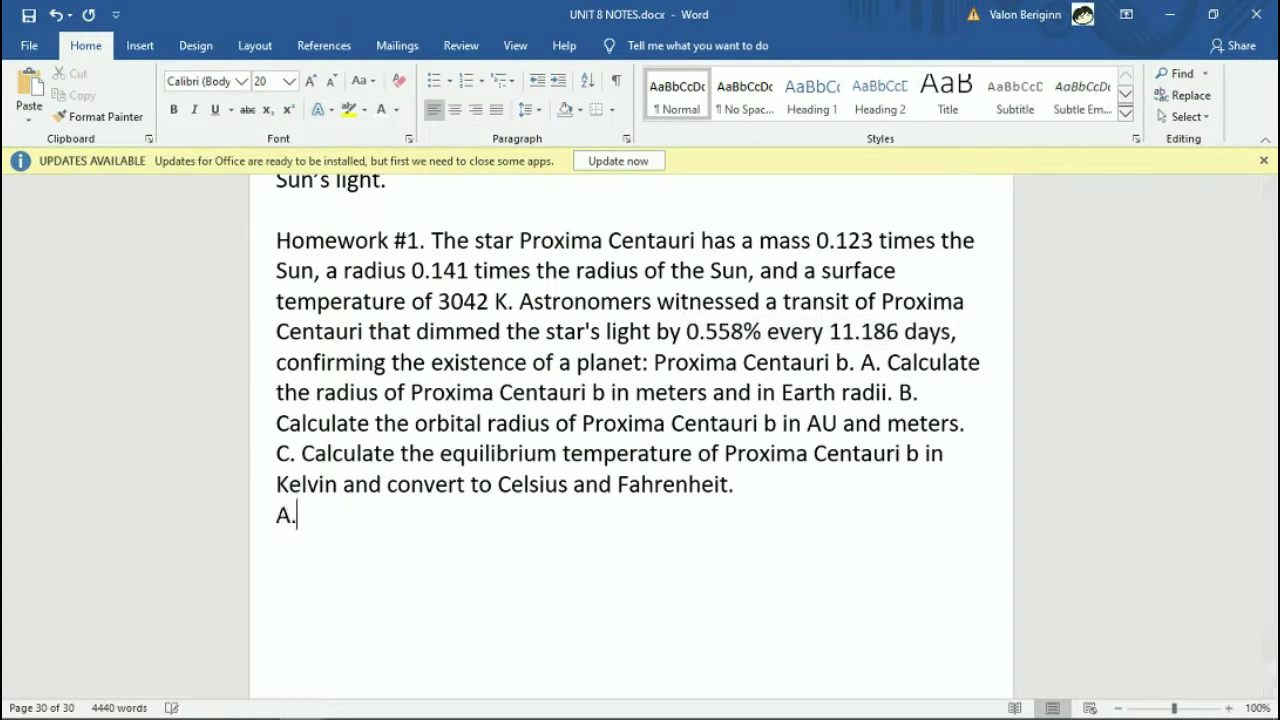
pyautogui.write('ΔF = R')
pyautogui.hotkey('ctrl', '=')
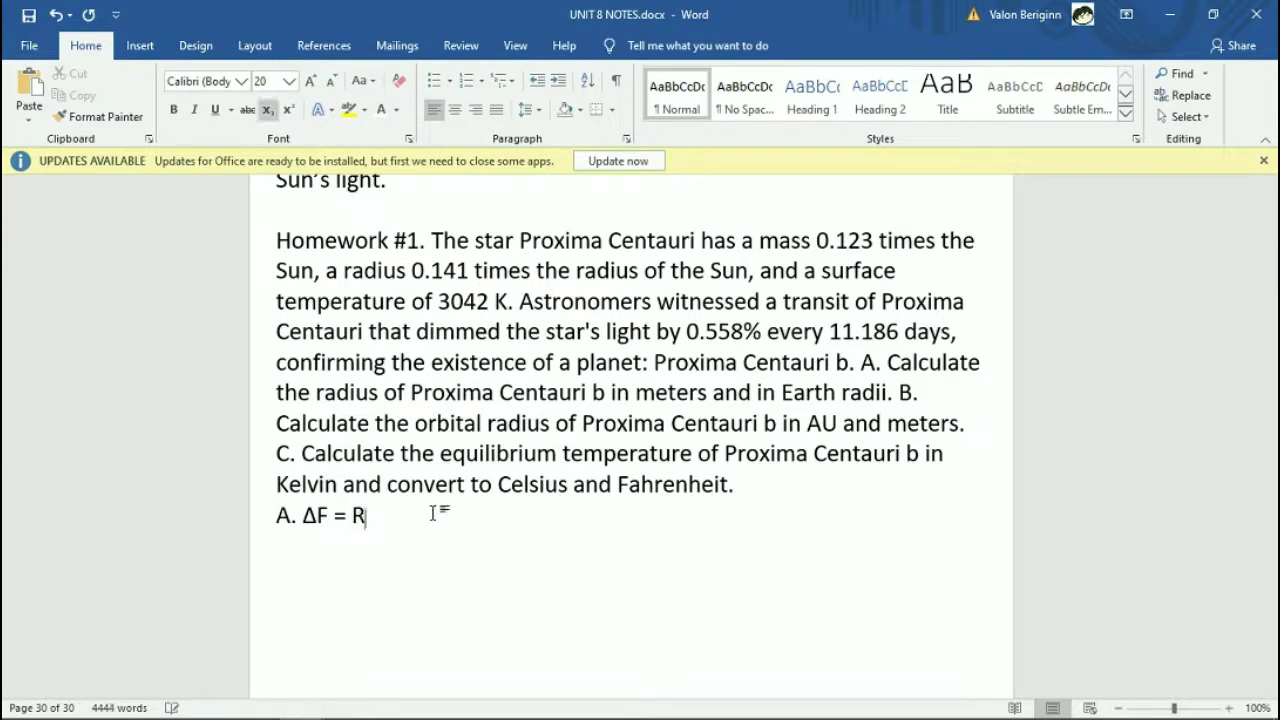
pyautogui.write('planet')
pyautogui.hotkey('ctrl', 'shift', '=')
pyautogui.write('2')
pyautogui.hotkey('ctrl', 'shift', '=')
pyautogui.write('/')
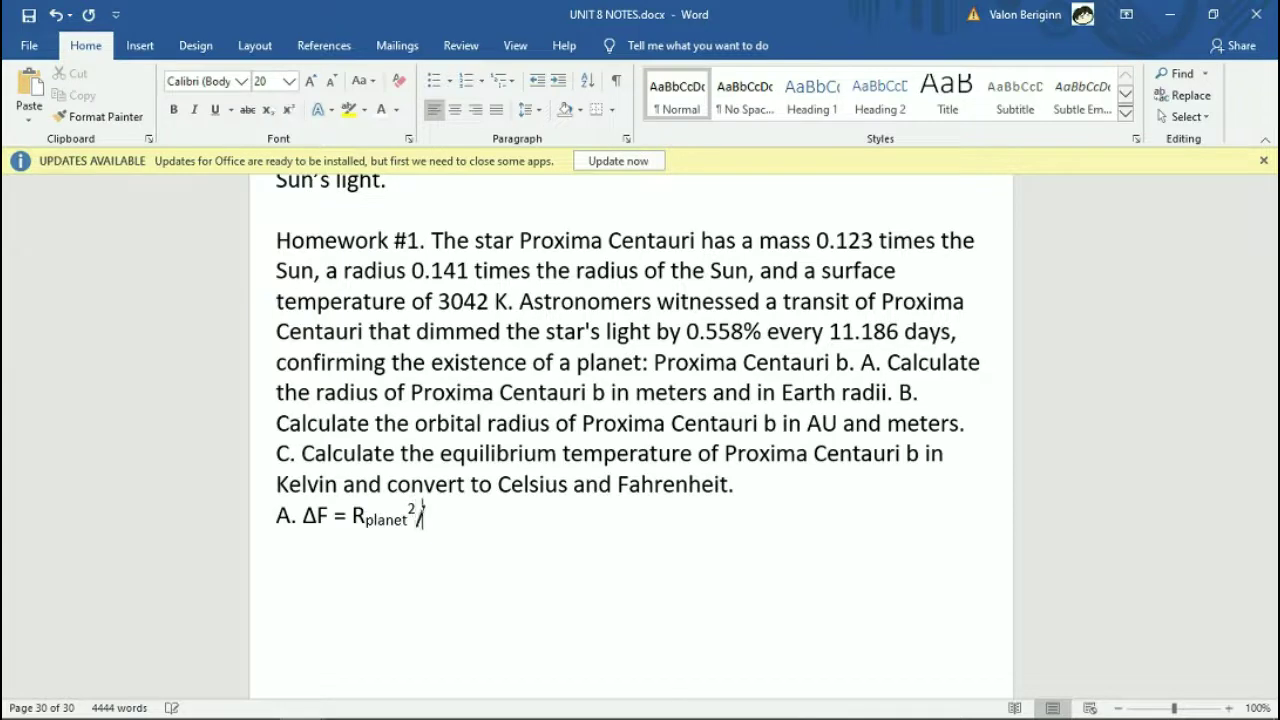
# Complete the ΔF equation with the denominator Rstar², making "star" a subscript and 2 a superscript, and start a new line.
pyautogui.write('R')
pyautogui.hotkey('ctrl', '=')
pyautogui.write('star')
pyautogui.hotkey('ctrl', 'shift', '=')
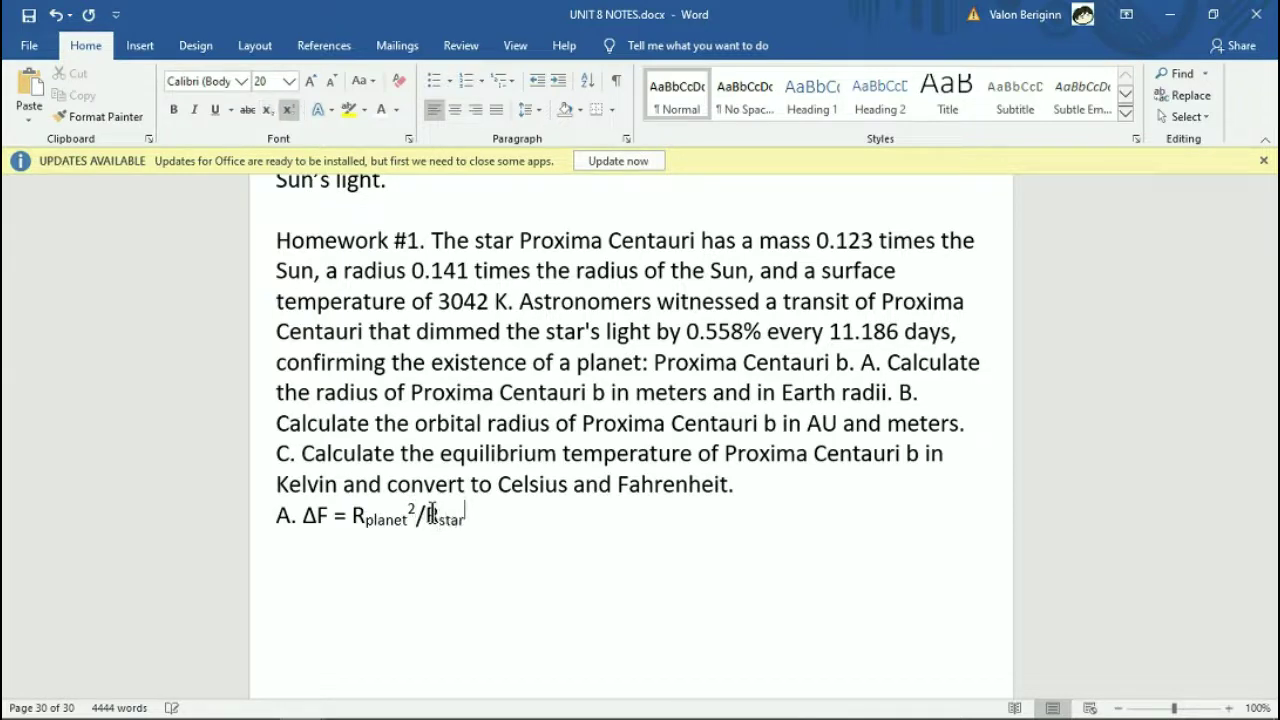
pyautogui.write('2')
pyautogui.hotkey('ctrl', 'shift', '=')
pyautogui.press('Return')
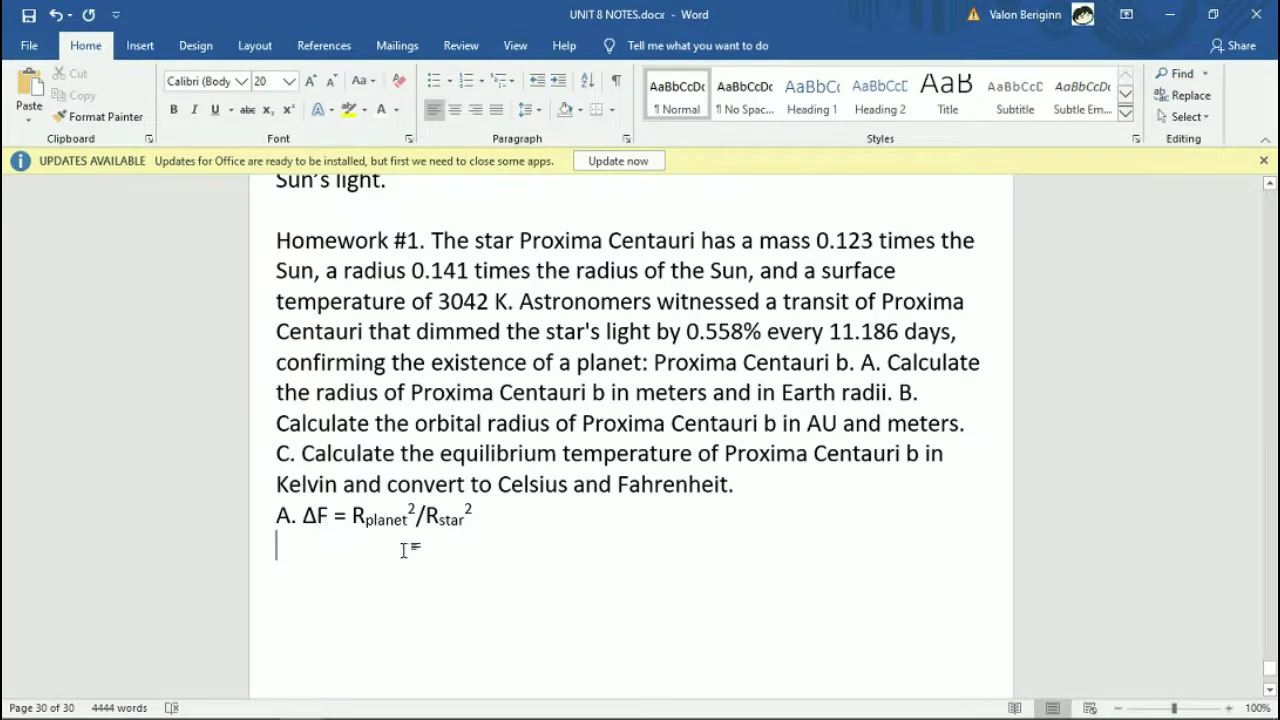
# Write "0.00558 = Rplanet²/(" below the ΔF equation, with "planet" as subscript and 2 as superscript.
pyautogui.write('0.')
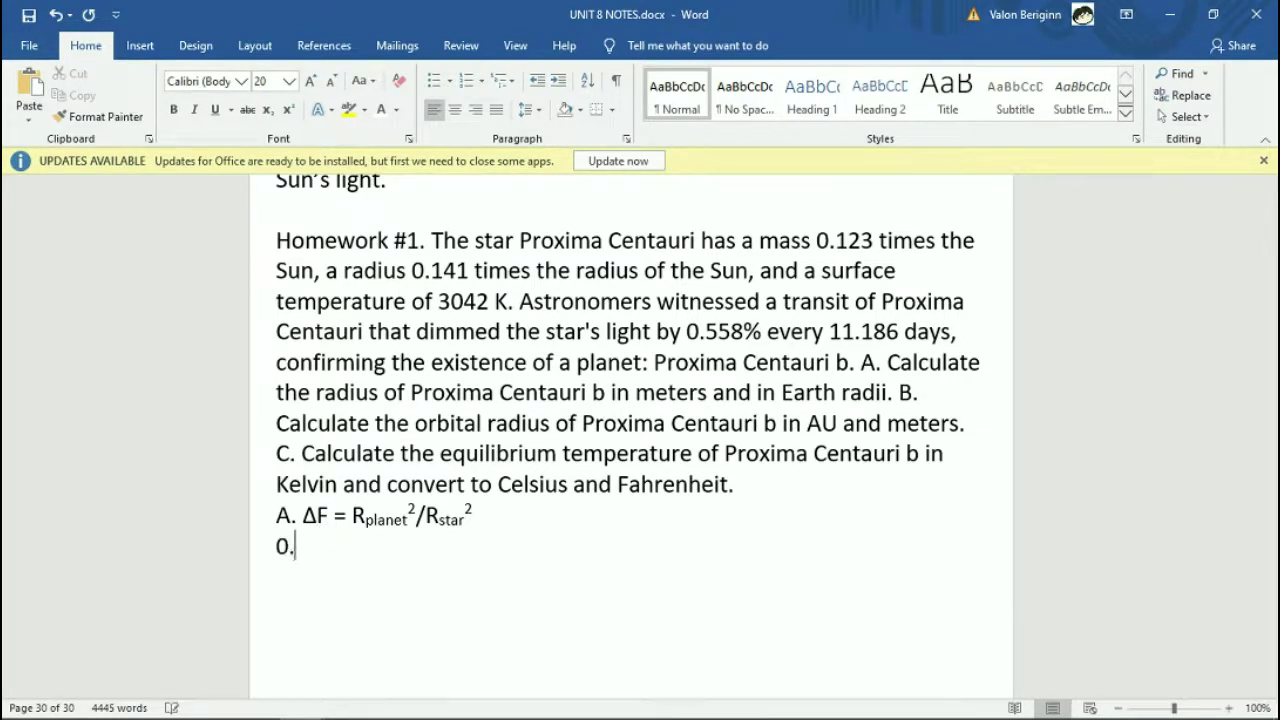
pyautogui.write('00558')
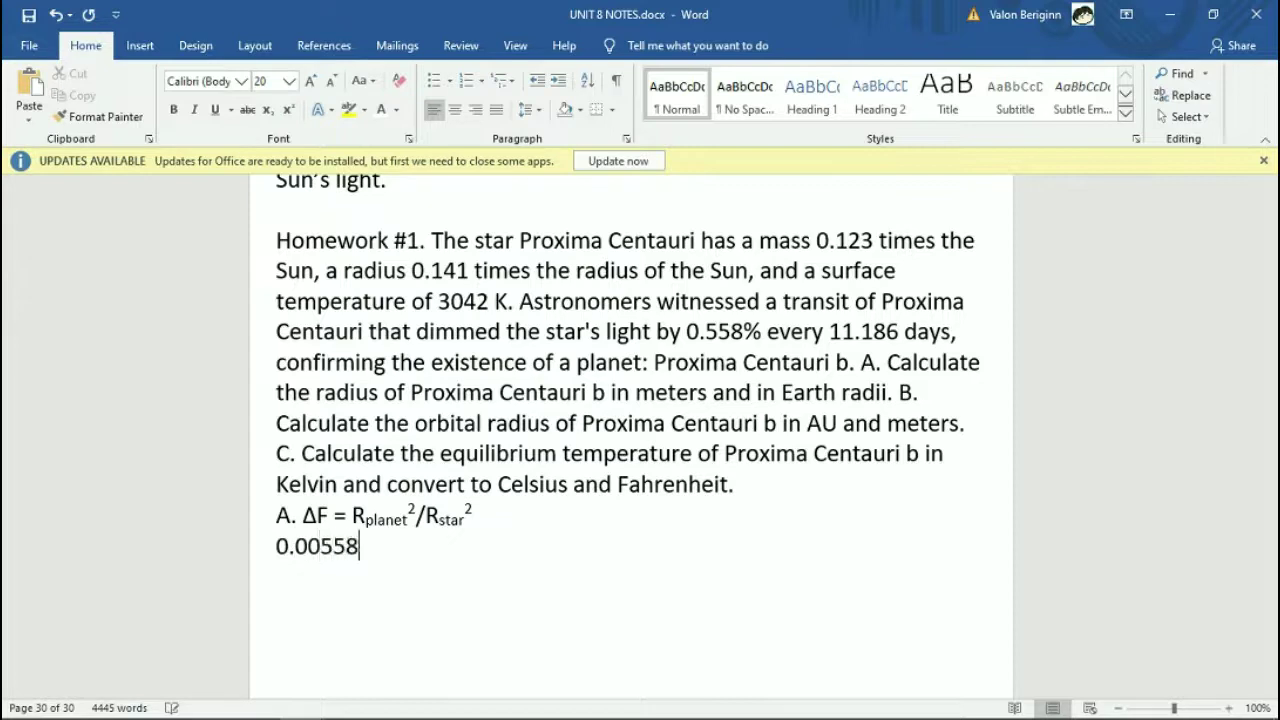
pyautogui.write(' = R')
pyautogui.hotkey('ctrl', '=')
pyautogui.write('planet')
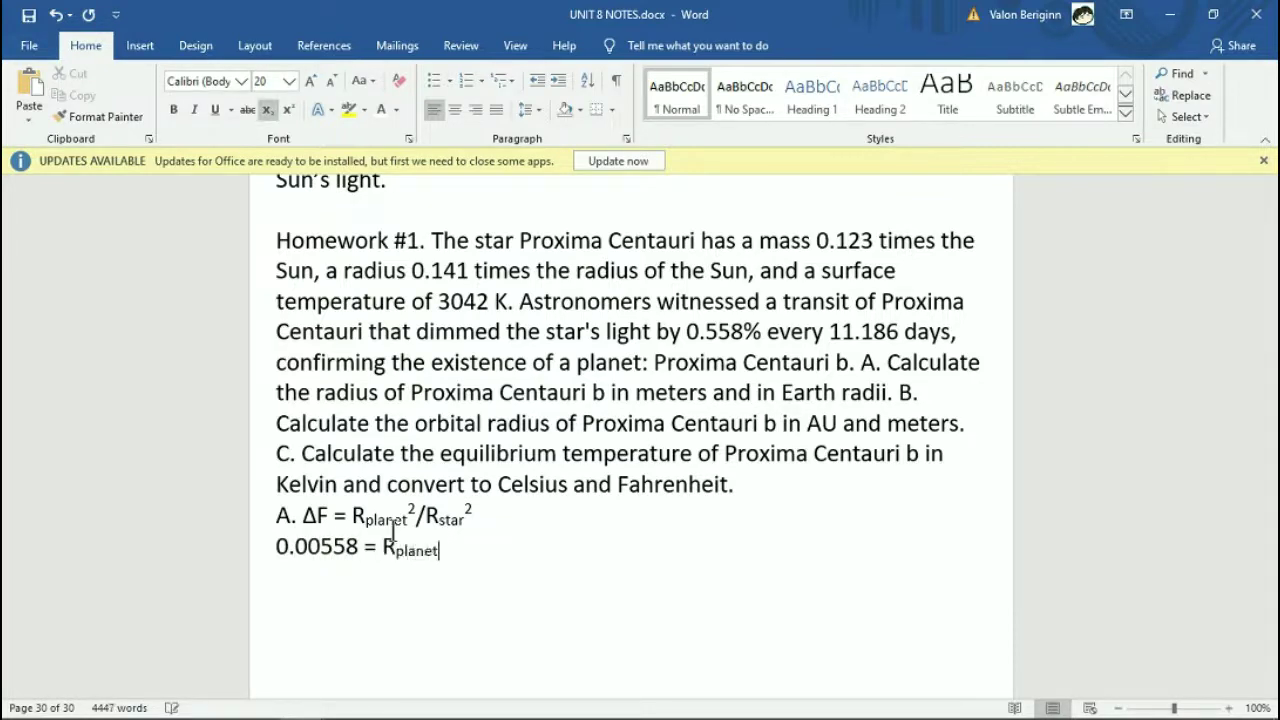
pyautogui.hotkey('ctrl', '=')
pyautogui.hotkey('ctrl', 'shift', '=')
pyautogui.write('2')
pyautogui.hotkey('ctrl', 'shift', '=')
pyautogui.write('/')
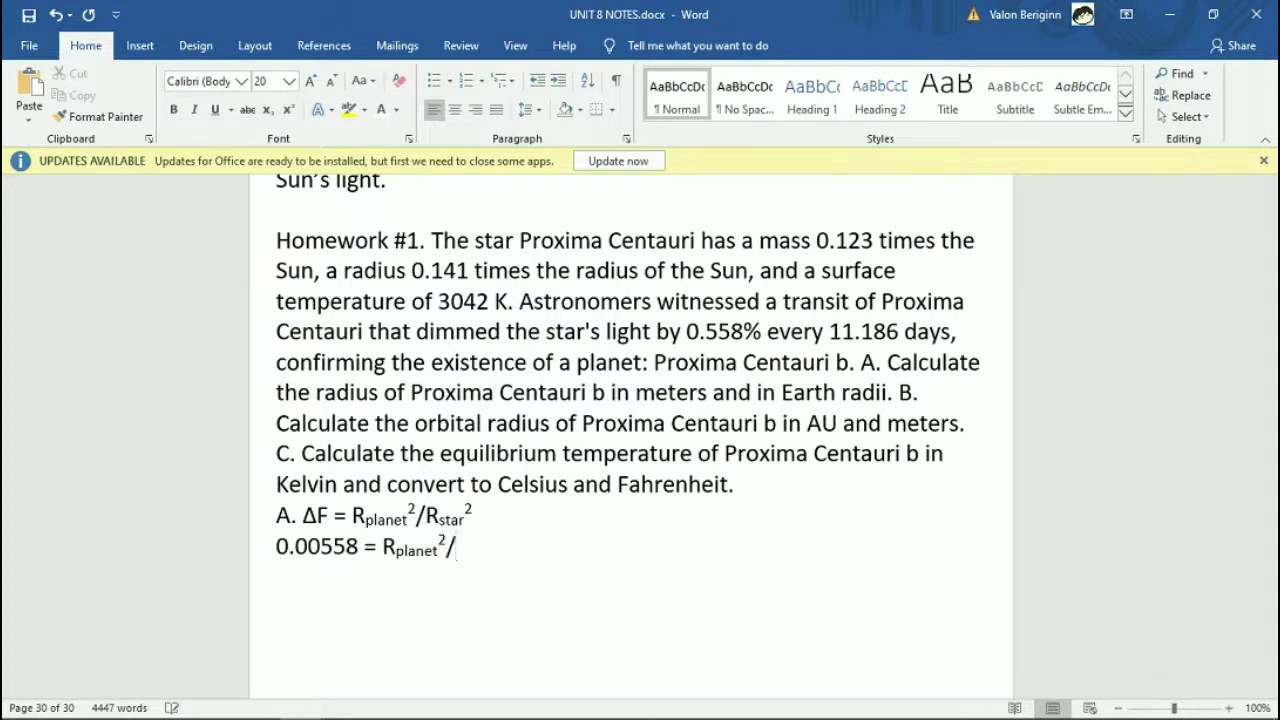
pyautogui.write('(')
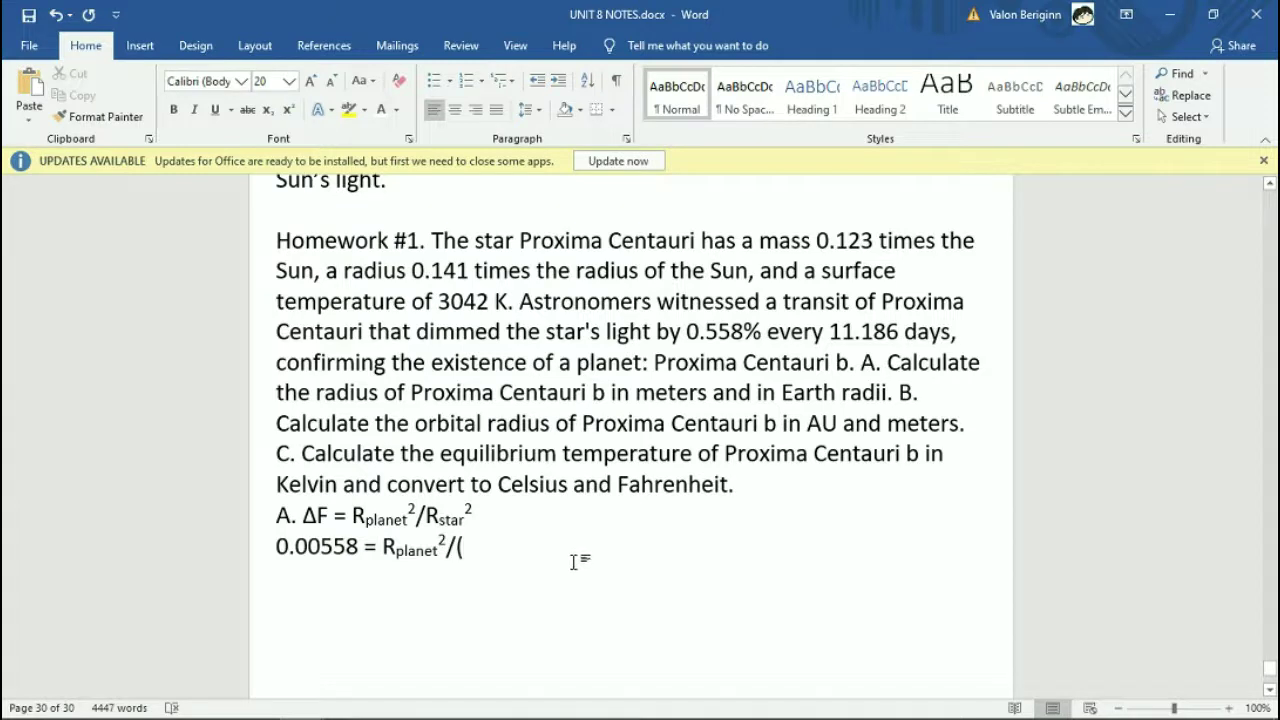
# Add the side-note label Rstar, with "star" as subscript, on the ΔF equation's line, spaced apart from the formula.
pyautogui.doubleClick(591, 548)
pyautogui.press('BackSpace')
pyautogui.press('BackSpace')
pyautogui.hotkey('ctrl', '=')
pyautogui.press('Up')
pyautogui.hotkey('ctrl', 'shift', '=')
pyautogui.write('R')
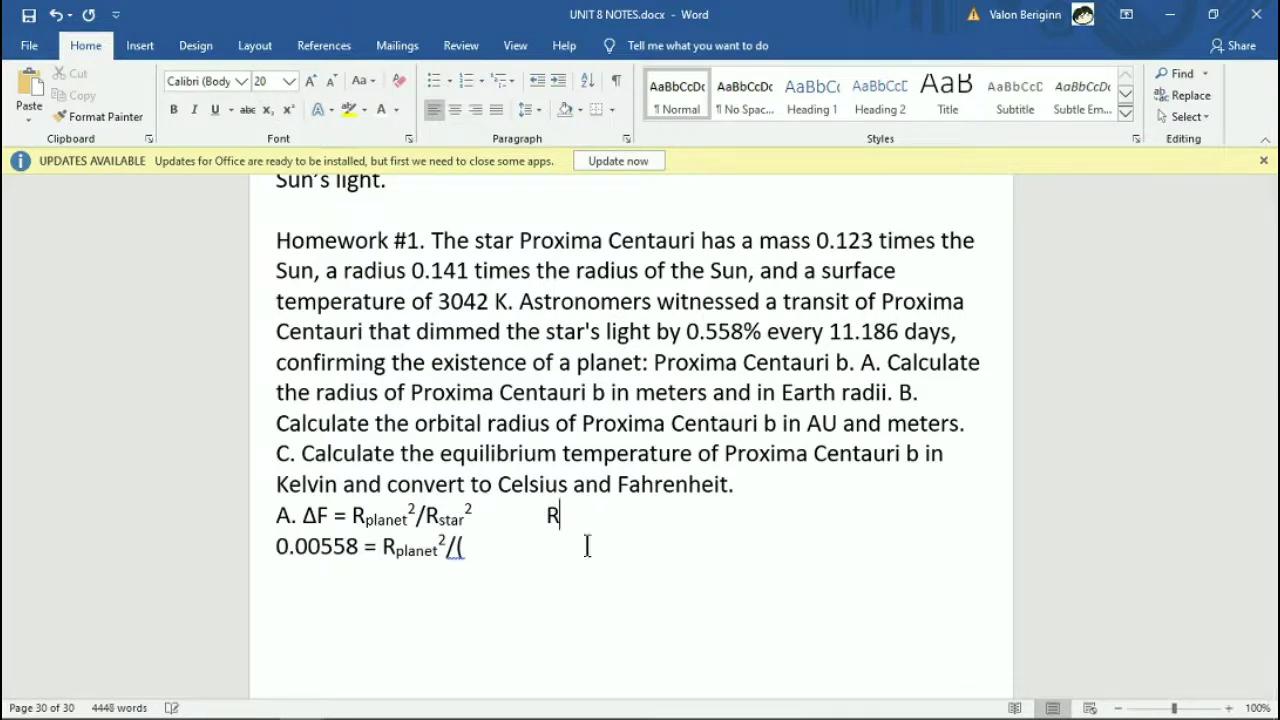
pyautogui.hotkey('ctrl', '=')
pyautogui.write('star')
pyautogui.hotkey('ctrl', '=')
# Continue the Rstar note with "= 0.141*6.955x10⁸ =", making the exponent 8 a superscript.
pyautogui.write('= 0.141*')
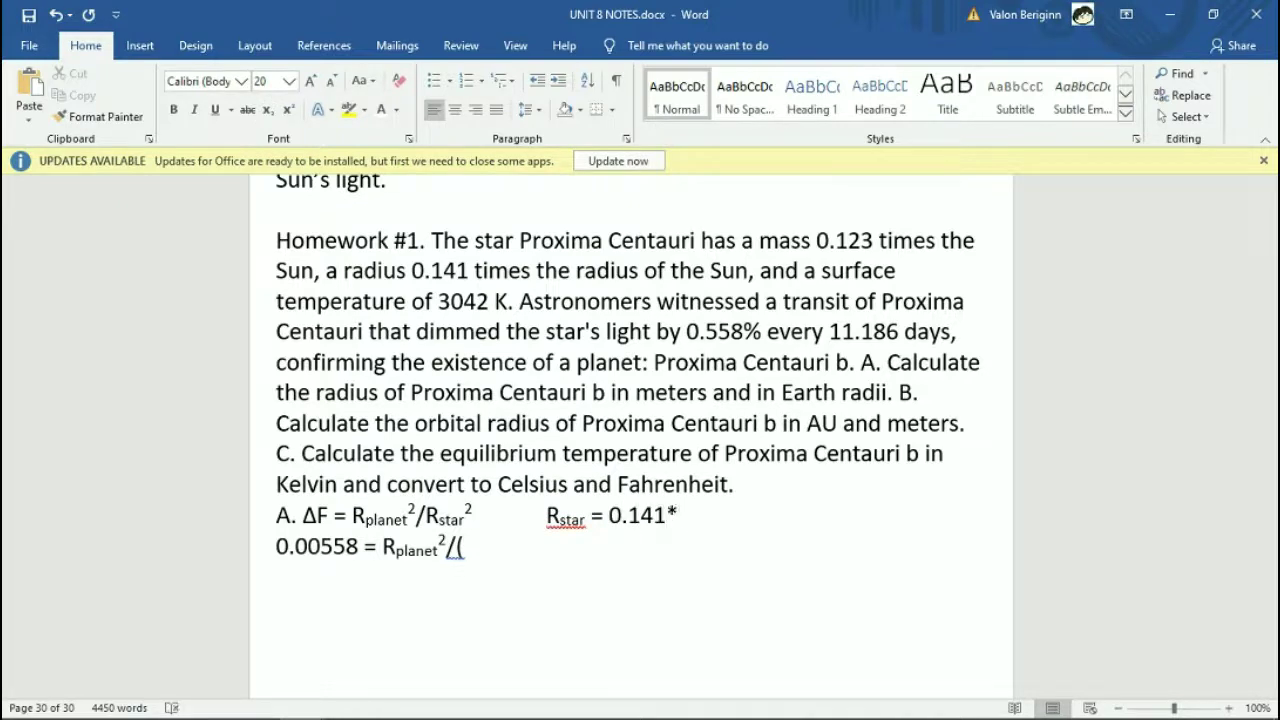
pyautogui.write('6.955x10')
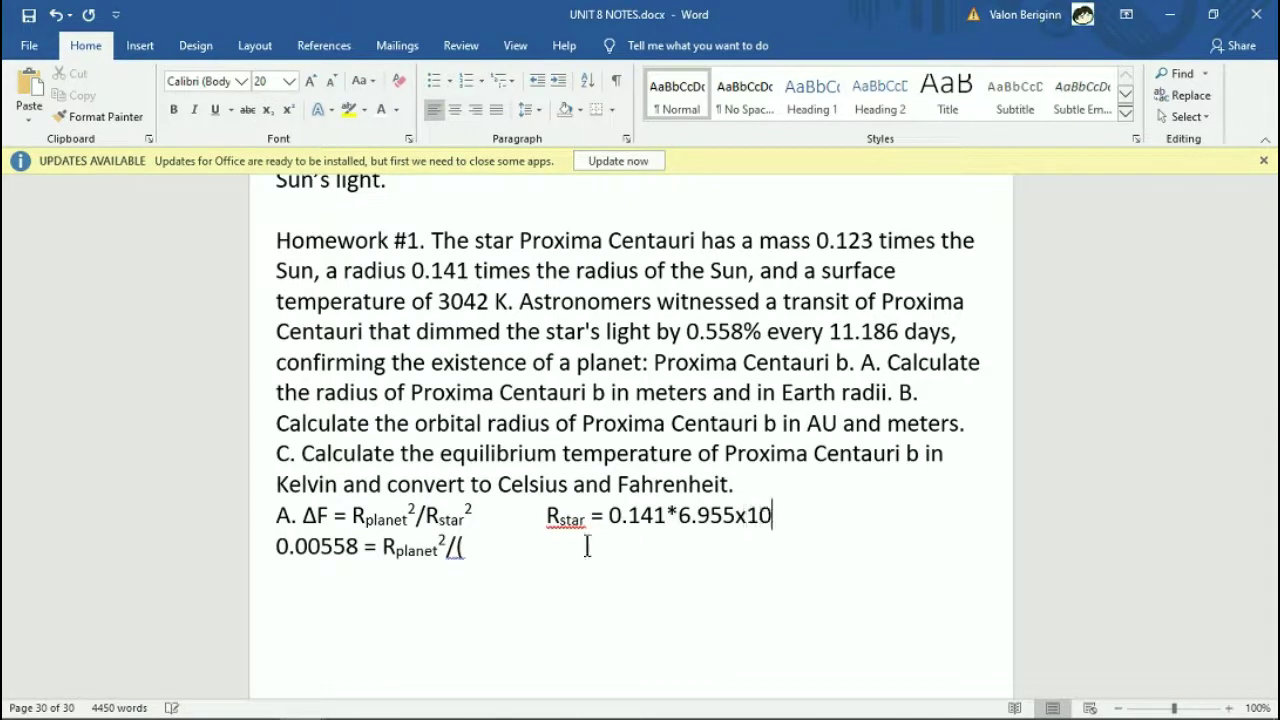
pyautogui.hotkey('ctrl', 'shift', '=')
pyautogui.write('8')
pyautogui.hotkey('ctrl', 'shift', '=')
pyautogui.write('=')
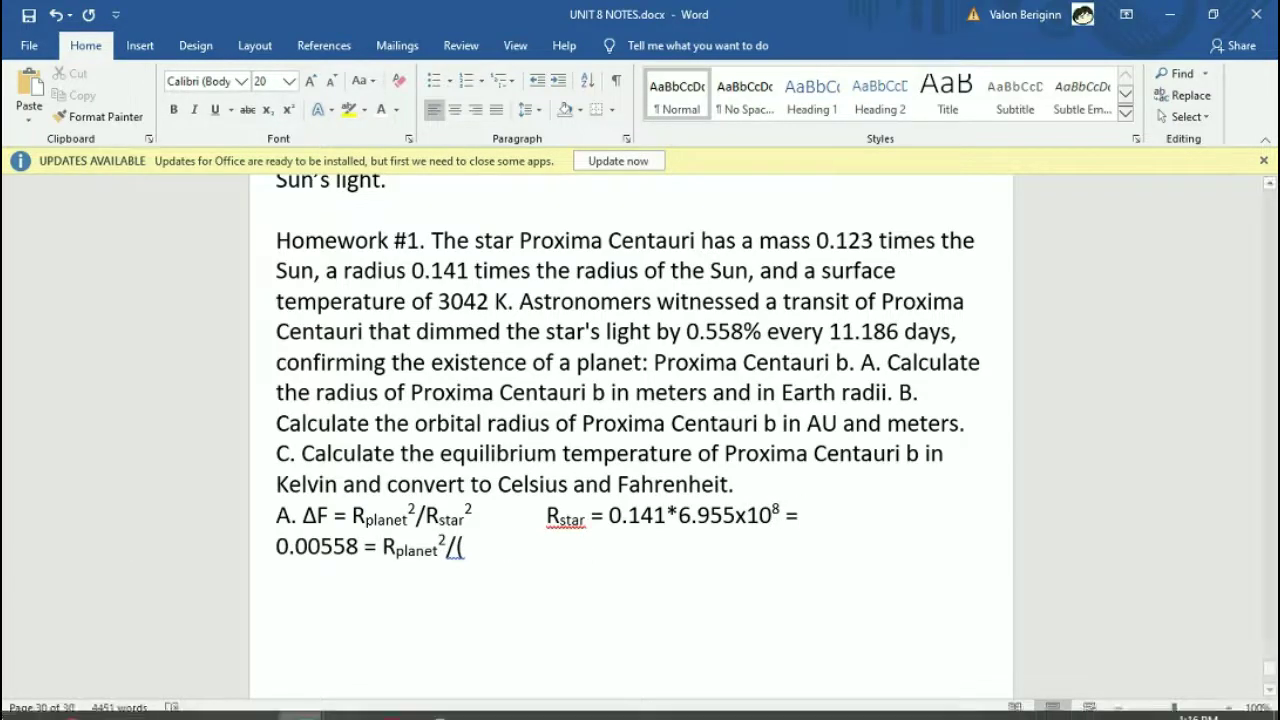
# Open Calculator and multiply 695500000 by 0.141.
pyautogui.click(24, 700)
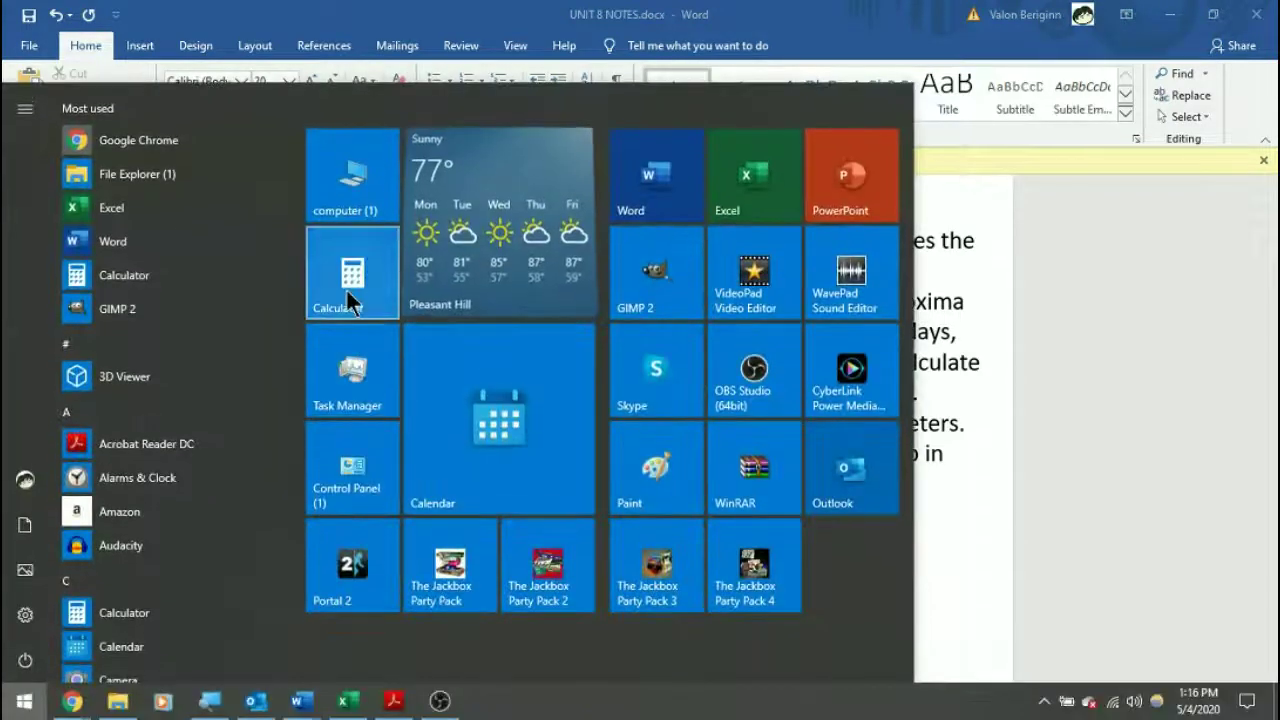
pyautogui.click(346, 288)
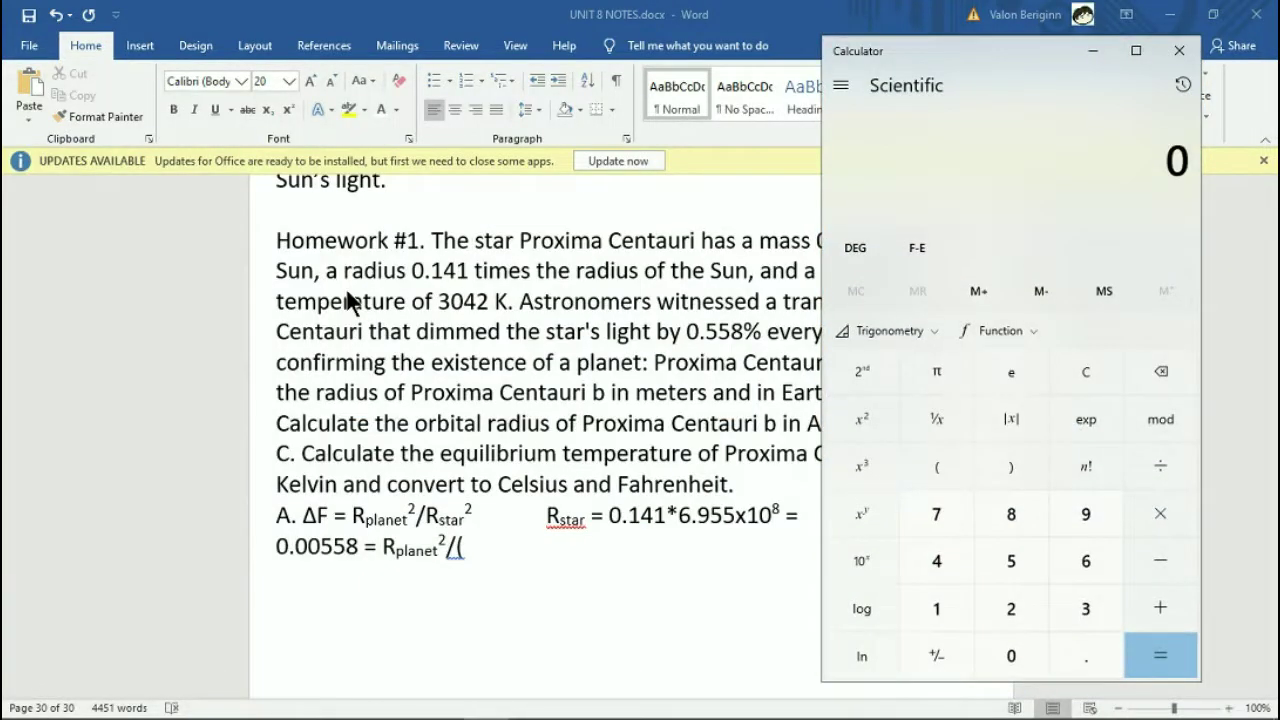
pyautogui.write('695')
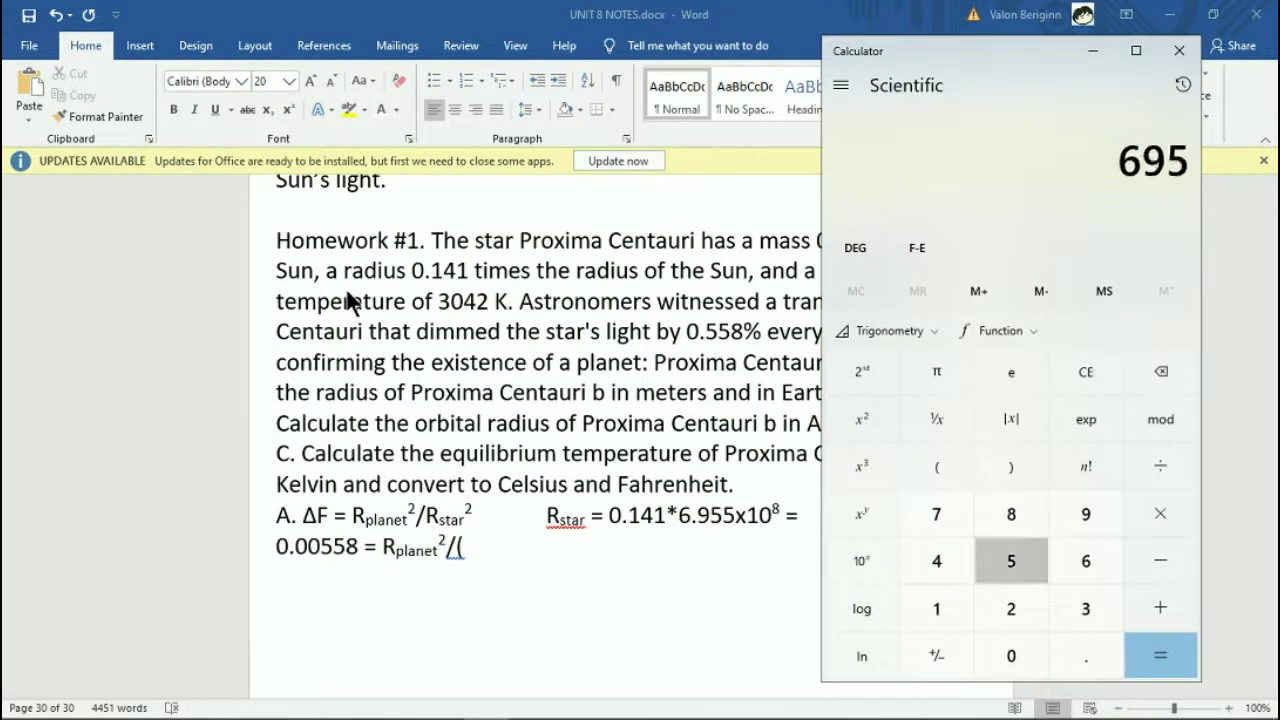
pyautogui.write('500000')
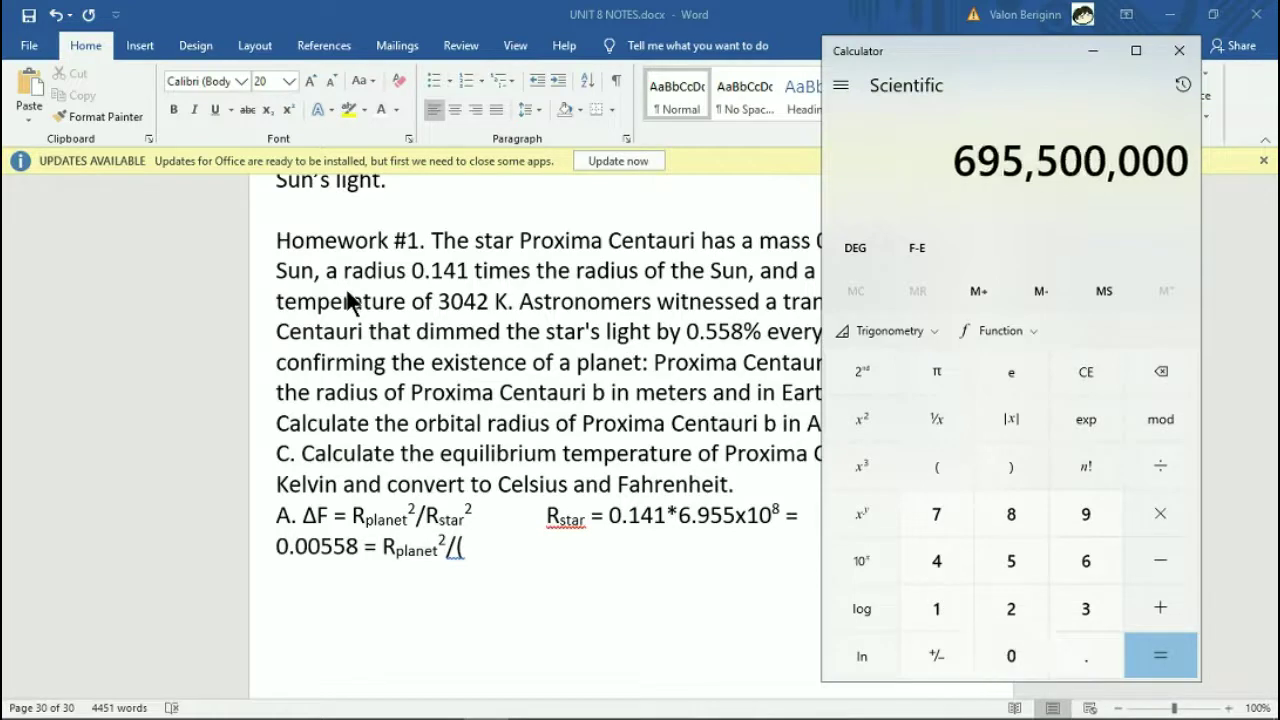
pyautogui.write('*0.141')
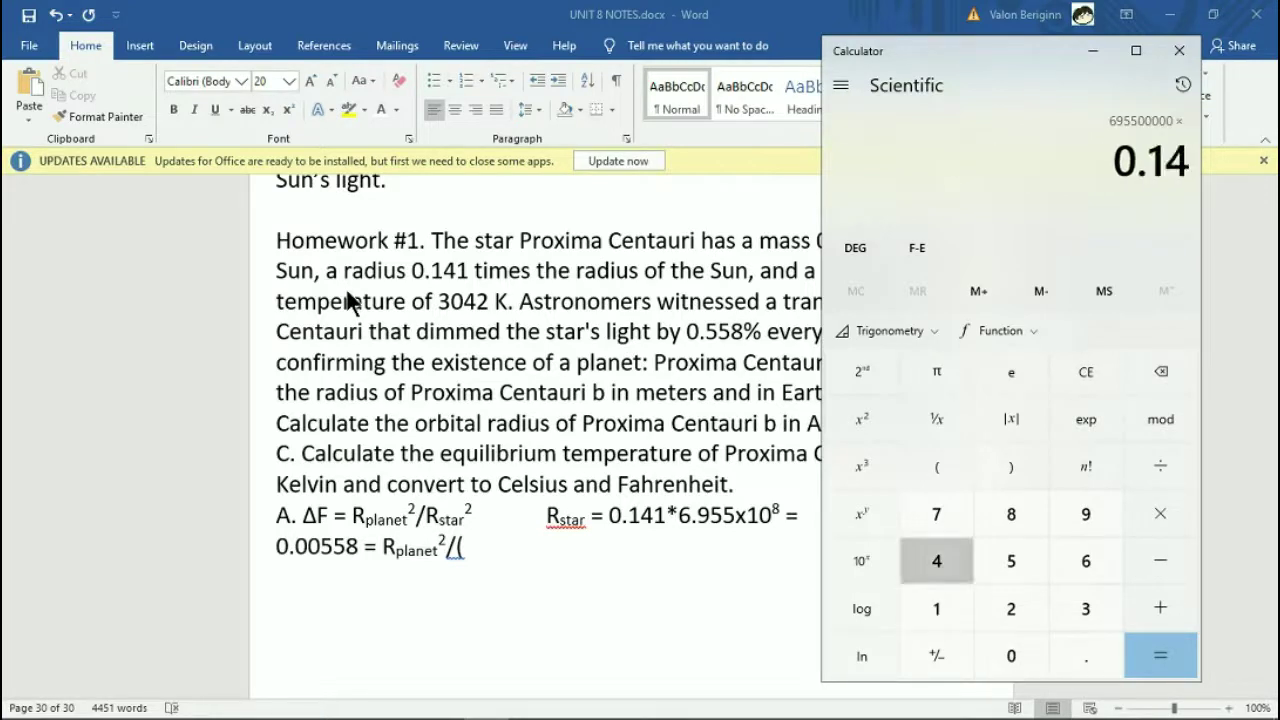
pyautogui.press('Return')
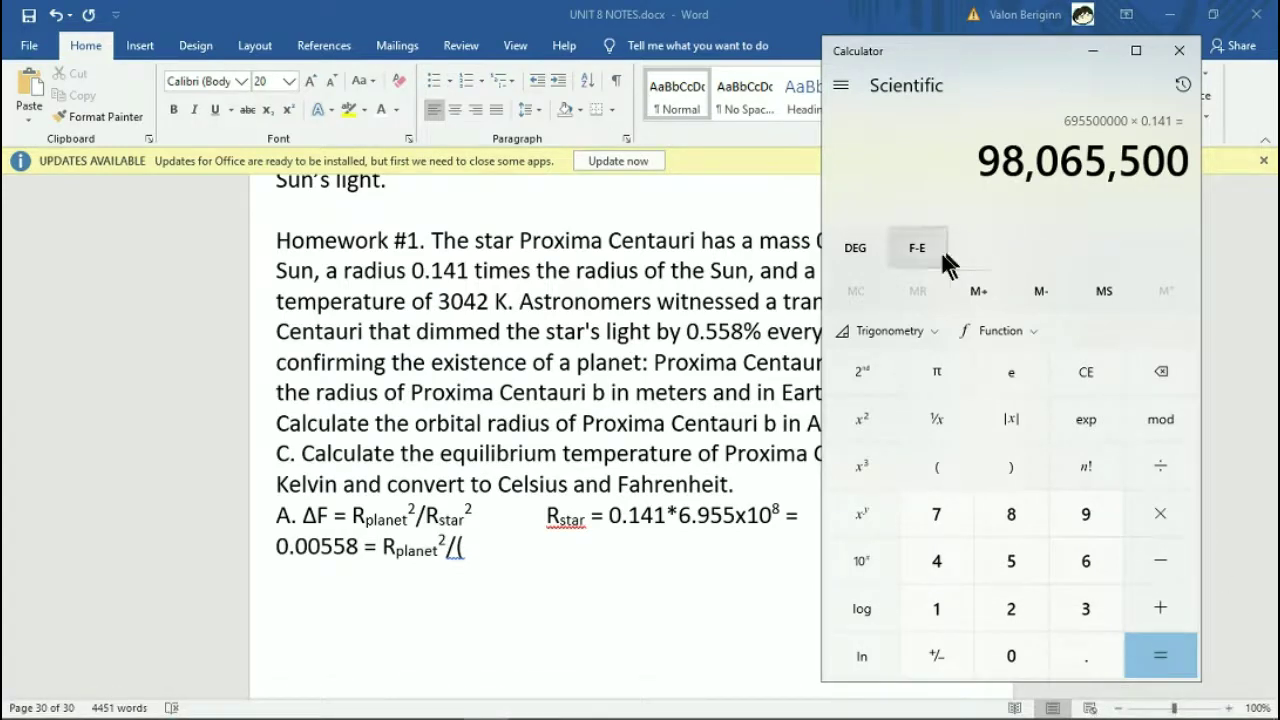
# Return to the Word document and finish the Rstar note with 9.8x10⁷ m, making the exponent 7 a superscript.
pyautogui.click(805, 517)
pyautogui.write('9')
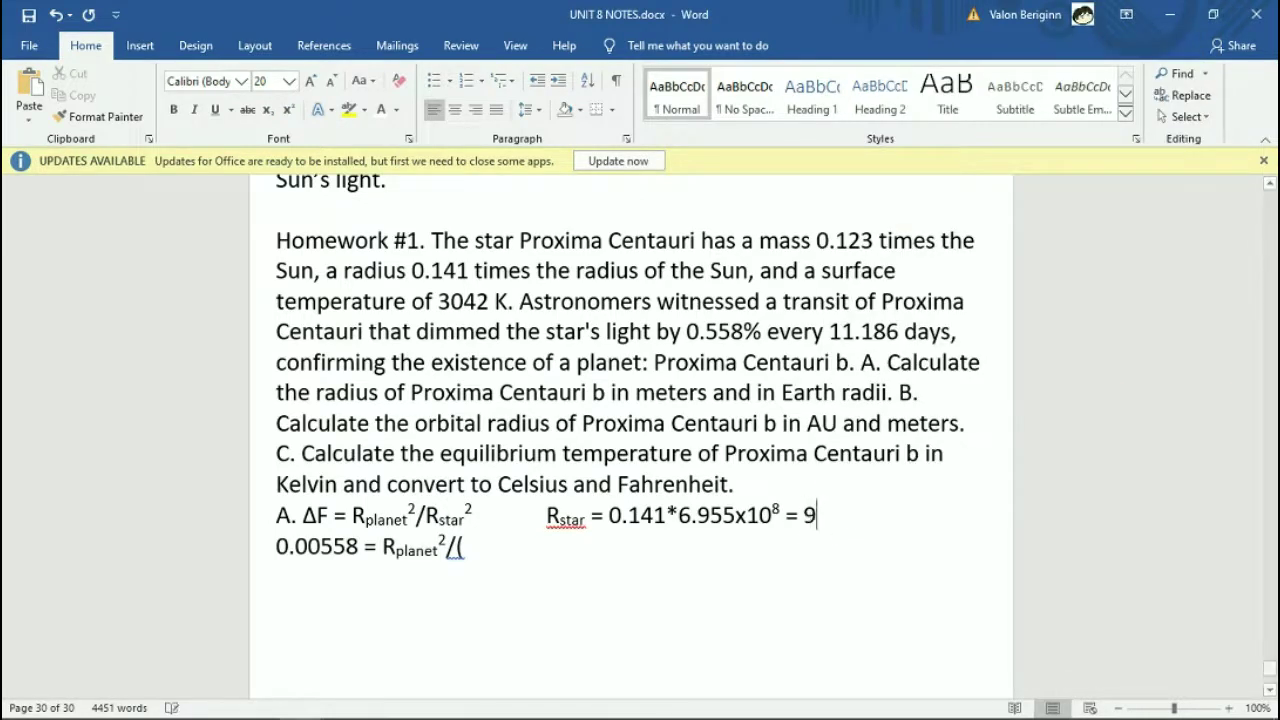
pyautogui.write('.8x10')
pyautogui.hotkey('ctrl', 'shift', '=')
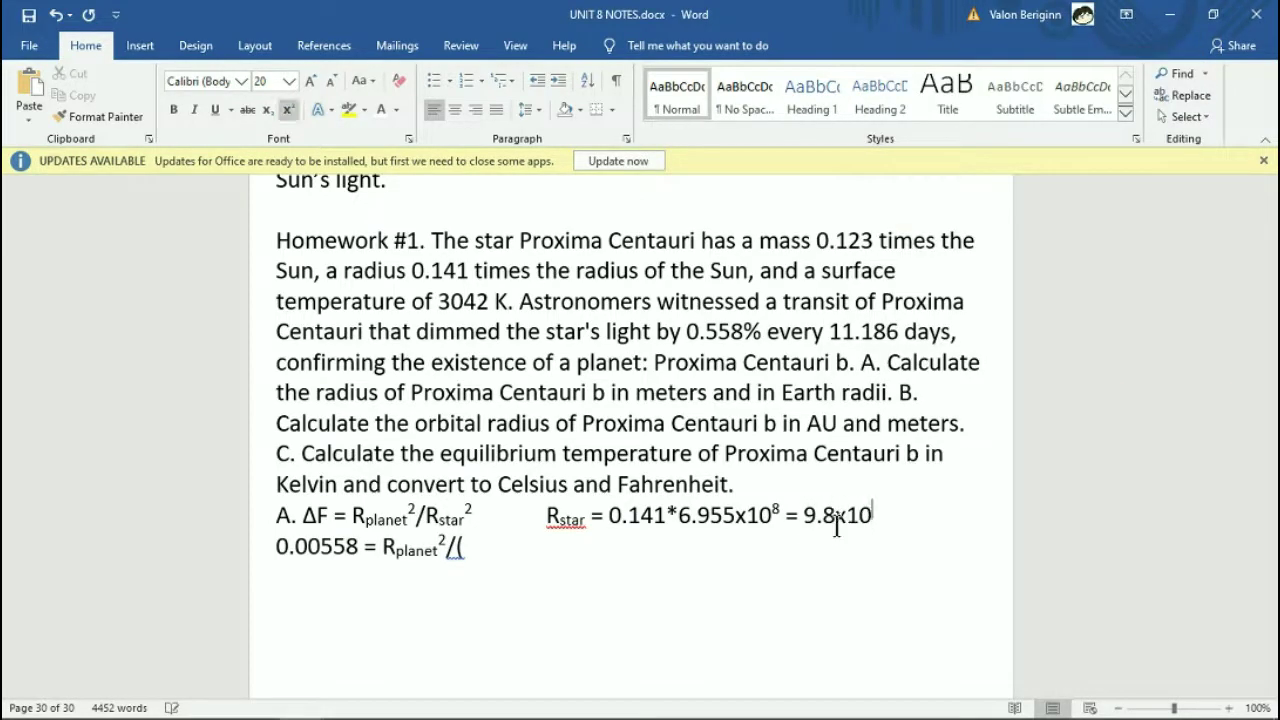
pyautogui.write('7')
pyautogui.hotkey('ctrl', 'shift', '=')
pyautogui.write('m')
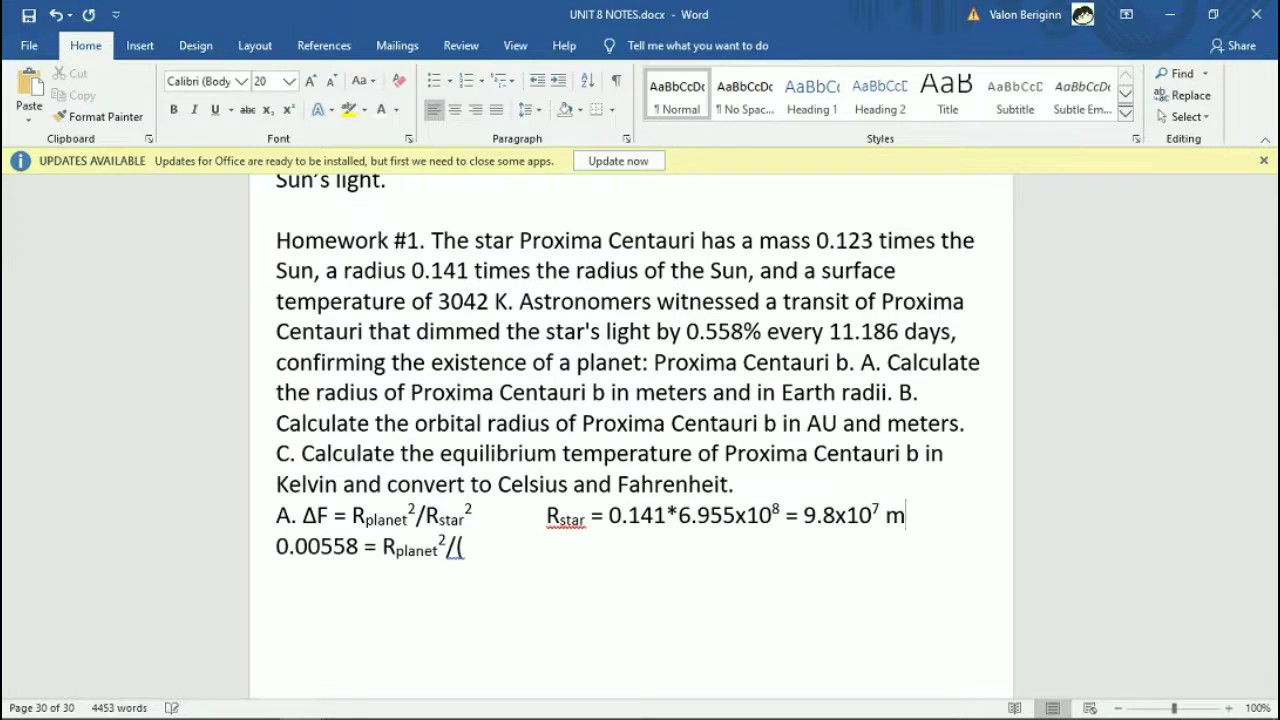
# Complete the denominator of the first 0.00558 equation as (9.8x10⁷)², with superscript 7 and 2, and start a new line.
pyautogui.click(464, 546)
pyautogui.write('9.8x10')
pyautogui.hotkey('ctrl', 'shift', '=')
pyautogui.write('7')
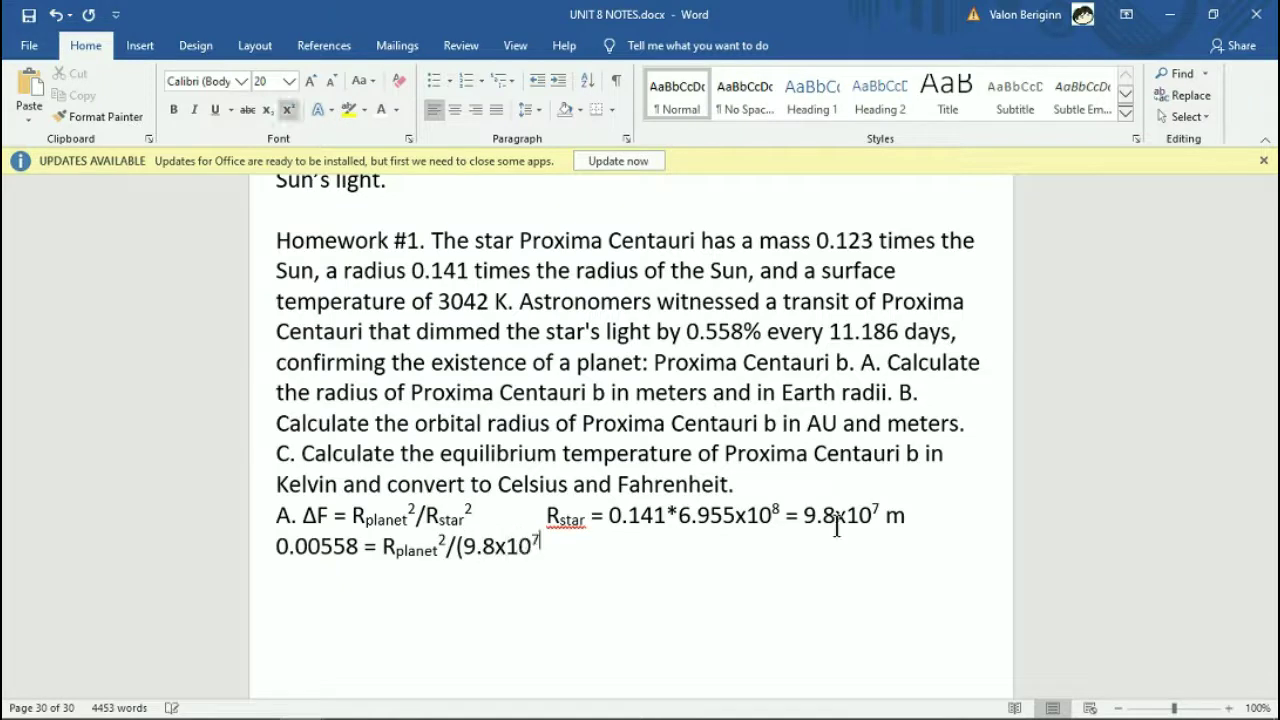
pyautogui.hotkey('ctrl', 'shift', '=')
pyautogui.write(')')
pyautogui.hotkey('ctrl', 'shift', '=')
pyautogui.write('2')
pyautogui.hotkey('ctrl', 'shift', '=')
pyautogui.press('Return')
# Begin the third equation line with "0.00558 = Rplanet²/(", with "planet" as subscript and 2 as superscript.
pyautogui.write('0.')
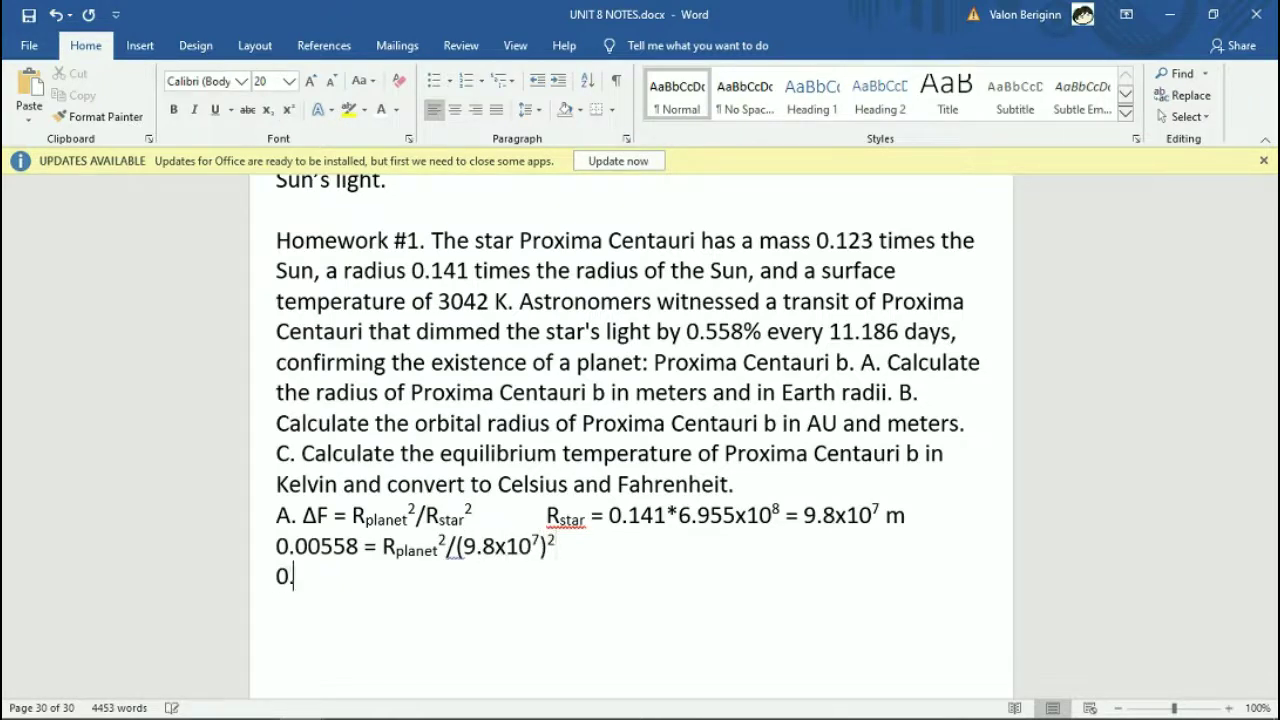
pyautogui.write('00558 = R')
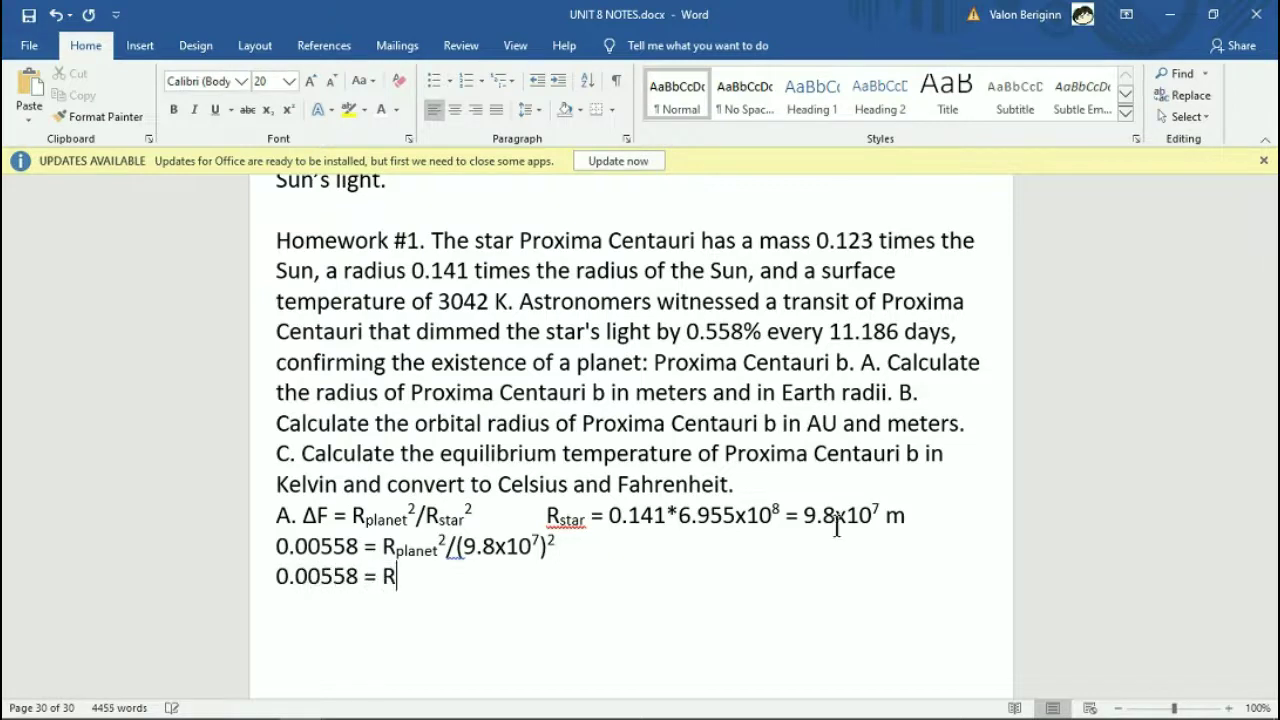
pyautogui.hotkey('ctrl', '=')
pyautogui.write('planet')
pyautogui.hotkey('ctrl', 'shift', '=')
pyautogui.write('2')
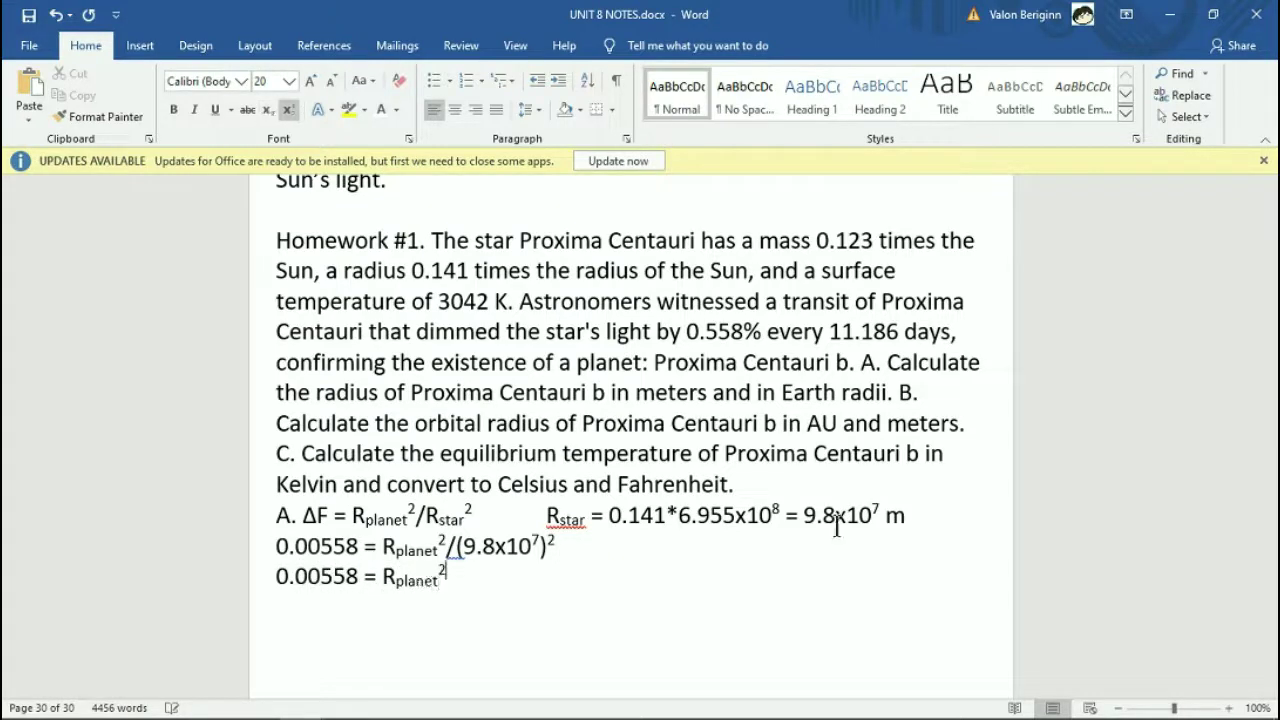
pyautogui.hotkey('ctrl', 'shift', '=')
pyautogui.write('(')
pyautogui.press('Left')
pyautogui.write('/')
pyautogui.hotkey('ctrl', 'shift', '=')
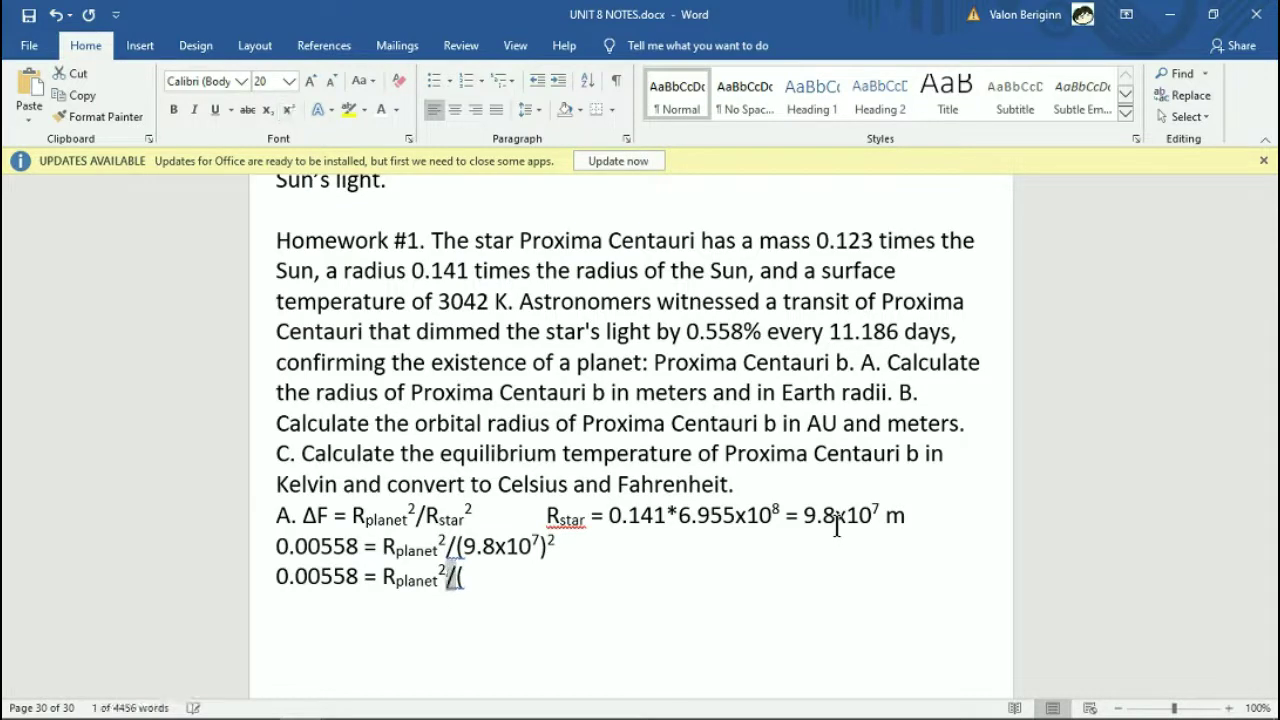
pyautogui.press('Right')
pyautogui.press('Return')
pyautogui.press('BackSpace')
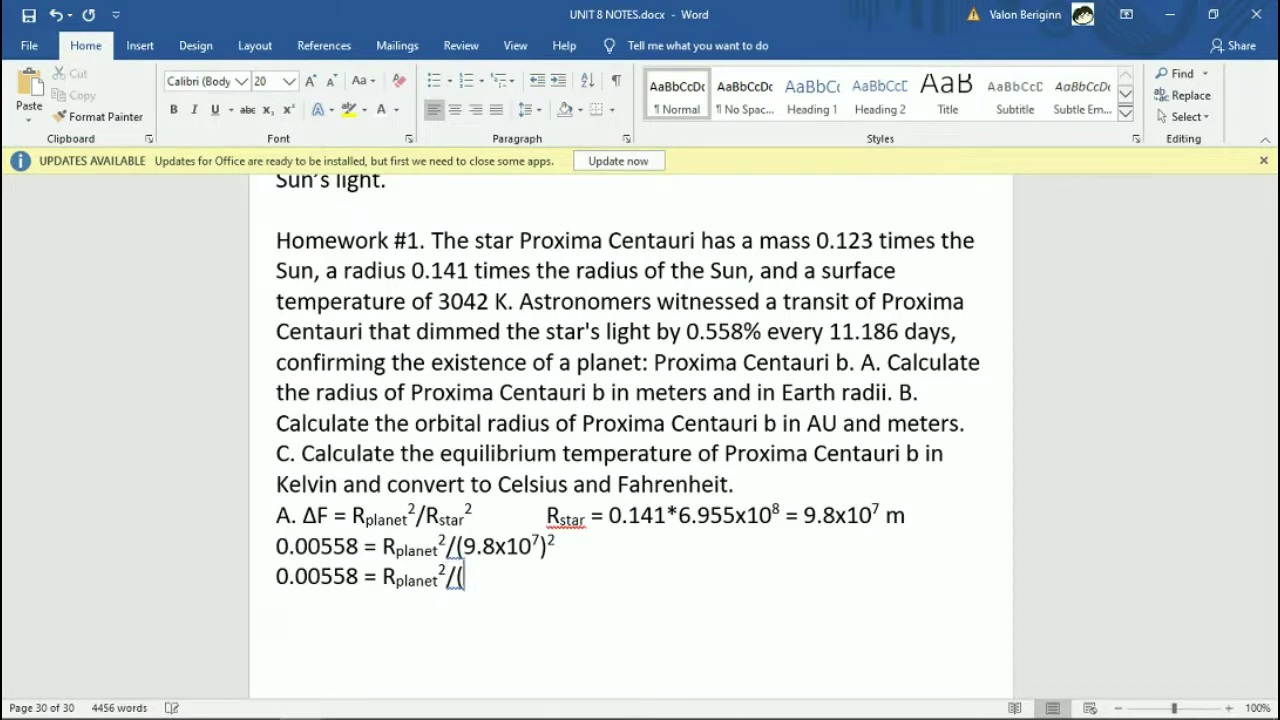
# Square the star radius in Calculator and complete the third equation's denominator in Word as (9.617x10¹⁵), with 15 as superscript.
pyautogui.hotkey('alt', 'Tab')
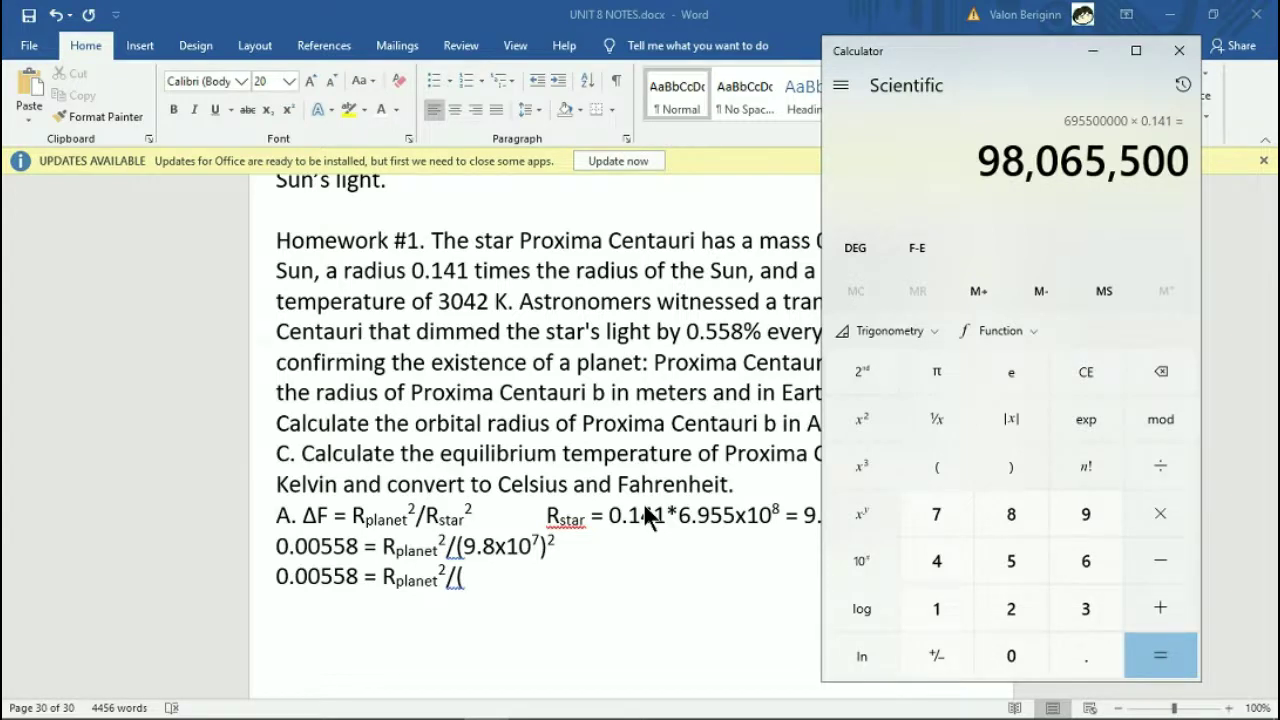
pyautogui.click(873, 427)
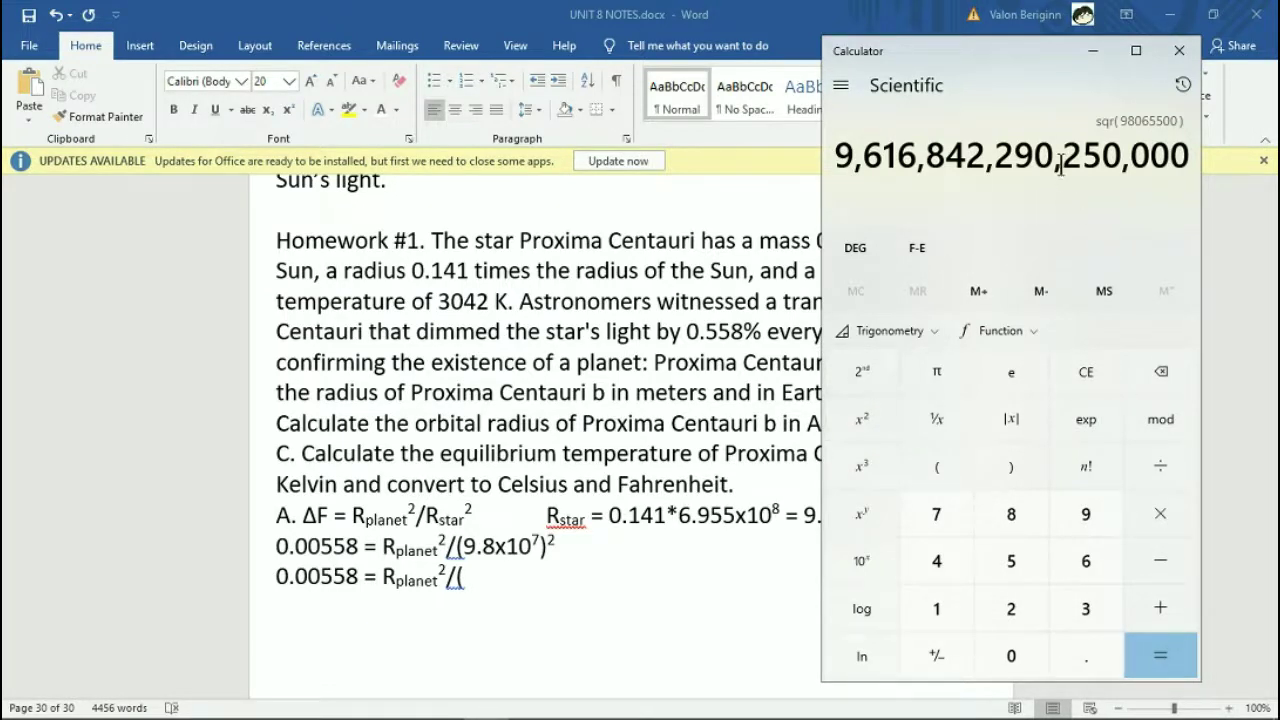
pyautogui.click(510, 573)
pyautogui.write('9.')
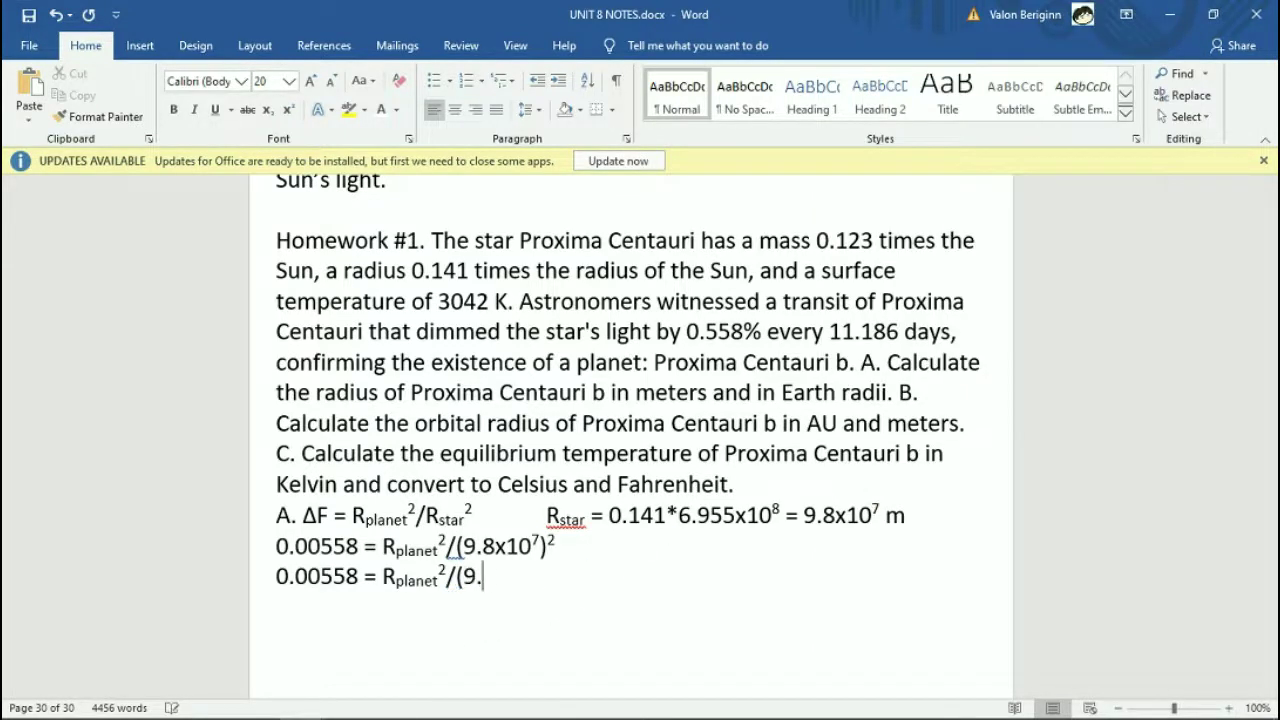
pyautogui.write('617x10')
pyautogui.hotkey('ctrl', 'shift', '=')
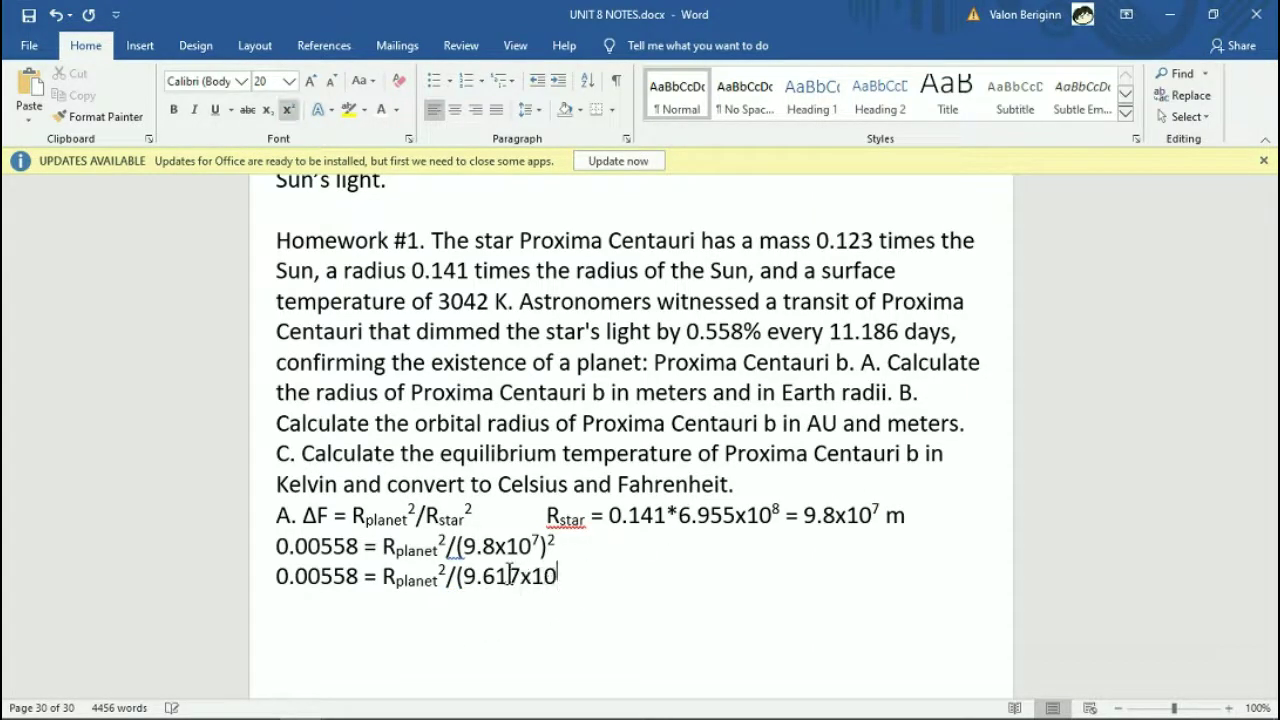
pyautogui.write('15')
pyautogui.hotkey('ctrl', 'shift', '=')
pyautogui.write(')')
pyautogui.press('Return')
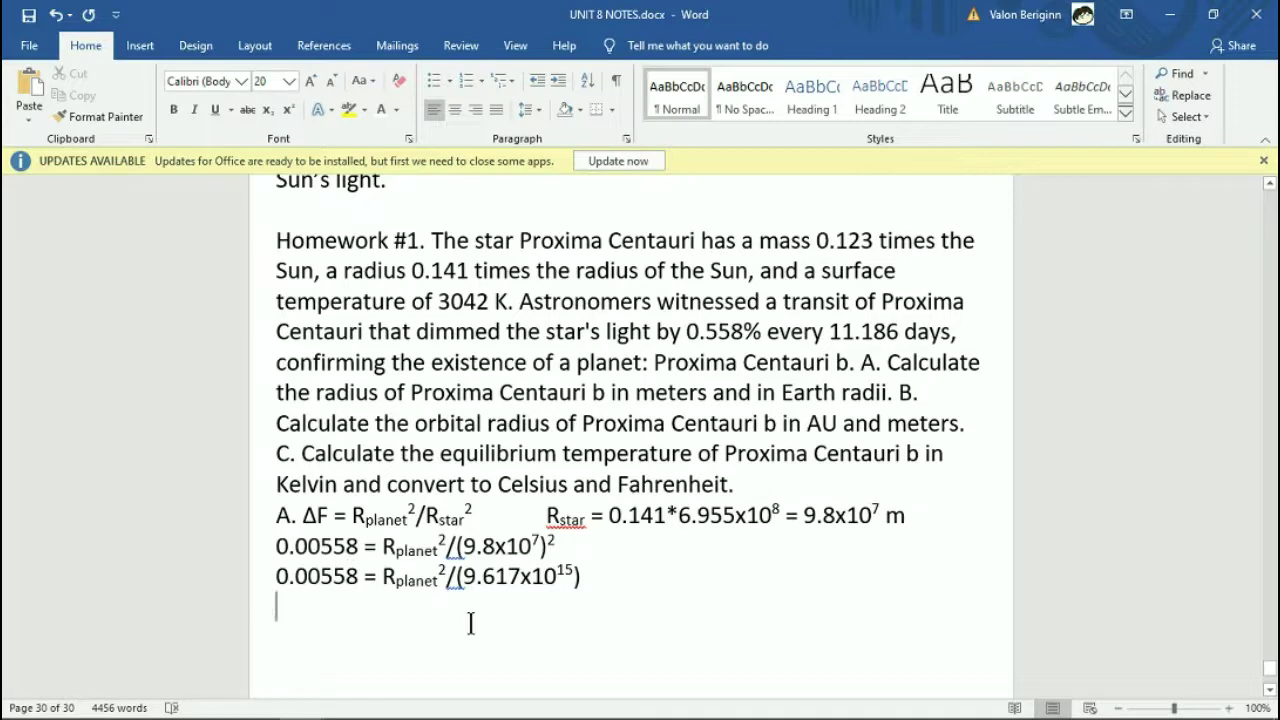
# Switch to Calculator, multiply the squared star radius by 0.00558, and return to the empty line in the Word document.
pyautogui.hotkey('alt', 'Tab')
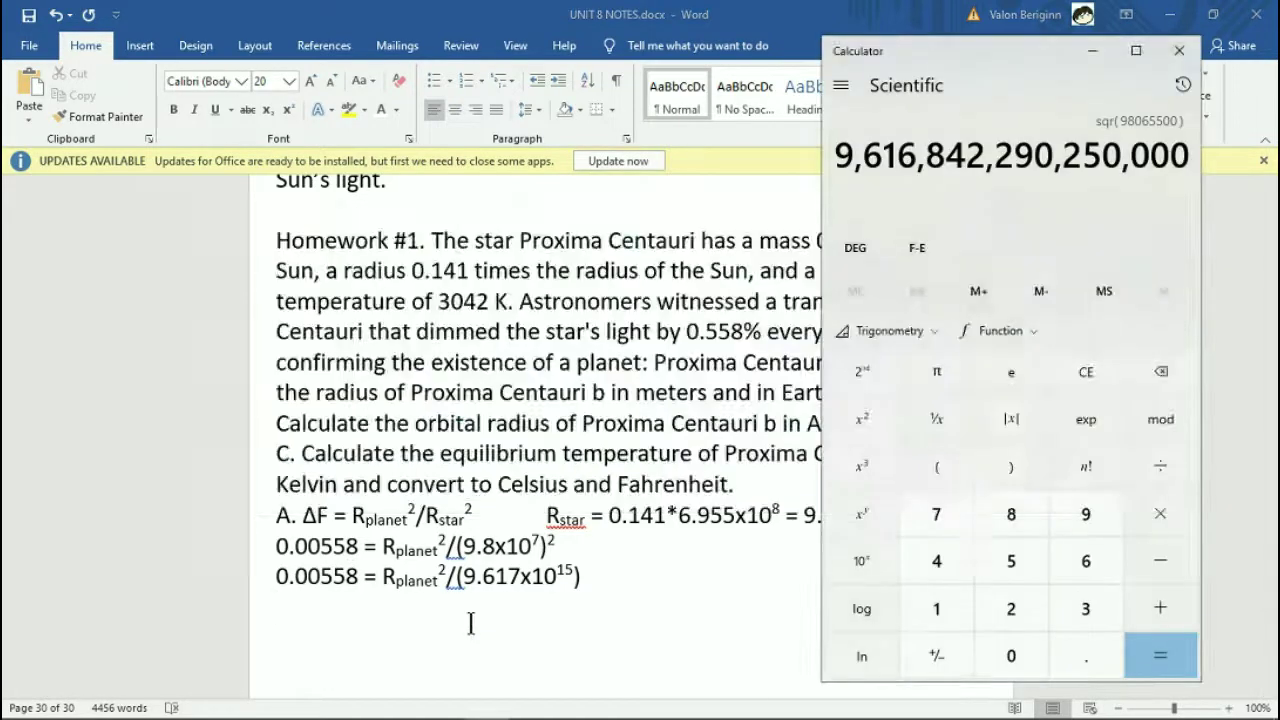
pyautogui.write('*0.0055')
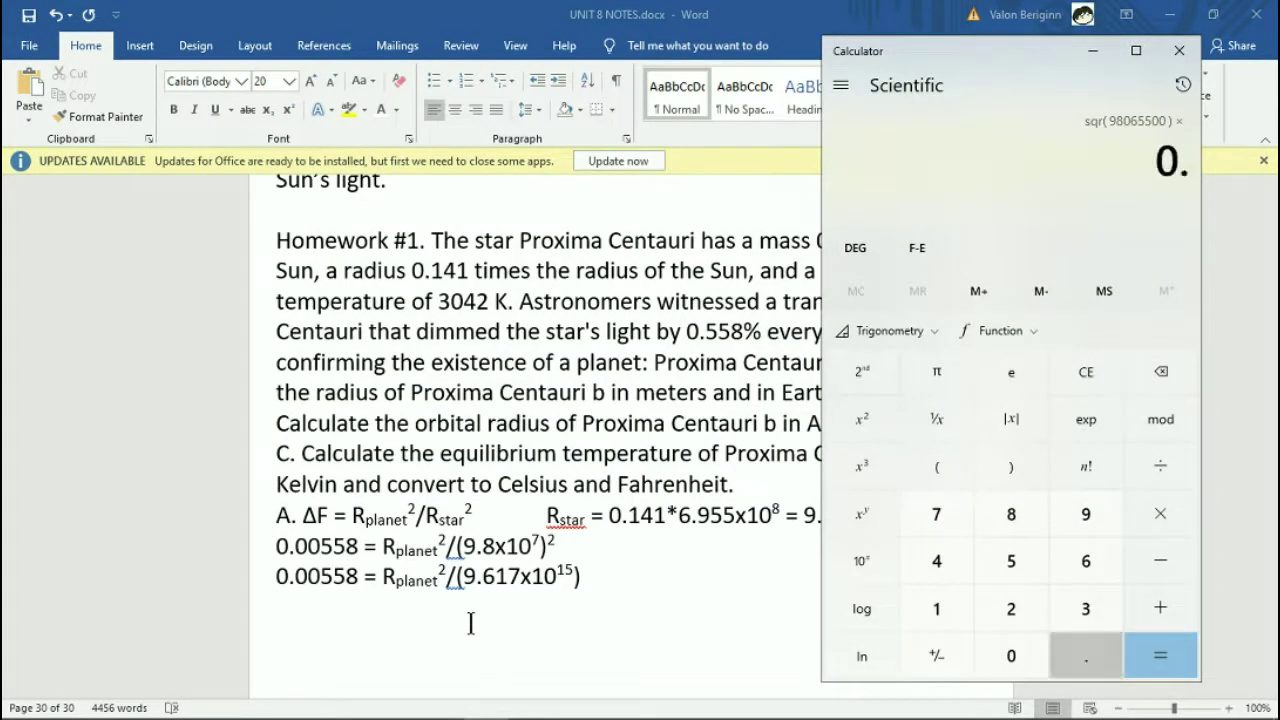
pyautogui.write('8')
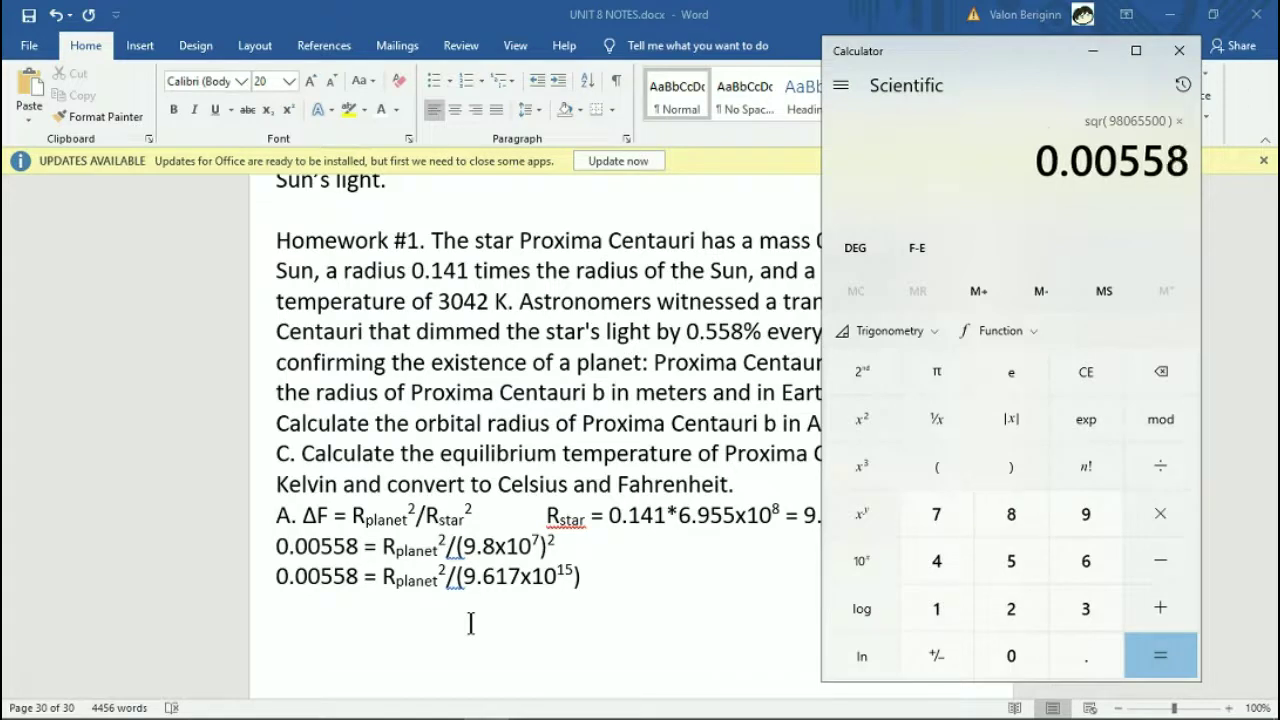
pyautogui.click(1160, 662)
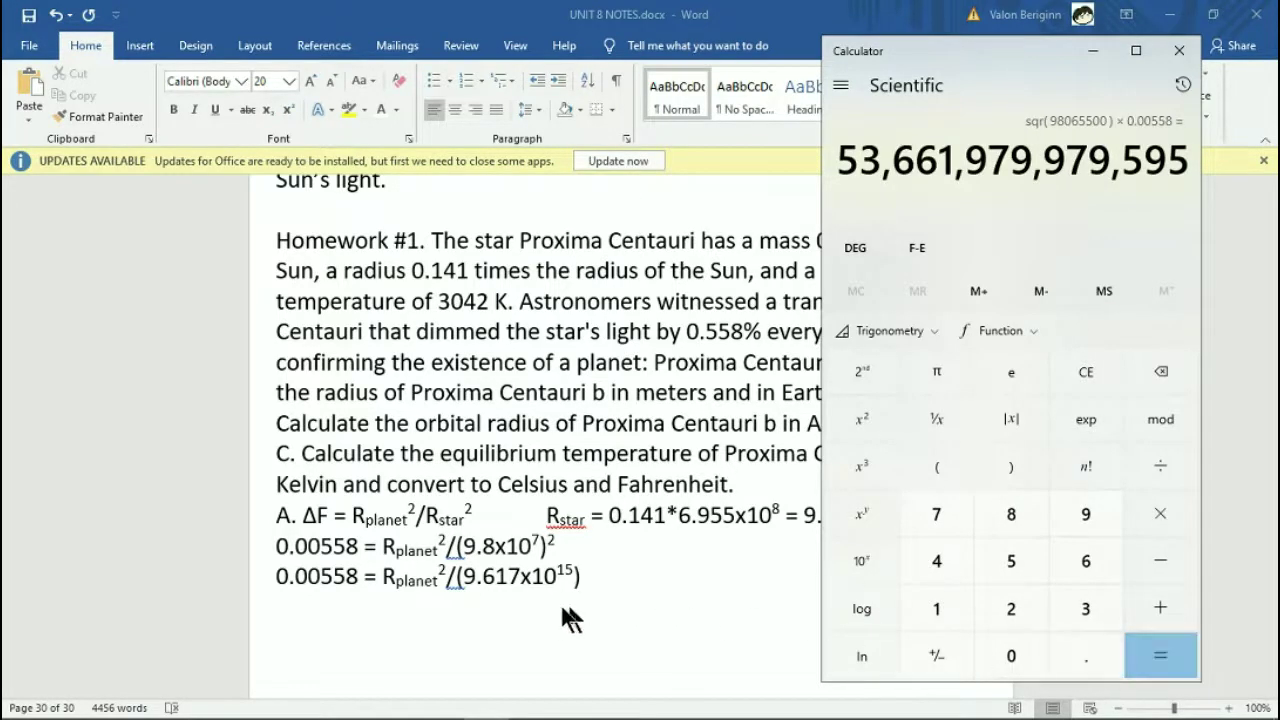
pyautogui.click(447, 606)
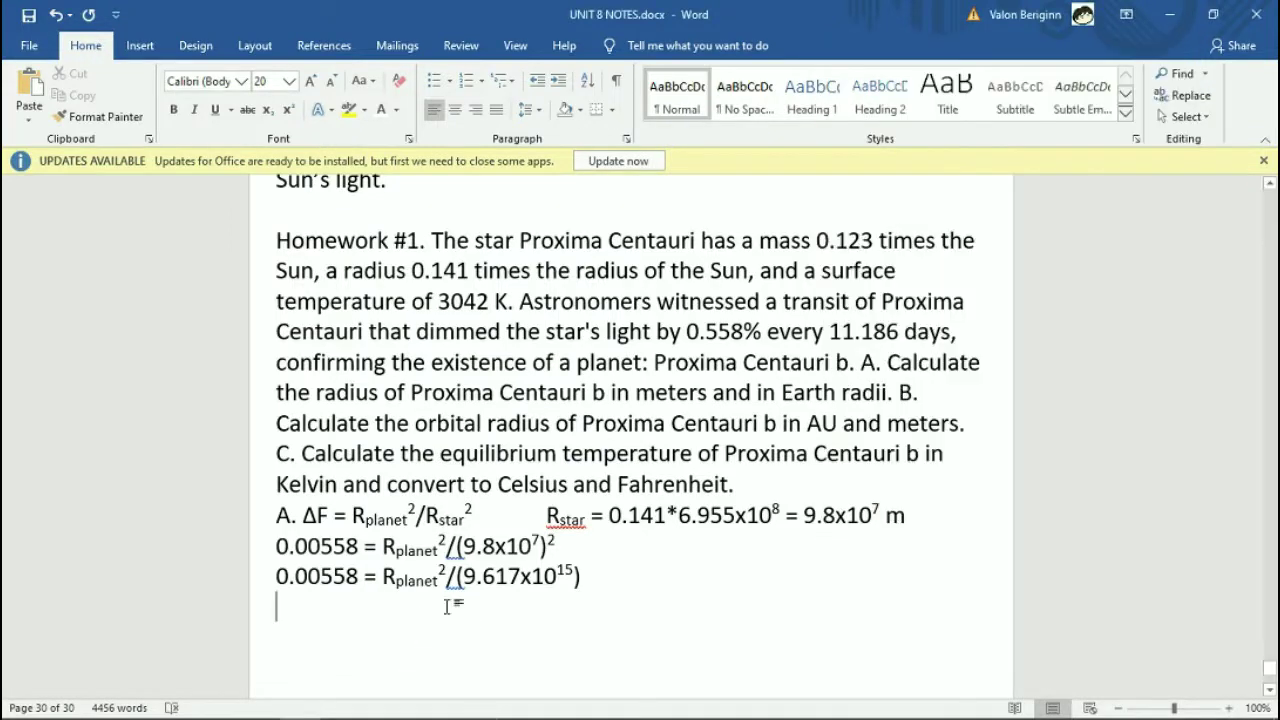
pyautogui.hotkey('alt', 'Tab')
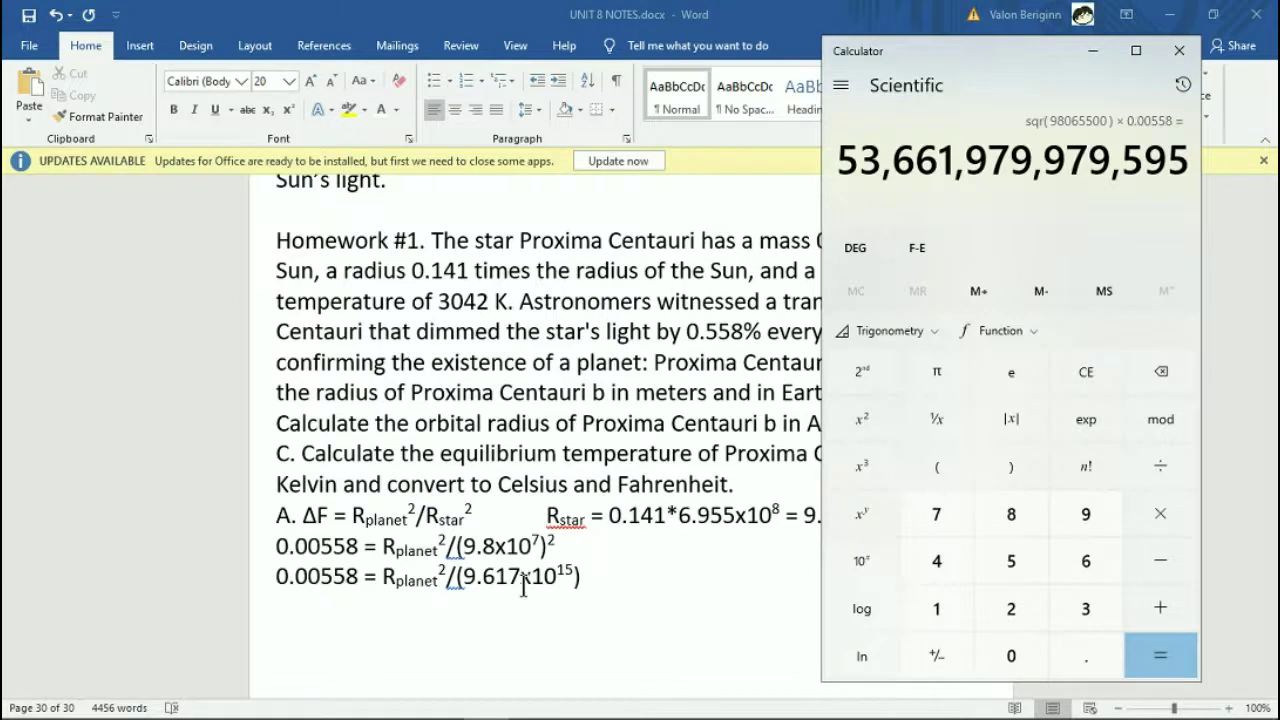
pyautogui.click(387, 614)
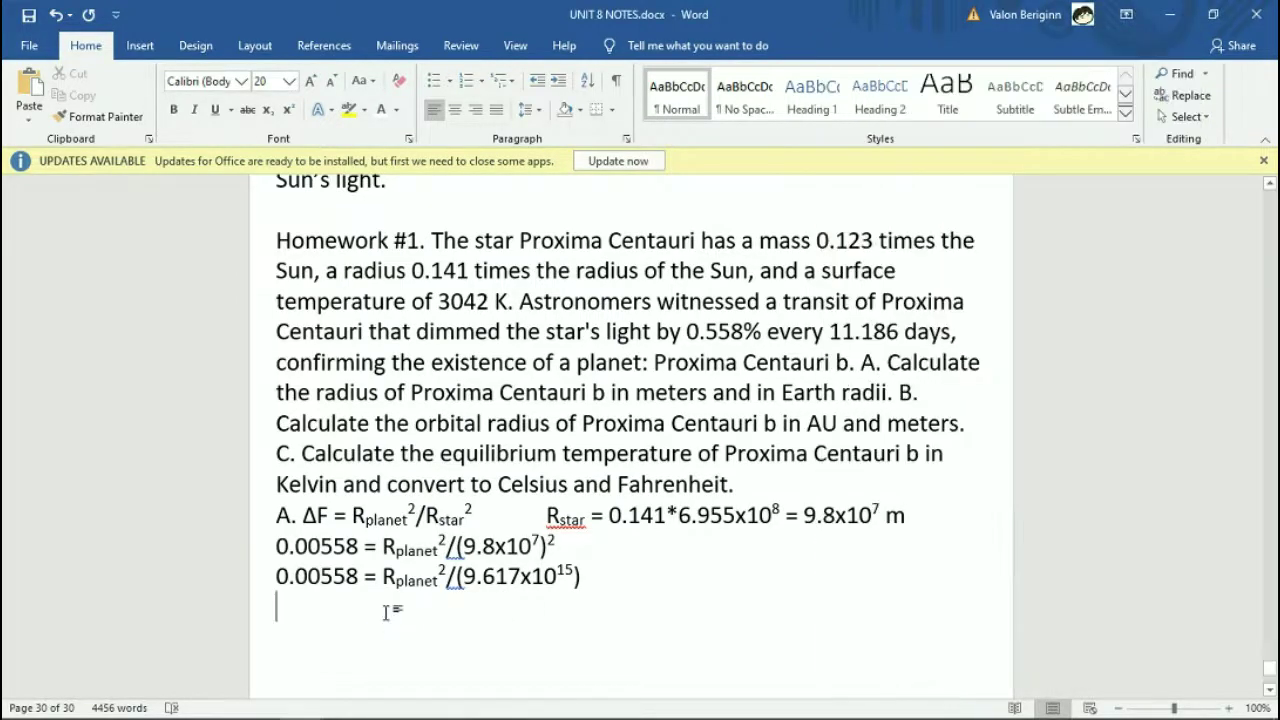
# Write the equation "5.366x10¹³ = Rplanet²", with 13 and 2 as superscripts and "planet" as subscript.
pyautogui.write('5.366x10')
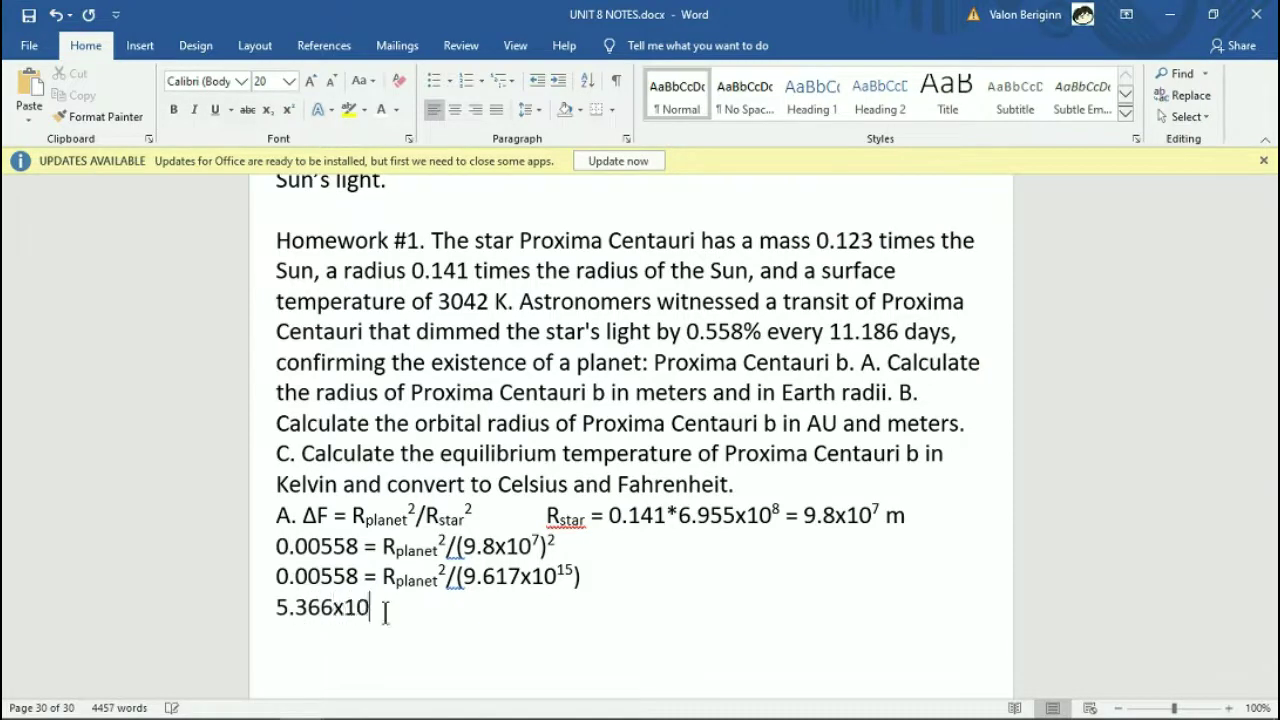
pyautogui.hotkey('ctrl', 'shift', '=')
pyautogui.write('13')
pyautogui.hotkey('ctrl', 'shift', '=')
pyautogui.write('= R')
pyautogui.hotkey('ctrl', '=')
pyautogui.write('planet')
pyautogui.hotkey('ctrl', 'shift', '=')
pyautogui.write('2')
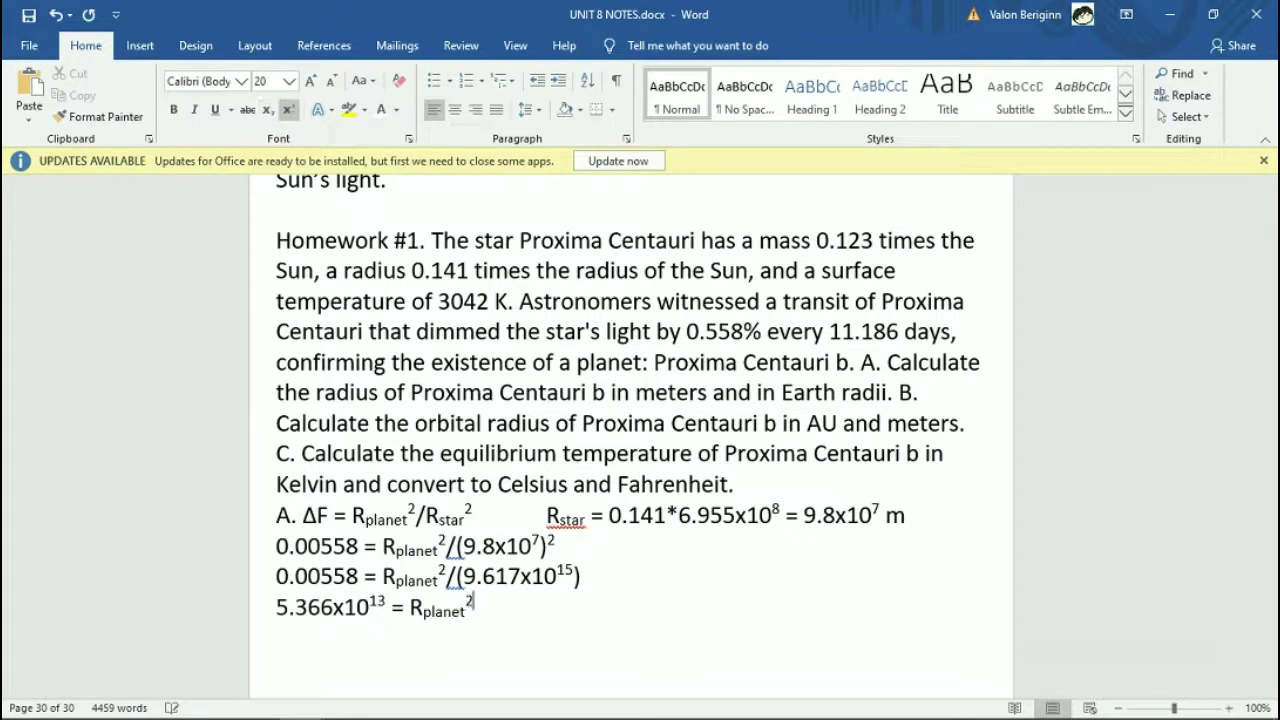
pyautogui.hotkey('ctrl', 'shift', '=')
# Start a new line below with "Rplanet =", formatting "planet" as subscript.
pyautogui.press('Return')
pyautogui.write('R')
pyautogui.hotkey('ctrl', '=')
pyautogui.write('planet')
pyautogui.hotkey('ctrl', '=')
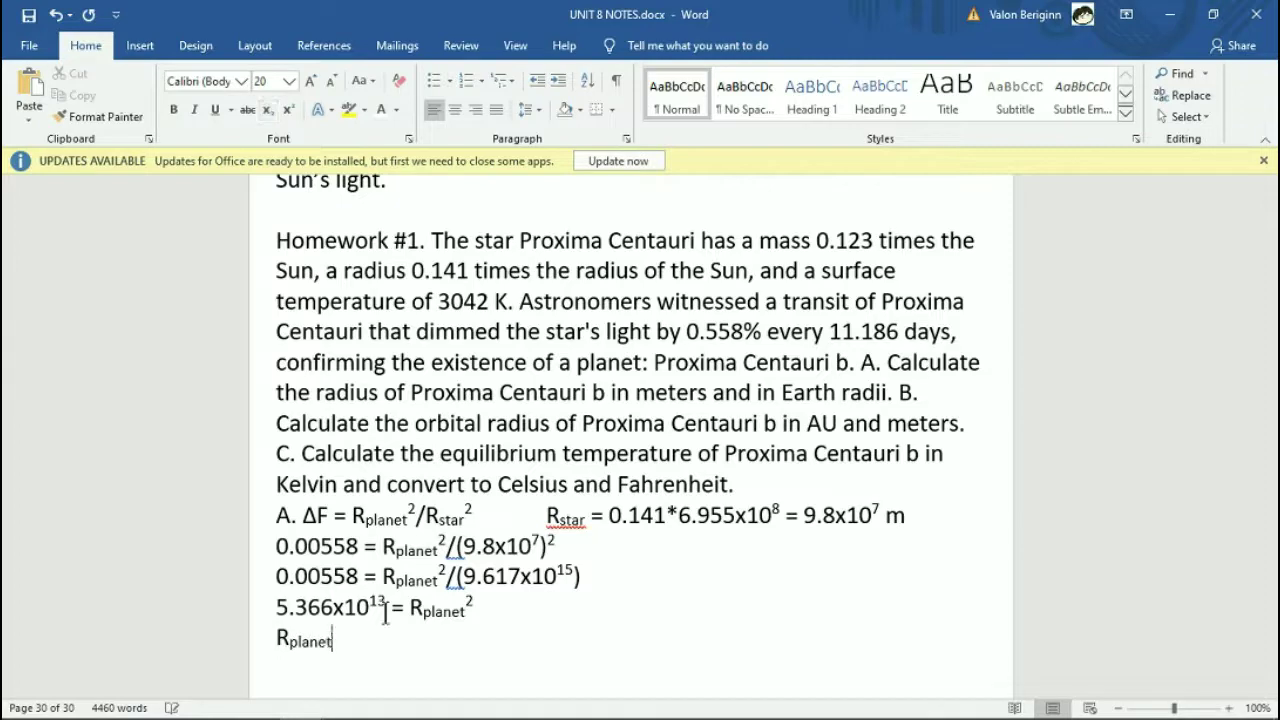
pyautogui.write('=')
# Take the square root of the product in Calculator and complete the Rplanet line in Word as 7.325x10⁶ m, with 6 as superscript.
pyautogui.hotkey('alt', 'Tab')
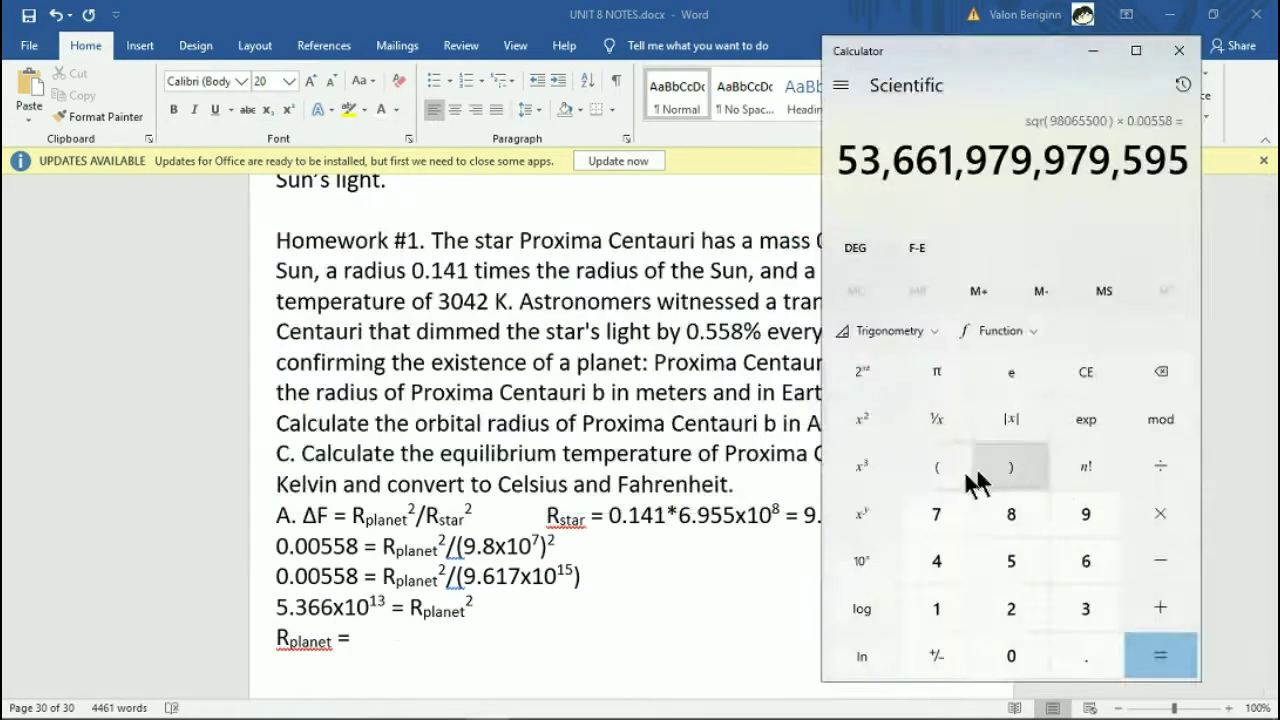
pyautogui.click(876, 381)
pyautogui.click(862, 419)
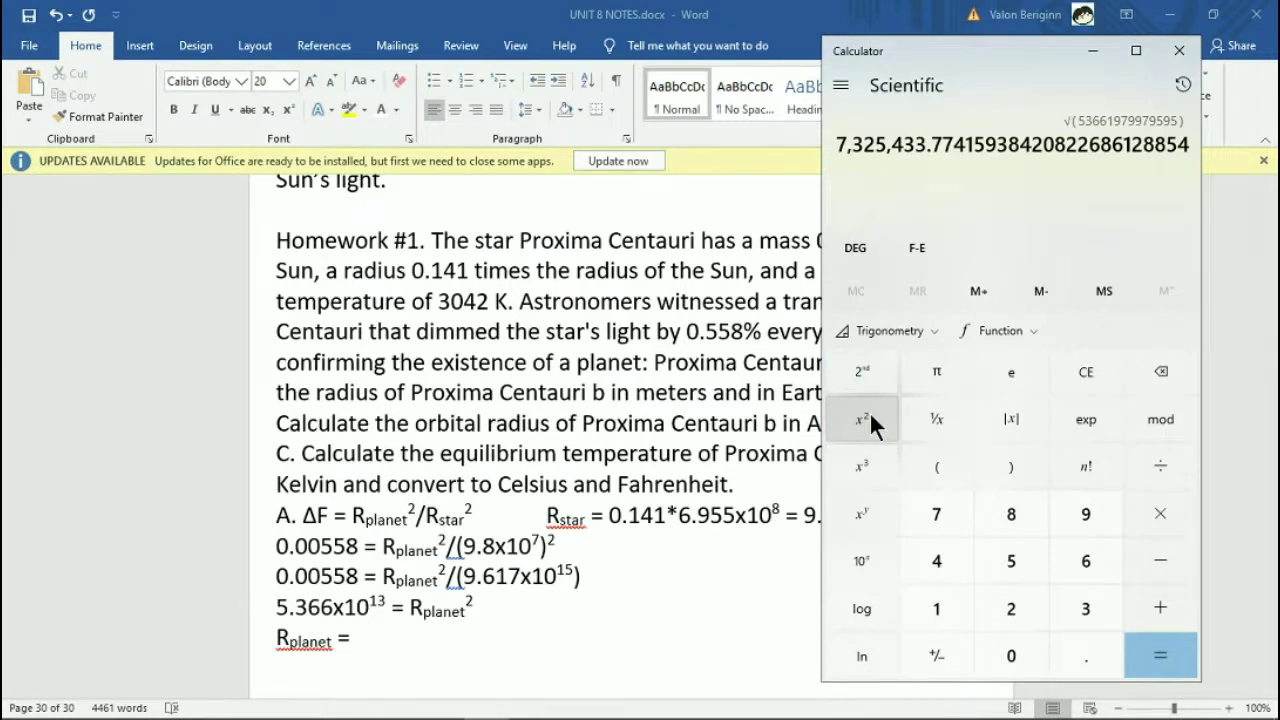
pyautogui.click(420, 643)
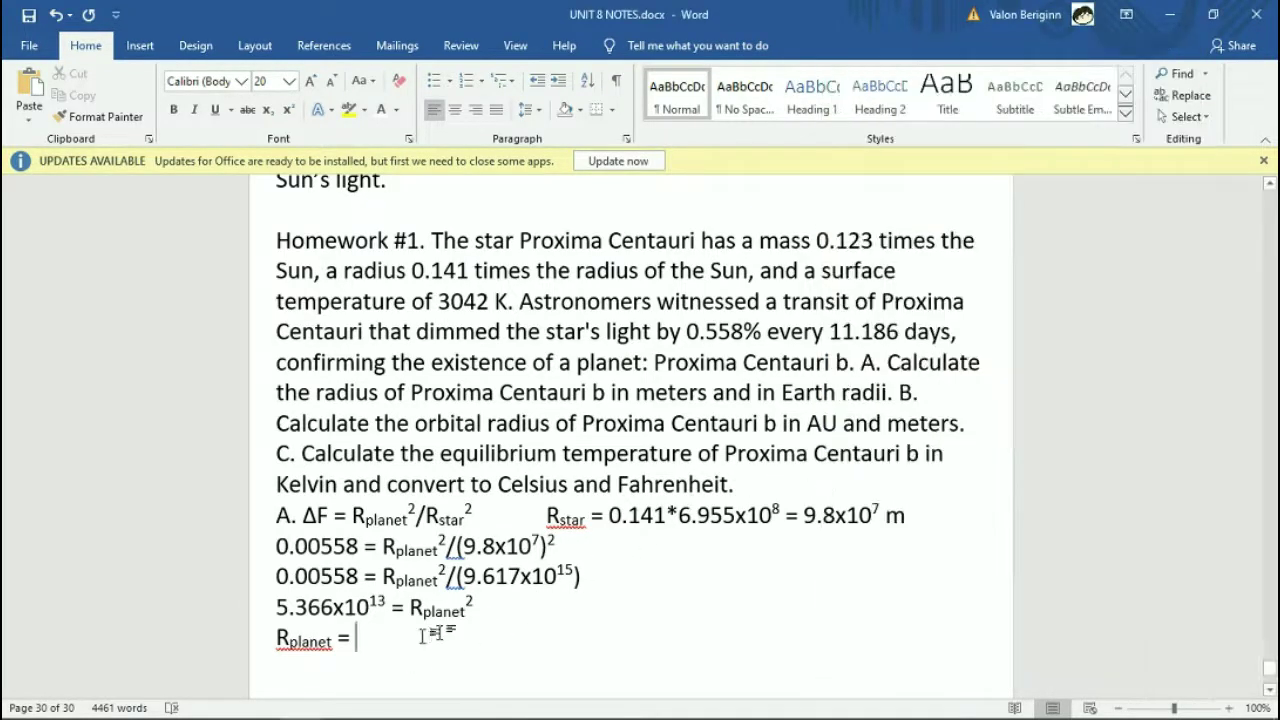
pyautogui.write('7.325x10')
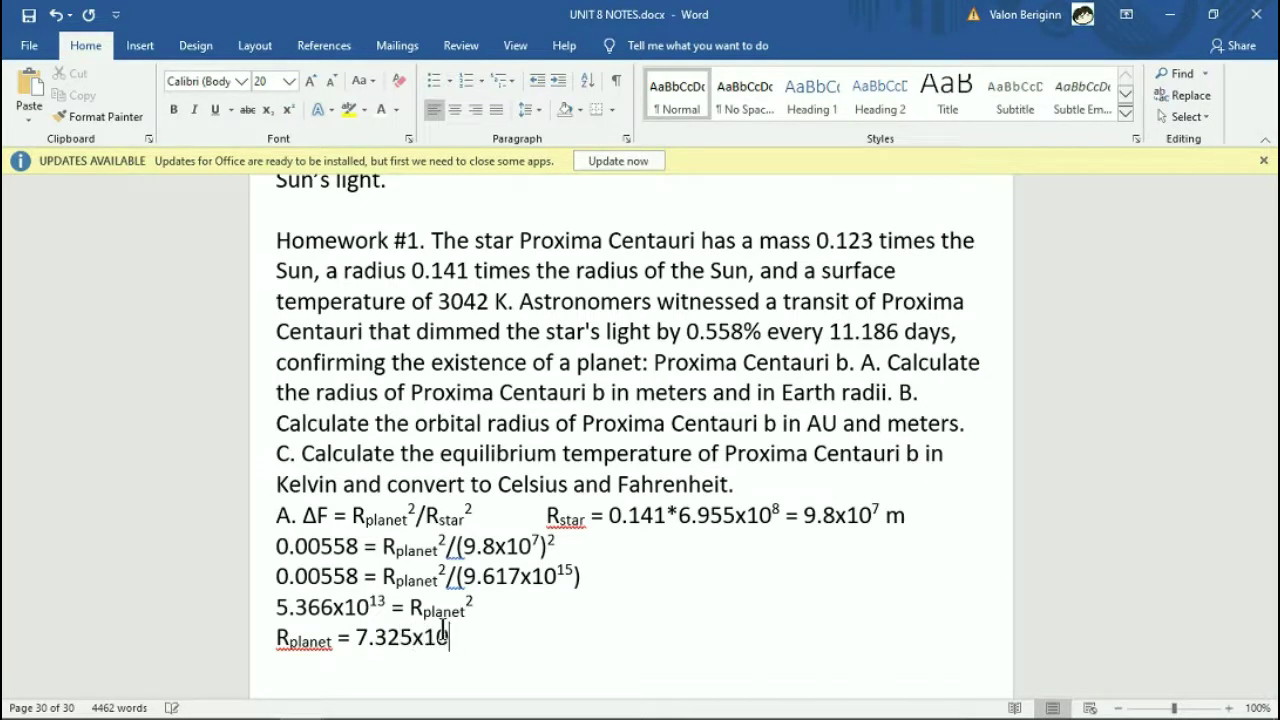
pyautogui.hotkey('ctrl', 'shift', '+')
pyautogui.write('6')
pyautogui.hotkey('ctrl', 'shift', '+')
pyautogui.write('m')
# Begin the Earth radii conversion on a new line with "(7.325x10⁶)/", with 6 as superscript and the numerator in parentheses.
pyautogui.write('7.325x10')
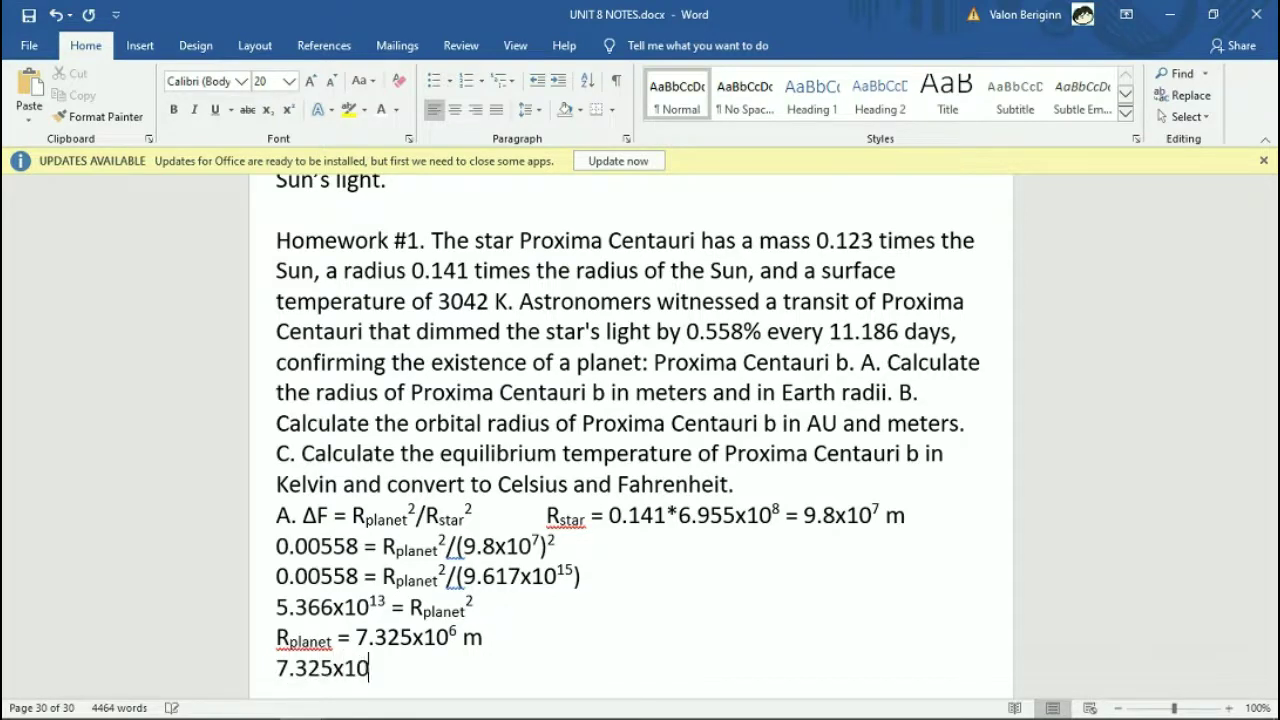
pyautogui.hotkey('ctrl', 'shift', '=')
pyautogui.write('6')
pyautogui.hotkey('ctrl', 'shift', '=')
pyautogui.write('/')
pyautogui.press('Left')
pyautogui.write(')')
pyautogui.hotkey('shift', 'Left')
pyautogui.hotkey('ctrl', 'shift', '=')
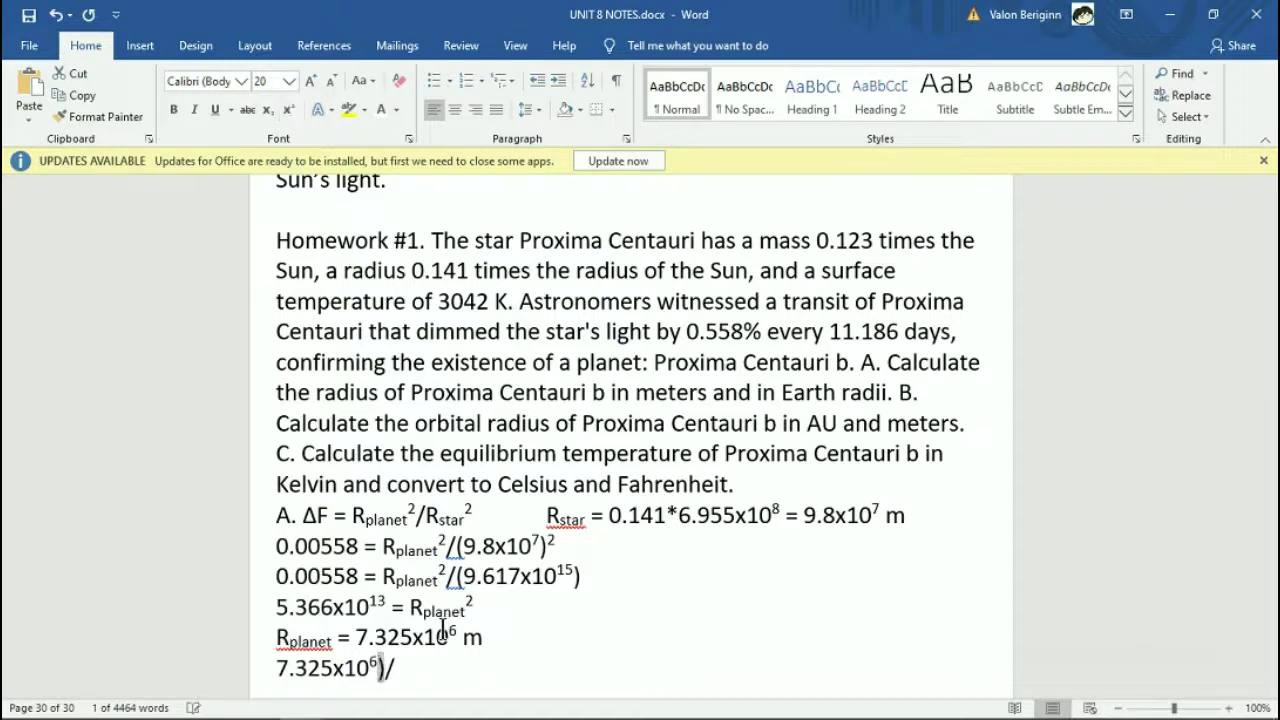
pyautogui.press('Home')
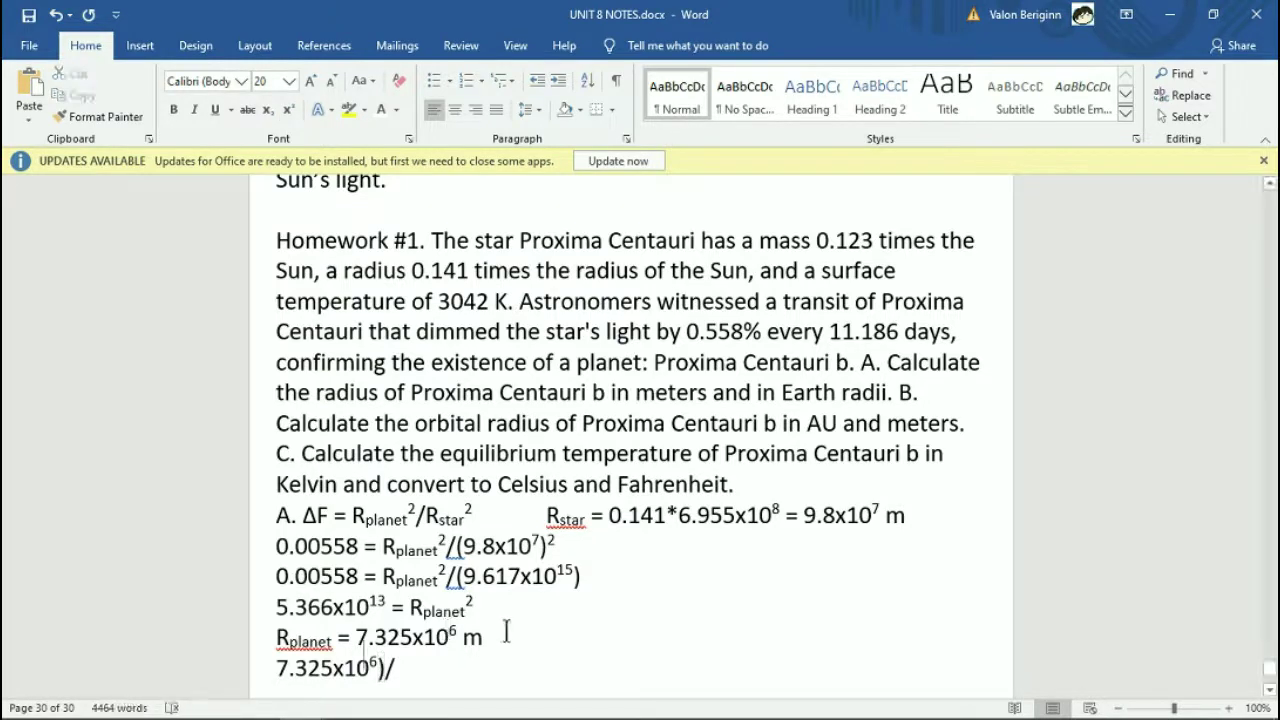
pyautogui.write('(')
pyautogui.press('End')
pyautogui.press('Return')
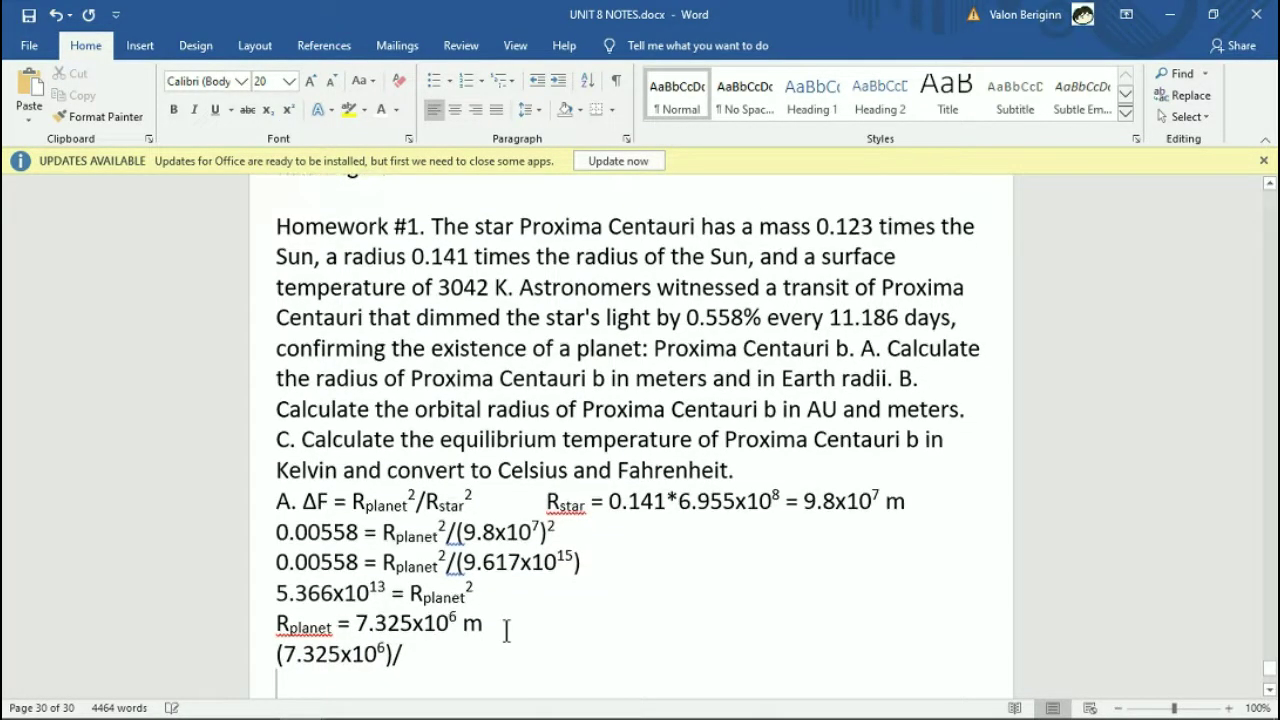
# Add the Earth's radius as the denominator, "(6.371x10⁶) =", with 6 as superscript.
pyautogui.write('(')
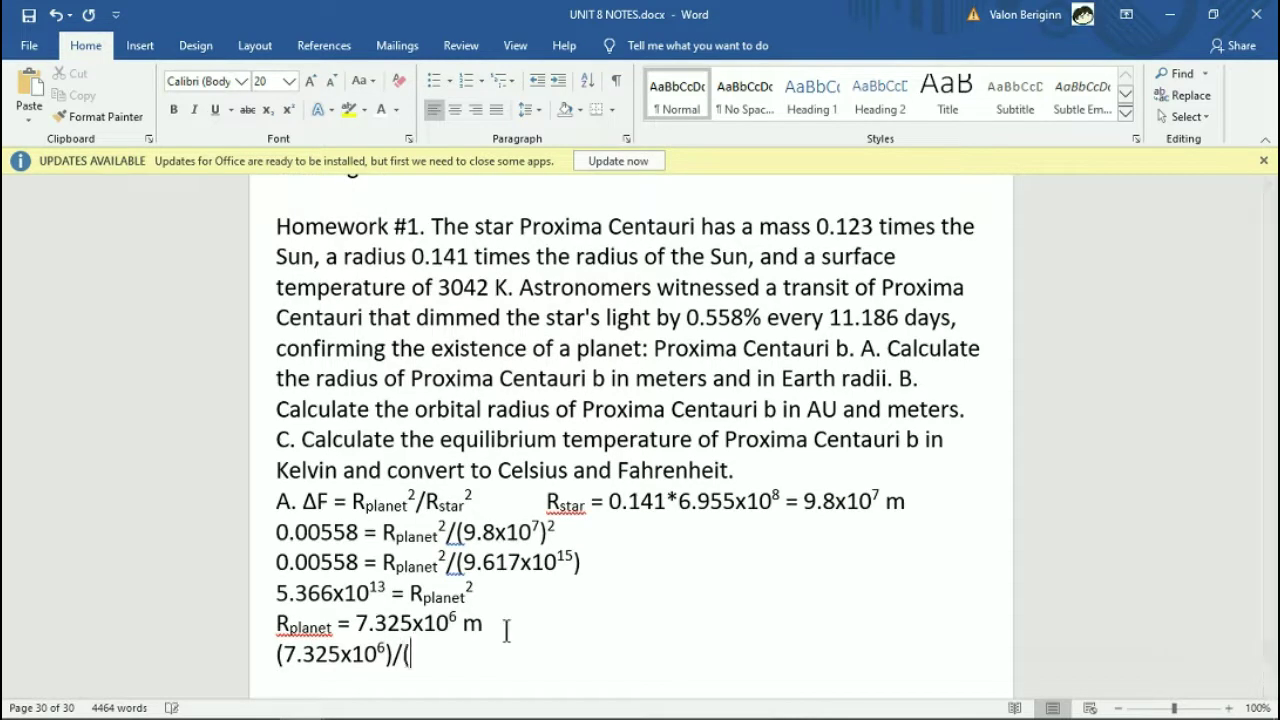
pyautogui.write('6.371x10')
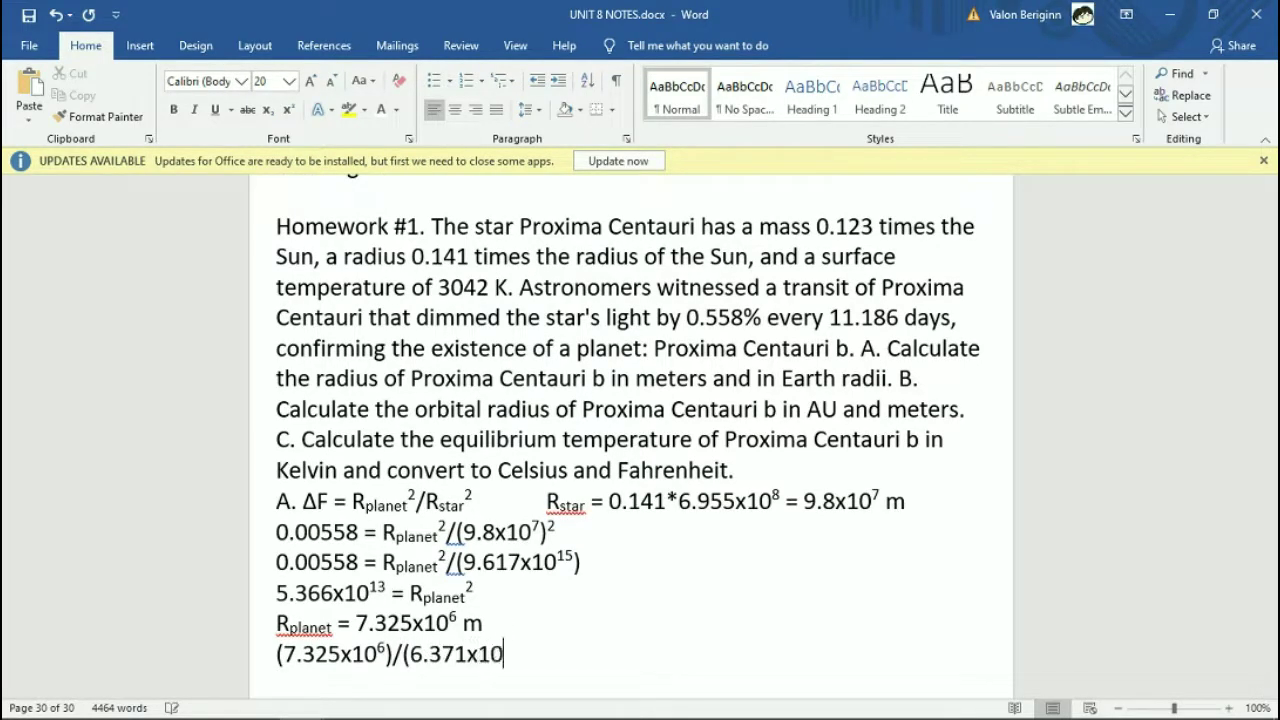
pyautogui.hotkey('ctrl', 'shift', '+')
pyautogui.write('6')
pyautogui.hotkey('ctrl', 'shift', '+')
pyautogui.write(') =')
# Switch to Calculator and divide the planet's radius by 6371000.
pyautogui.hotkey('alt', 'Tab')
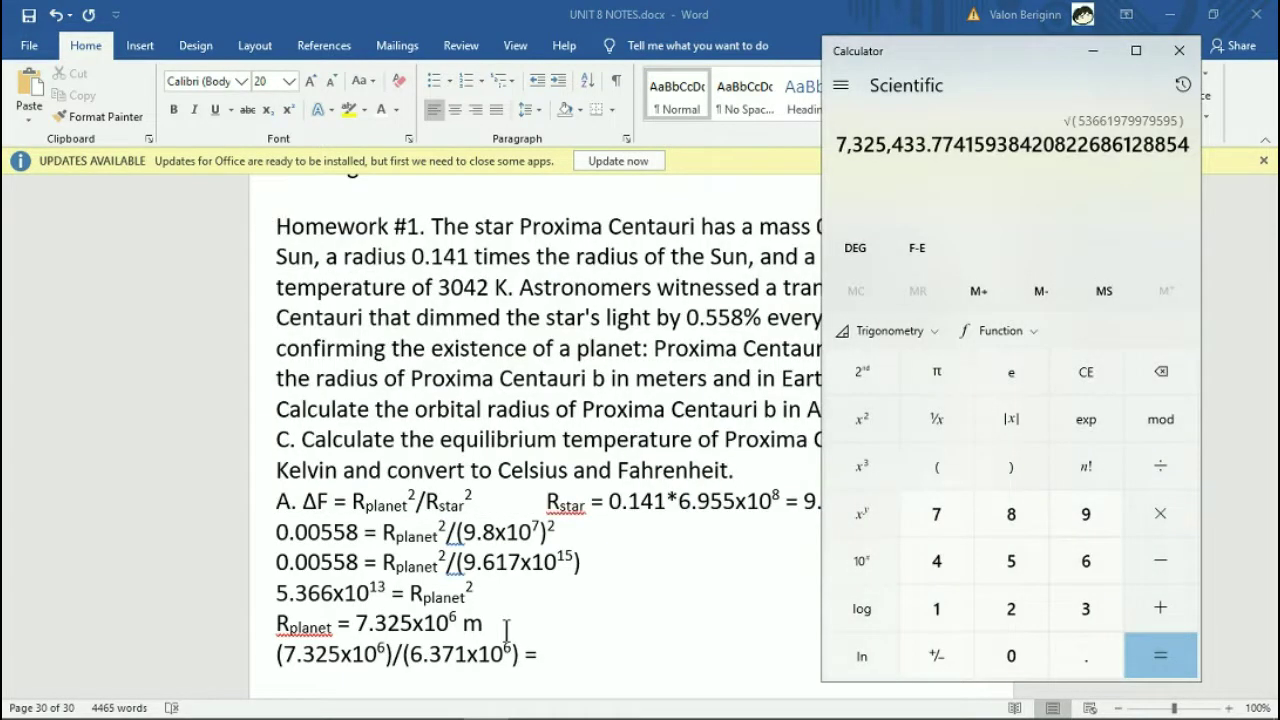
pyautogui.write('6371000')
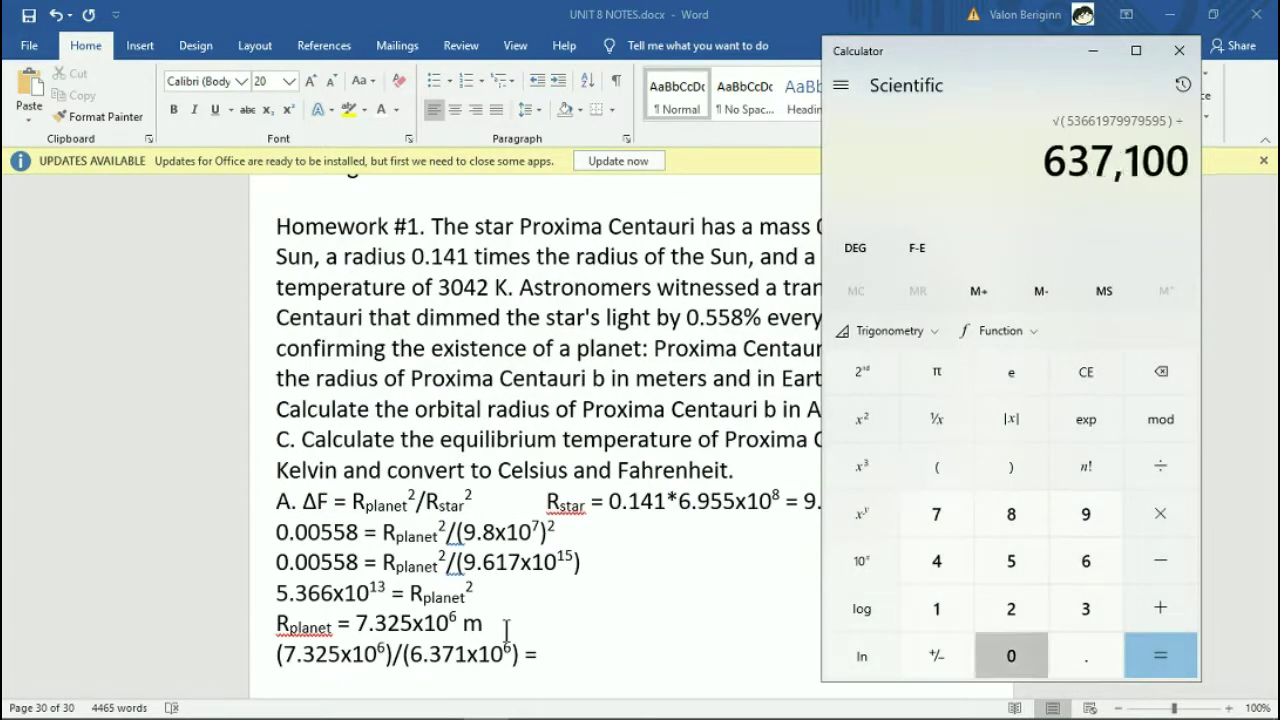
pyautogui.press('shift')
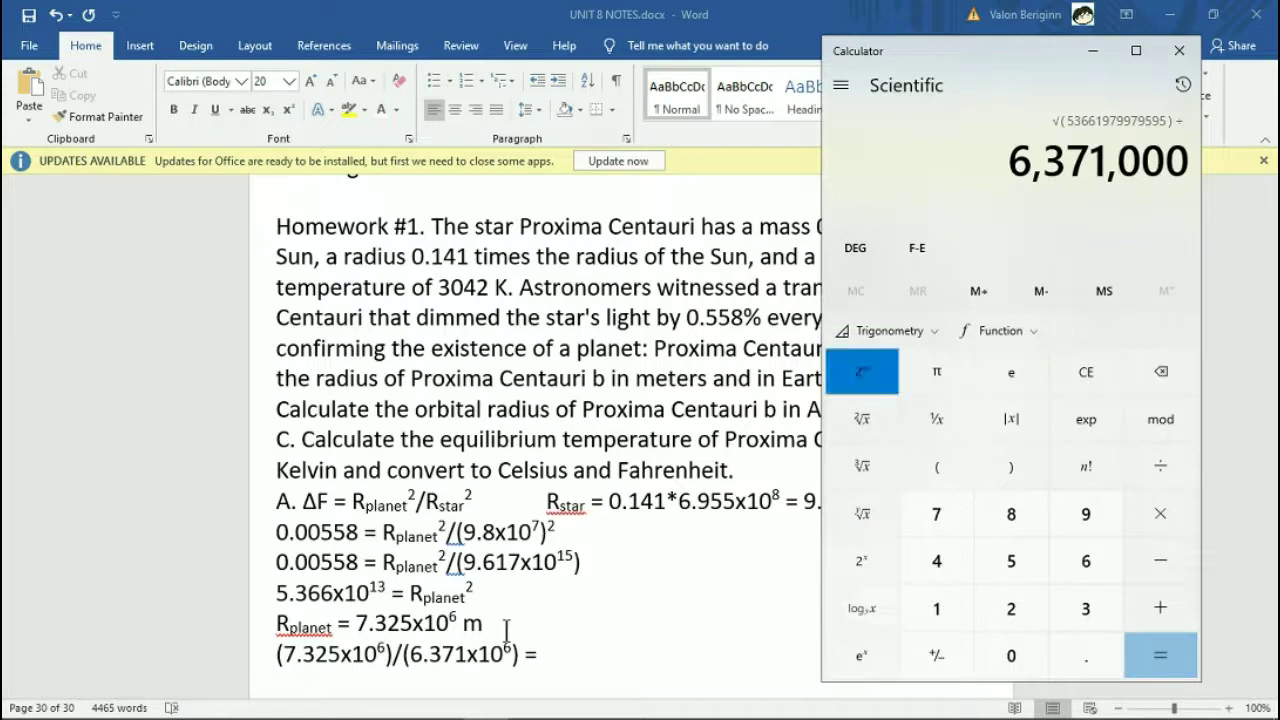
pyautogui.press('shift')
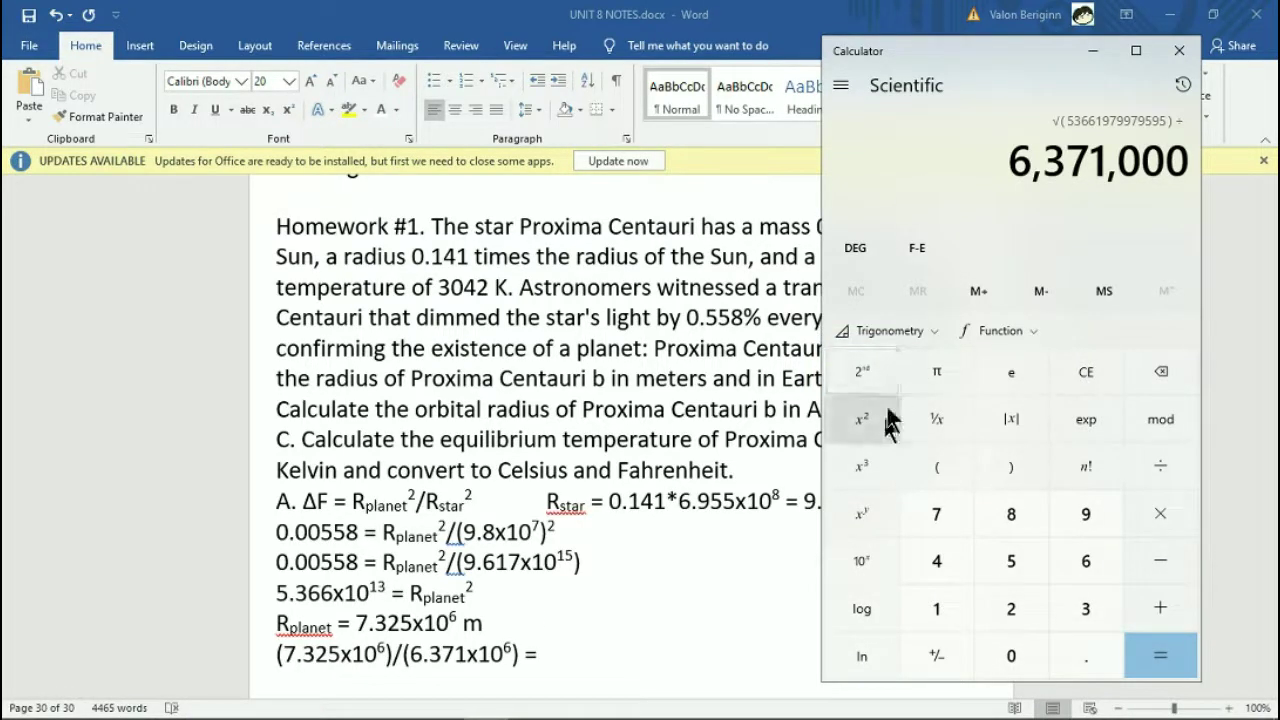
pyautogui.click(1178, 668)
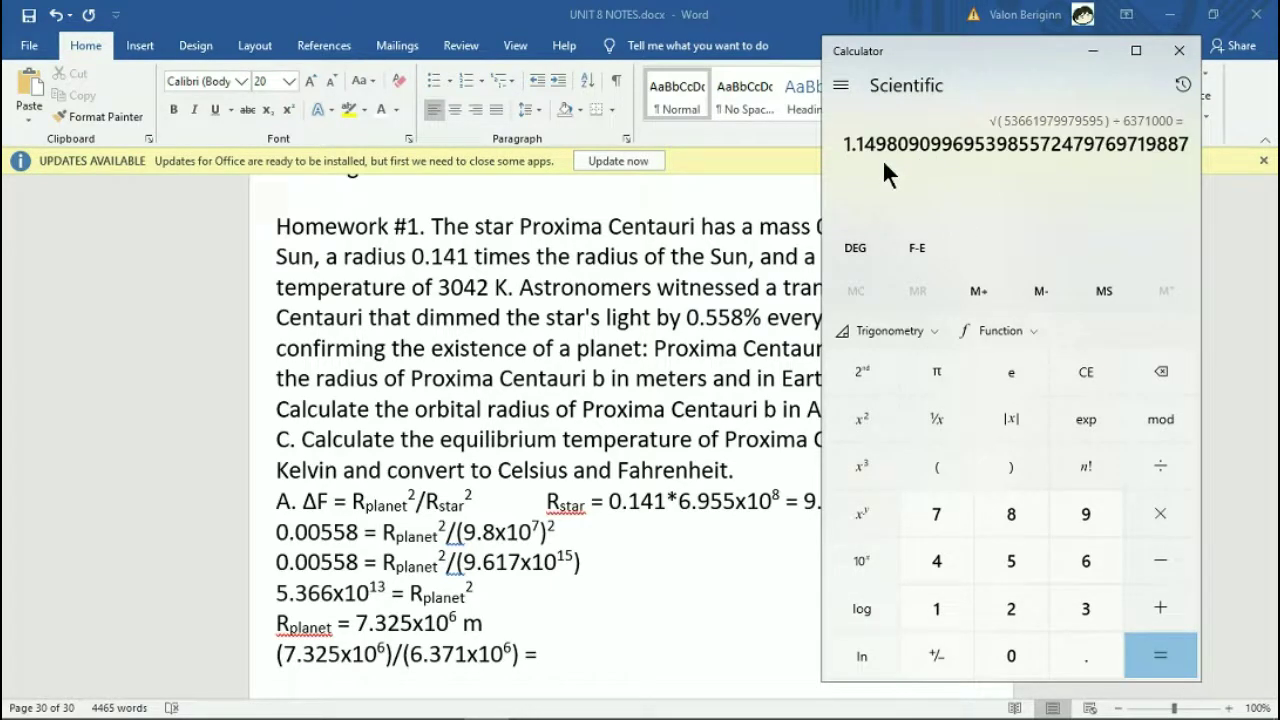
# Return to Word and complete the conversion line with "1.15 MEarth", formatting "Earth" as subscript.
pyautogui.click(605, 642)
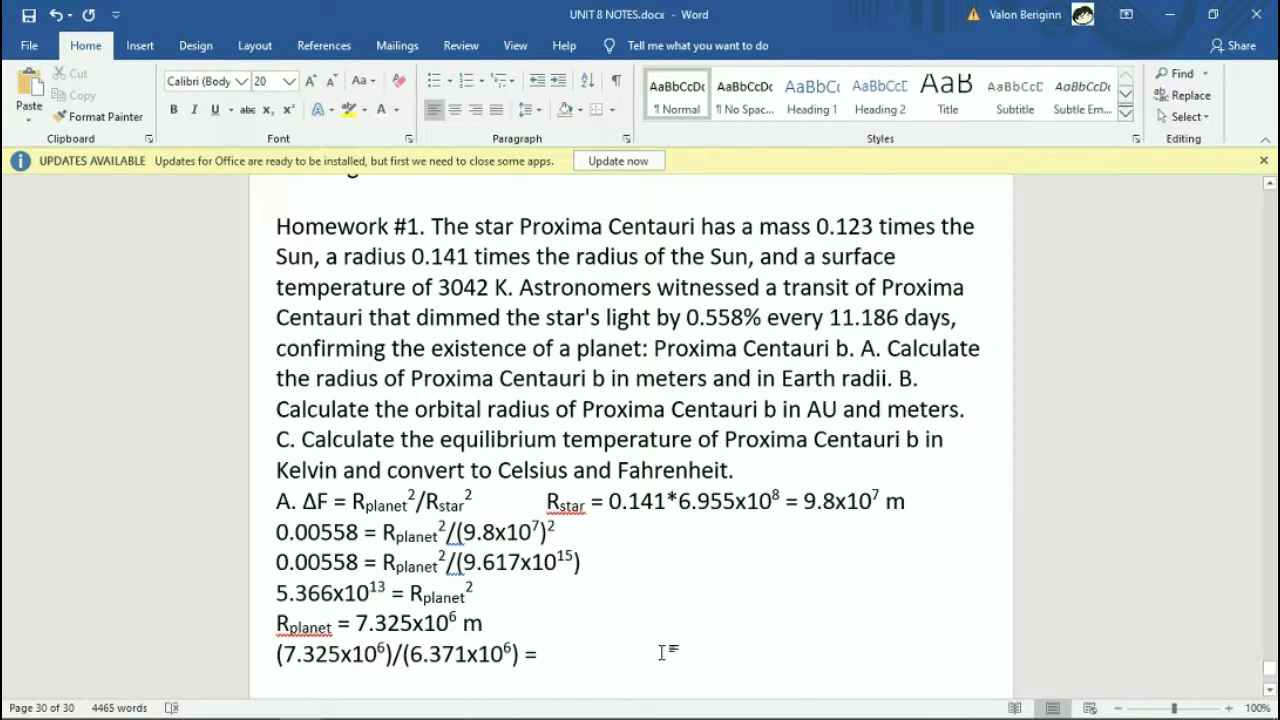
pyautogui.write('1.15 M')
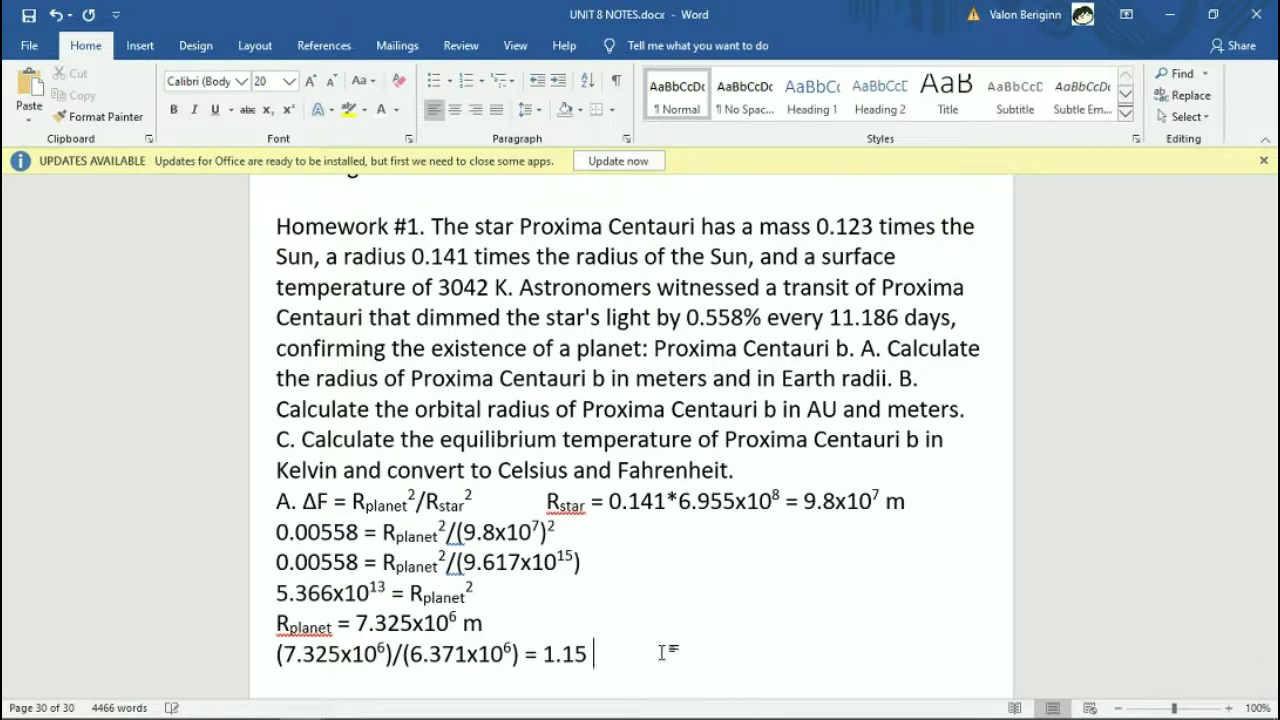
pyautogui.hotkey('ctrl', '=')
pyautogui.write('Earth')
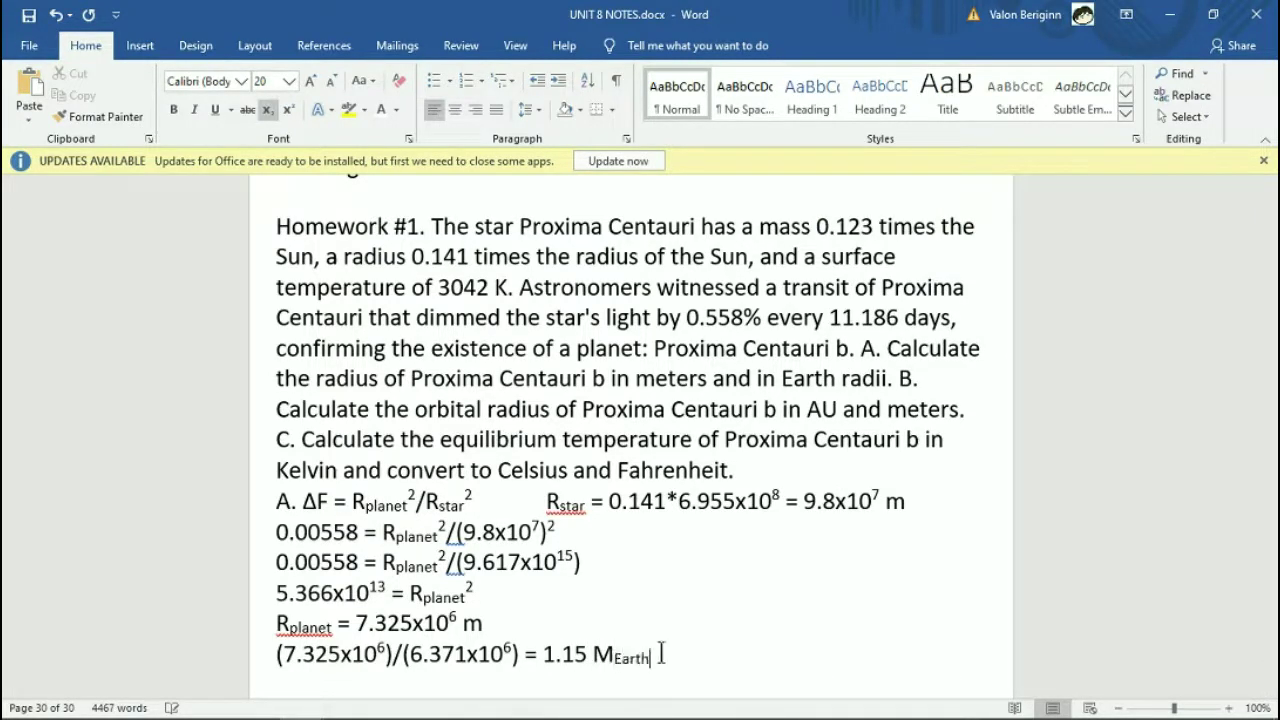
pyautogui.hotkey('ctrl', '=')
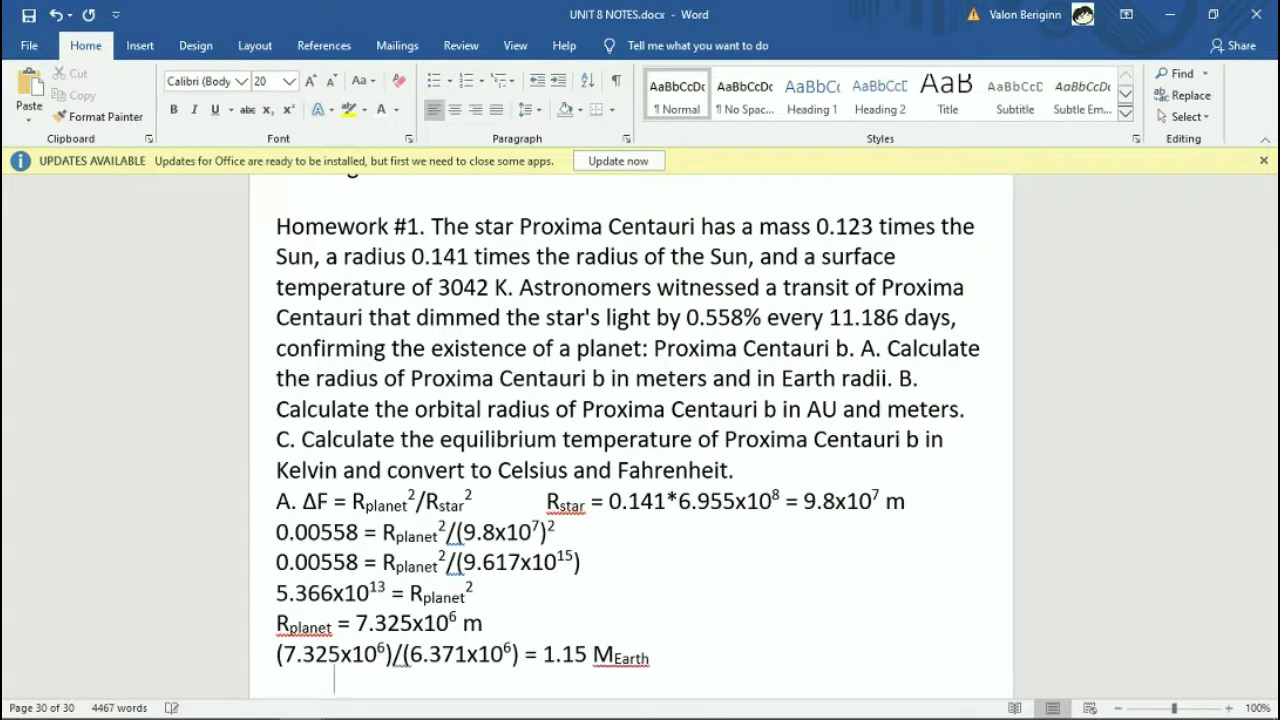
# Start part B on a new line with "B. t² =", formatting the 2 as superscript.
pyautogui.press('Return')
pyautogui.write('B.')
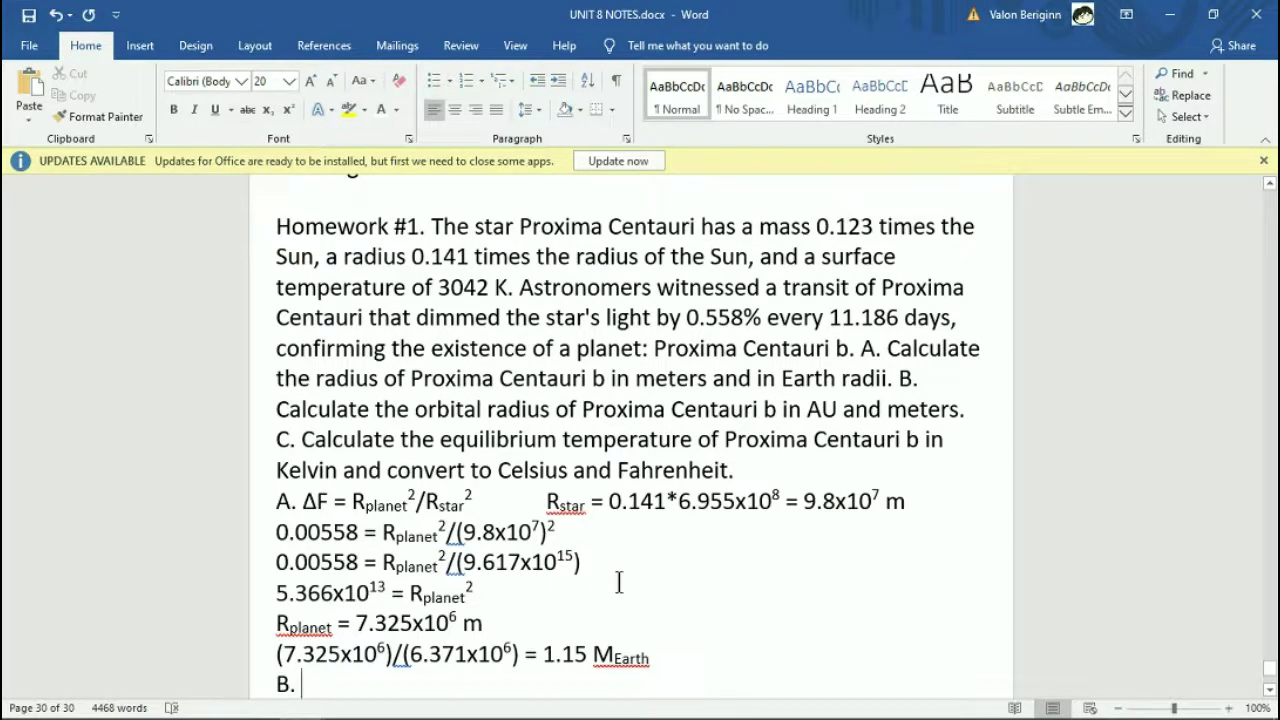
pyautogui.write('t')
pyautogui.hotkey('ctrl', 'shift', '+')
pyautogui.write('2')
pyautogui.hotkey('ctrl', 'shift', '+')
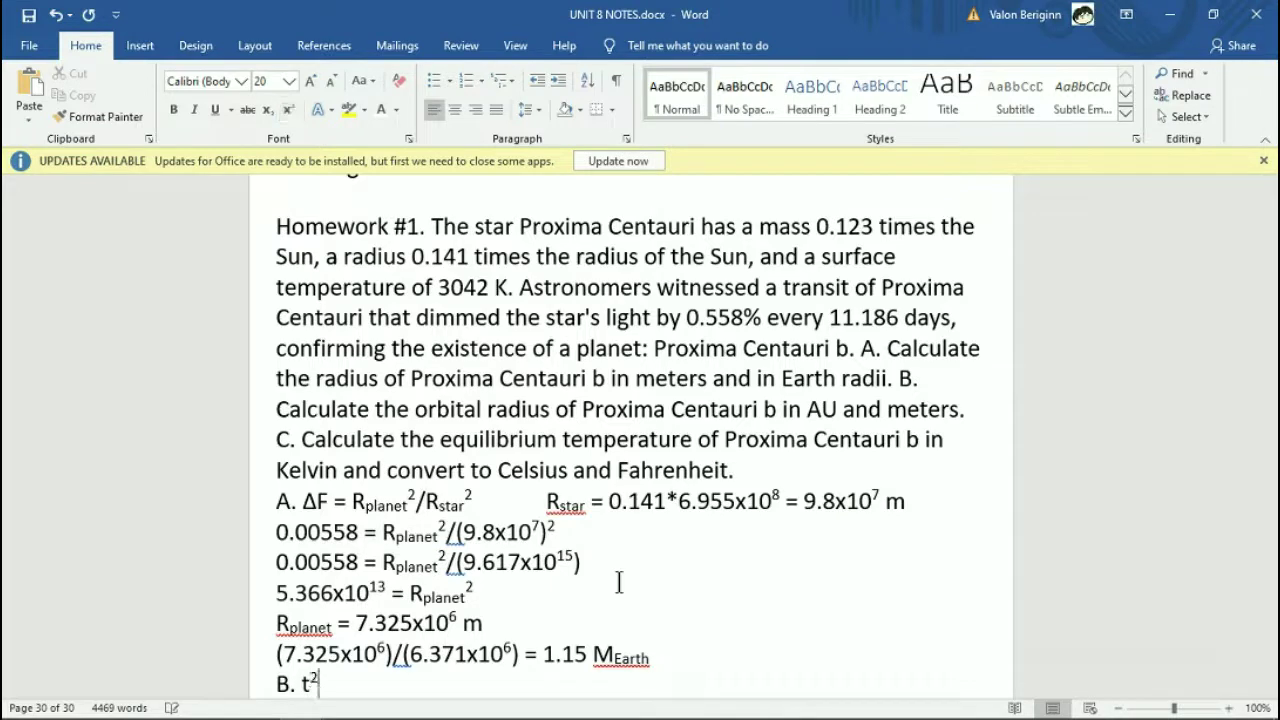
pyautogui.write('=')
# Insert "years" as a subscript between the t and its exponent in the part B equation.
pyautogui.press('Left')
pyautogui.press('Left')
pyautogui.press('Left')
pyautogui.write('years')
pyautogui.hotkey('shift', 'Left')
pyautogui.hotkey('shift', 'Left')
pyautogui.hotkey('shift', 'Left')
pyautogui.hotkey('shift', 'Left')
pyautogui.hotkey('shift', 'Left')
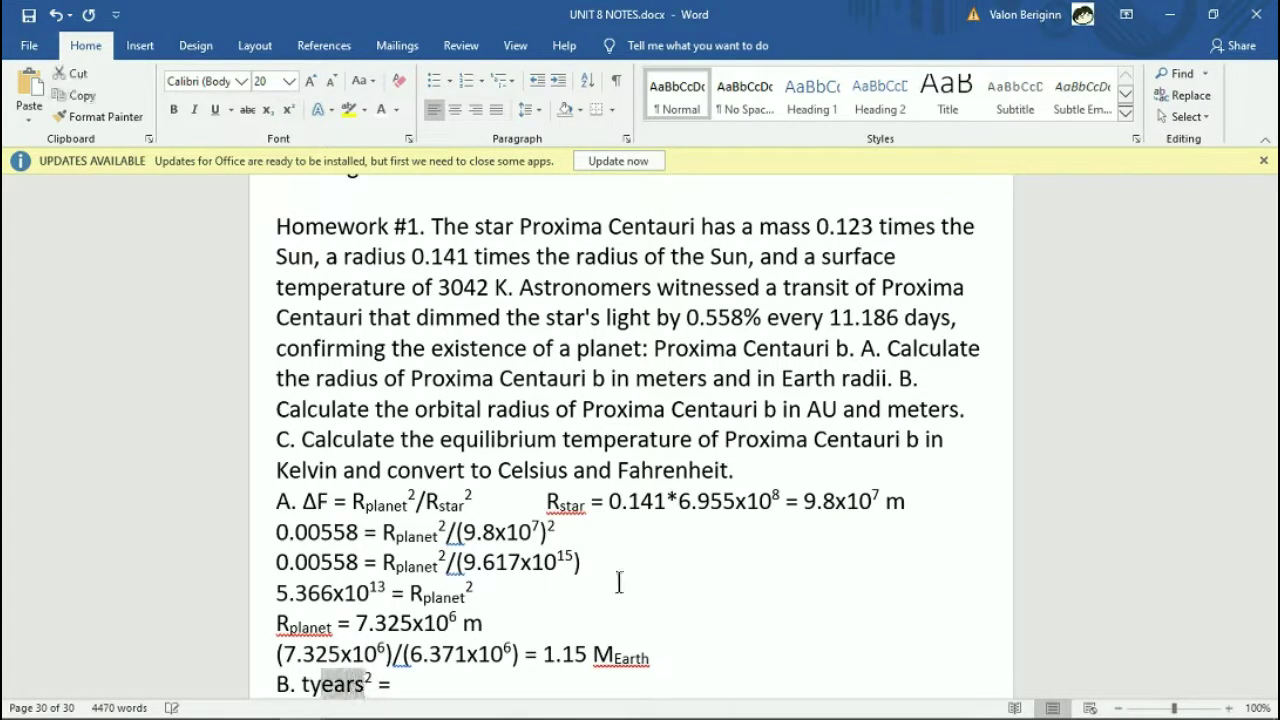
pyautogui.hotkey('ctrl', '=')
pyautogui.press('End')
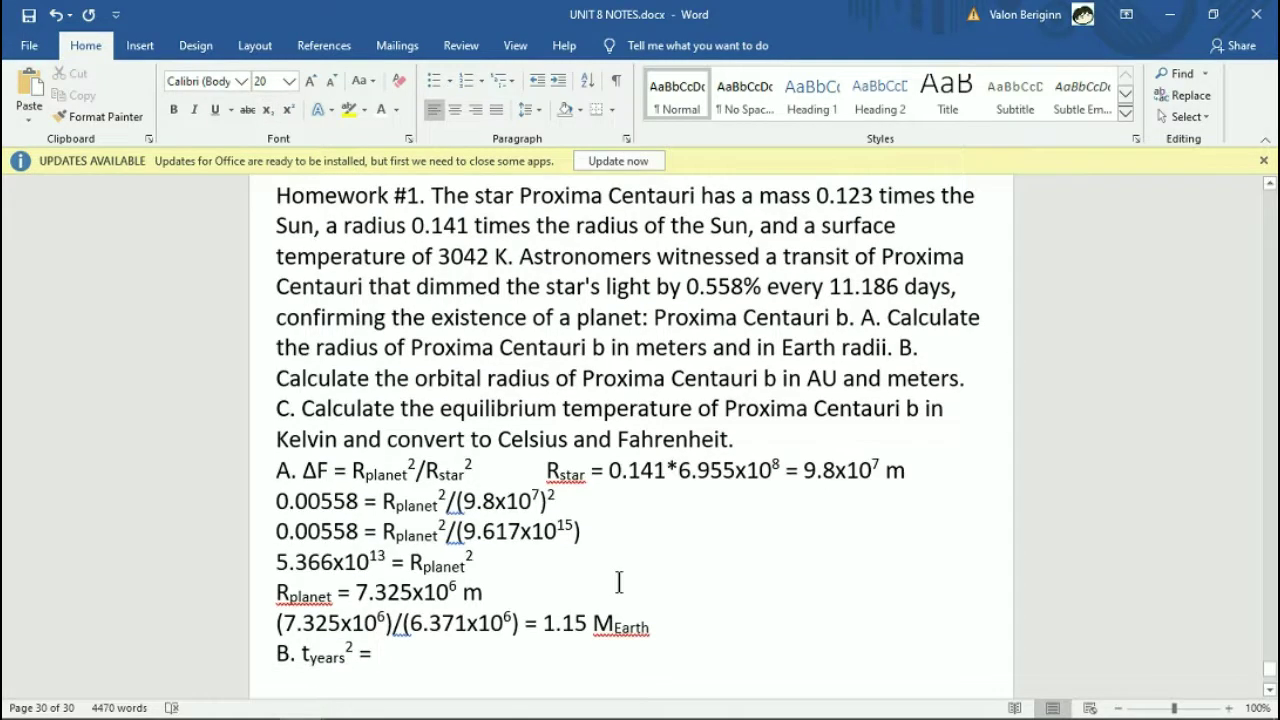
# Complete the part B equation with "aSM³/Mstar", with "SM" and "star" as subscripts and 3 as superscript.
pyautogui.write('a')
pyautogui.hotkey('ctrl', '=')
pyautogui.write('SM')
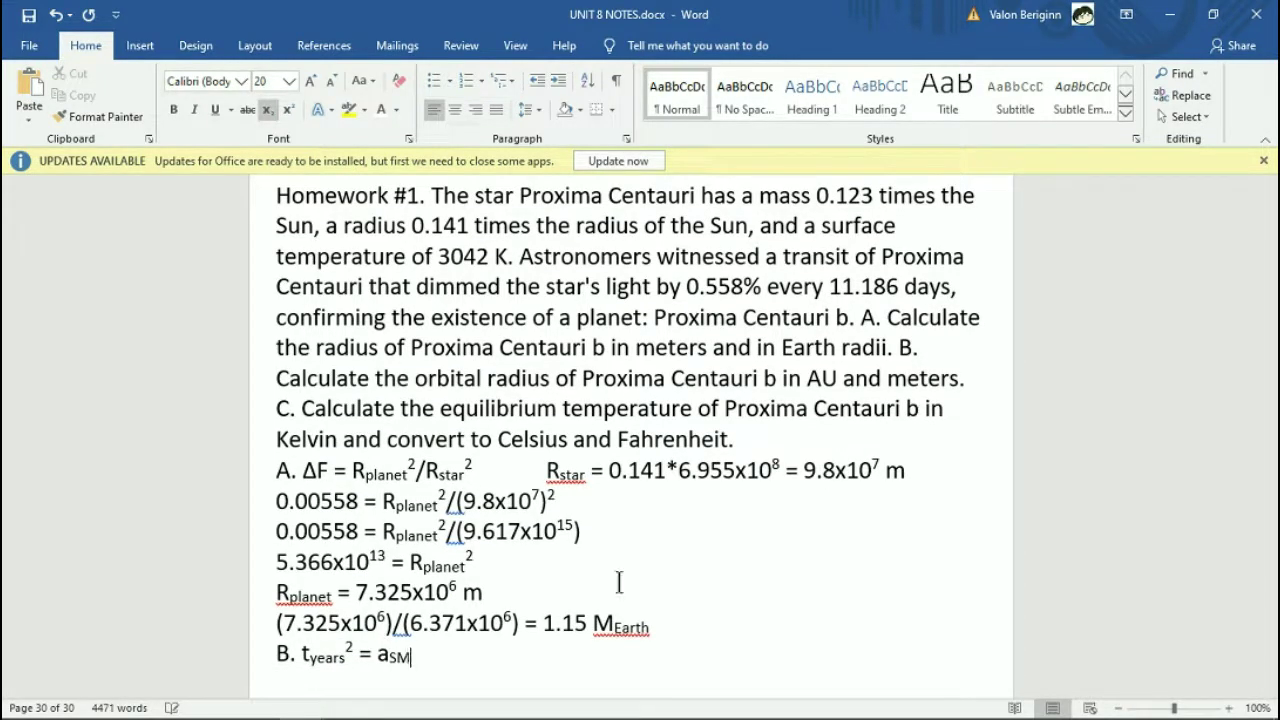
pyautogui.hotkey('ctrl', 'shift', '=')
pyautogui.write('3')
pyautogui.hotkey('ctrl', 'shift', '=')
pyautogui.write('/M')
pyautogui.hotkey('ctrl', '=')
pyautogui.write('star')
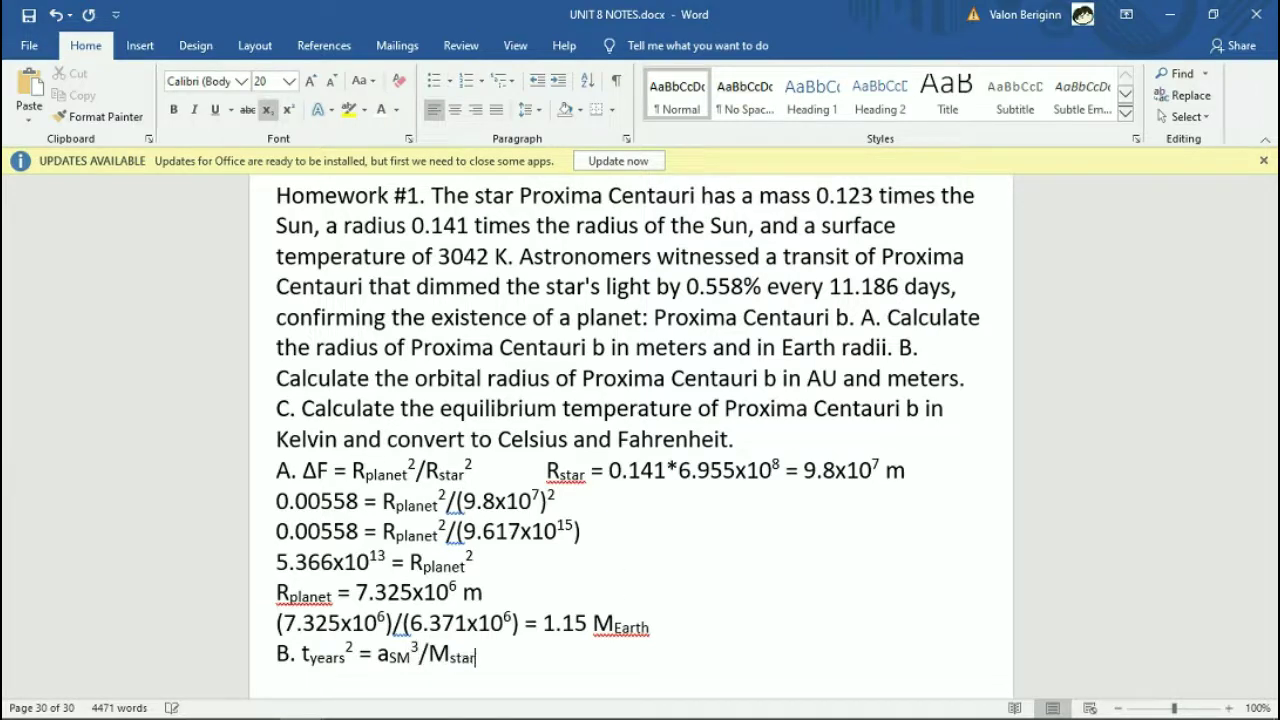
# Add a new line below the part B equation reading "Mstar = 0.123", with "star" as a subscript.
pyautogui.hotkey('ctrl', '=')
pyautogui.press('Return')
pyautogui.write('M')
pyautogui.hotkey('ctrl', '=')
pyautogui.write('star')
pyautogui.hotkey('ctrl', '=')
pyautogui.write('= 0.123')
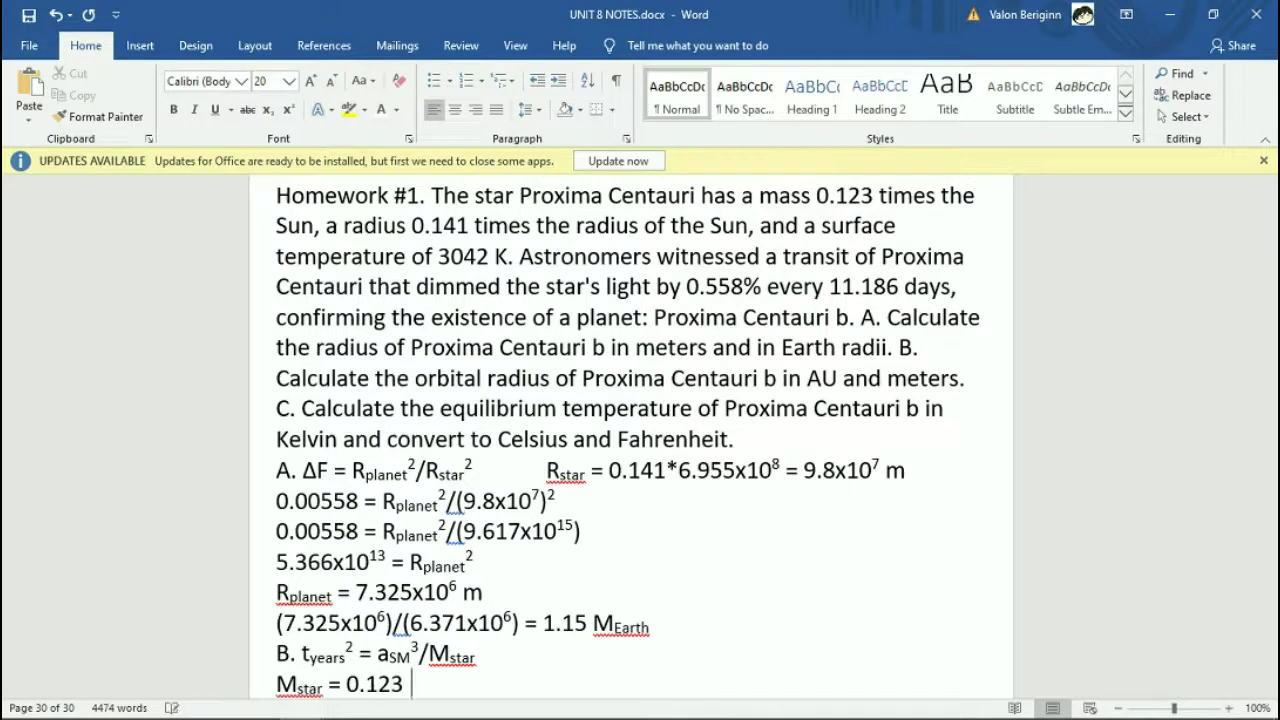
# On the same line, after a tab gap, write "tyears = 11.186/365 =", with "years" as a subscript.
pyautogui.press('Tab')
pyautogui.write('t')
pyautogui.hotkey('ctrl', '=')
pyautogui.write('years')
pyautogui.hotkey('ctrl', '=')
pyautogui.write('=')
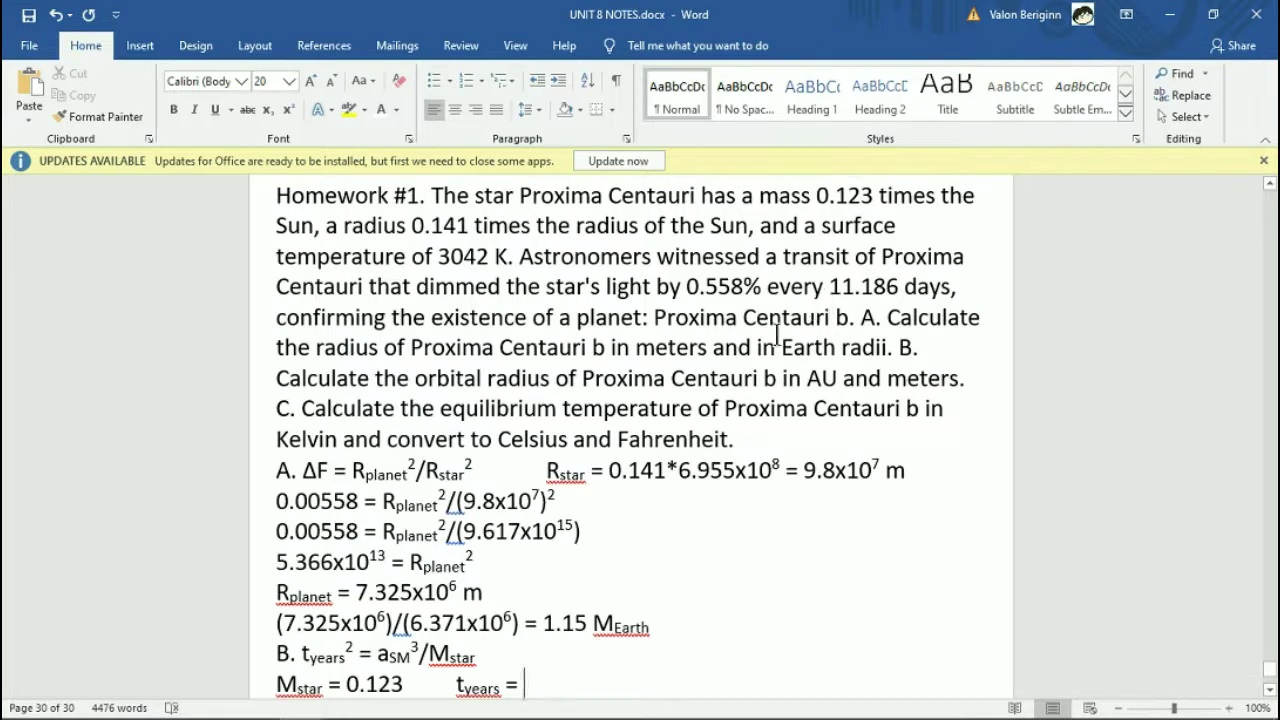
pyautogui.write('11.186')
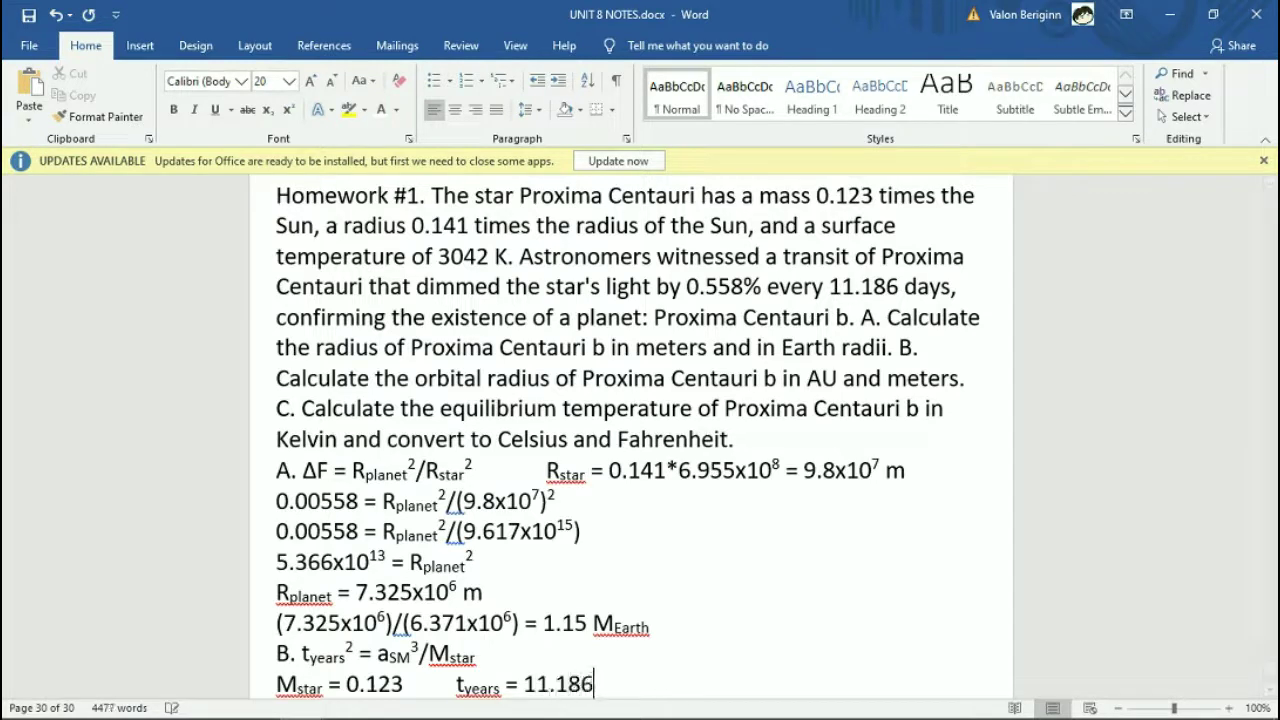
pyautogui.write('/365 =')
# Compute 11.186/365 in Calculator and enter 0.031 as the value of tyears in Word.
pyautogui.hotkey('alt', 'Tab')
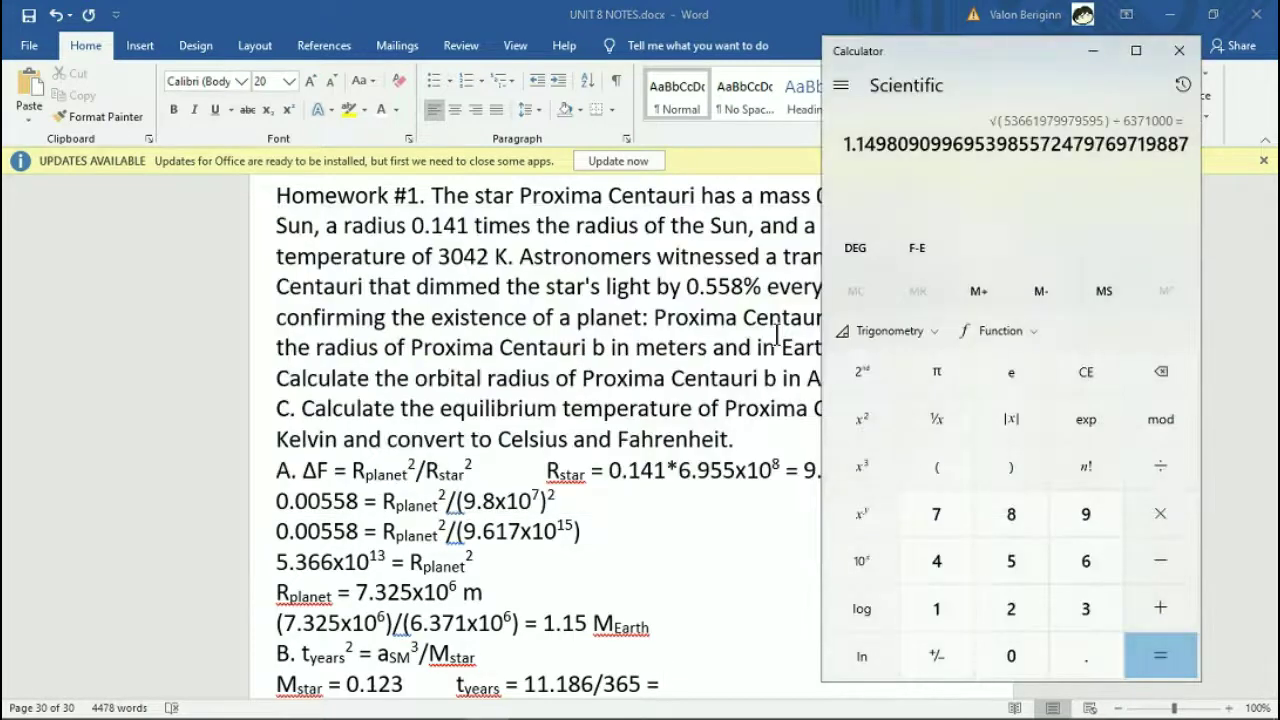
pyautogui.write('11.186/365')
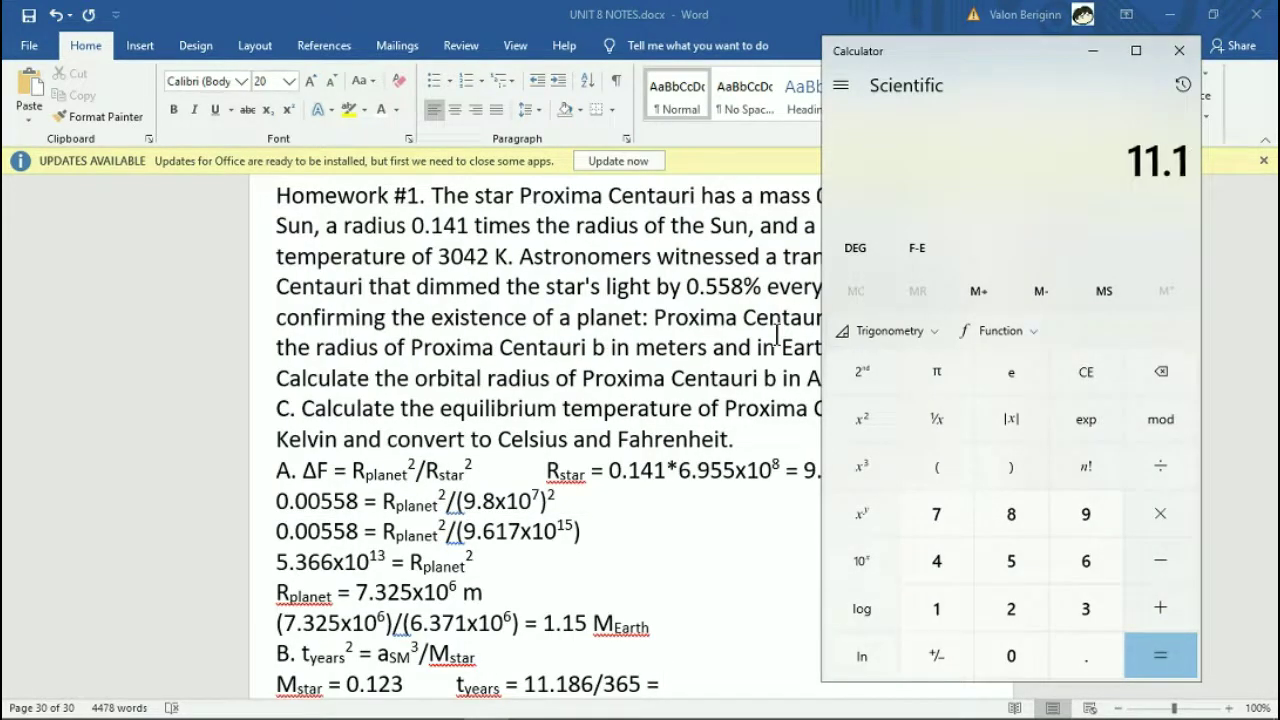
pyautogui.press('Return')
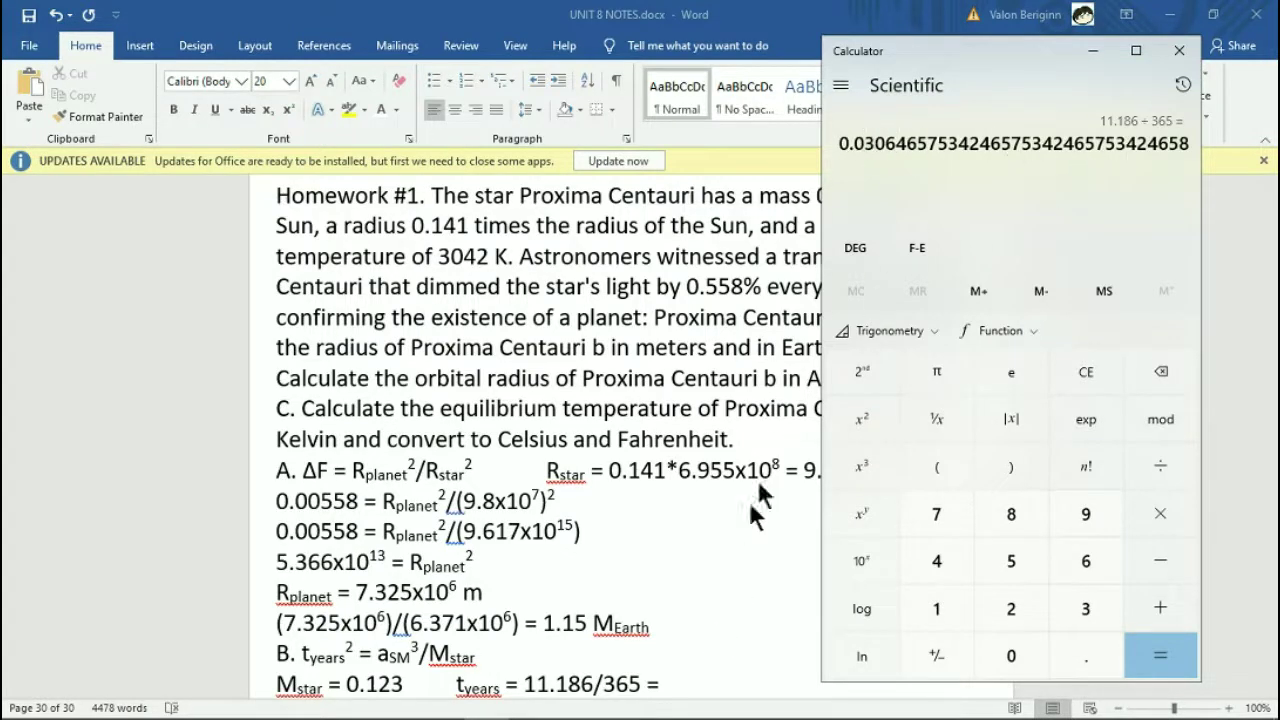
pyautogui.click(710, 686)
pyautogui.write('0.03')
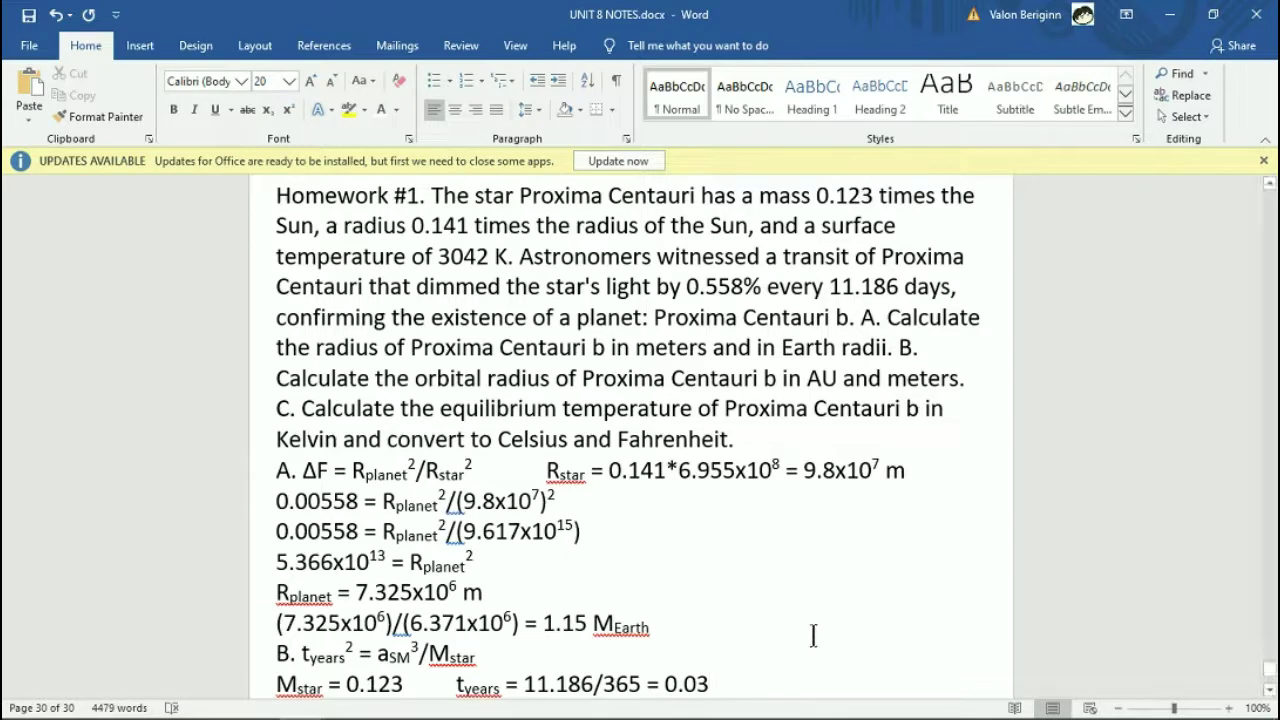
pyautogui.write('1')
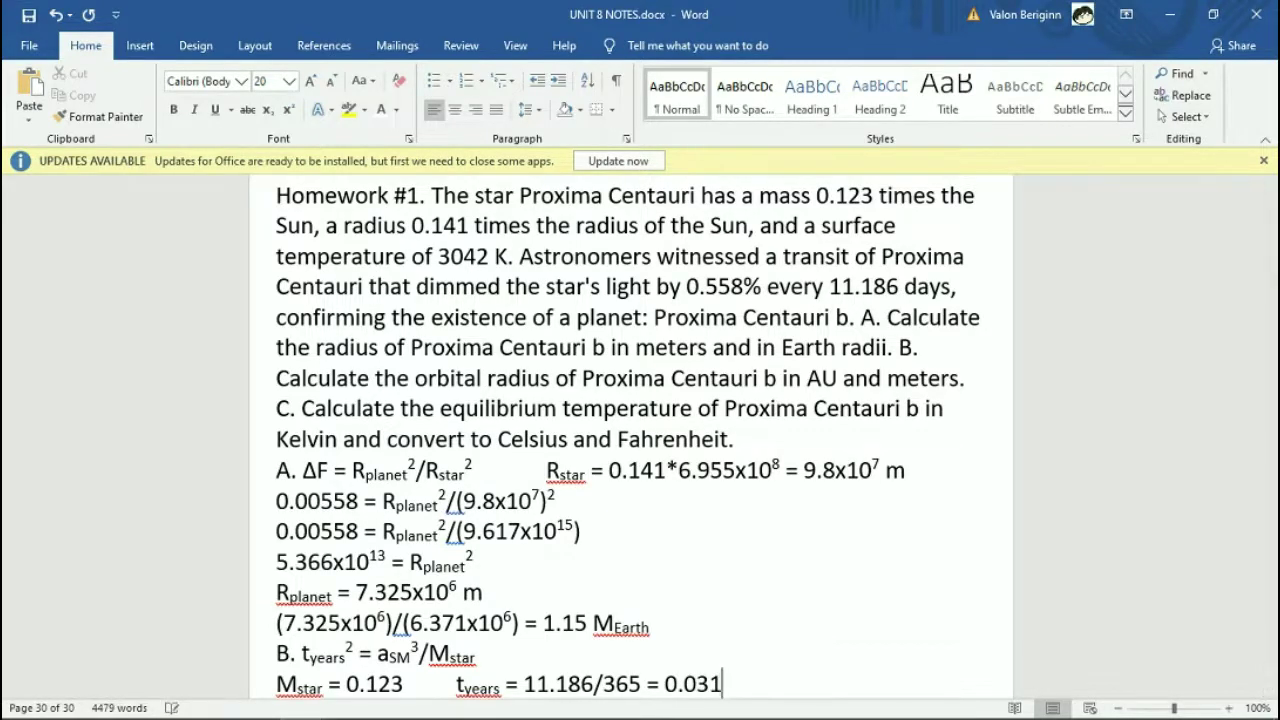
pyautogui.hotkey('alt', 'Tab')
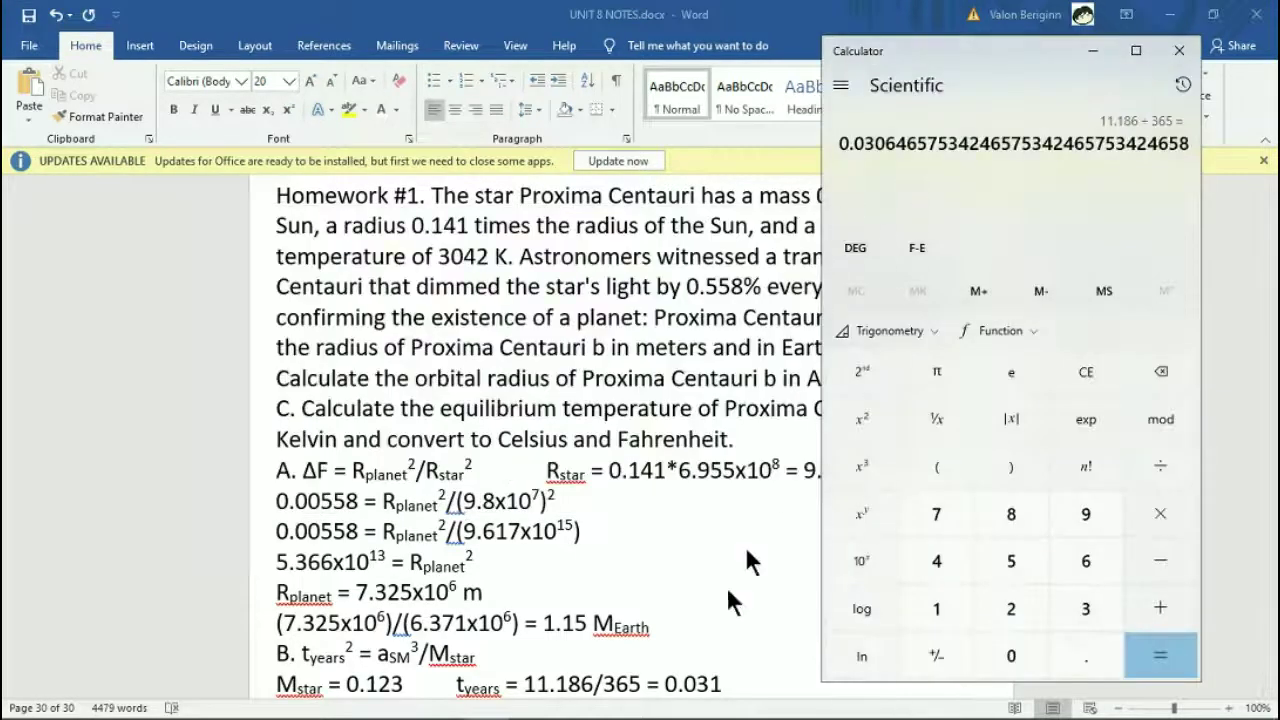
pyautogui.hotkey('alt', 'Tab')
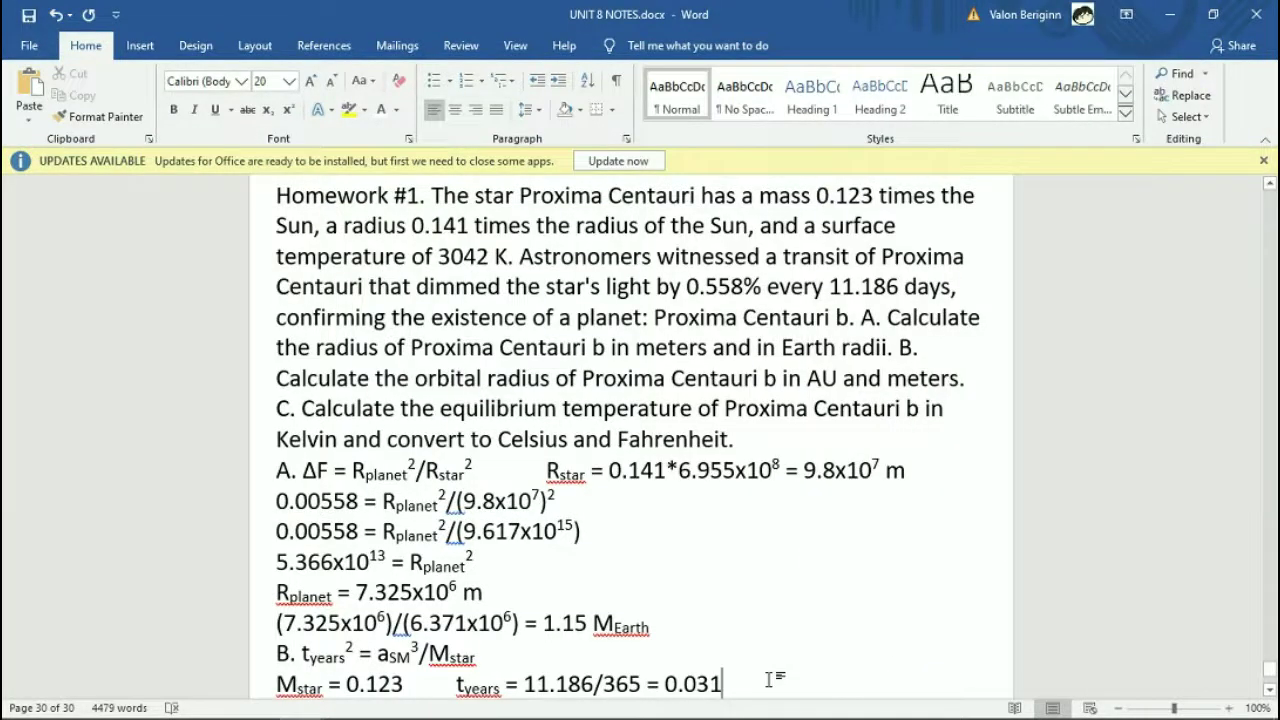
# Start a new line with the squared period "0.031²", formatting the 2 as superscript.
pyautogui.press('Return')
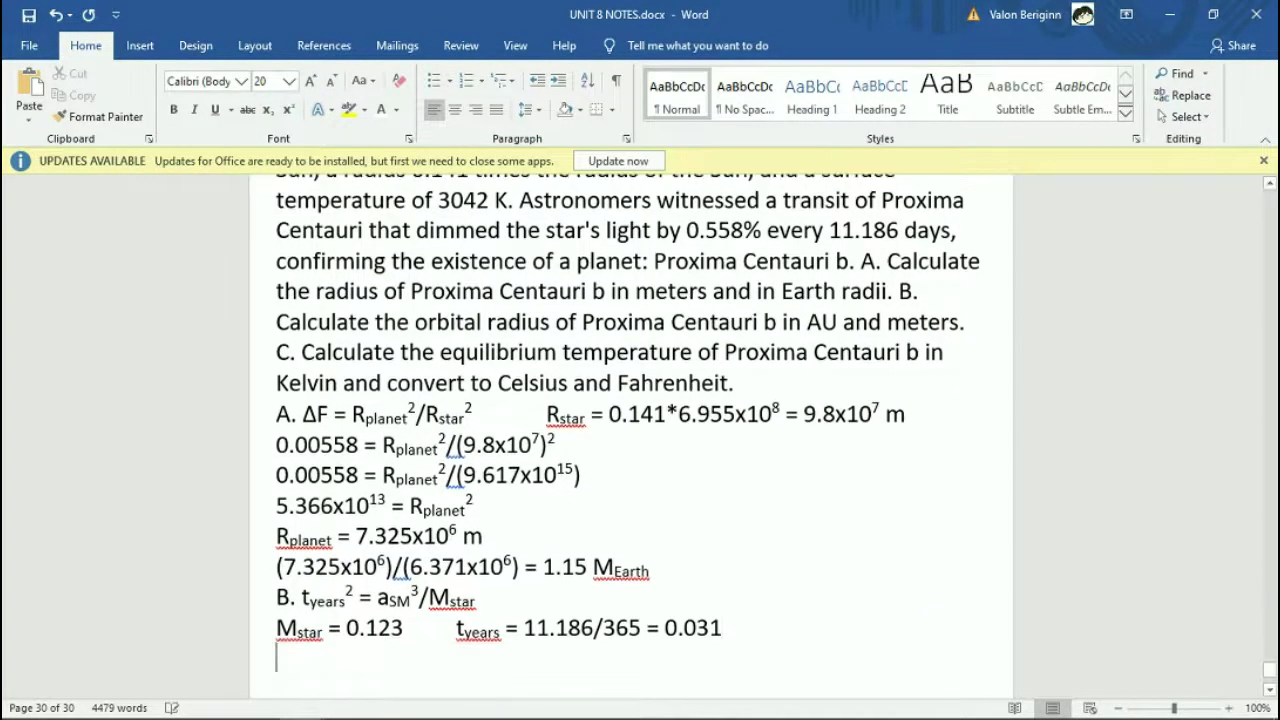
pyautogui.write('0.031')
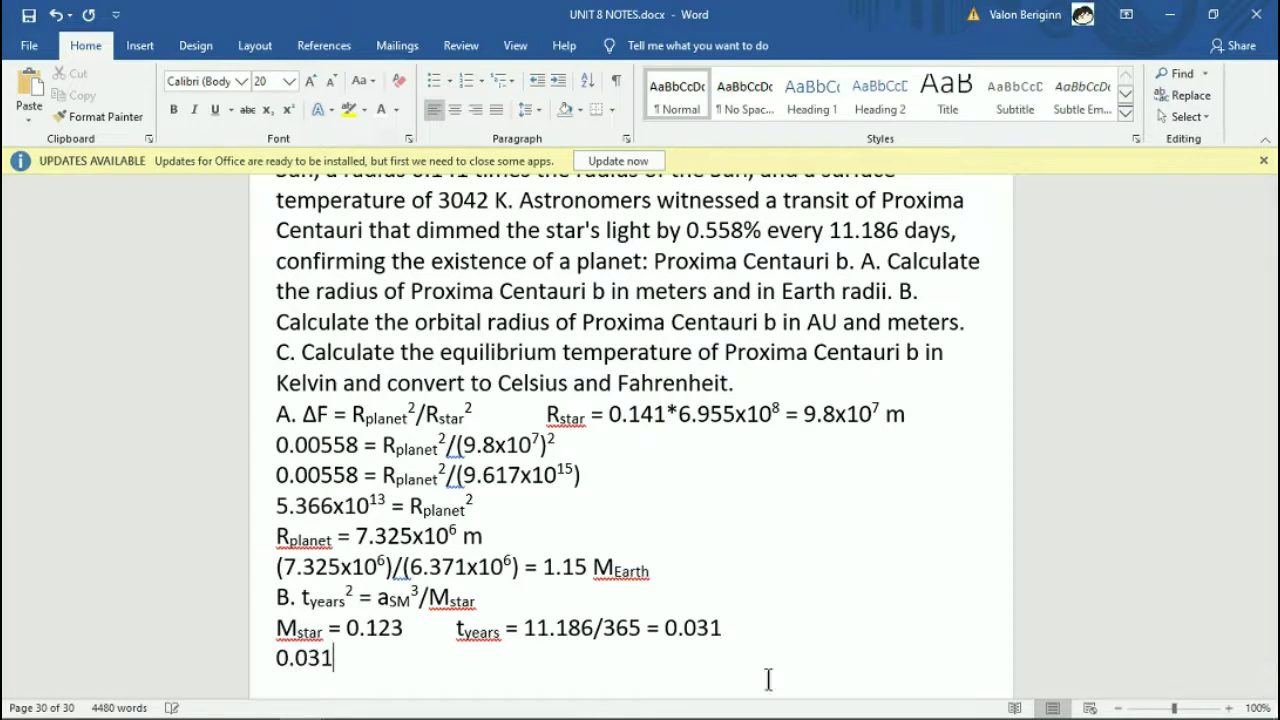
pyautogui.hotkey('ctrl', 'shift', '=')
pyautogui.write('2')
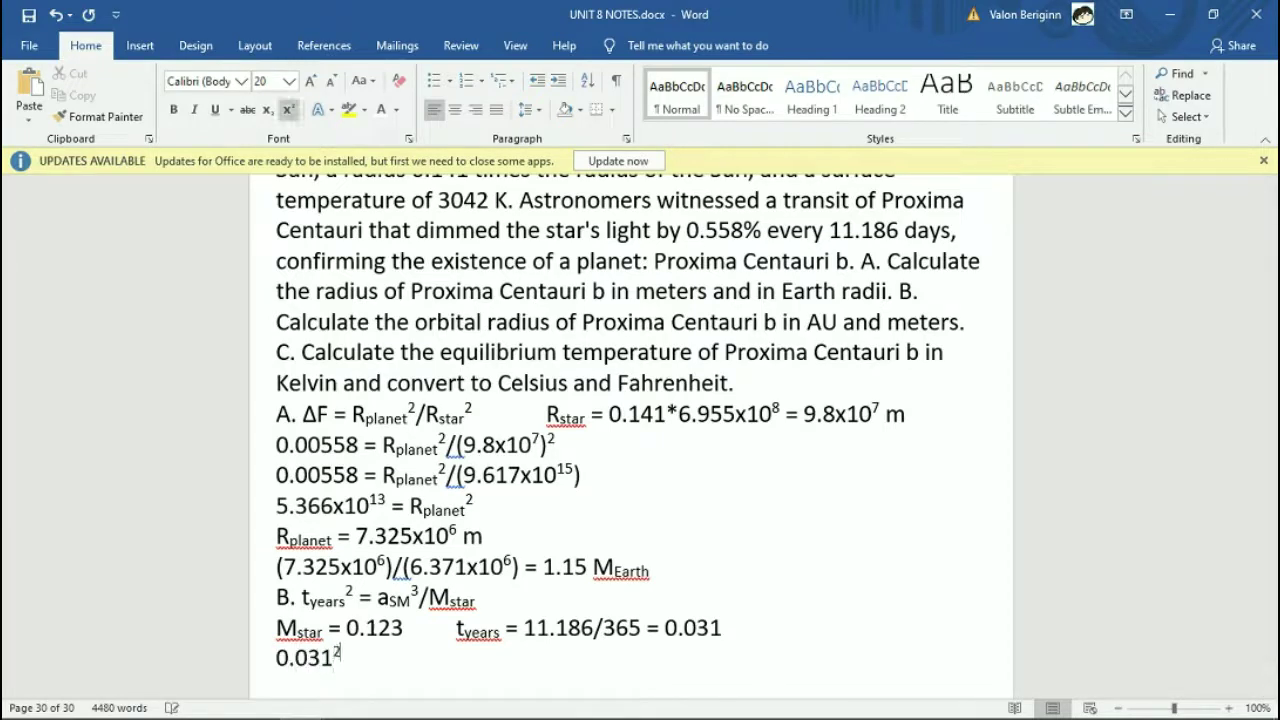
pyautogui.hotkey('ctrl', 'shift', '=')
# Complete the 0.031² line with "= aSM³/0.123", with "SM" as subscript and 3 as superscript, and begin a new line.
pyautogui.write('= a')
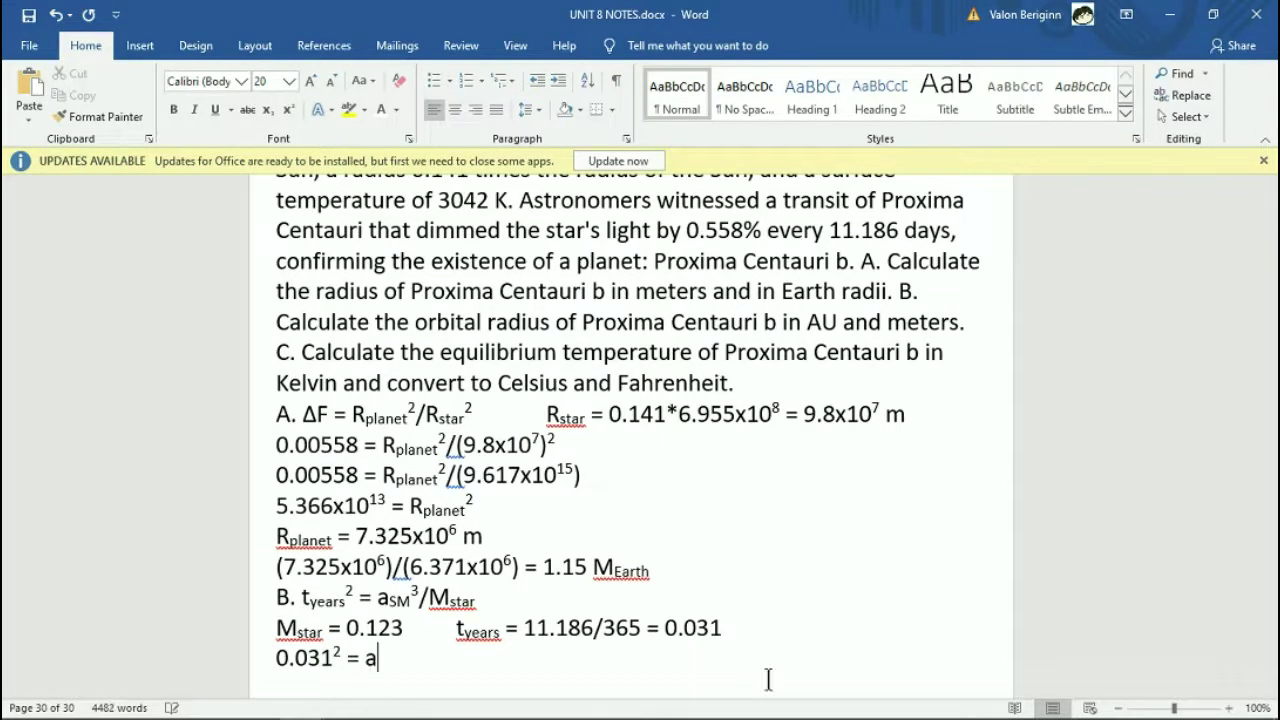
pyautogui.hotkey('ctrl', '=')
pyautogui.write('SM')
pyautogui.hotkey('ctrl', 'shift', '=')
pyautogui.write('3')
pyautogui.hotkey('ctrl', 'shift', '=')
pyautogui.write('/0')
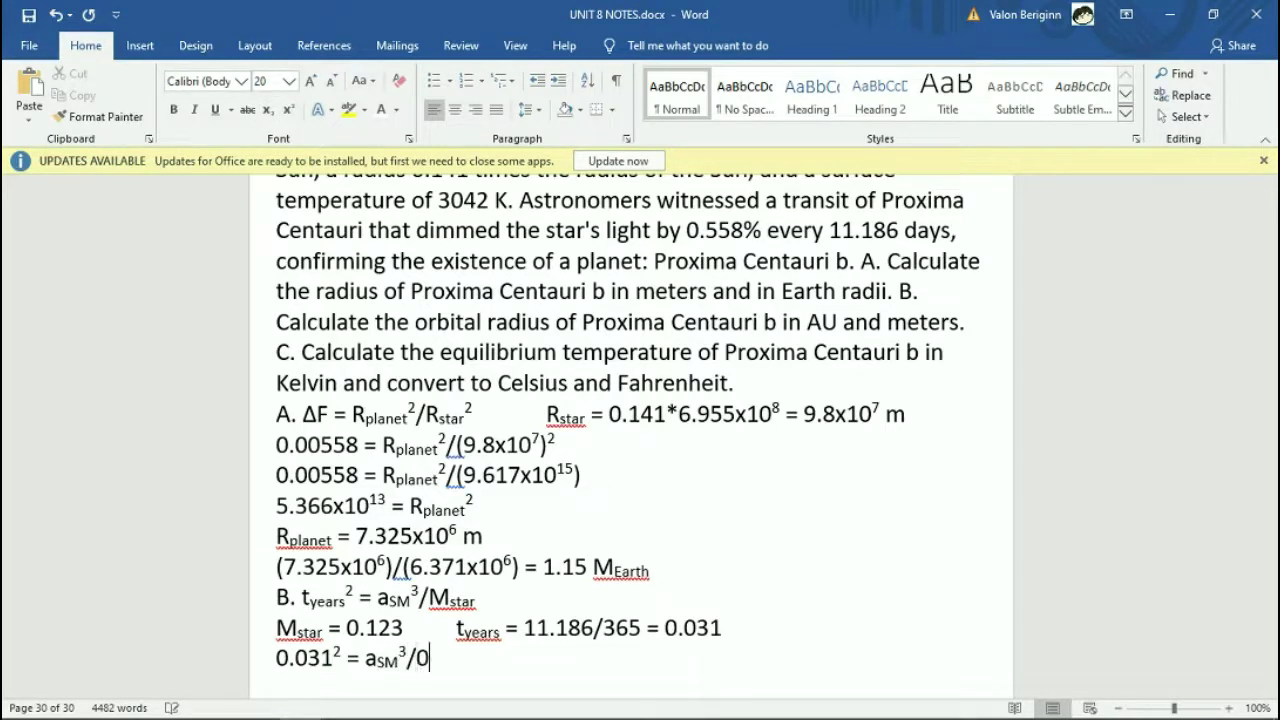
pyautogui.write('.123')
pyautogui.press('Return')
# Square the 11.186/365 result in Calculator, and write "0.00094 = a" on the new line in Word.
pyautogui.hotkey('alt', 'Tab')
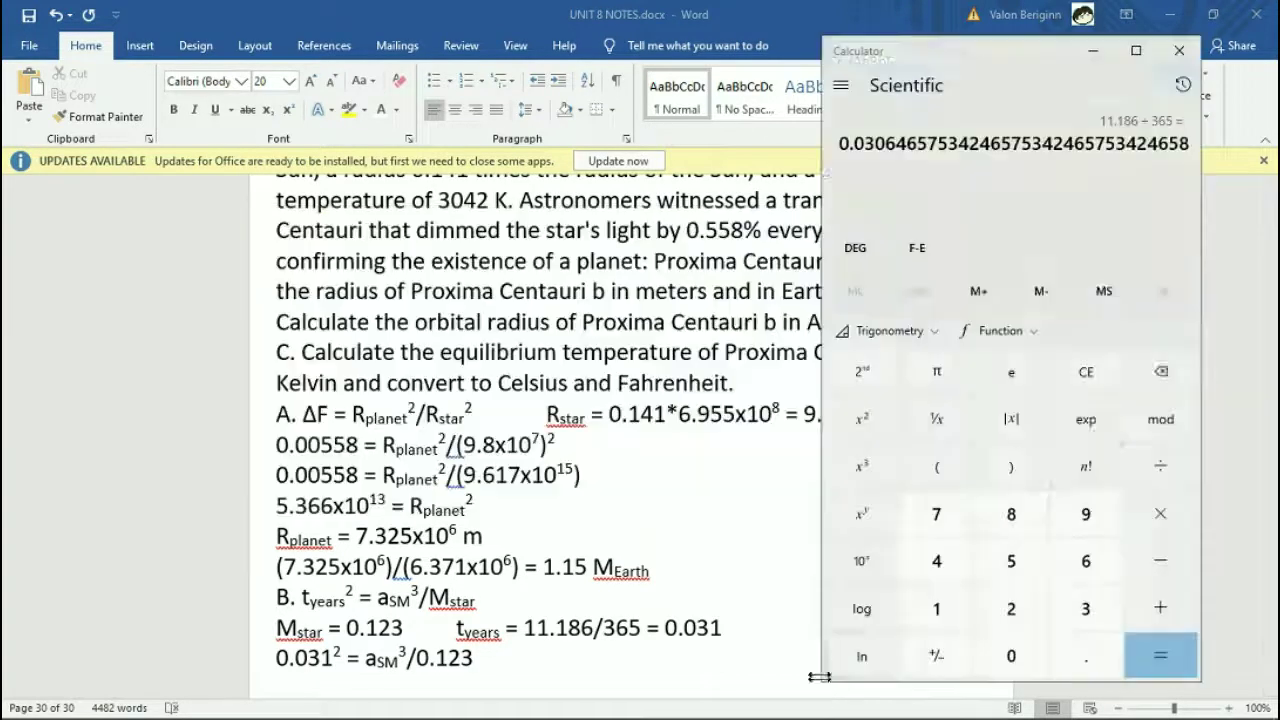
pyautogui.click(867, 420)
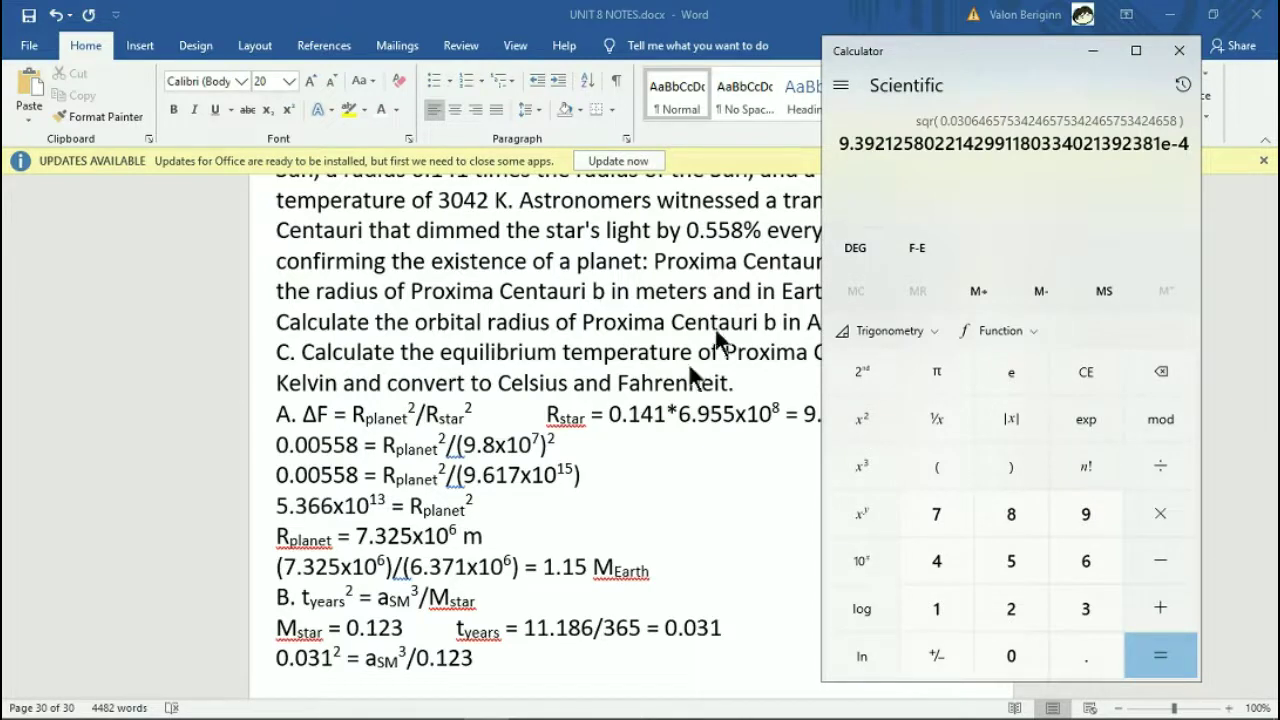
pyautogui.click(365, 685)
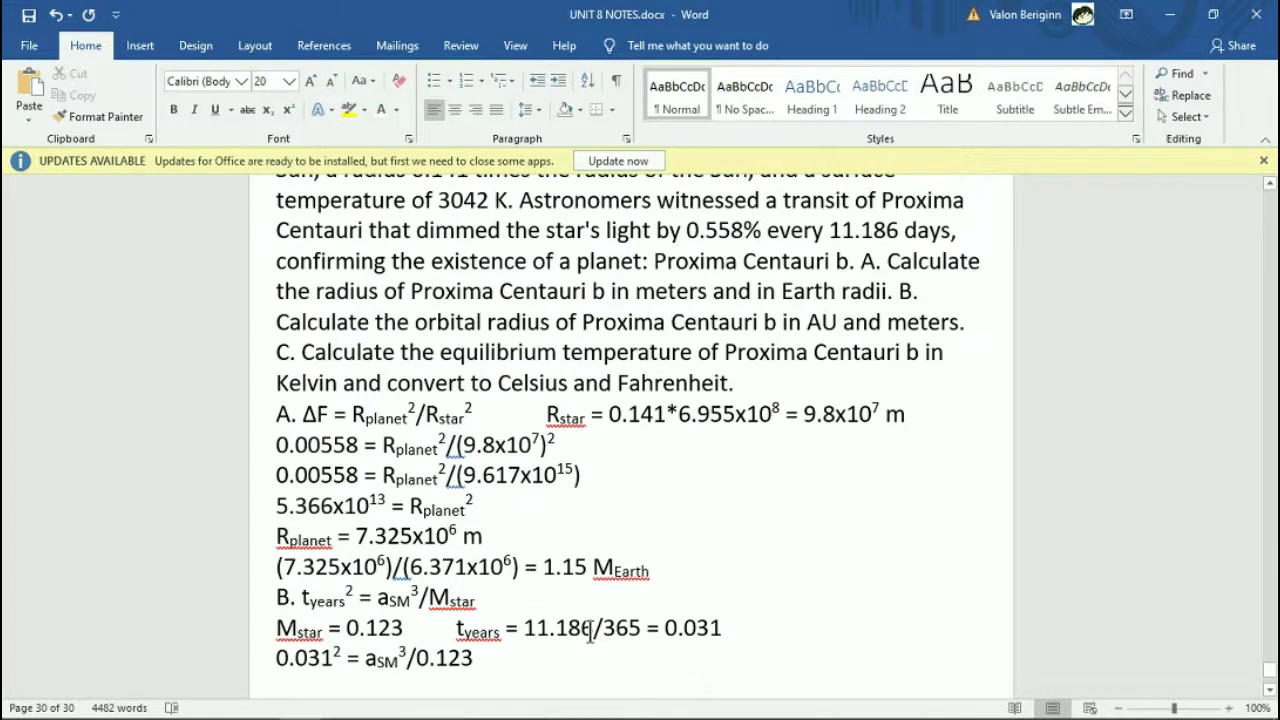
pyautogui.write('0.000')
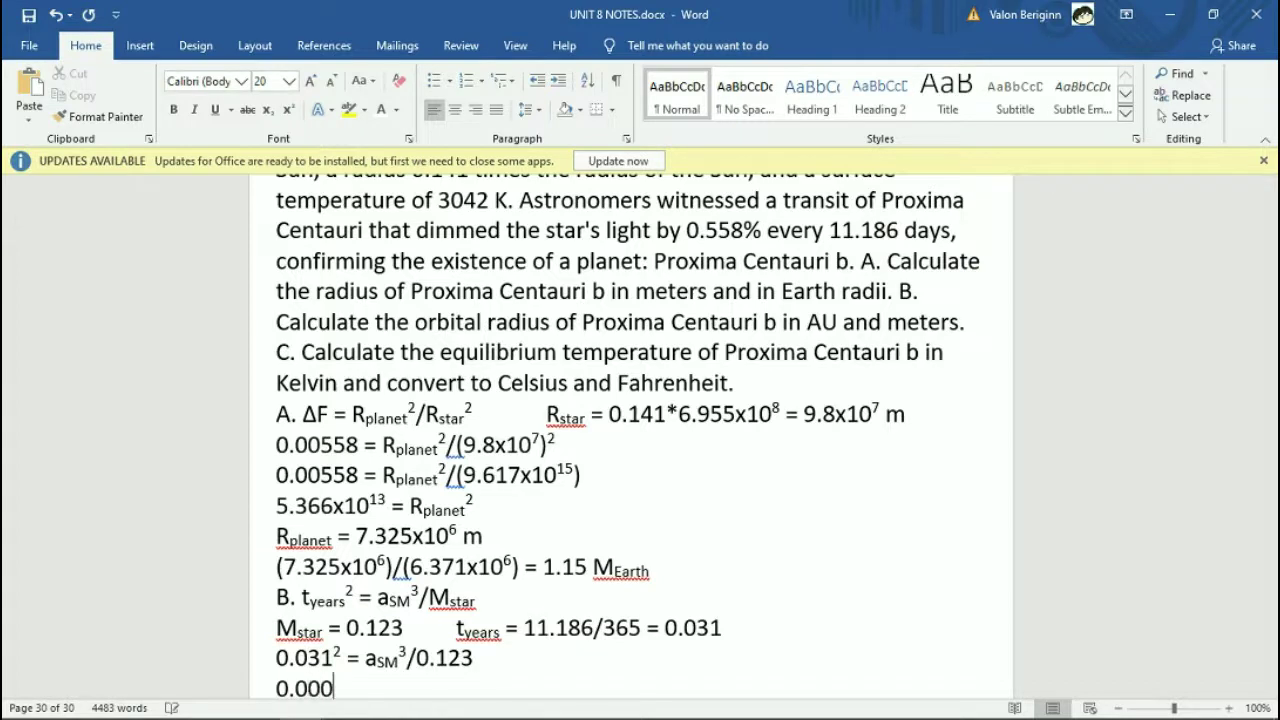
pyautogui.write('94 = a')
# Finish the 0.00094 equation with subscript "SM", superscript 3 and "/0.123", and begin a new line.
pyautogui.hotkey('ctrl', '=')
pyautogui.write('sM')
pyautogui.hotkey('ctrl', 'shift', '+')
pyautogui.write('3')
pyautogui.hotkey('ctrl', 'shift', '+')
pyautogui.write('/')
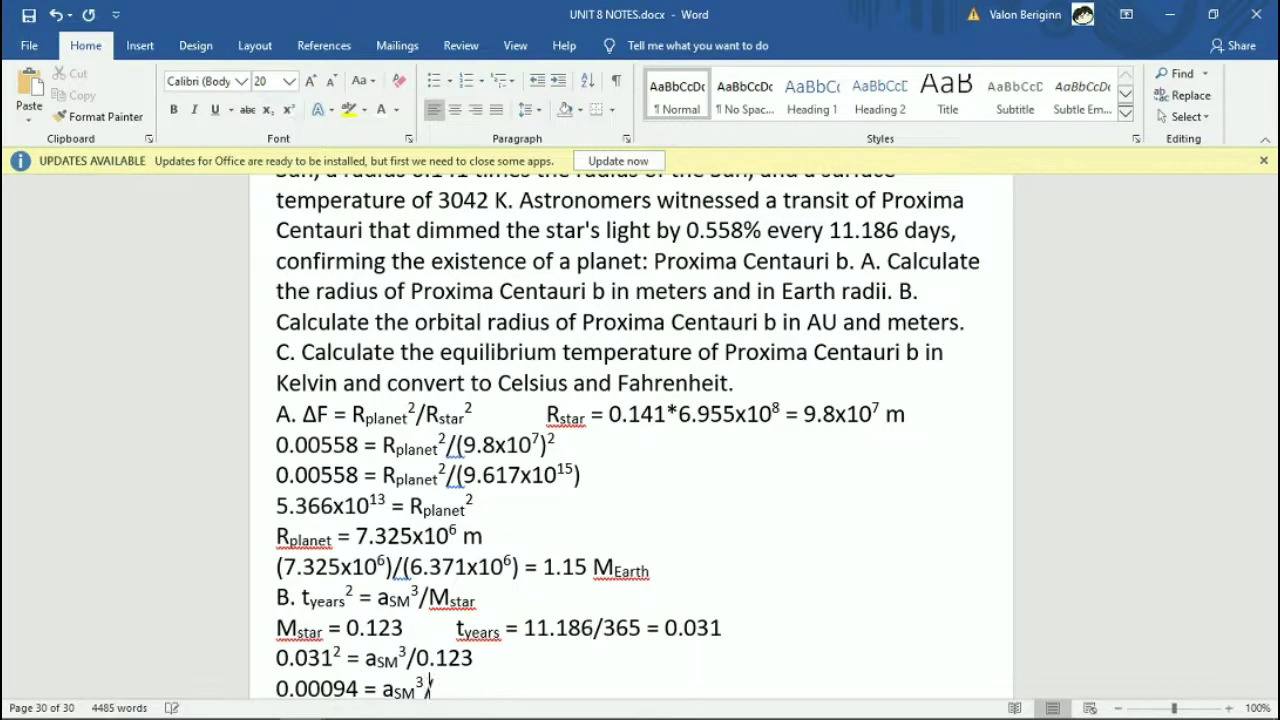
pyautogui.write('0.123')
pyautogui.press('Return')
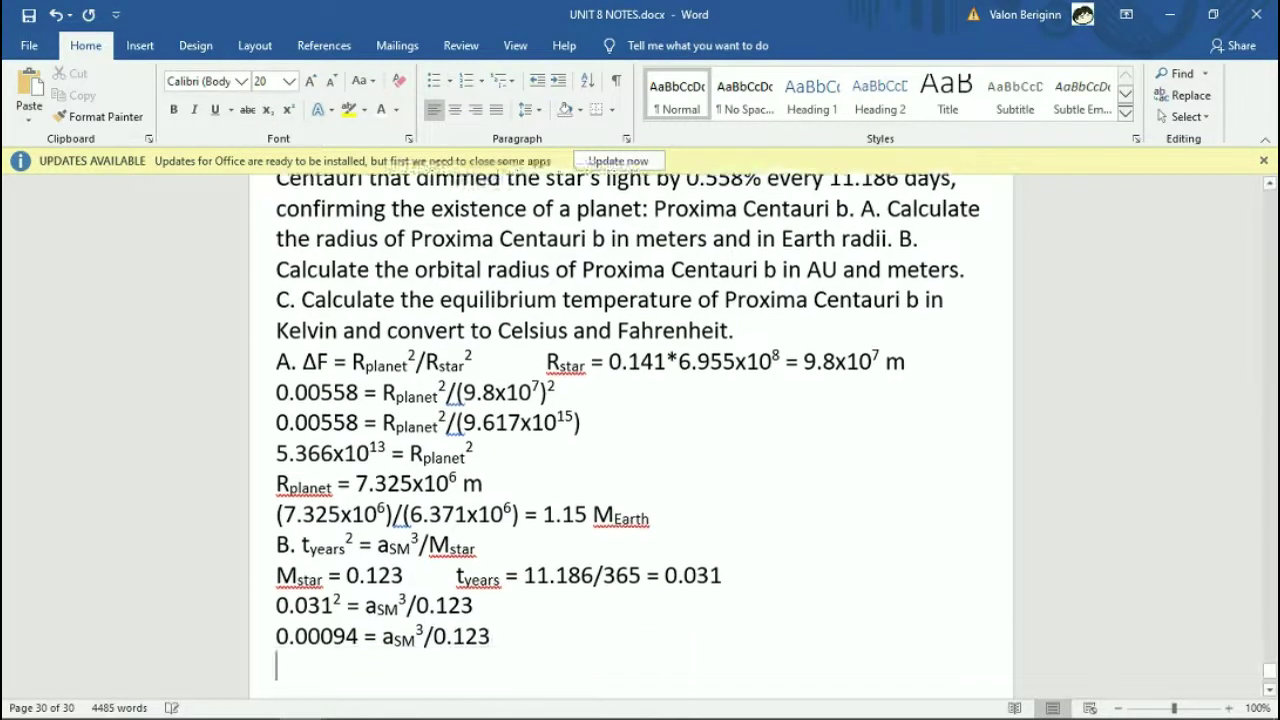
# Switch to Calculator and multiply the squared period by 0.123.
pyautogui.hotkey('alt', 'Tab')
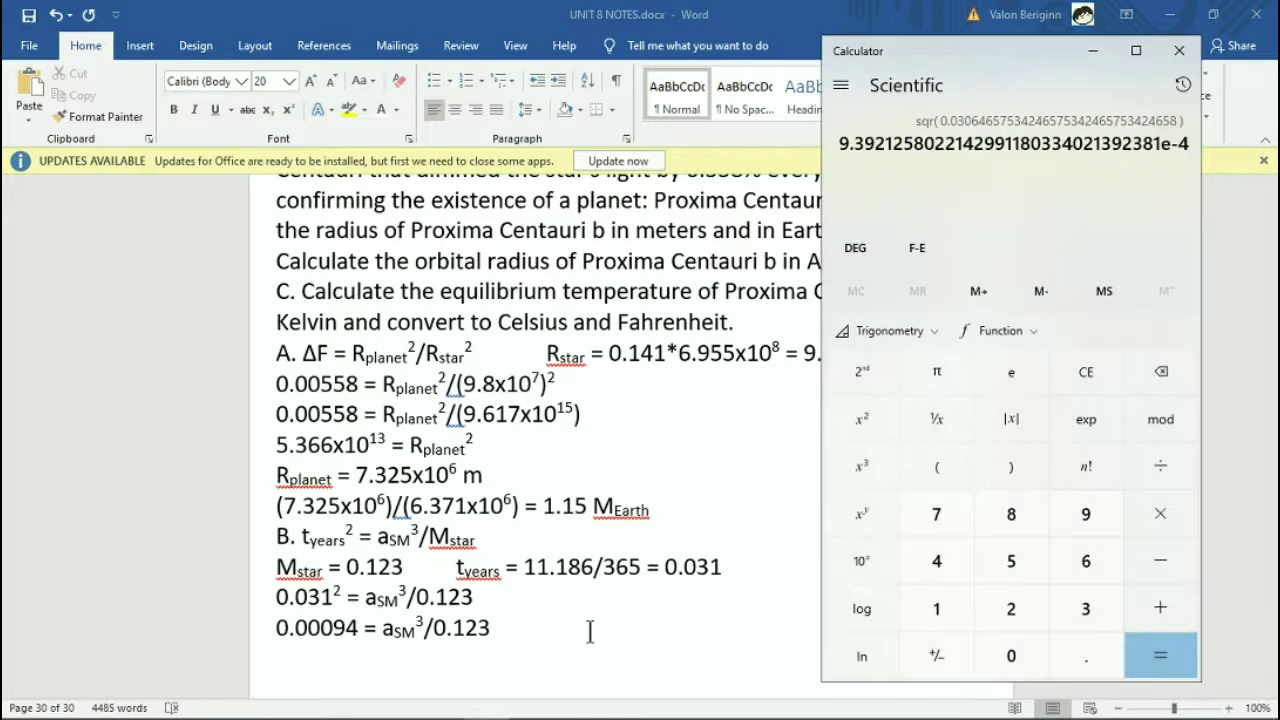
pyautogui.write('*0.123')
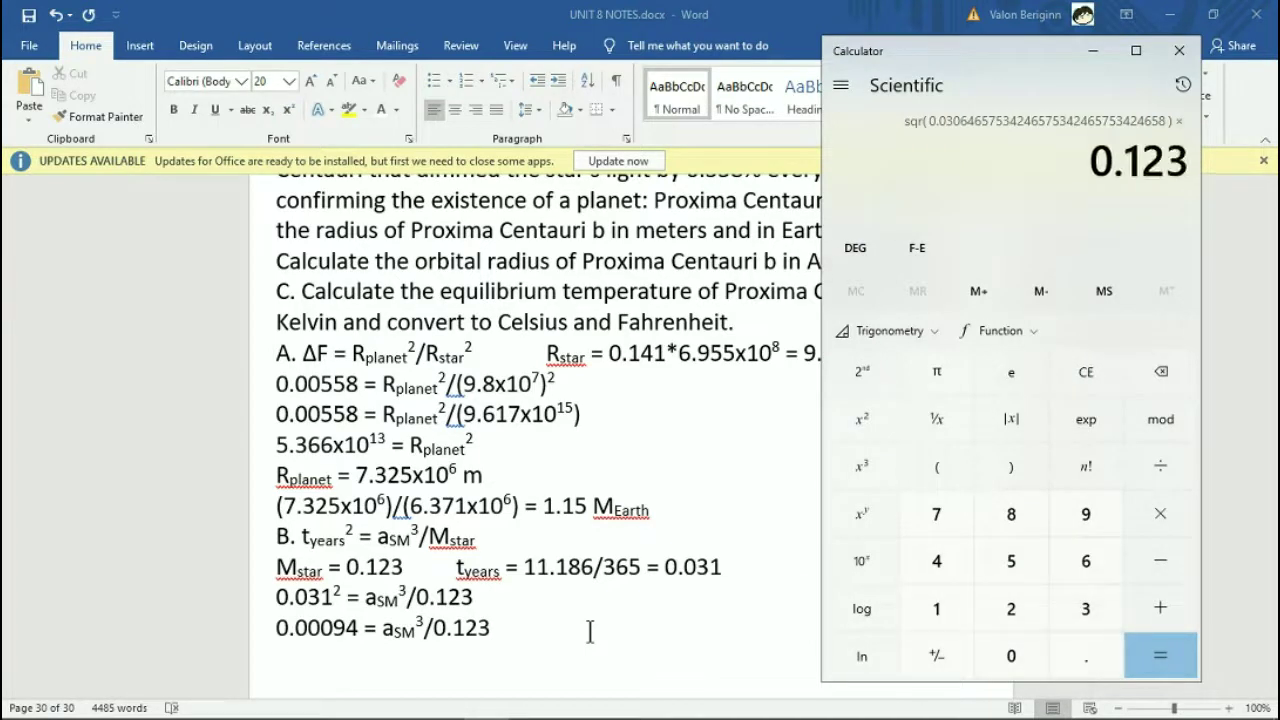
pyautogui.press('Return')
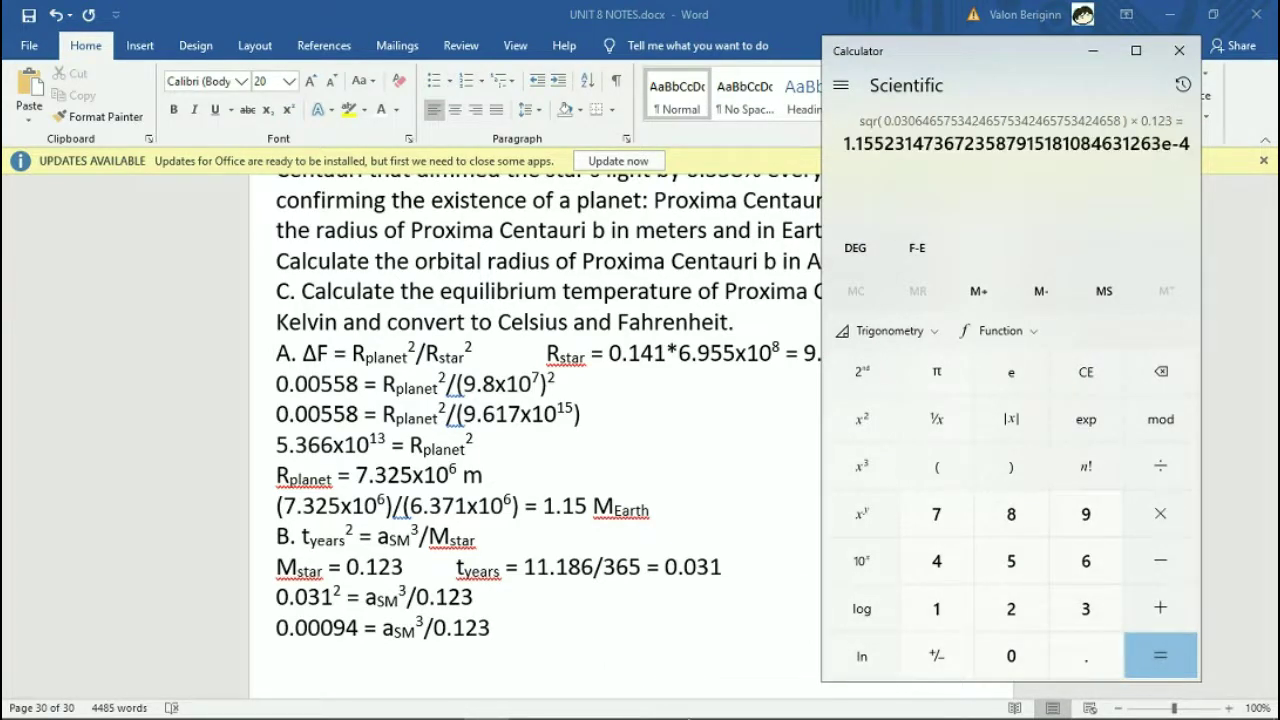
# Return to Word and enter the product as 0.000115523 on the new line, checking its digits against Calculator.
pyautogui.moveTo(745, 717)
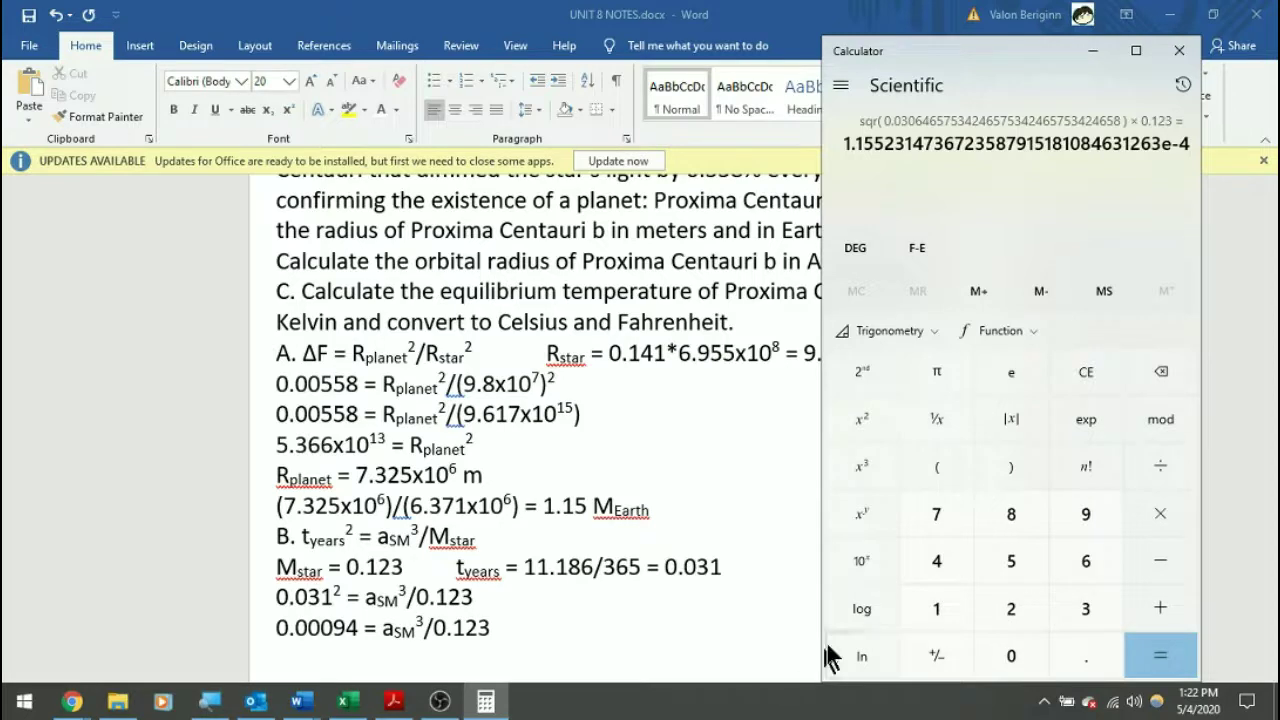
pyautogui.click(516, 658)
pyautogui.write('0.00')
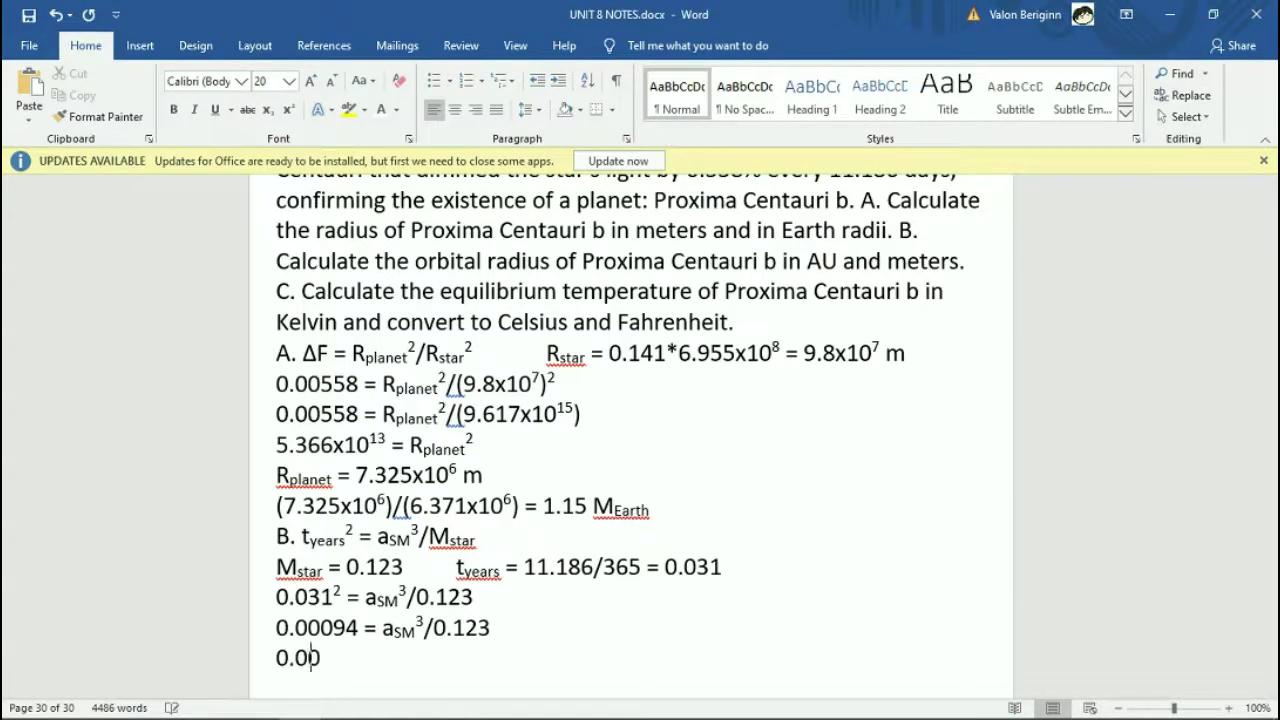
pyautogui.write('0')
pyautogui.hotkey('alt', 'Tab')
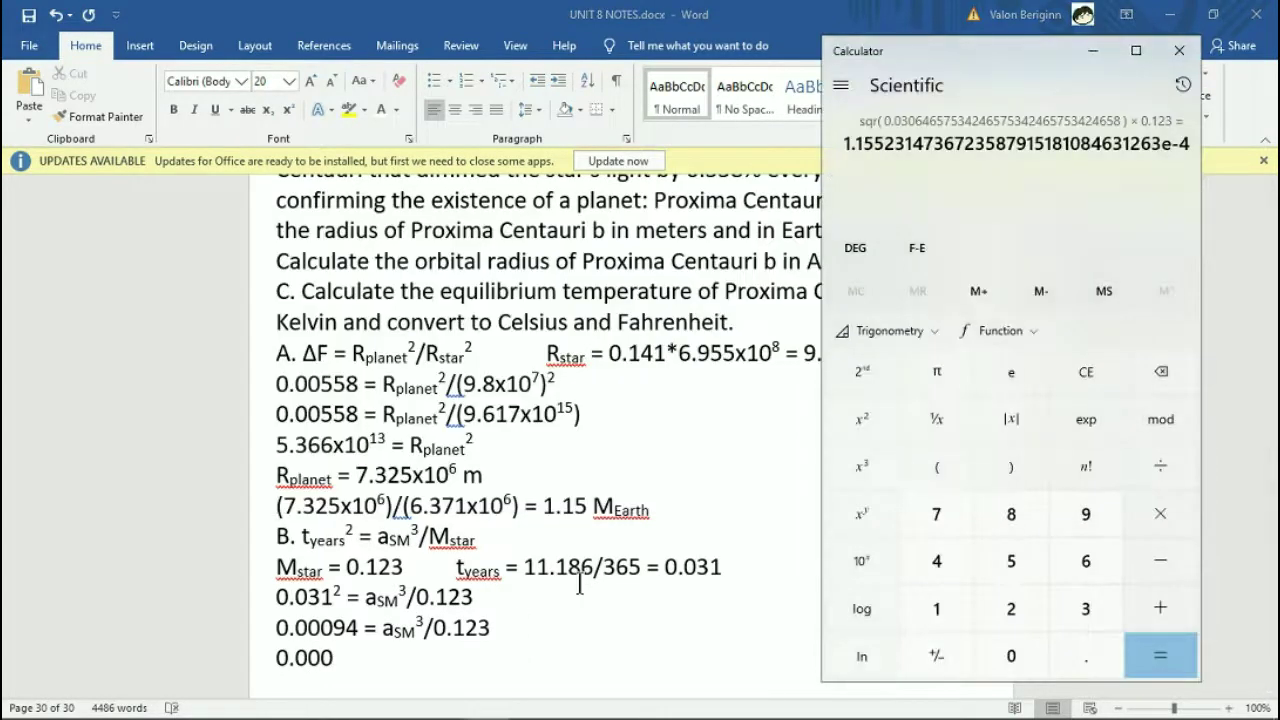
pyautogui.hotkey('alt', 'Tab')
pyautogui.write('1155')
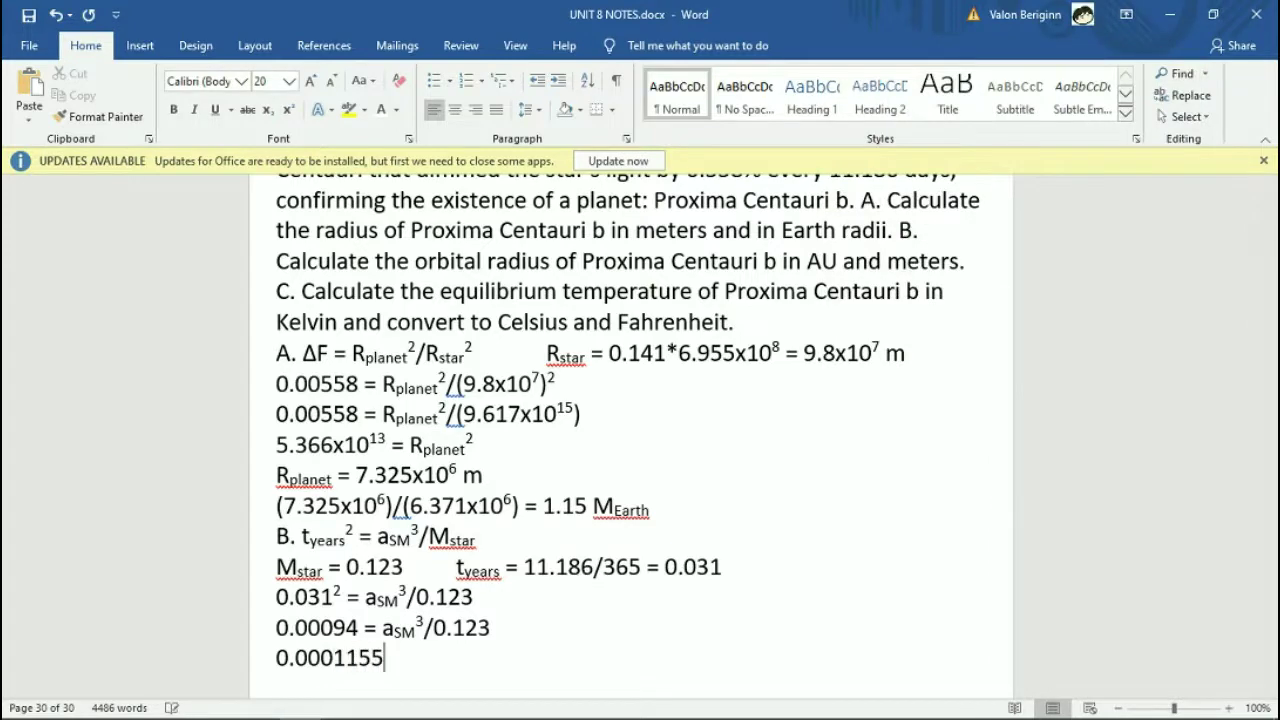
pyautogui.hotkey('alt', 'Tab')
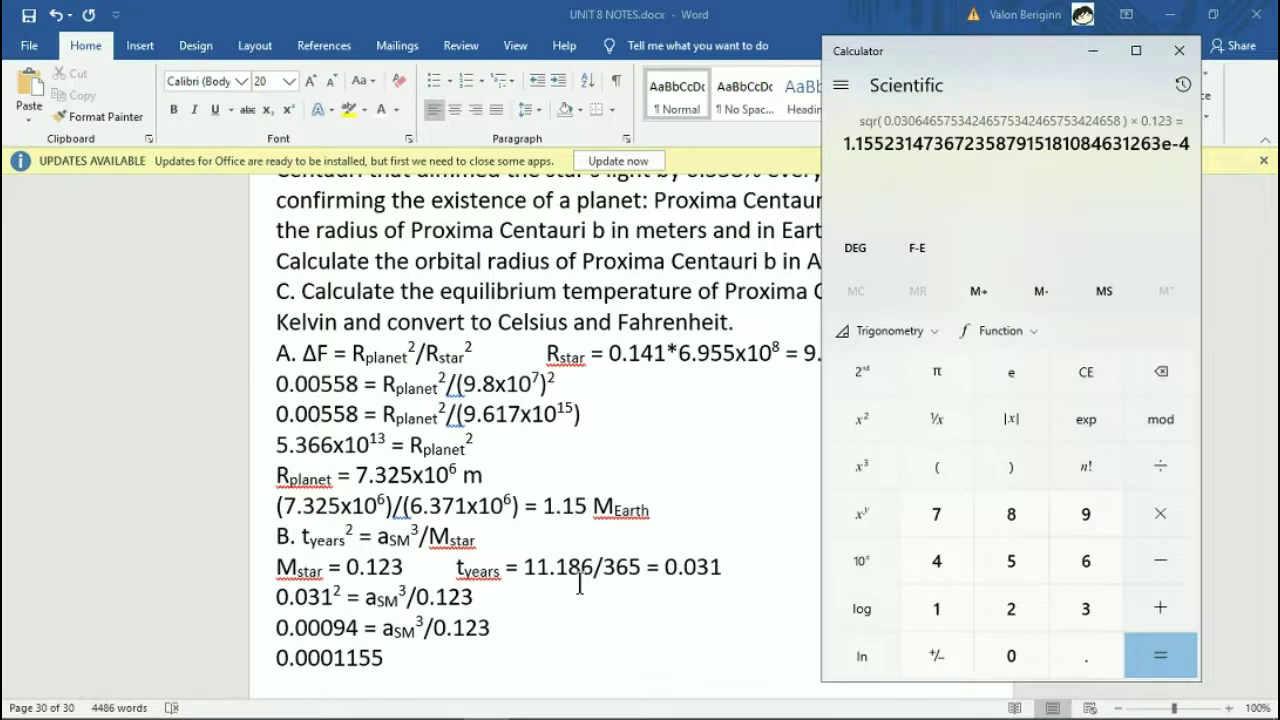
pyautogui.hotkey('alt', 'Tab')
pyautogui.write('23')
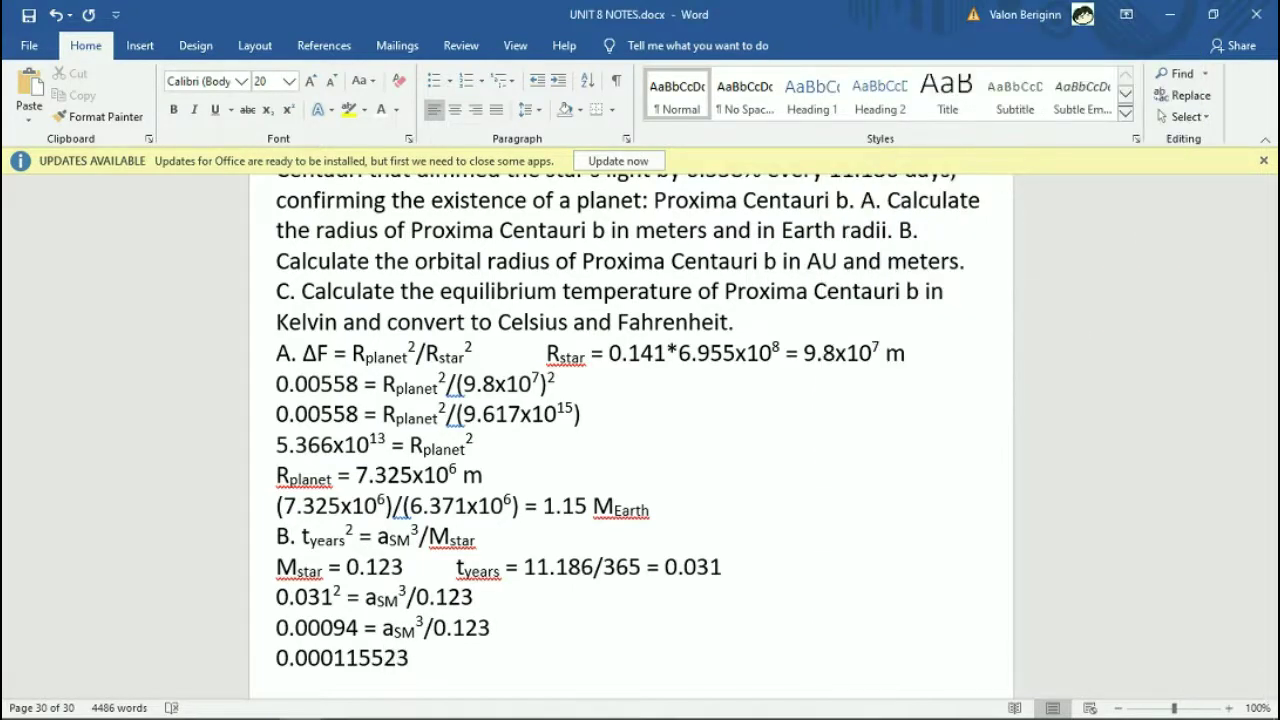
# Complete the 0.000115523 line with "= aSM³", with "SM" as subscript and 3 as superscript.
pyautogui.write(' = a')
pyautogui.hotkey('ctrl', '=')
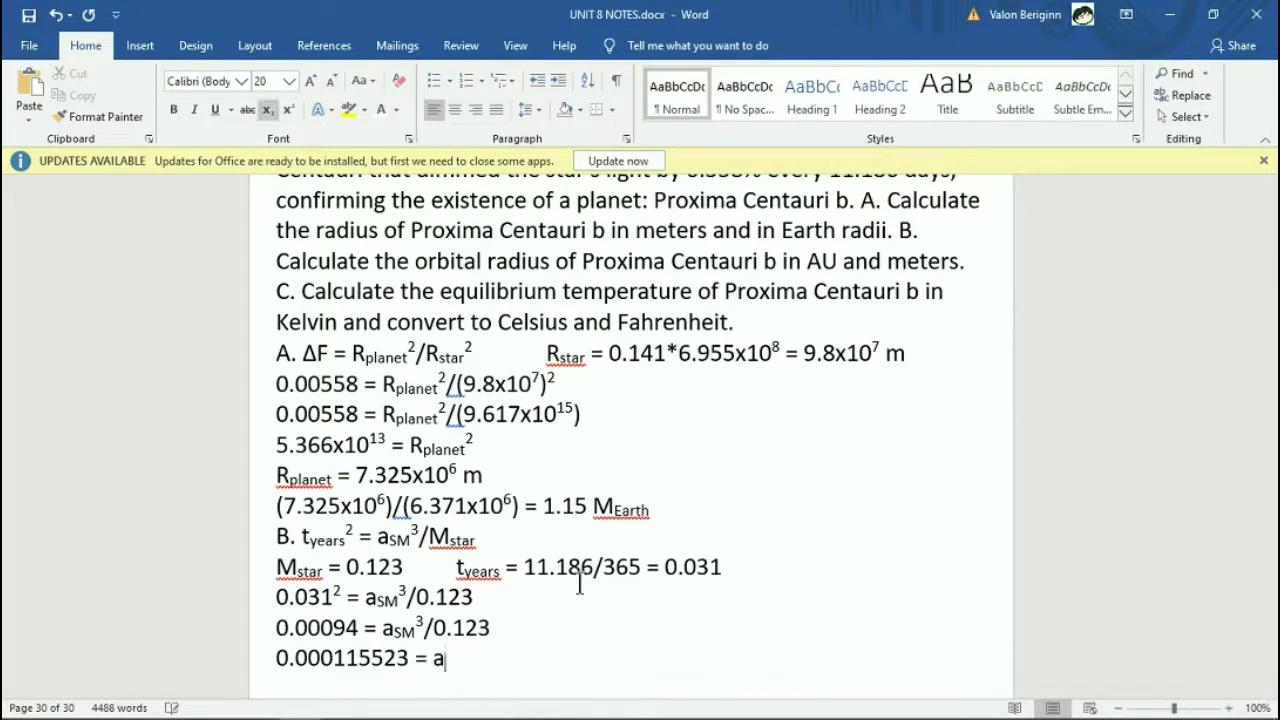
pyautogui.write('SM')
pyautogui.hotkey('ctrl', 'shift', '+')
pyautogui.write('3')
pyautogui.hotkey('ctrl', 'shift', '+')
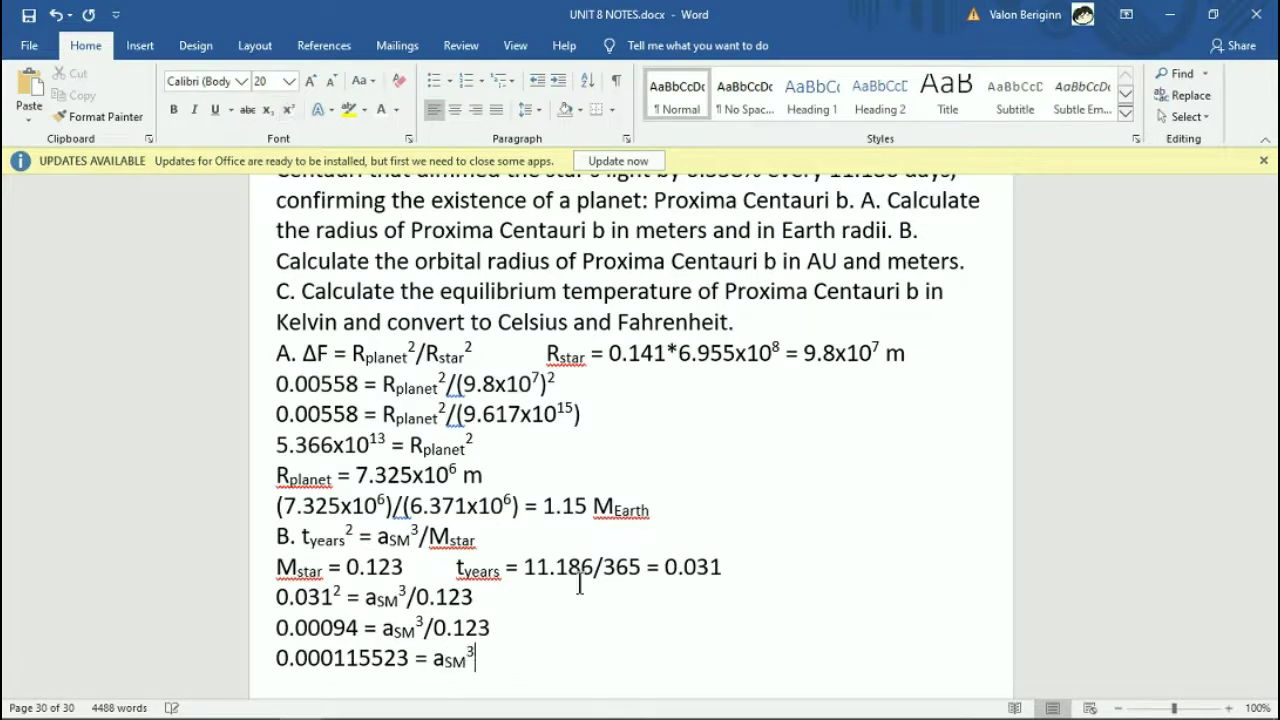
# Start the next line with "aSM =", with "SM" as a subscript and no exponent.
pyautogui.press('Return')
pyautogui.write('a')
pyautogui.hotkey('ctrl', '=')
pyautogui.write('SM3')
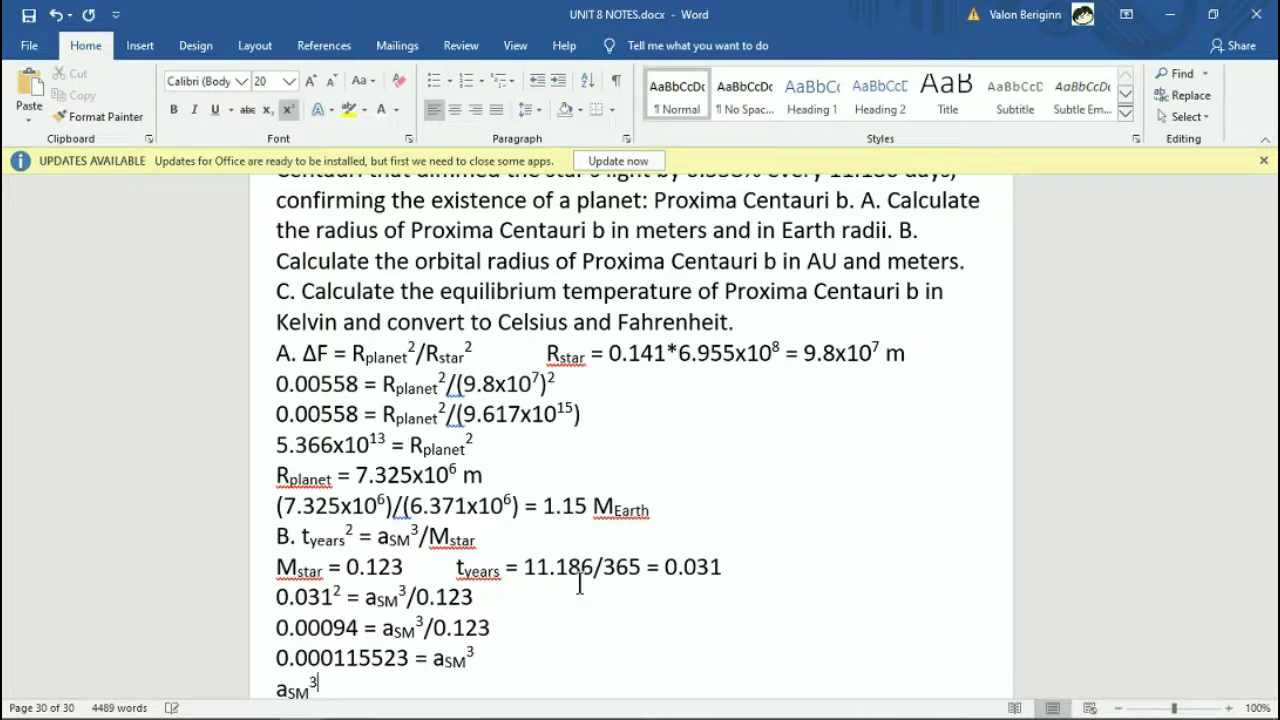
pyautogui.hotkey('ctrl', 'shift', '=')
pyautogui.hotkey('ctrl', 'shift', '=')
pyautogui.write('=')
# Switch to Calculator and take the cube root of the current product.
pyautogui.hotkey('alt', 'Tab')
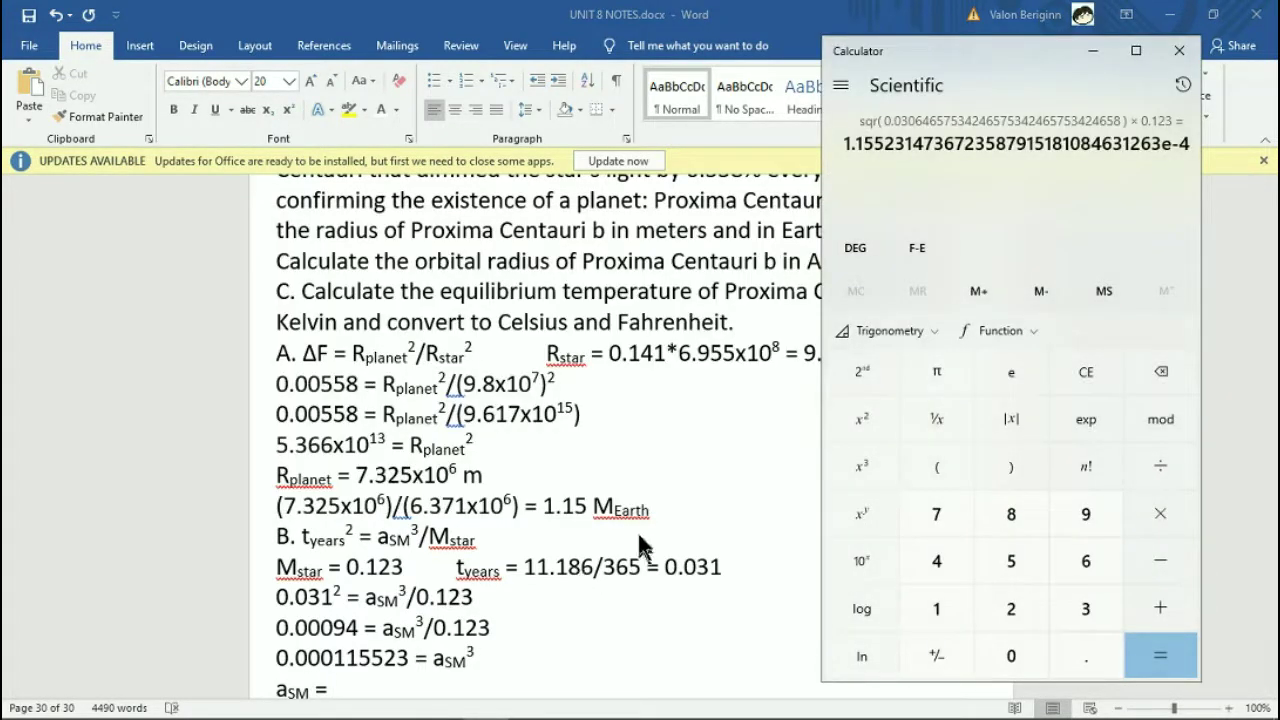
pyautogui.click(862, 371)
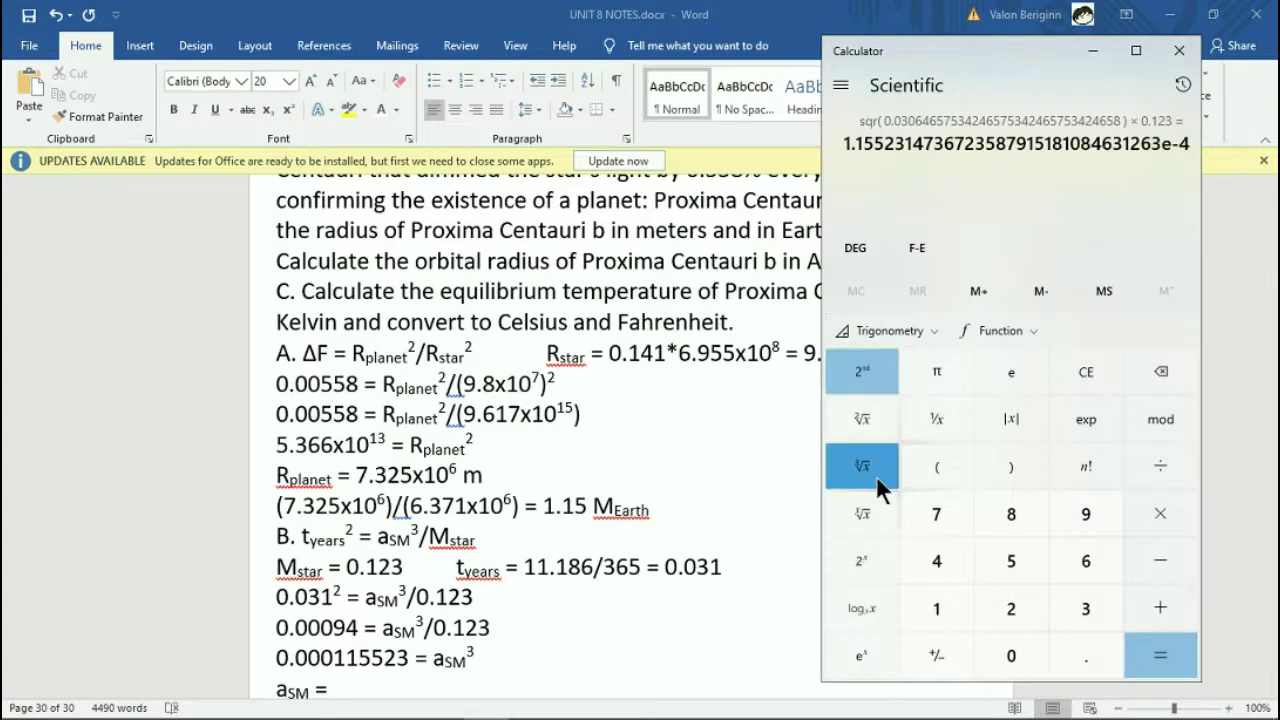
pyautogui.click(876, 475)
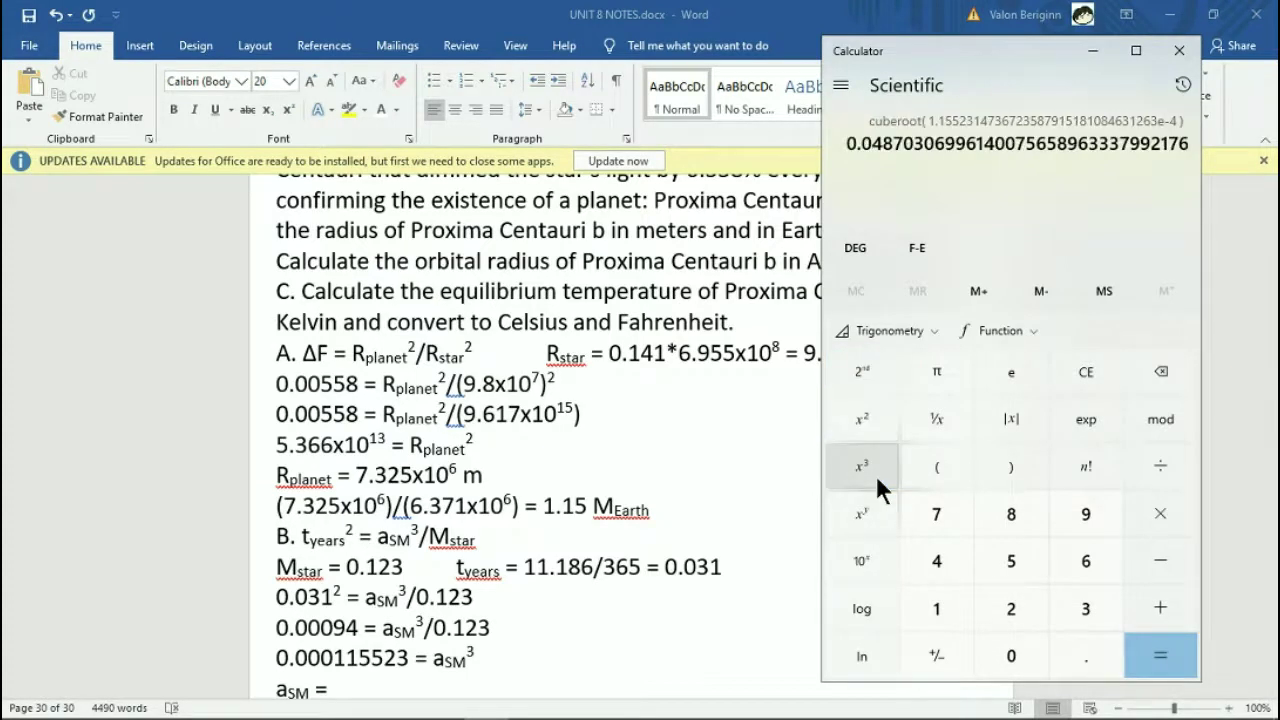
# Return to Word and complete the "aSM =" line with 0.0487 AU, correcting the mistyped digits.
pyautogui.click(388, 694)
pyautogui.write('0.0457')
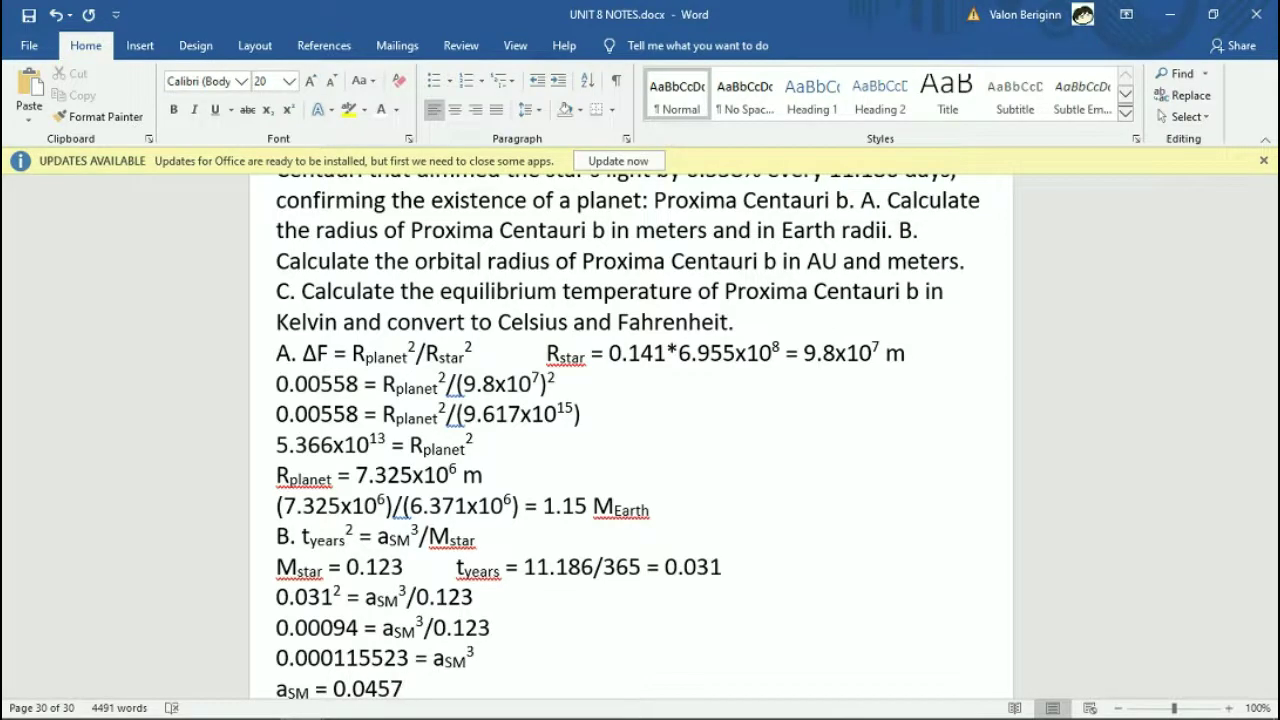
pyautogui.press('BackSpace')
pyautogui.press('BackSpace')
pyautogui.write('87 ')
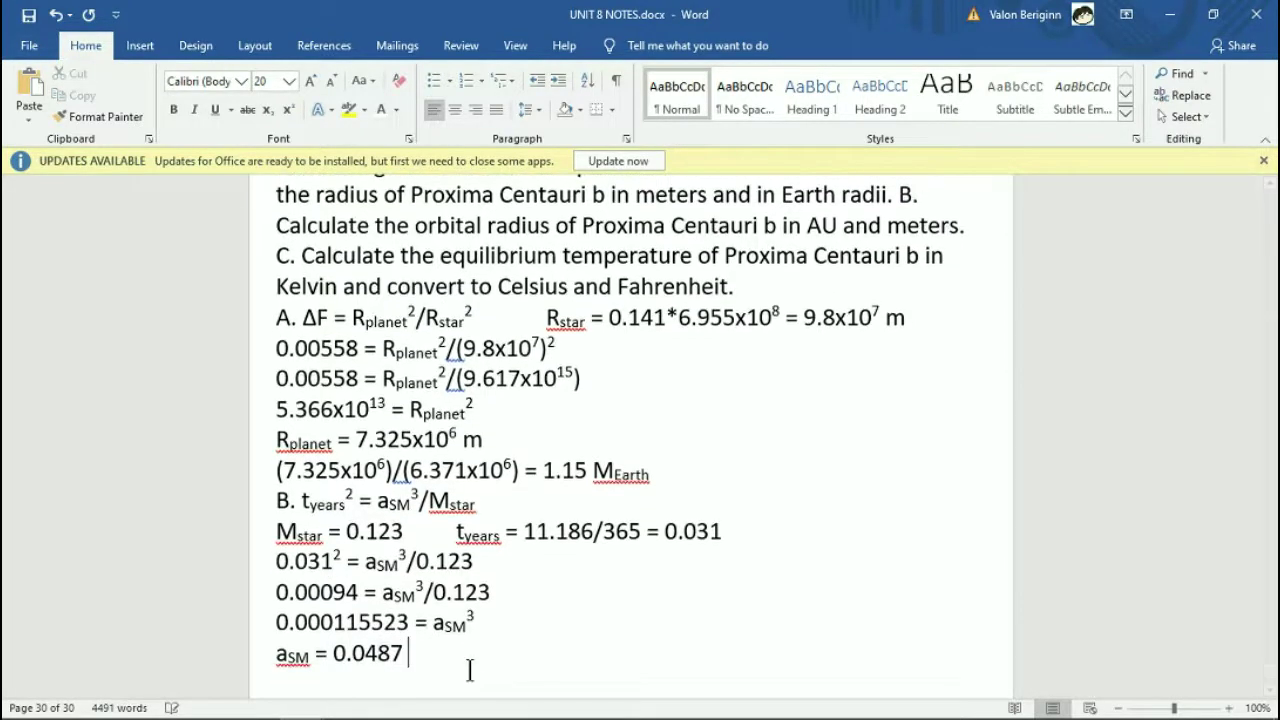
pyautogui.write('AU')
# Write the metre conversion on a new line as "0.0487*1.496x10¹¹ =", with 11 as superscript.
pyautogui.press('Return')
pyautogui.write('0.0487')
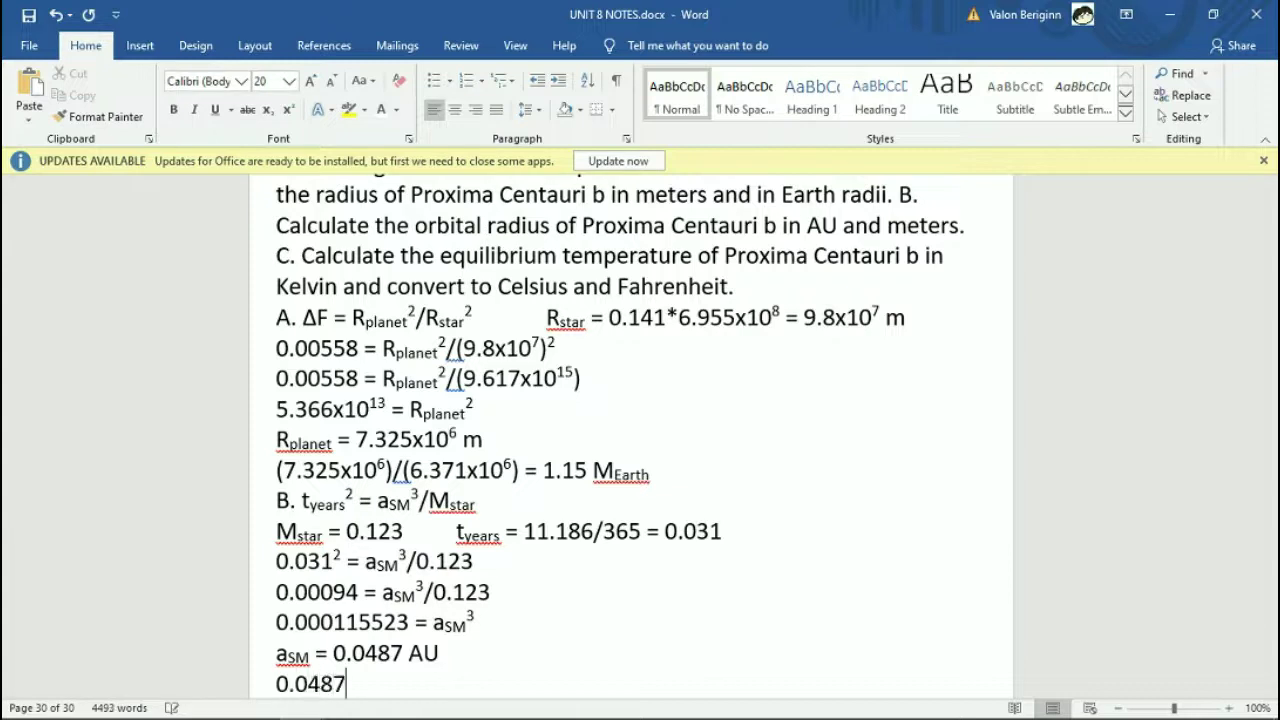
pyautogui.write('*1.496x10')
pyautogui.hotkey('ctrl', 'shift', '=')
pyautogui.write('11')
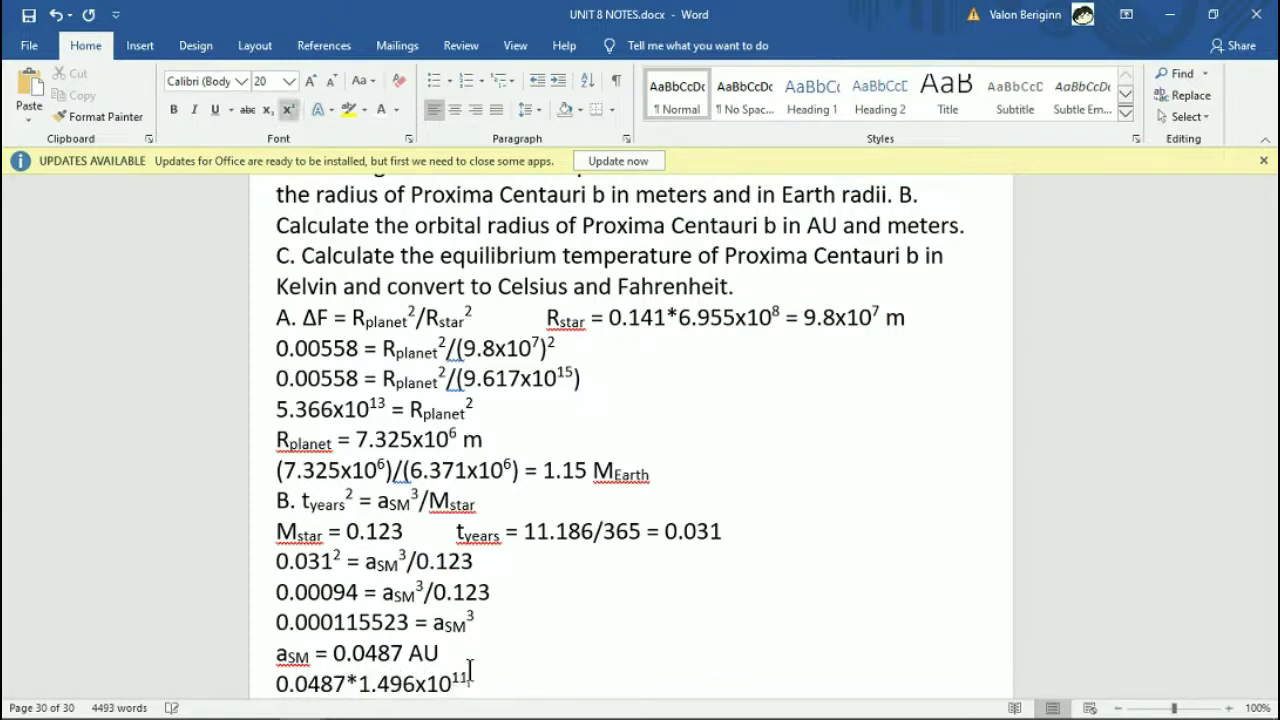
pyautogui.hotkey('ctrl', 'shift', '=')
pyautogui.write('=')
# Switch to Calculator and multiply the cube root result by 1.496 × 10^11.
pyautogui.hotkey('alt', 'Tab')
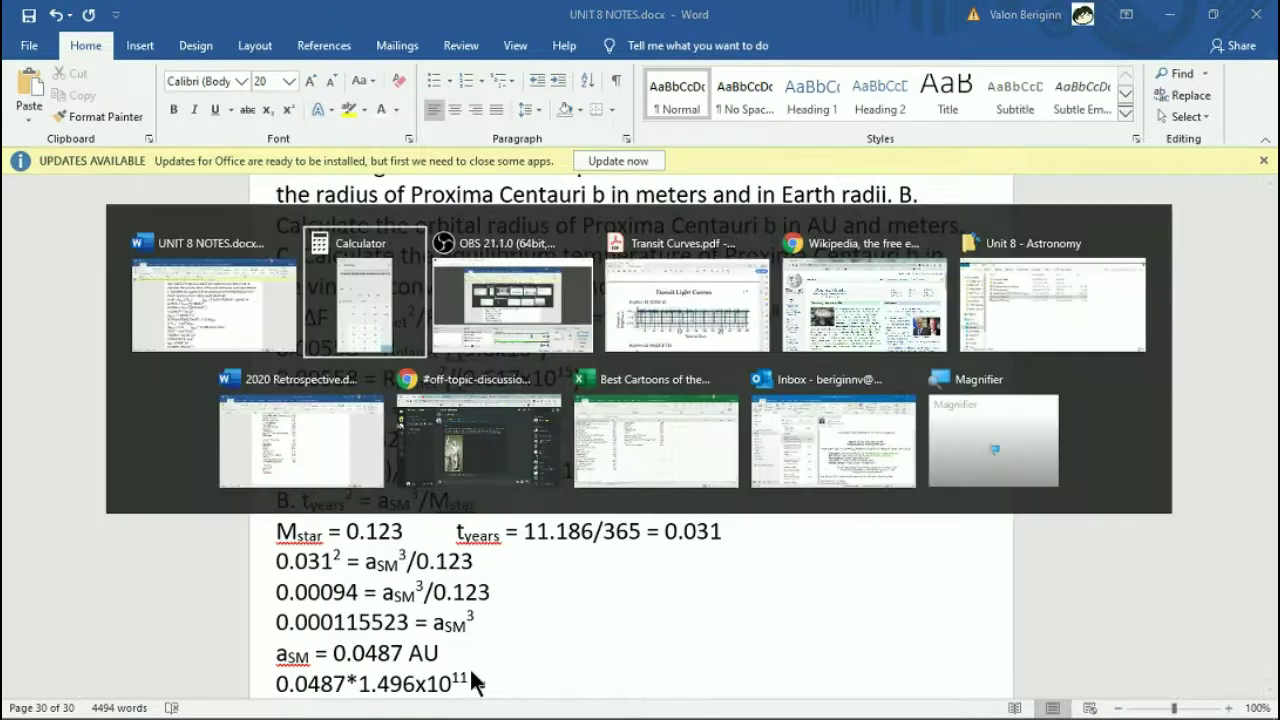
pyautogui.write('1.496')
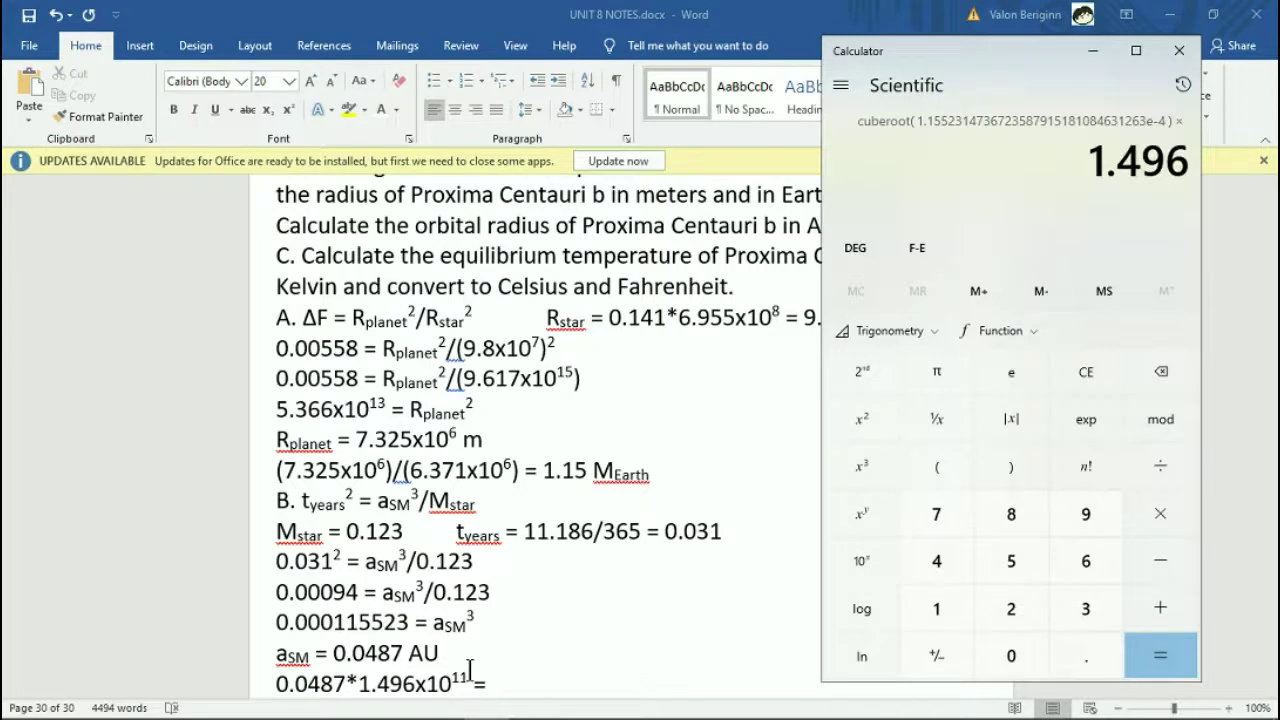
pyautogui.write('*10')
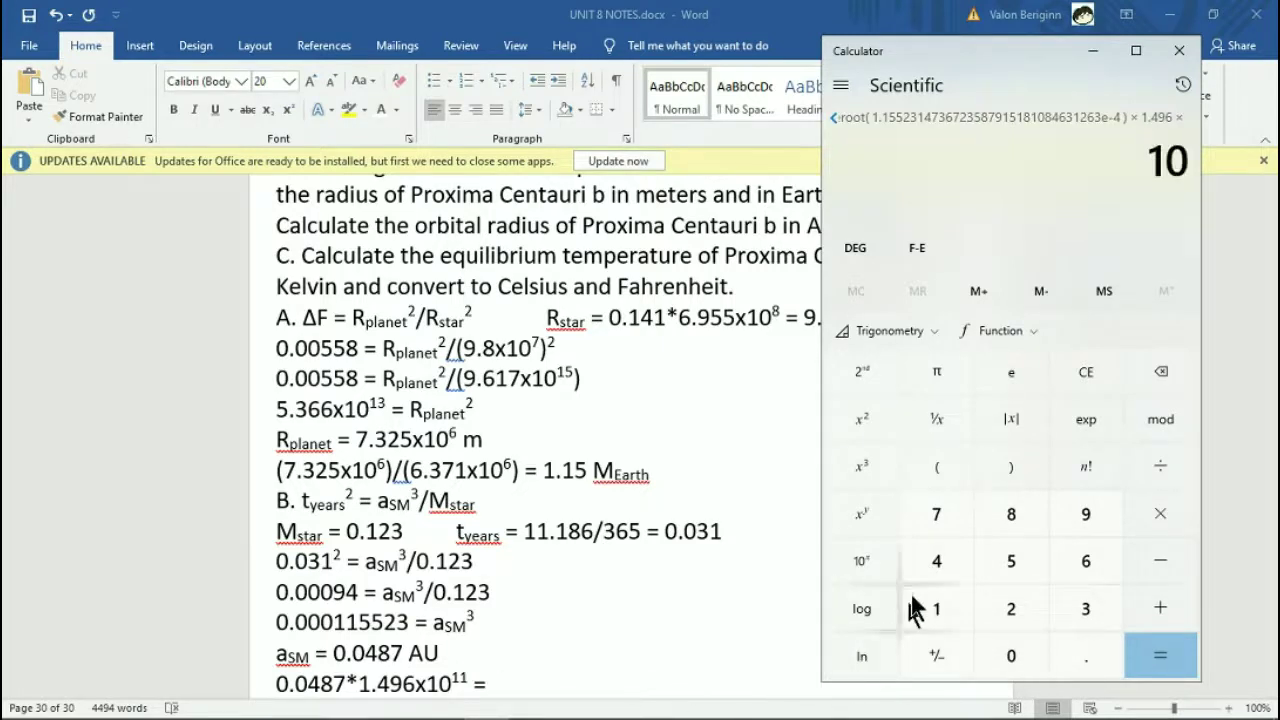
pyautogui.click(863, 520)
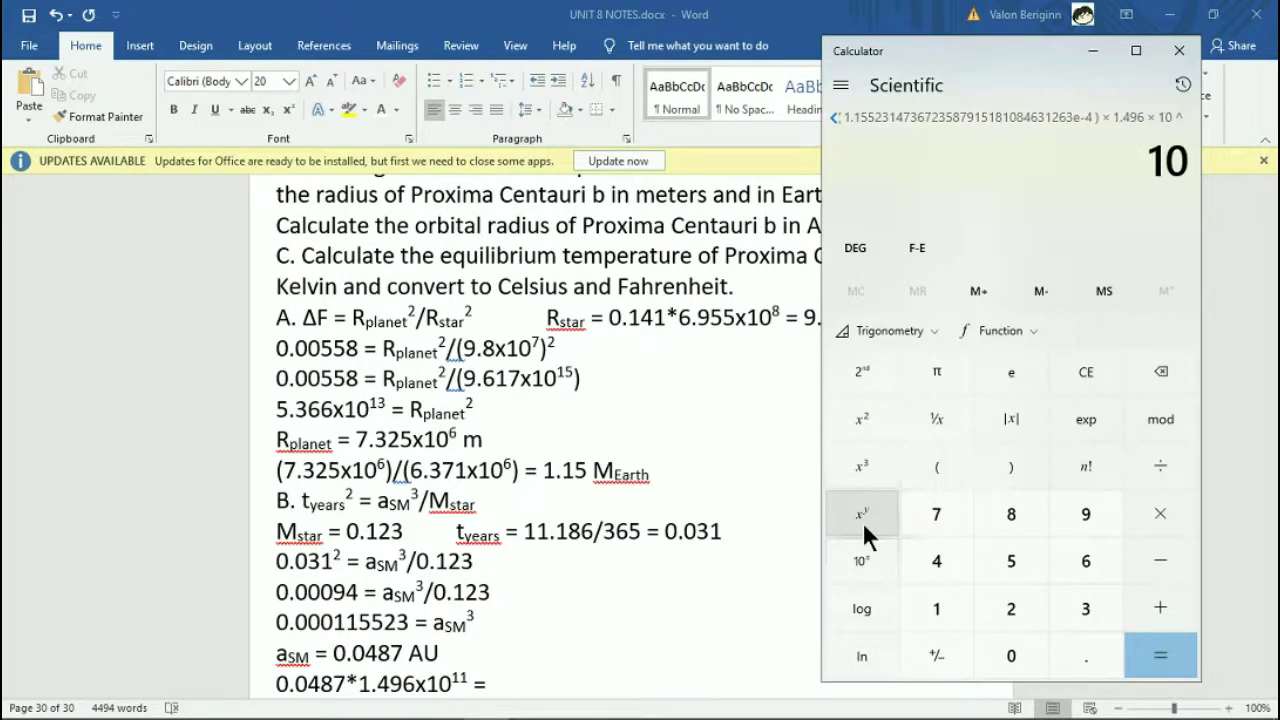
pyautogui.write('11')
pyautogui.press('Return')
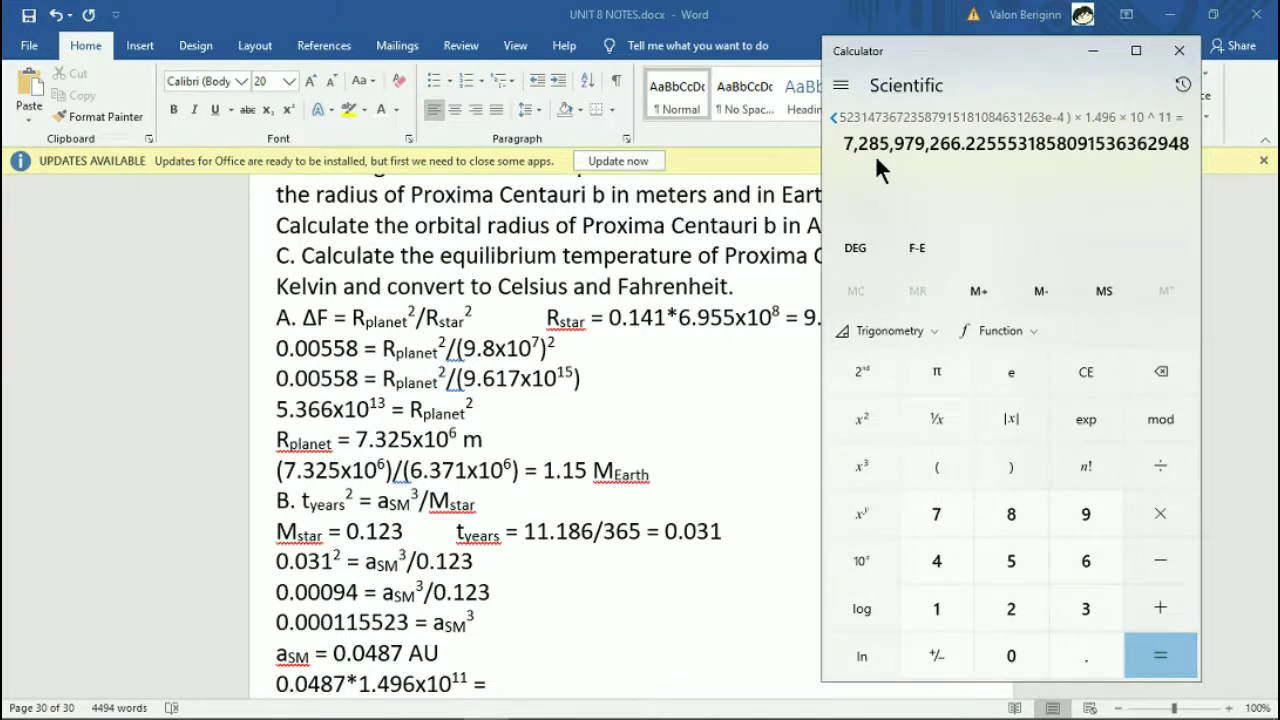
# Return to Word, finish the conversion line with "7.286x10⁹ m", and save the document.
pyautogui.click(540, 672)
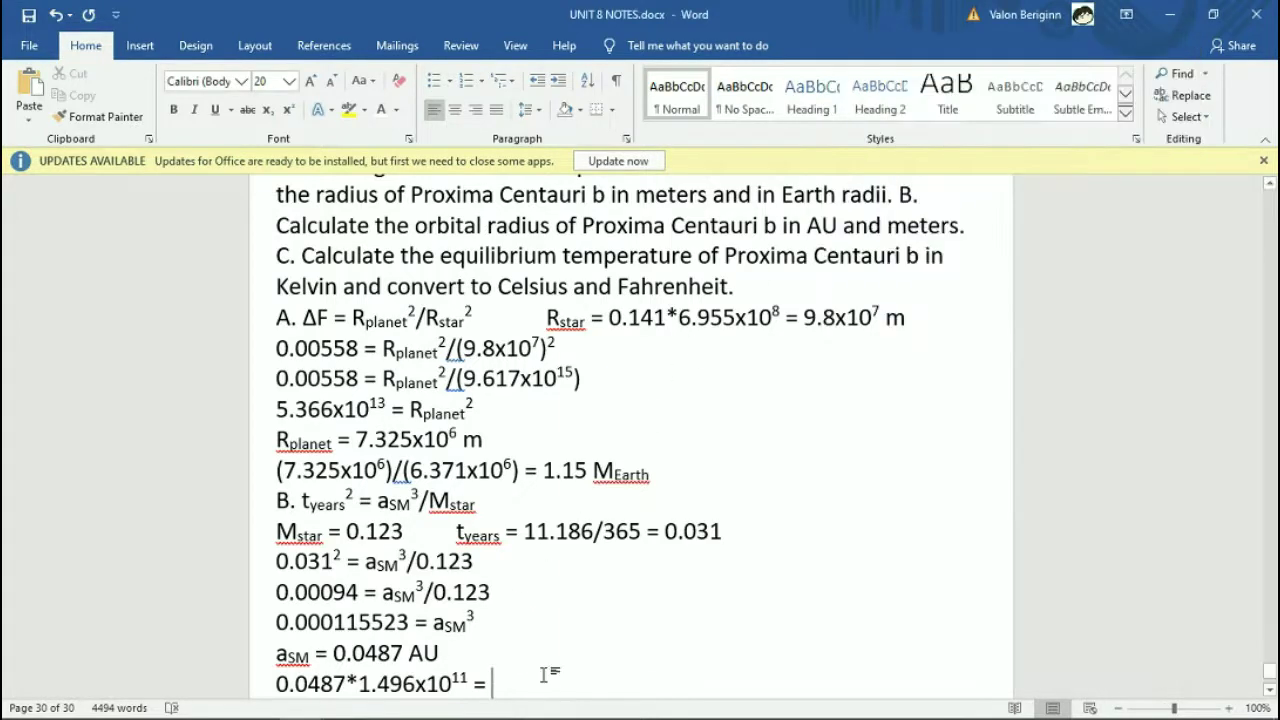
pyautogui.write('7.286x10')
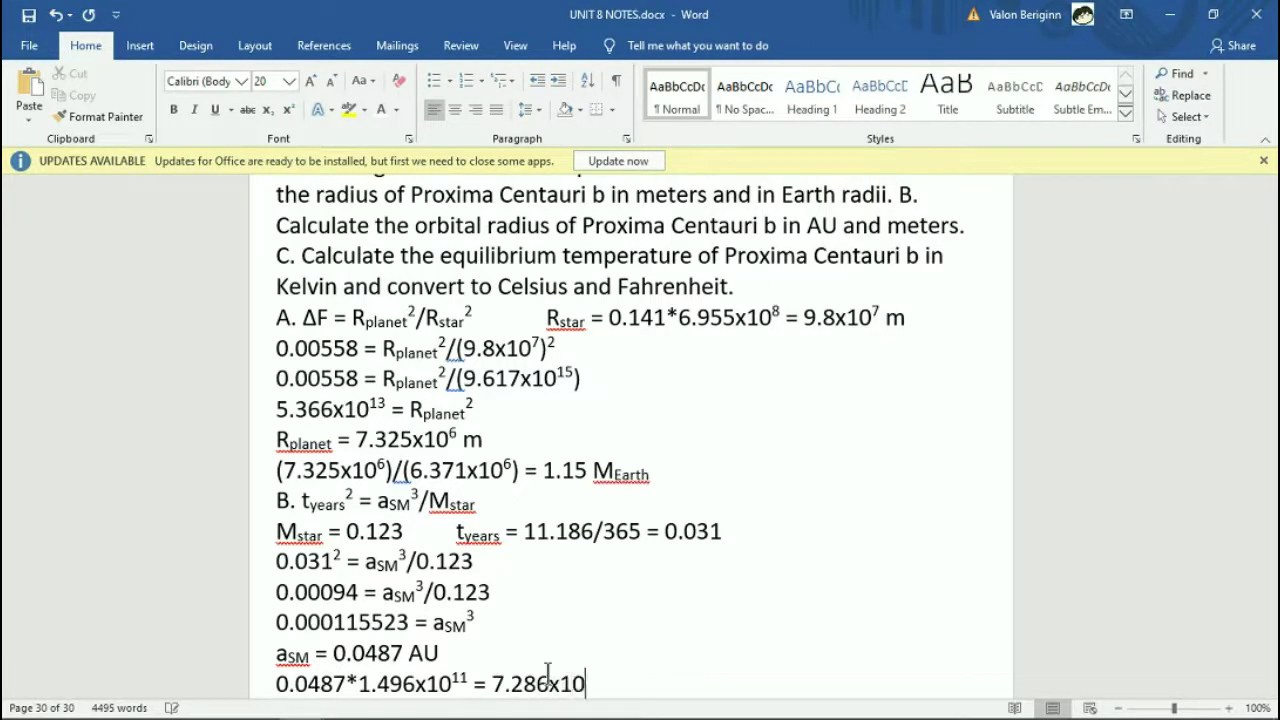
pyautogui.hotkey('ctrl', 'shift', '=')
pyautogui.write('9')
pyautogui.hotkey('ctrl', 'shift', '=')
pyautogui.write('m')
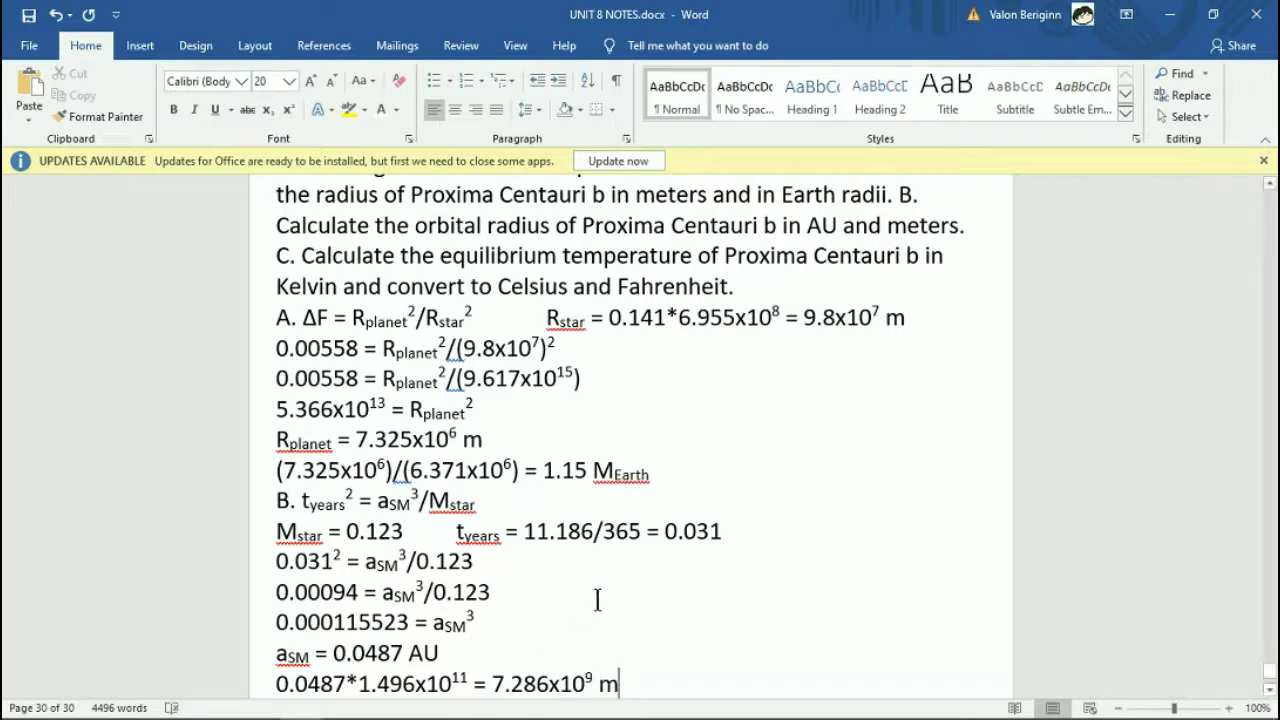
pyautogui.hotkey('ctrl', 's')
# Start part C on a new line with "C. Teq = Tstar", setting "eq" and "star" as subscripts.
pyautogui.press('Return')
pyautogui.write('C. T')
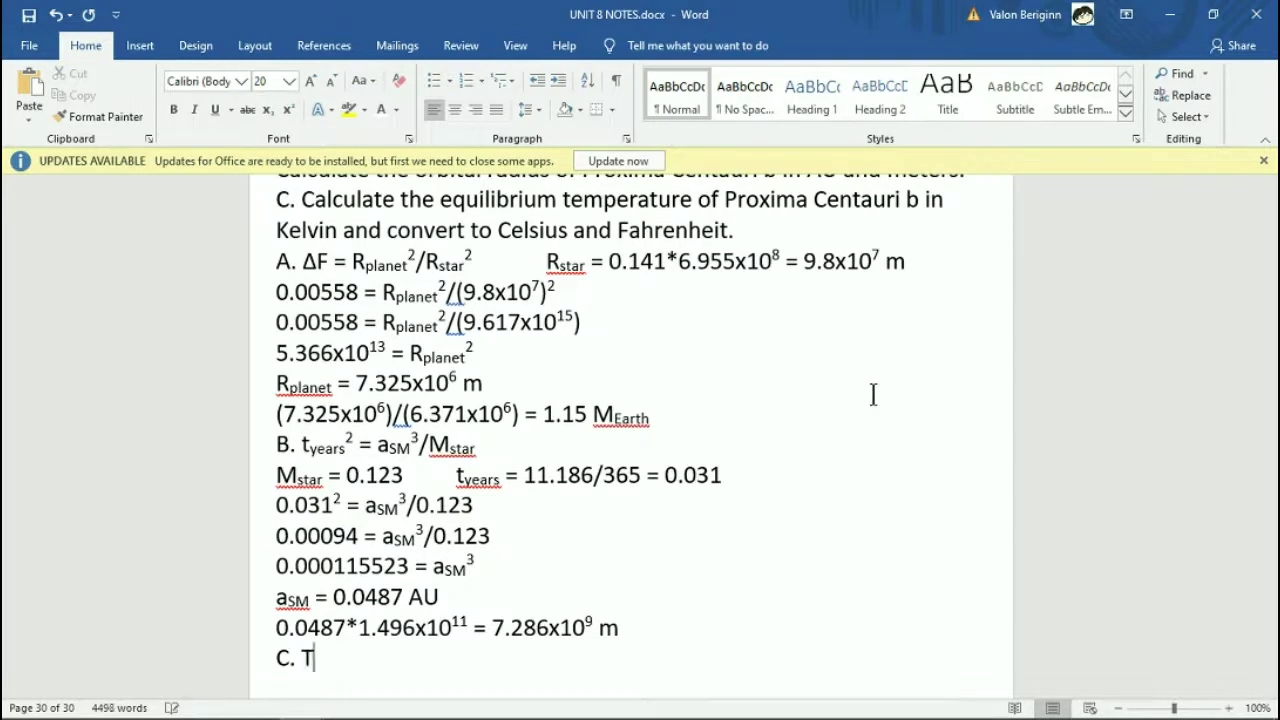
pyautogui.hotkey('ctrl', '=')
pyautogui.write('eq')
pyautogui.hotkey('ctrl', '=')
pyautogui.write('= T')
pyautogui.hotkey('ctrl', '=')
pyautogui.write('star')
pyautogui.hotkey('ctrl', '=')
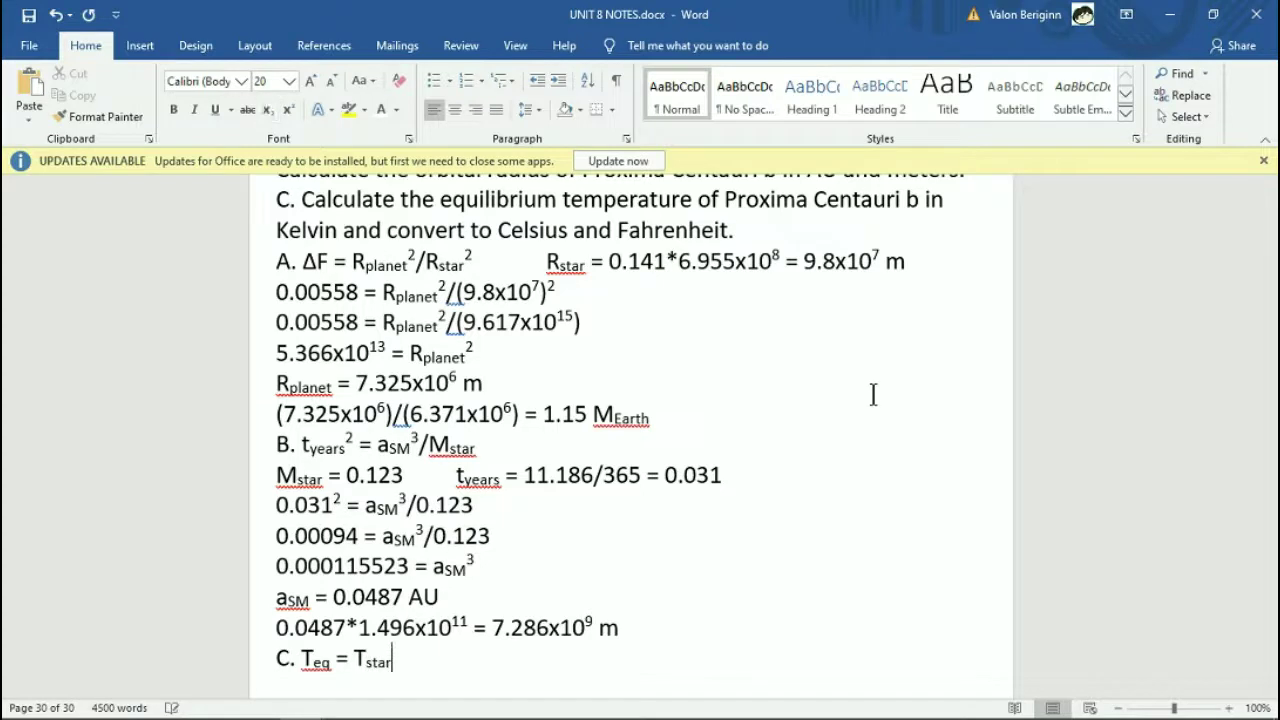
# Continue the part C formula with "√(Rs/ro", setting "s" and "o" as subscripts.
pyautogui.write('ar√(R')
pyautogui.hotkey('ctrl', '=')
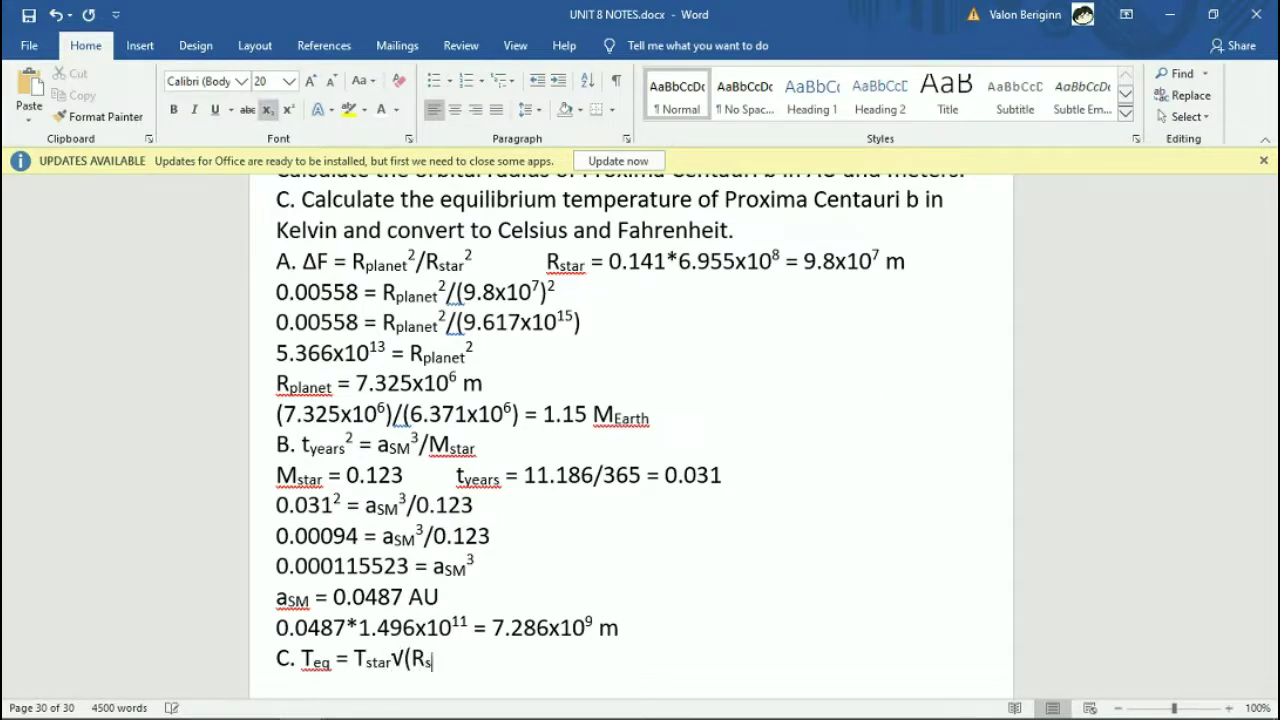
pyautogui.write('s')
pyautogui.hotkey('ctrl', '=')
pyautogui.write('/r')
pyautogui.hotkey('ctrl', '=')
pyautogui.write('o')
pyautogui.hotkey('ctrl', '=')
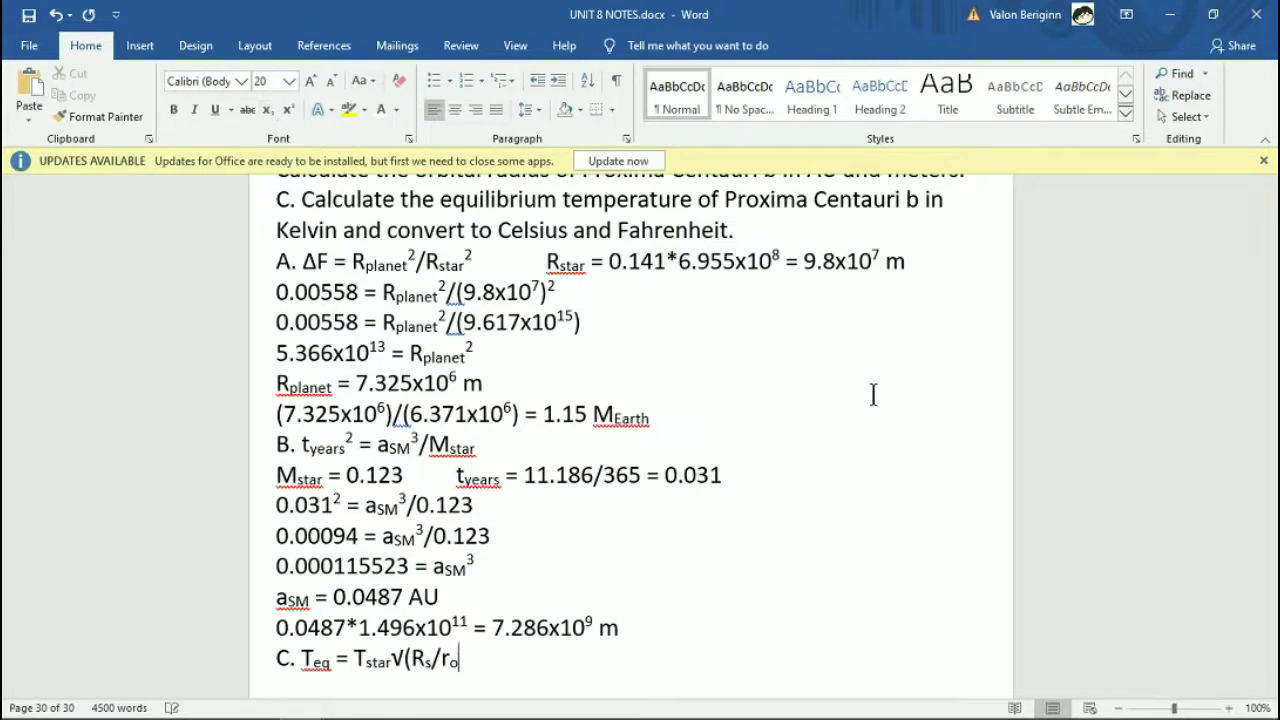
# Close the formula's parenthesis and insert a 2 before "ro" so the denominator reads "2ro".
pyautogui.write(')')
pyautogui.press('Left')
pyautogui.press('Left')
pyautogui.press('Left')
pyautogui.write('2')
pyautogui.press('Right')
pyautogui.press('Right')
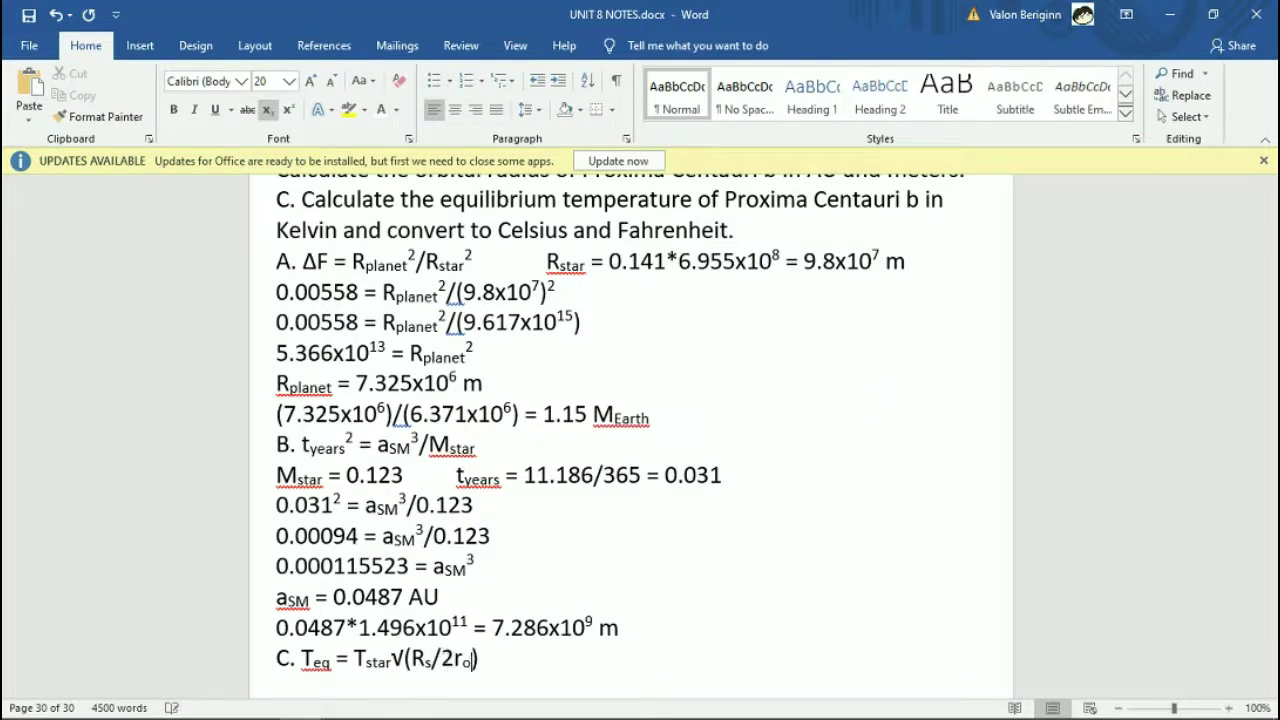
pyautogui.press('End')
# On a new line enter "Tstar = 3042", with "star" as subscript, using the surface temperature from the problem text.
pyautogui.press('Return')
pyautogui.scroll(-3, 763, 463)
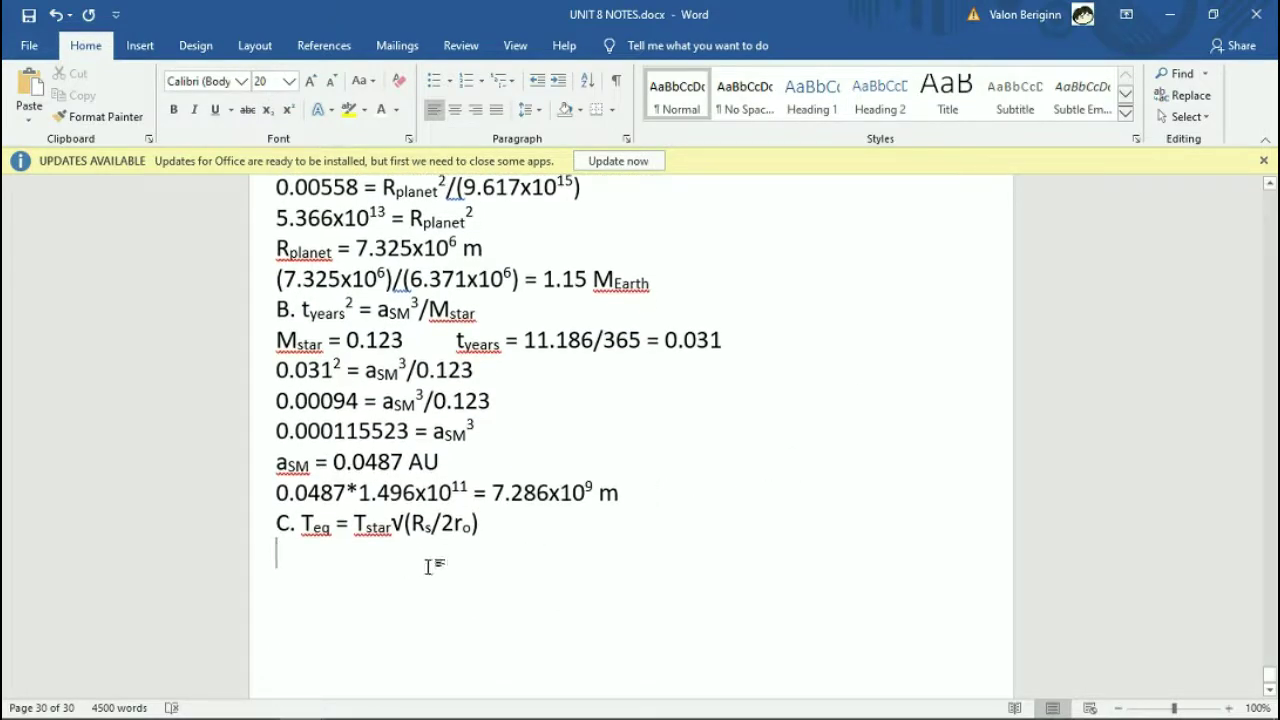
pyautogui.write('T')
pyautogui.hotkey('ctrl', '=')
pyautogui.write('star')
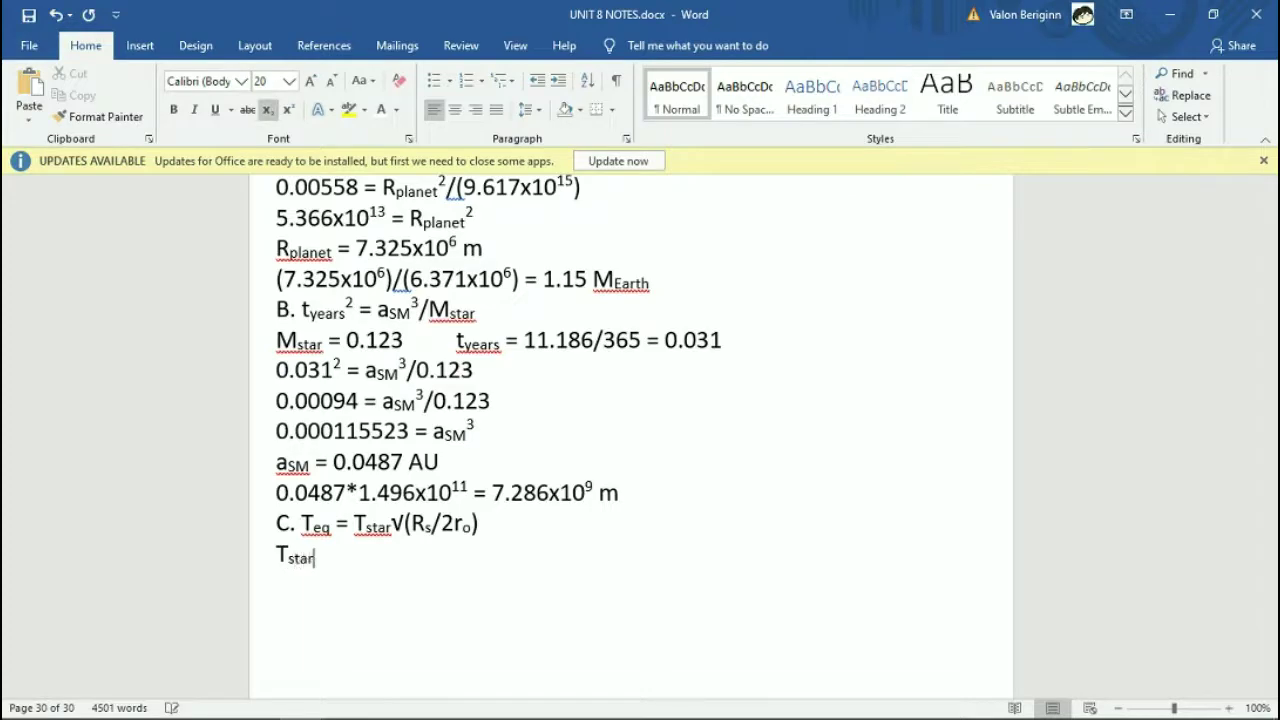
pyautogui.hotkey('ctrl', '=')
pyautogui.write('=')
pyautogui.scroll(5, 697, 300)
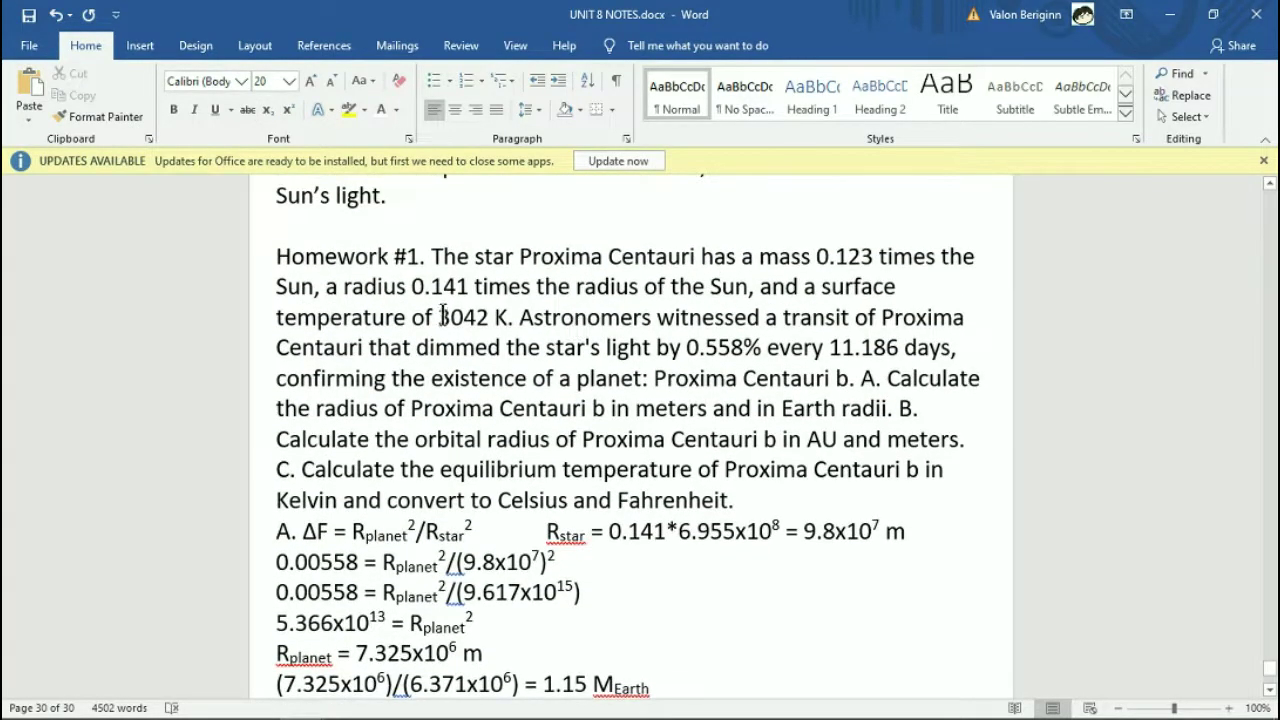
pyautogui.scroll(-4, 443, 317)
pyautogui.write('3042')
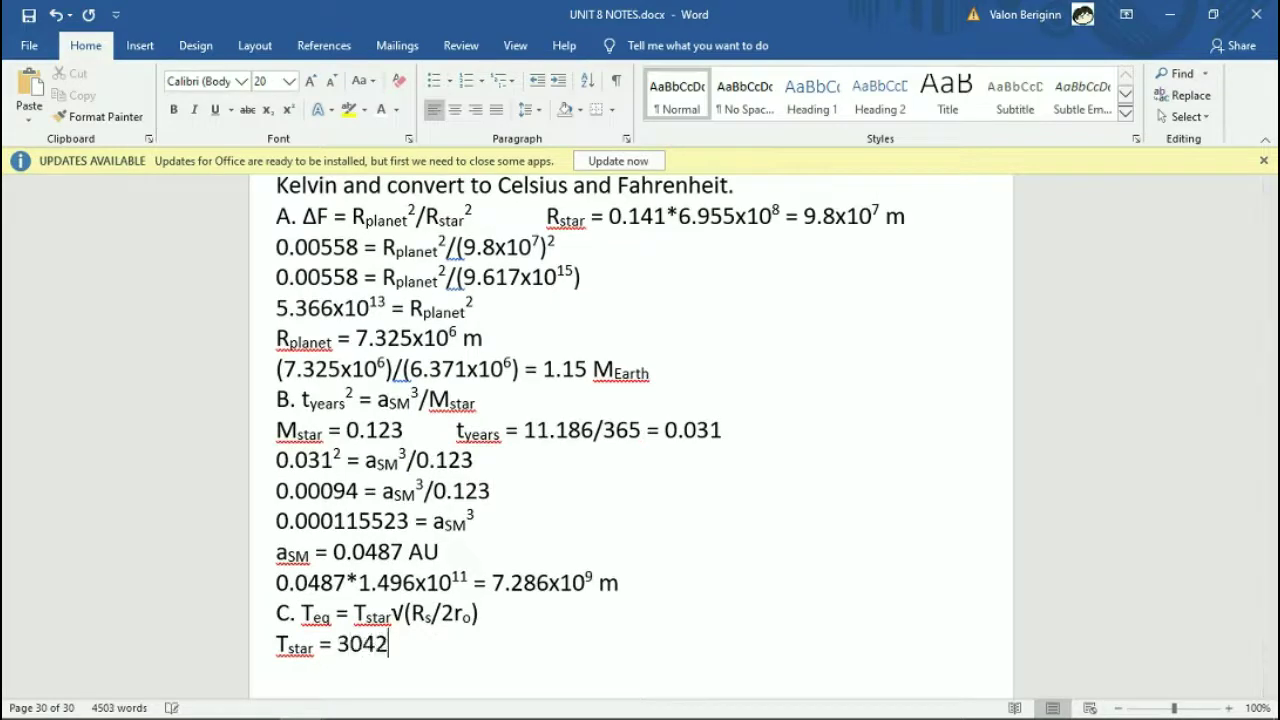
# Add "Rs = 9.8x10⁷" further along the Tstar line, with "s" as subscript and 7 as superscript.
pyautogui.press('Tab')
pyautogui.press('Tab')
pyautogui.write('R')
pyautogui.hotkey('ctrl', '=')
pyautogui.write('s')
pyautogui.hotkey('ctrl', '=')
pyautogui.write('= ')
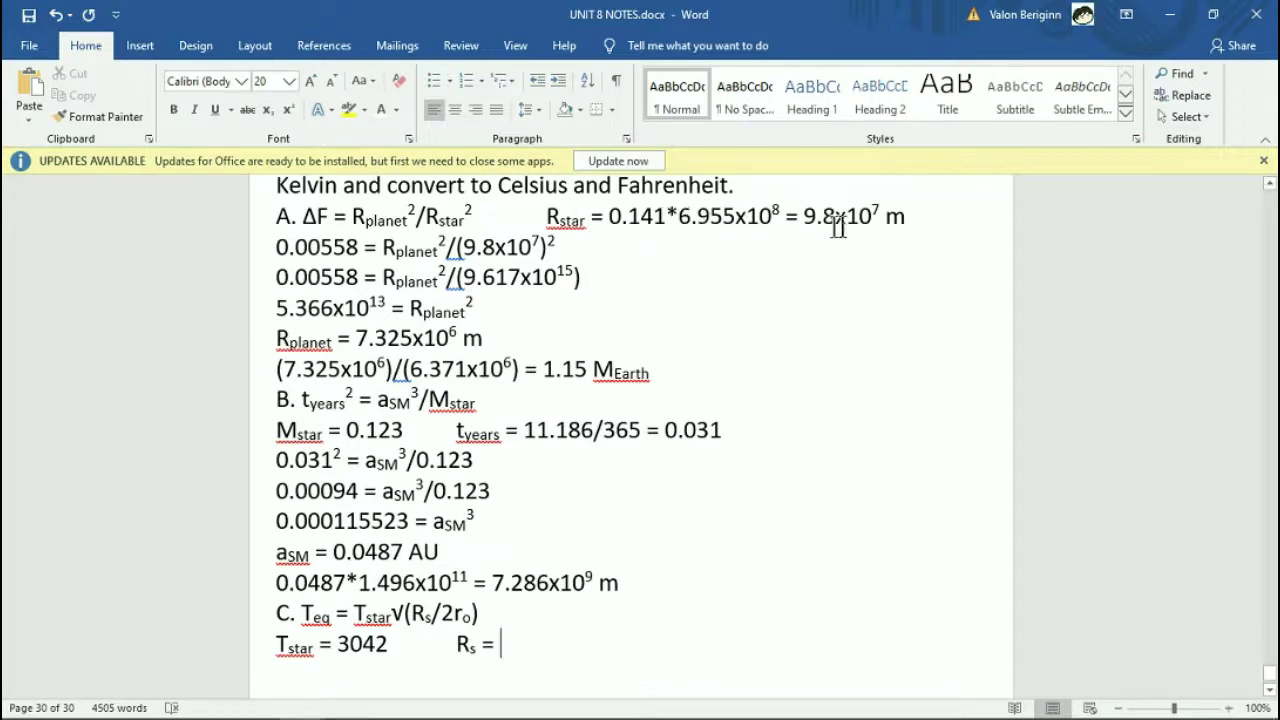
pyautogui.write('9.8')
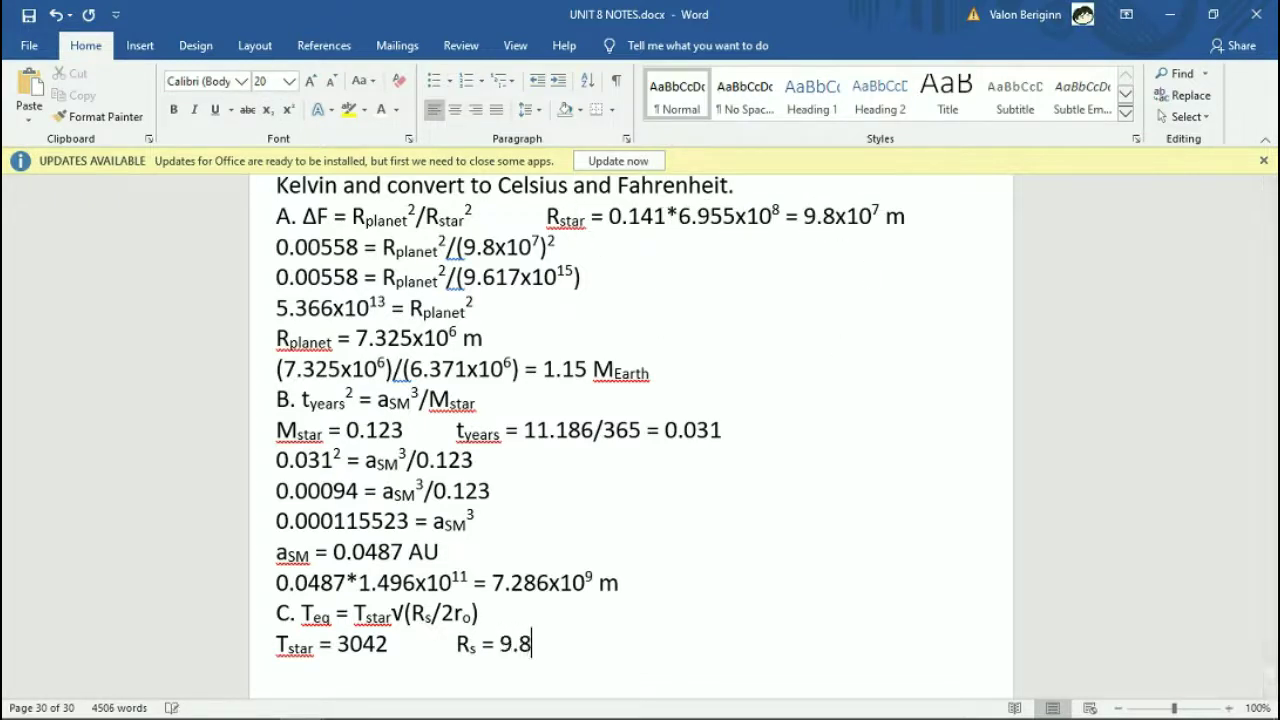
pyautogui.write('x10')
pyautogui.hotkey('ctrl', 'shift', '=')
pyautogui.write('7')
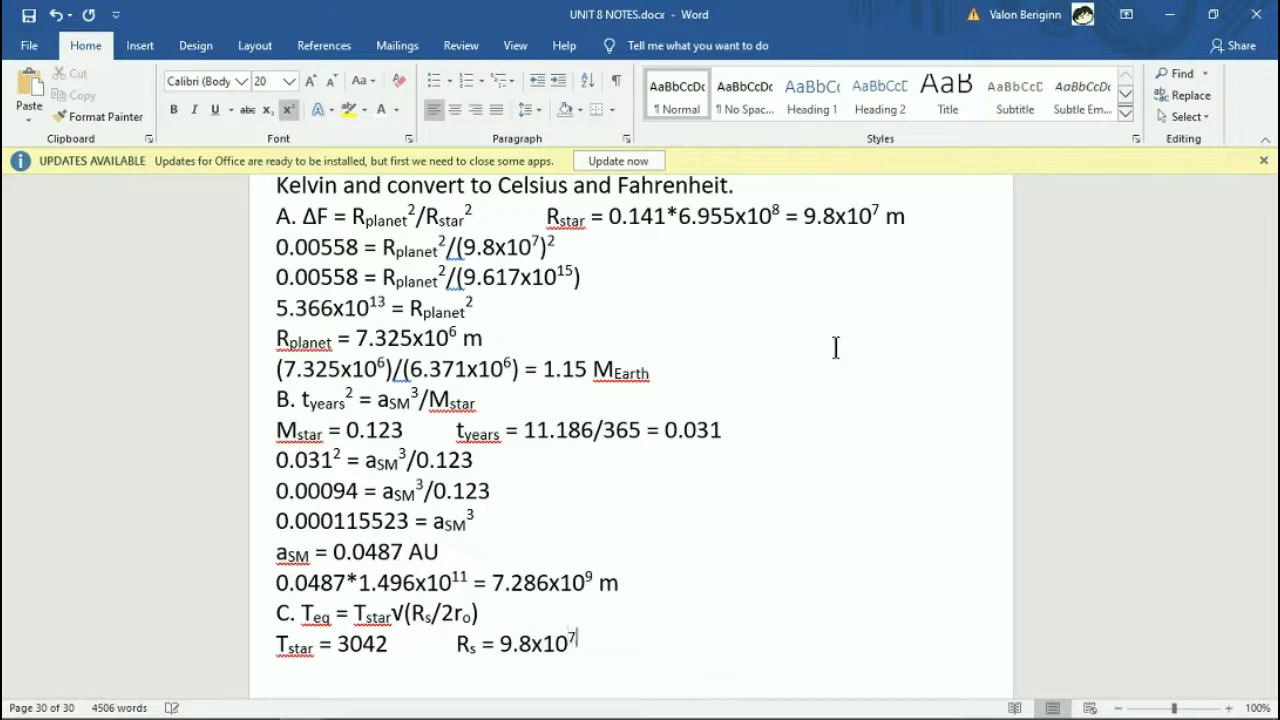
pyautogui.hotkey('ctrl', 'shift', '=')
# Add "ro = 7.286x10⁹" at the end of the same line, with "o" as subscript and 9 as superscript.
pyautogui.write('r')
pyautogui.hotkey('ctrl', '=')
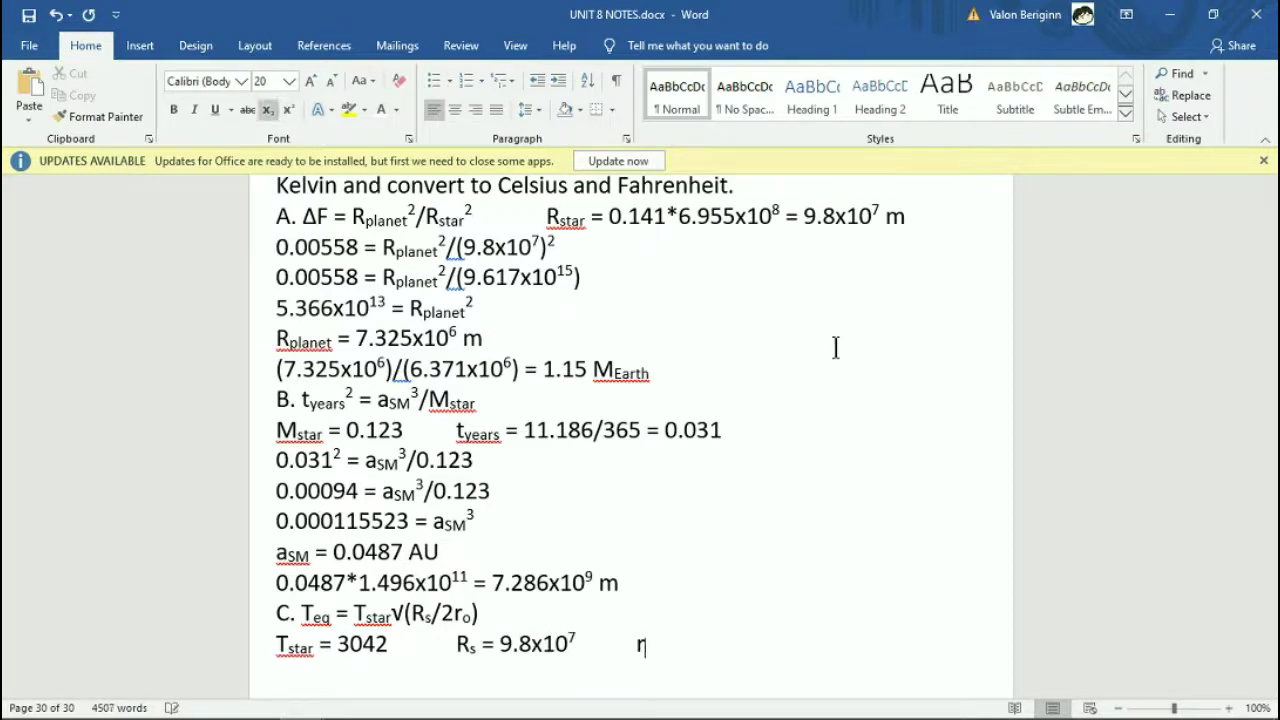
pyautogui.write('o')
pyautogui.hotkey('ctrl', '=')
pyautogui.write('= 7.23')
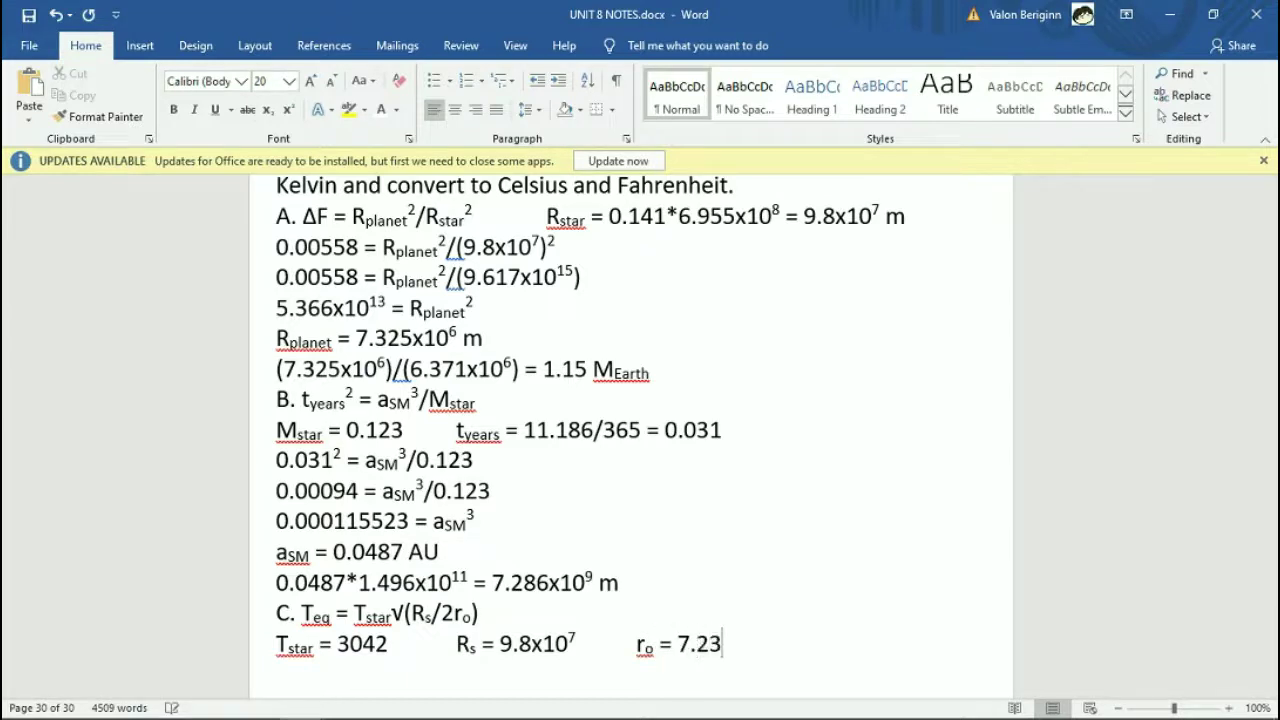
pyautogui.press('BackSpace')
pyautogui.write('86x10')
pyautogui.hotkey('ctrl', 'shift', '=')
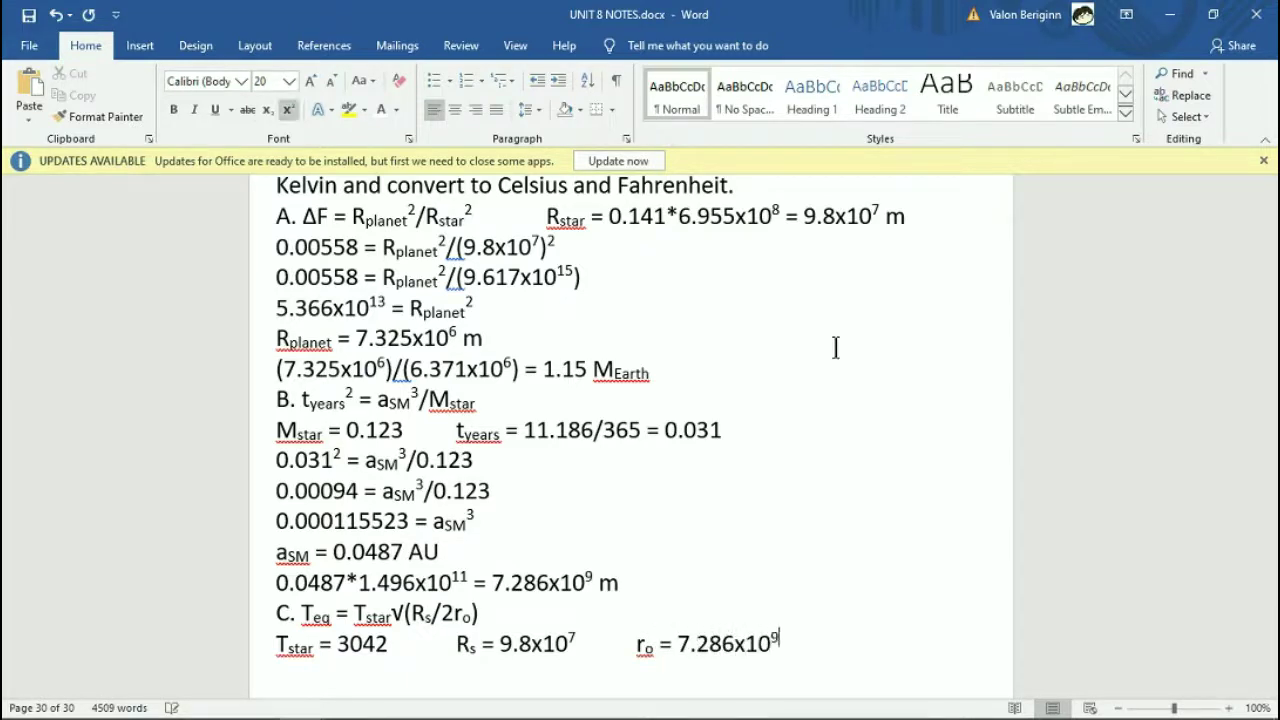
pyautogui.hotkey('ctrl', 'shift', '=')
# Start the next line with "Teq = 3042", setting "eq" as subscript.
pyautogui.press('Return')
pyautogui.write('T')
pyautogui.hotkey('ctrl', '=')
pyautogui.write('eq')
pyautogui.hotkey('ctrl', '=')
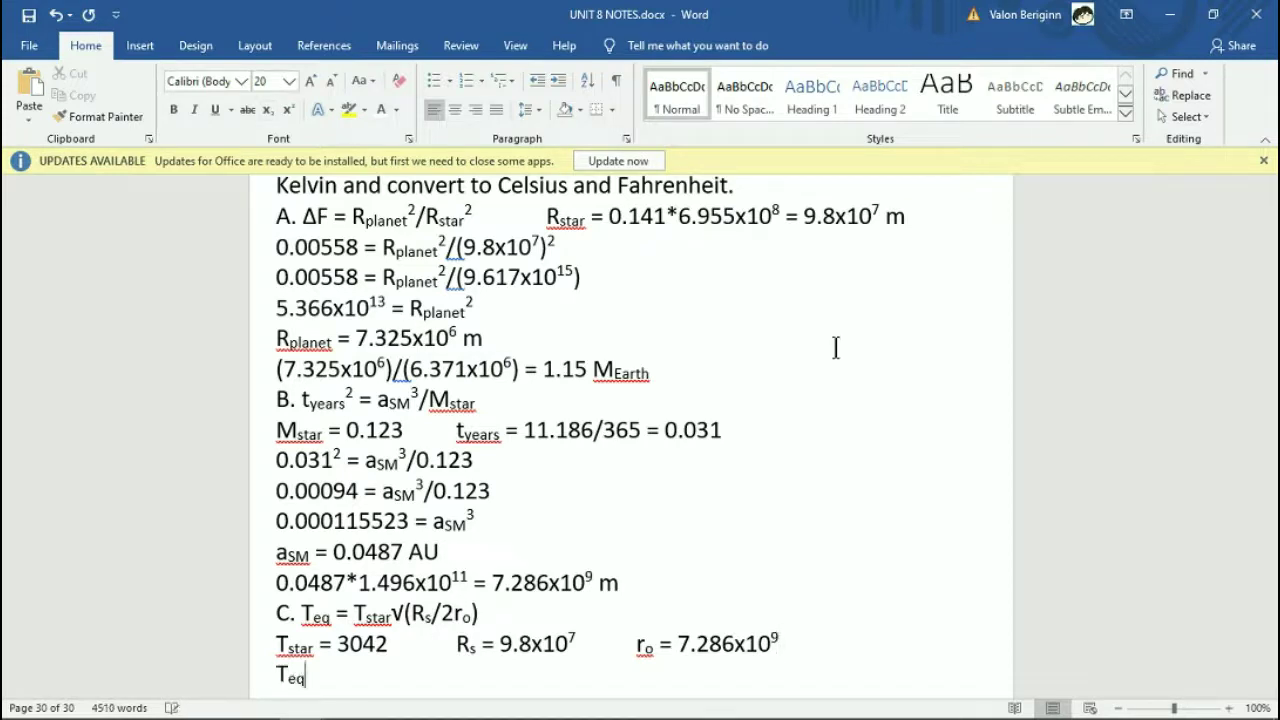
pyautogui.write('= 3042')
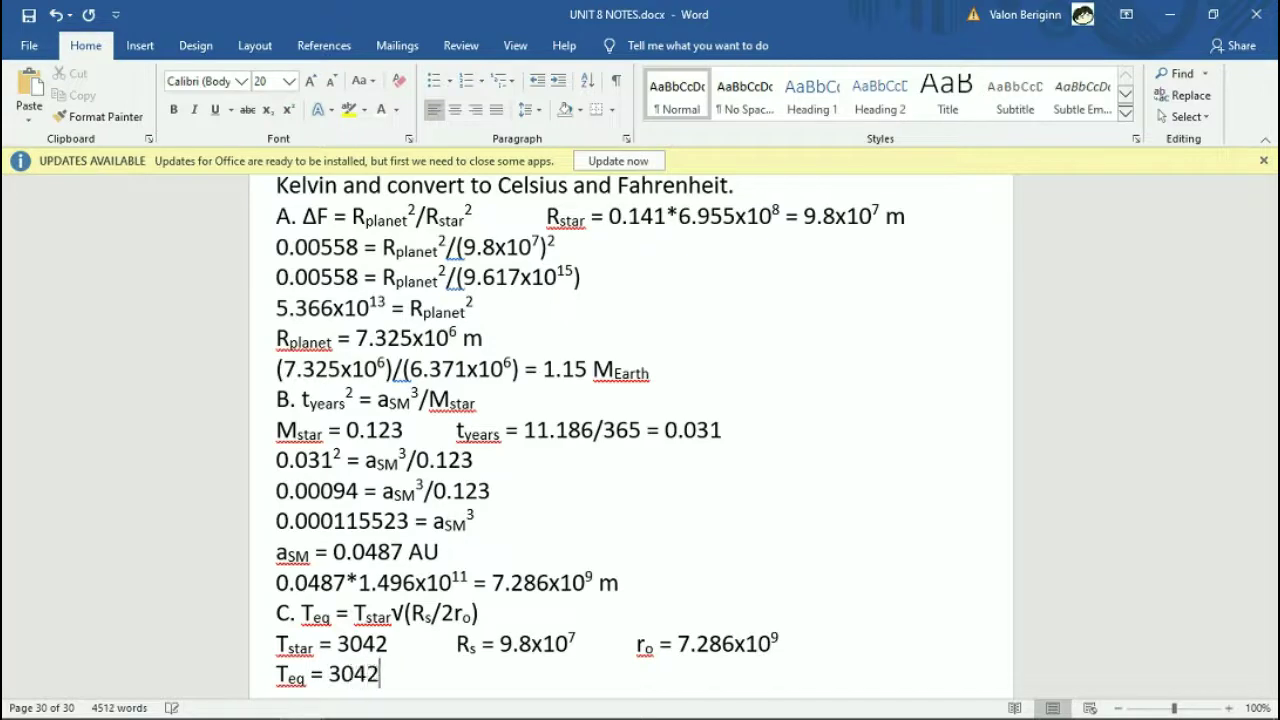
# Complete the Teq line after 3042 with "√((9.8x10⁷)/(2*7.286x10⁹))", setting the exponents 7 and 9 as superscripts.
pyautogui.write('√((9.8x10')
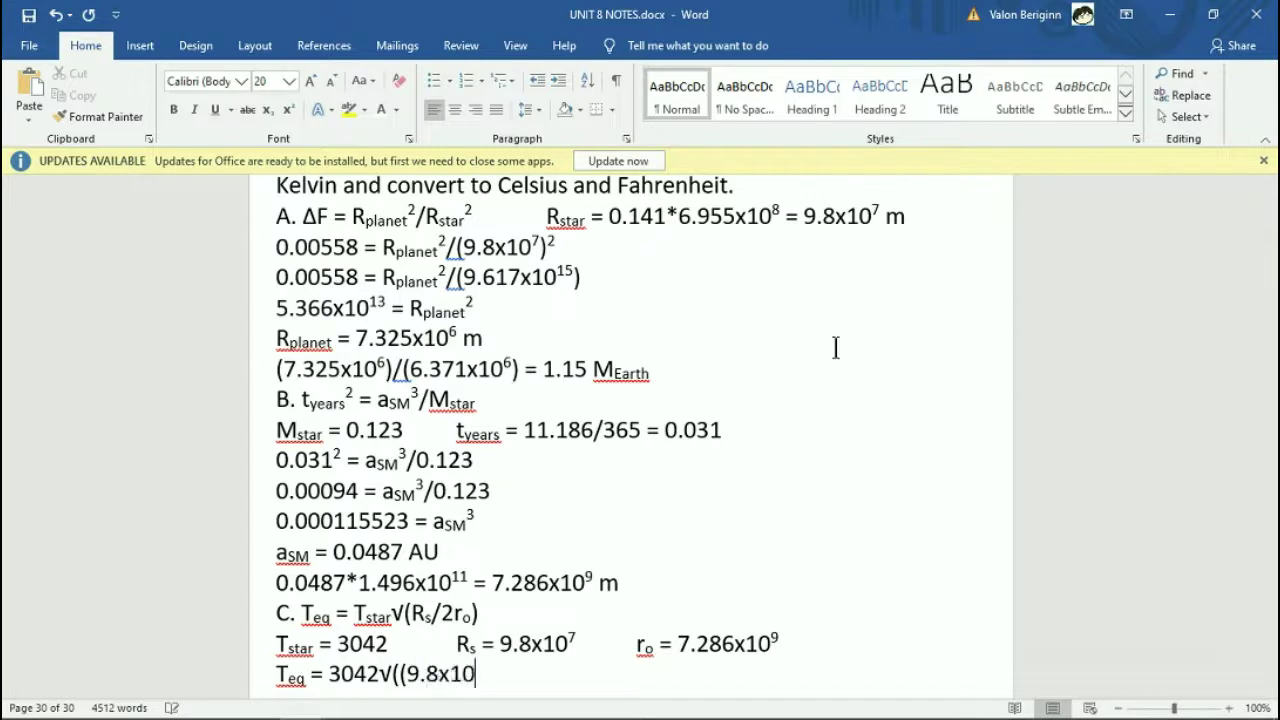
pyautogui.hotkey('ctrl', 'shift', '=')
pyautogui.write('7')
pyautogui.hotkey('ctrl', 'shift', '=')
pyautogui.write(')/(2*7')
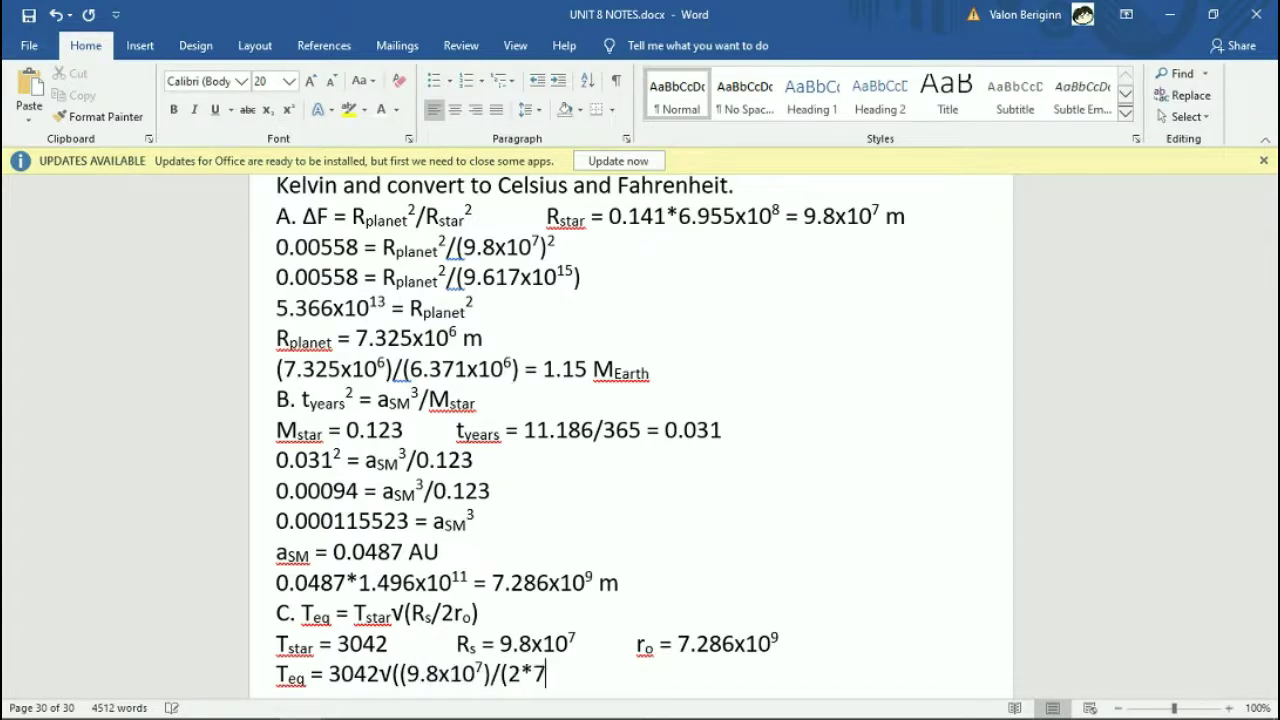
pyautogui.write('.286x10')
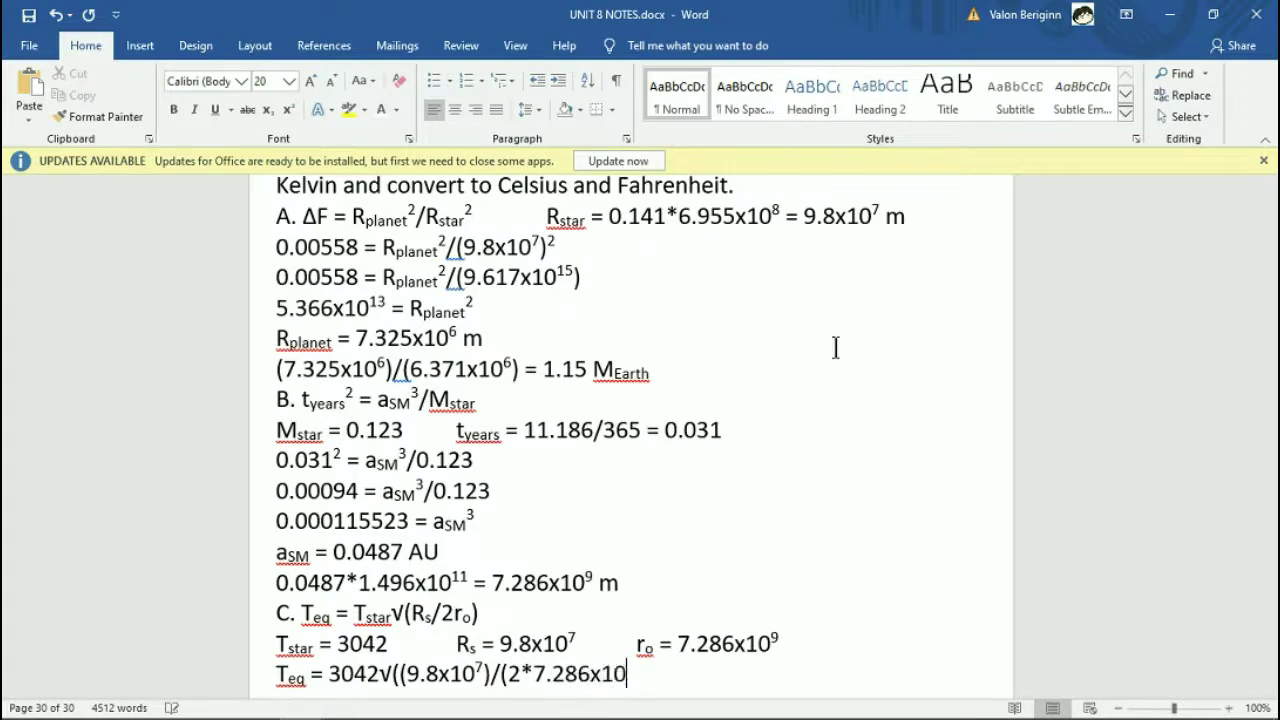
pyautogui.hotkey('ctrl', 'shift', '=')
pyautogui.write('9')
pyautogui.hotkey('ctrl', 'shift', '=')
pyautogui.write('))')
# On a new line enter "Teq = 3042√((9.8x10⁷)/(", with "eq" as subscript and 7 as superscript.
pyautogui.press('Return')
pyautogui.write('T')
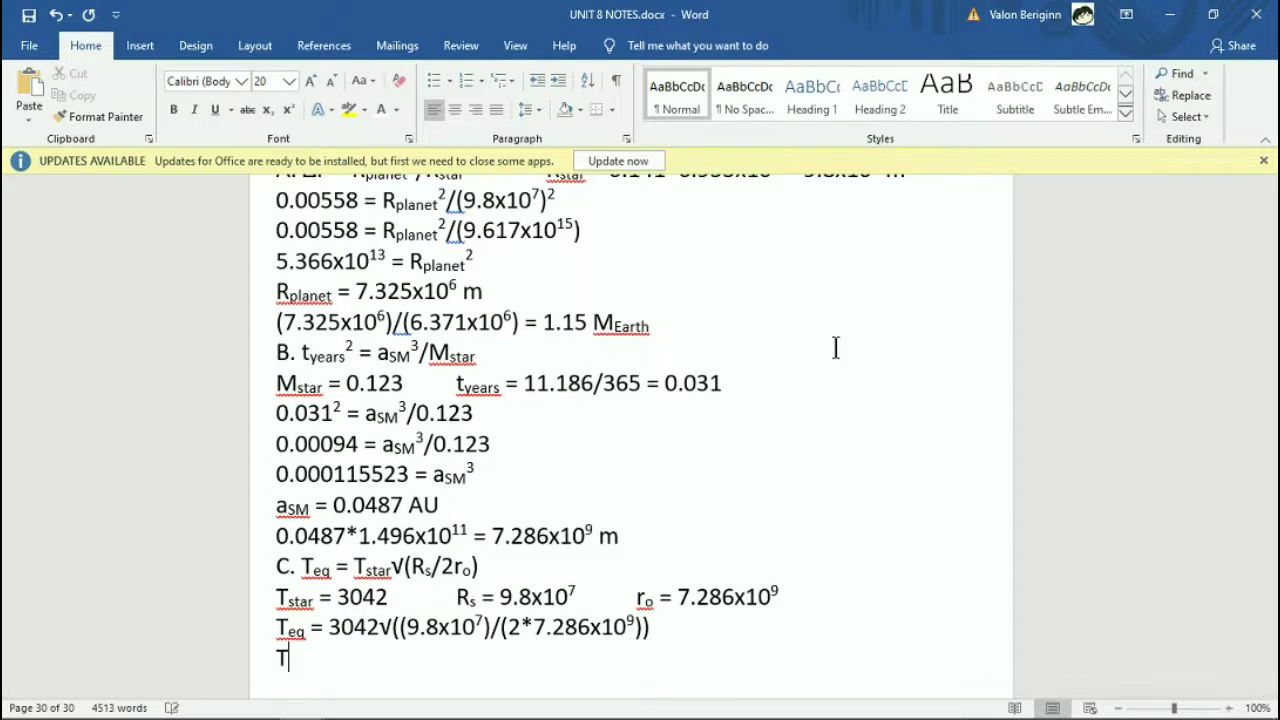
pyautogui.hotkey('ctrl', '=')
pyautogui.write('eq')
pyautogui.hotkey('ctrl', '=')
pyautogui.write('= 3042')
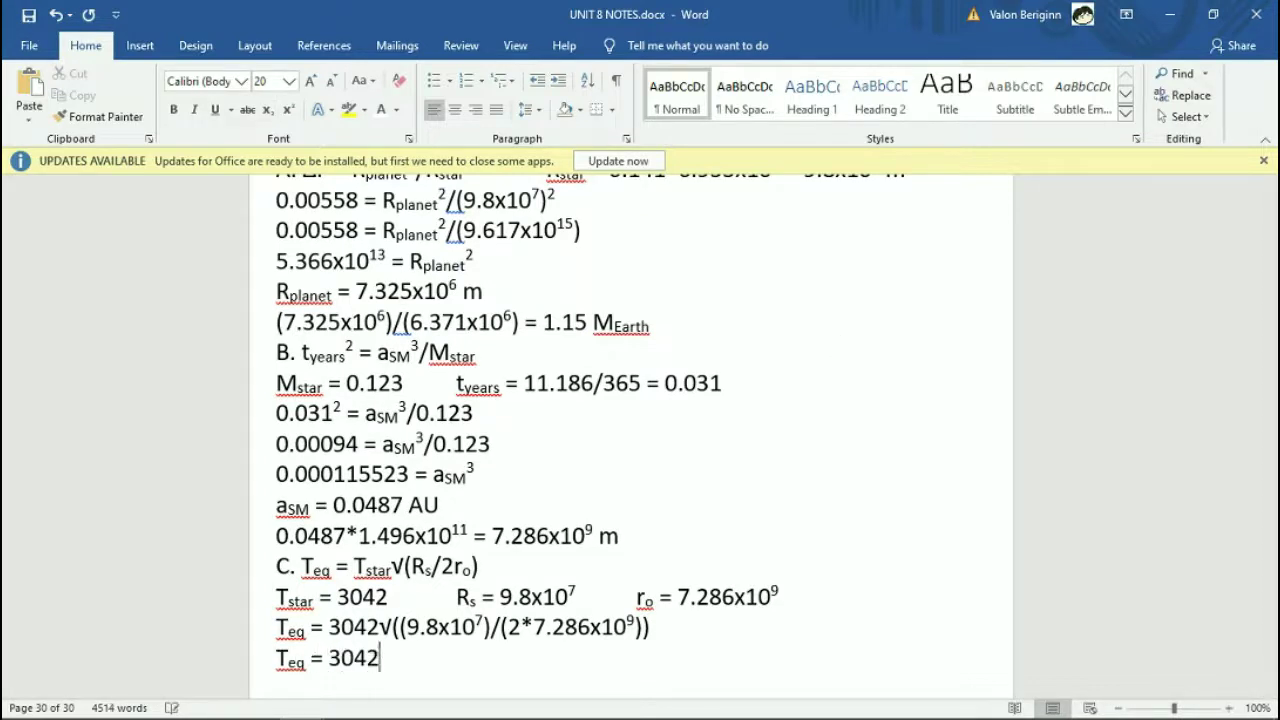
pyautogui.write('√((9.8x10')
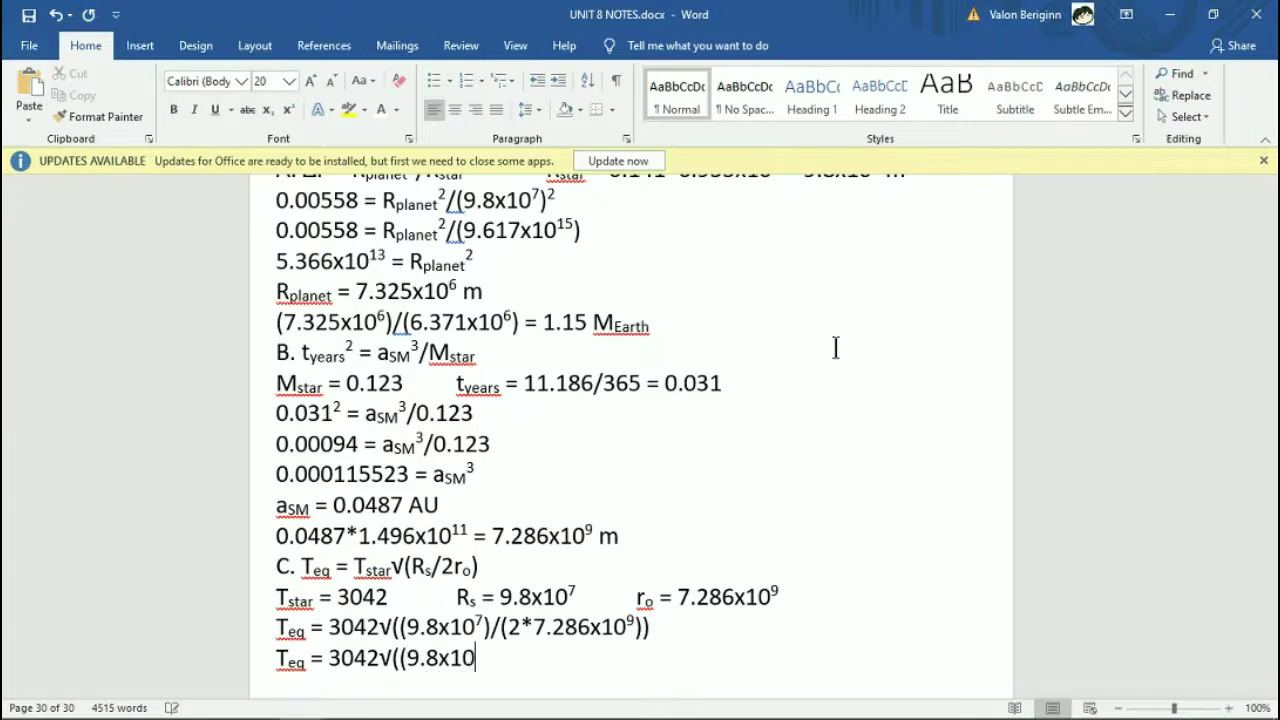
pyautogui.hotkey('ctrl', 'shift', '=')
pyautogui.write('7')
pyautogui.hotkey('ctrl', 'shift', '=')
pyautogui.write(')/(')
# Switch to Calculator, divide the orbital radius by 2, and enter 3.643 as the denominator in the Word notes.
pyautogui.hotkey('alt', 'Tab')
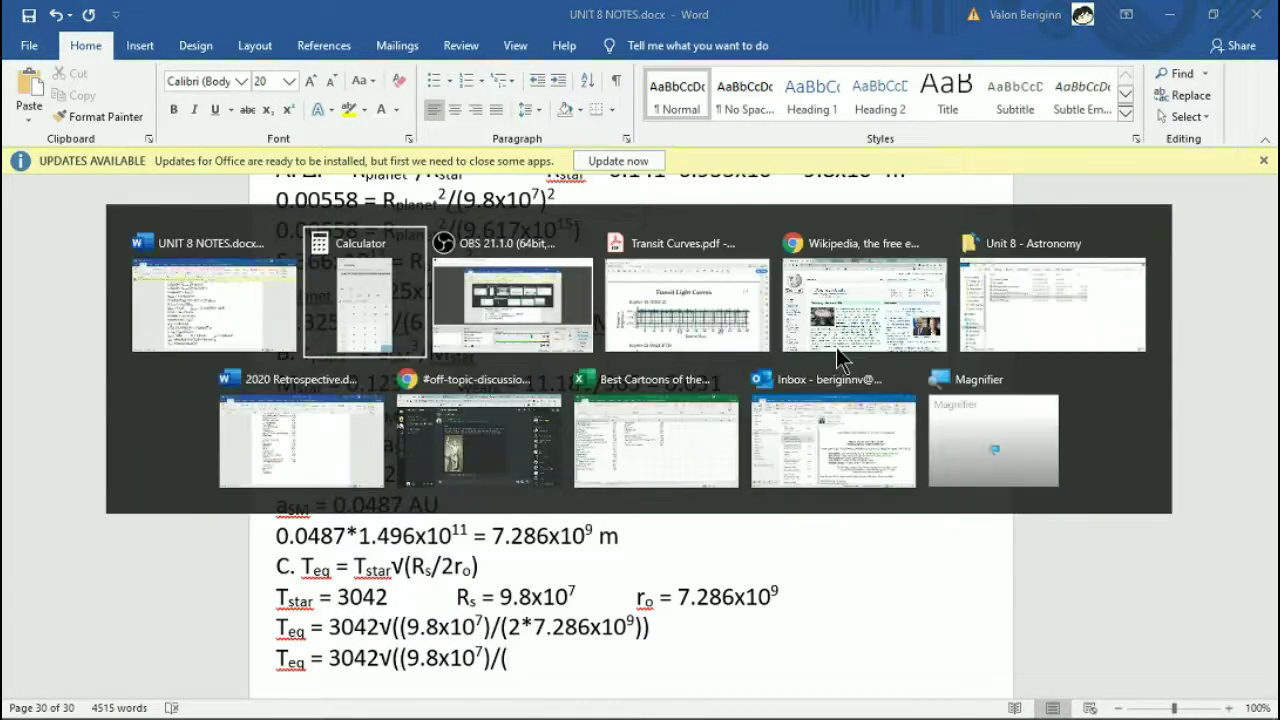
pyautogui.write('/2')
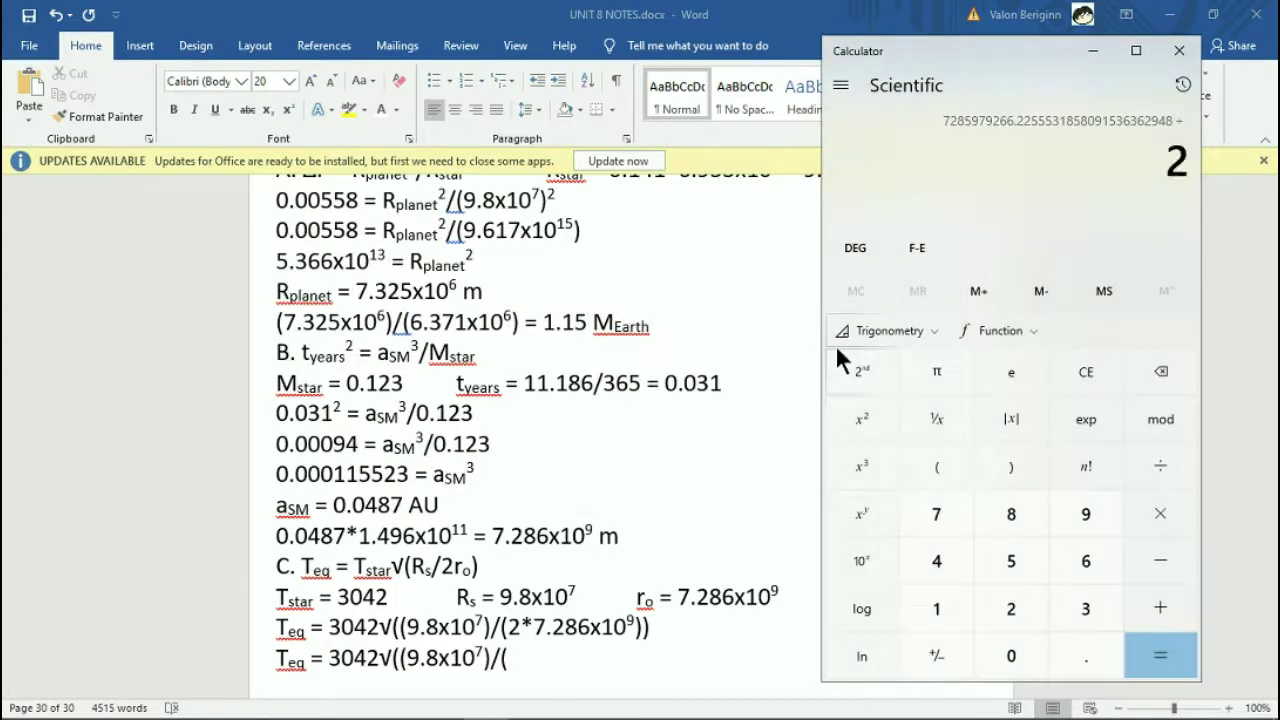
pyautogui.click(1172, 676)
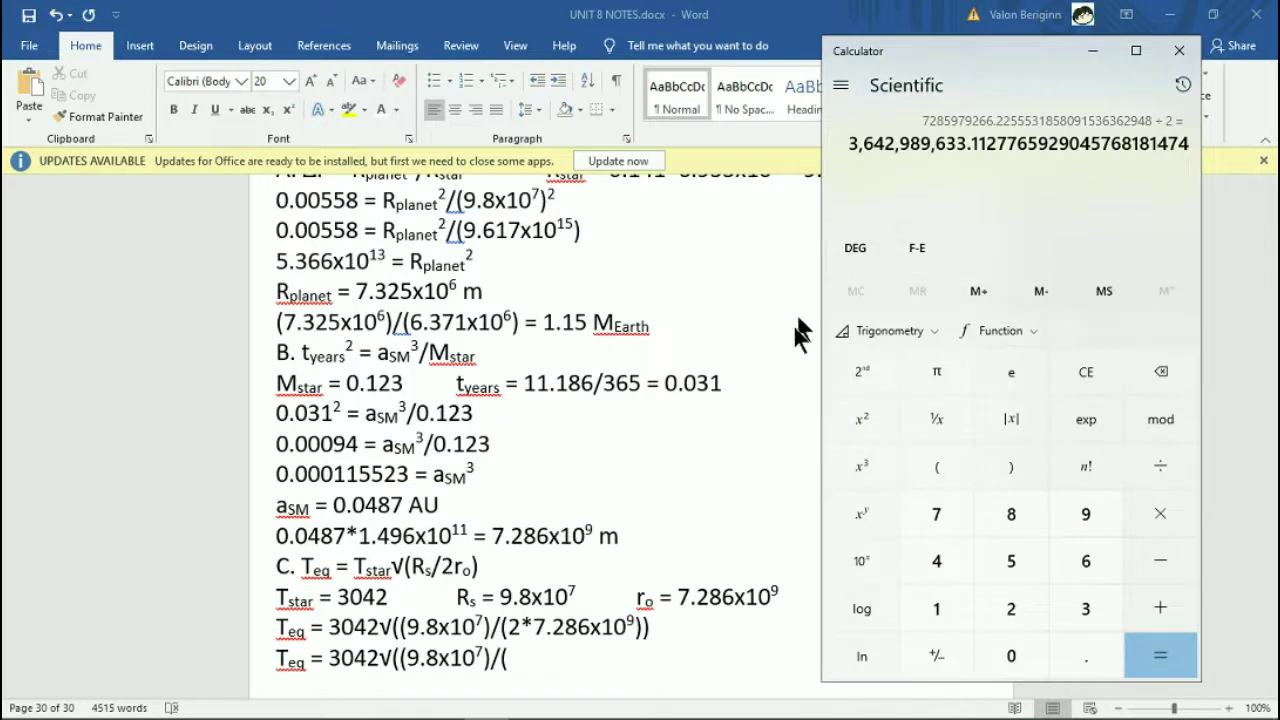
pyautogui.click(589, 657)
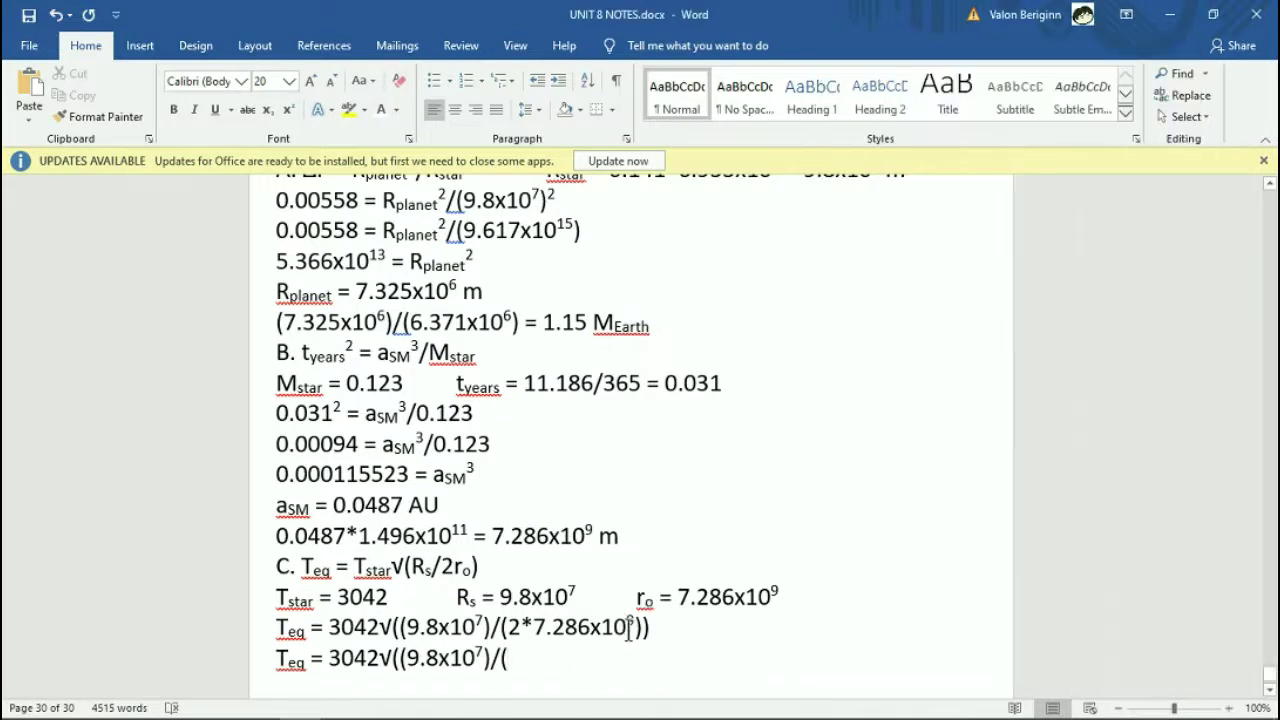
pyautogui.write('3.643')
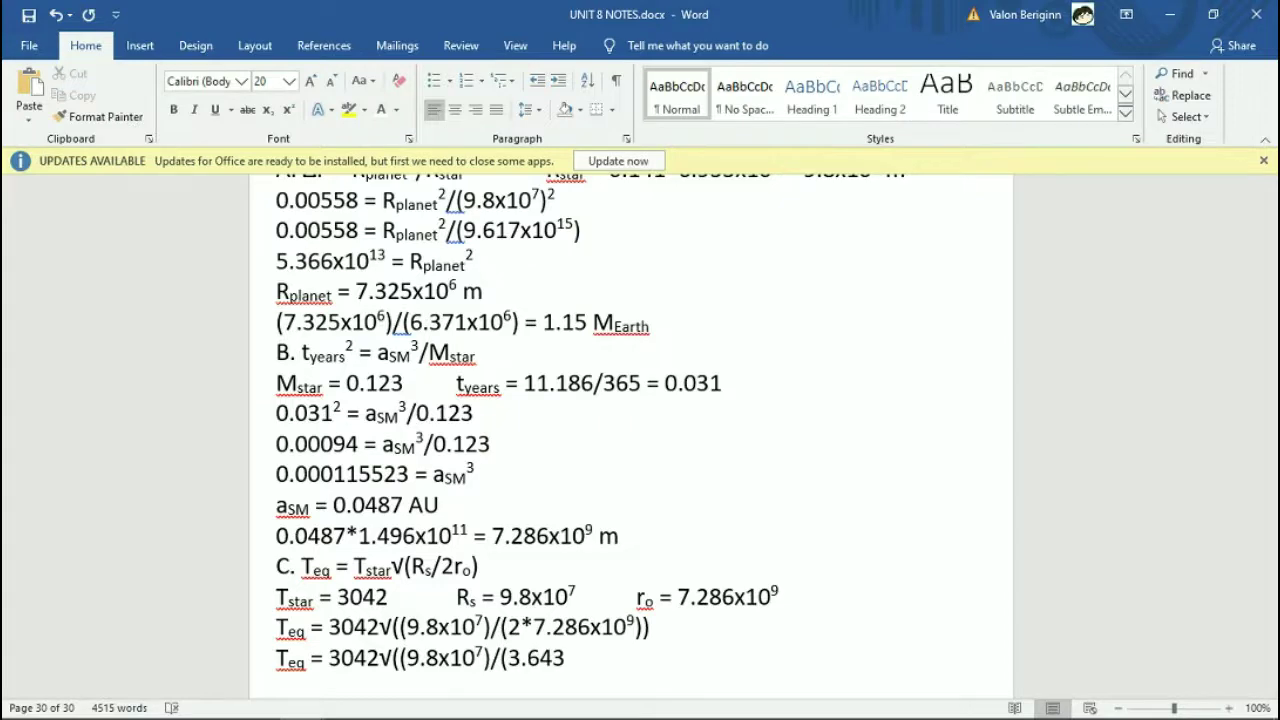
# Switch to Calculator, reverse the halving by multiplying by 2, and double the orbital radius.
pyautogui.hotkey('alt', 'Tab')
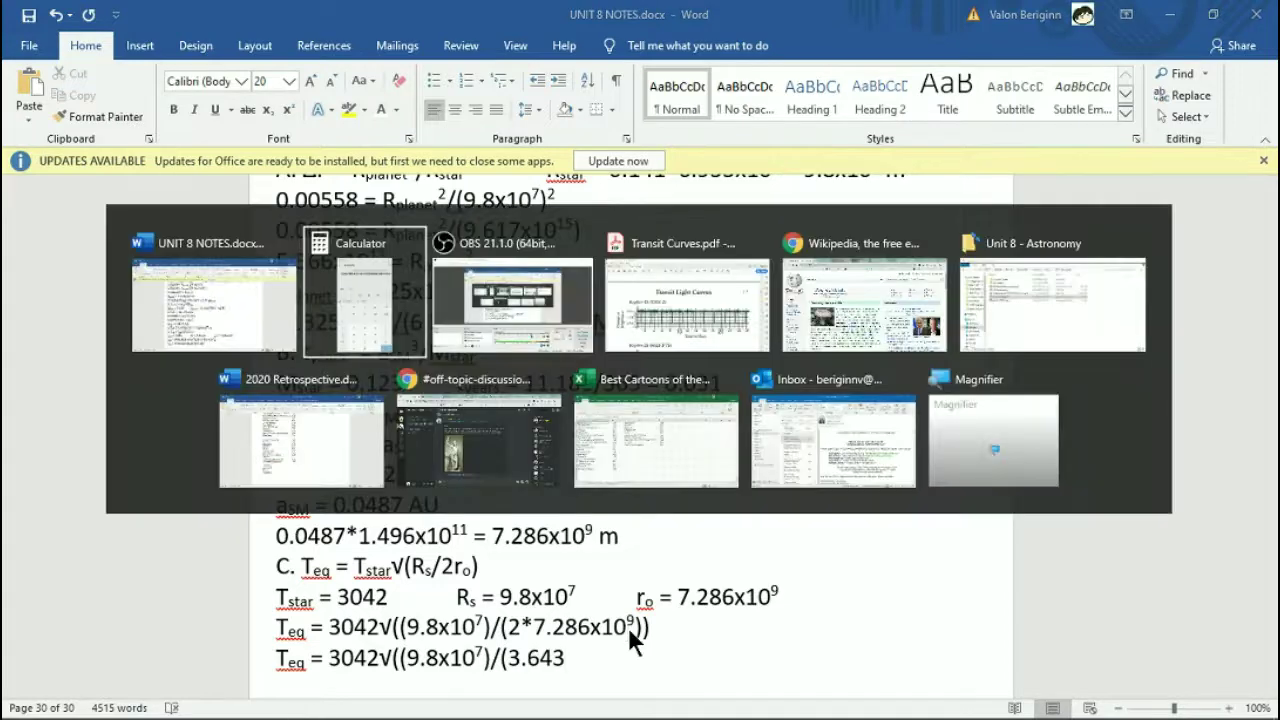
pyautogui.write('2')
pyautogui.press('Return')
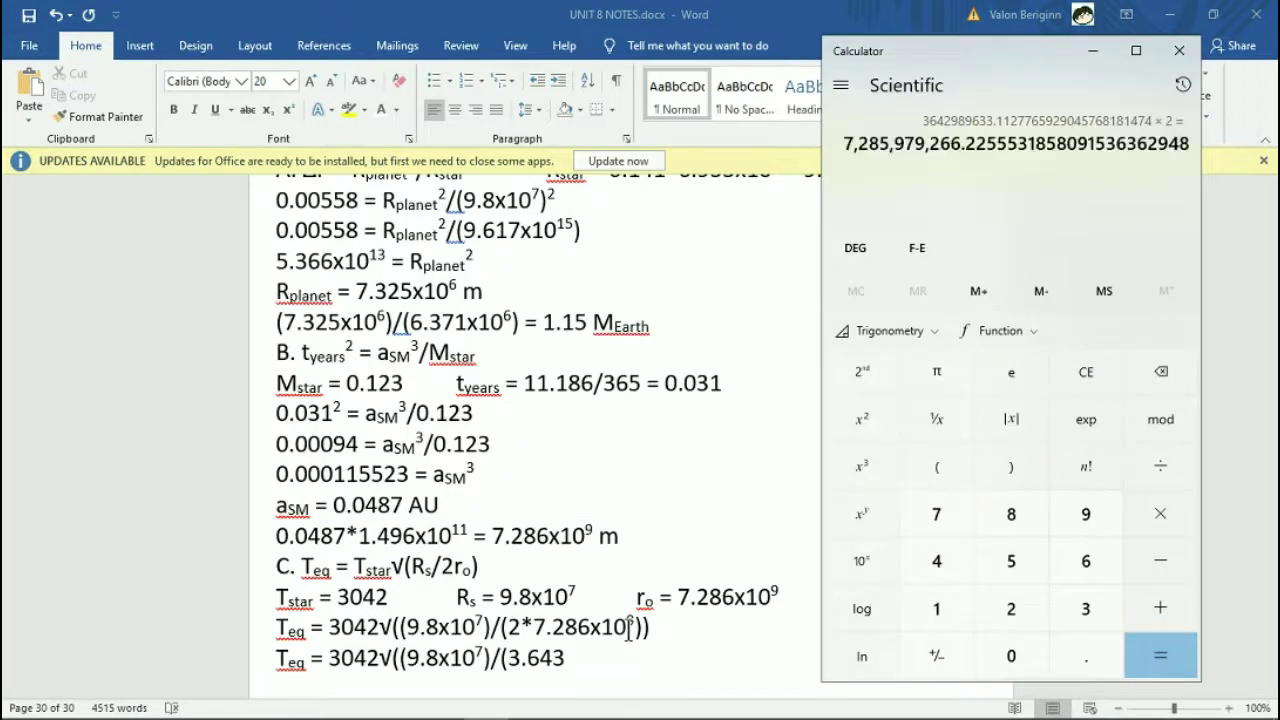
pyautogui.write('*2')
pyautogui.press('Return')
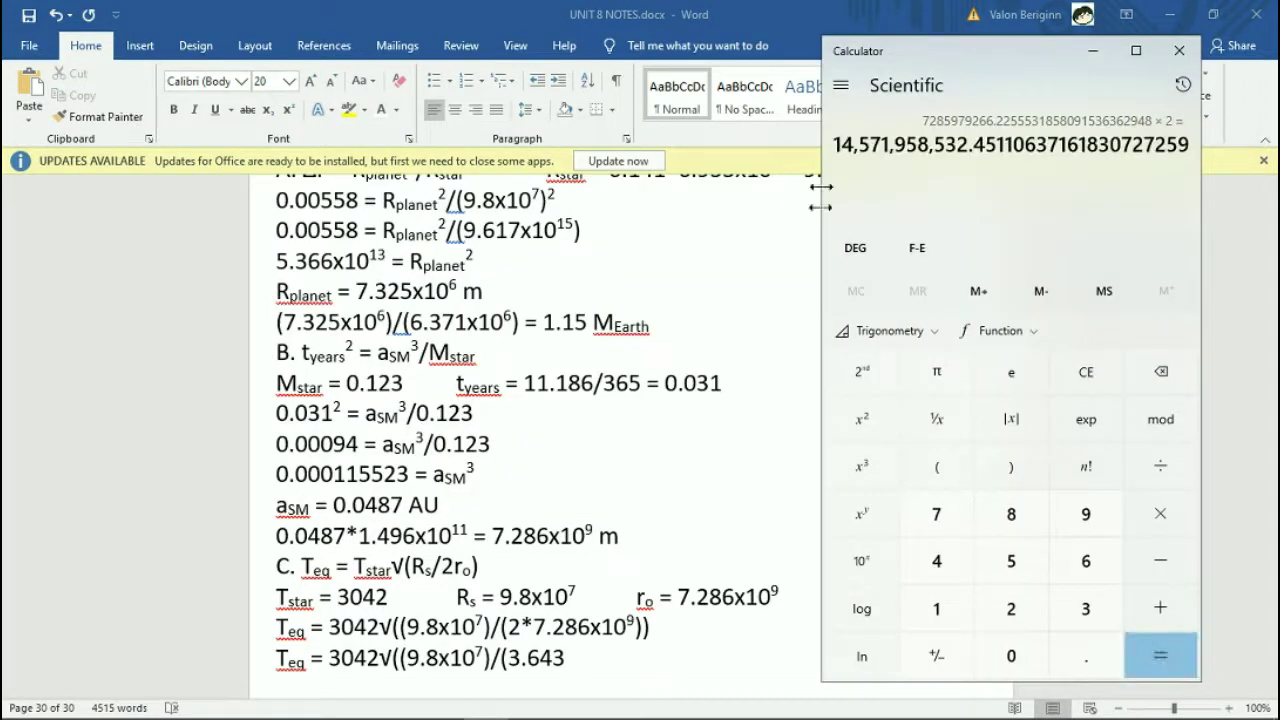
# Back in Word, replace 3.643 in the denominator with "1.457x10⁸", 8 as superscript, and close both brackets.
pyautogui.click(594, 649)
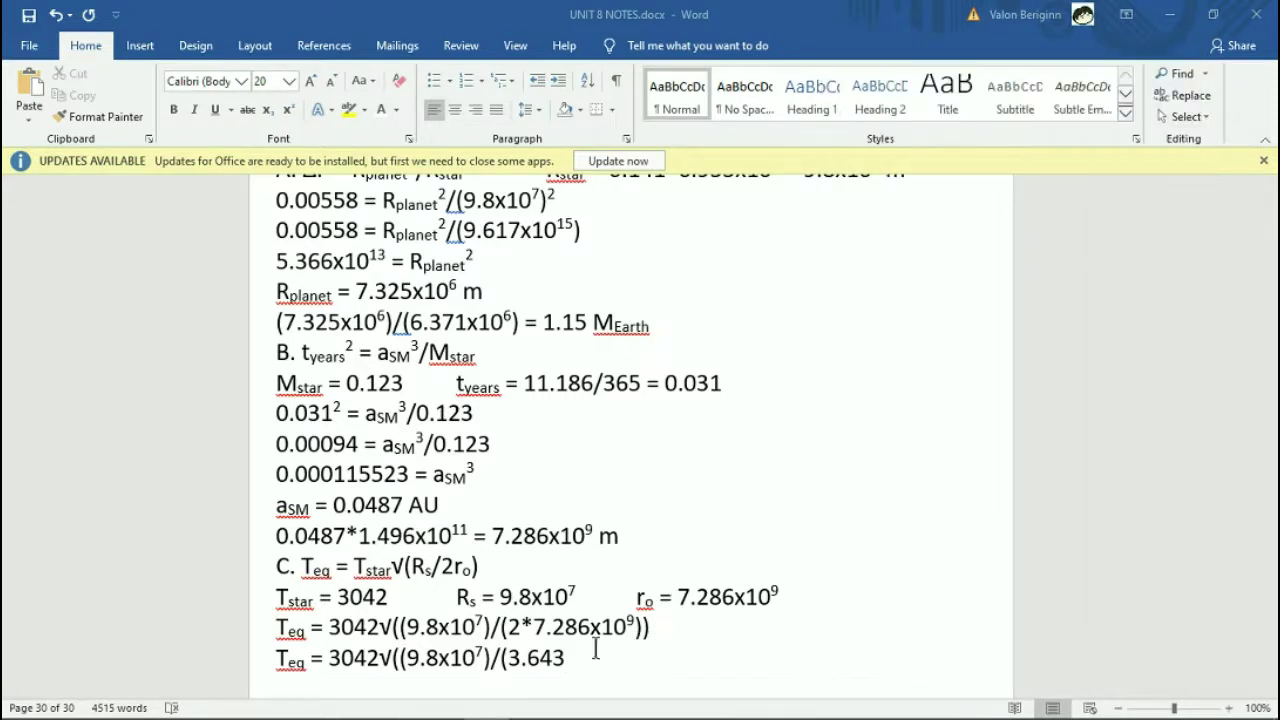
pyautogui.hotkey('shift', 'Left')
pyautogui.hotkey('shift', 'Left')
pyautogui.hotkey('shift', 'Left')
pyautogui.hotkey('shift', 'Left')
pyautogui.hotkey('shift', 'Left')
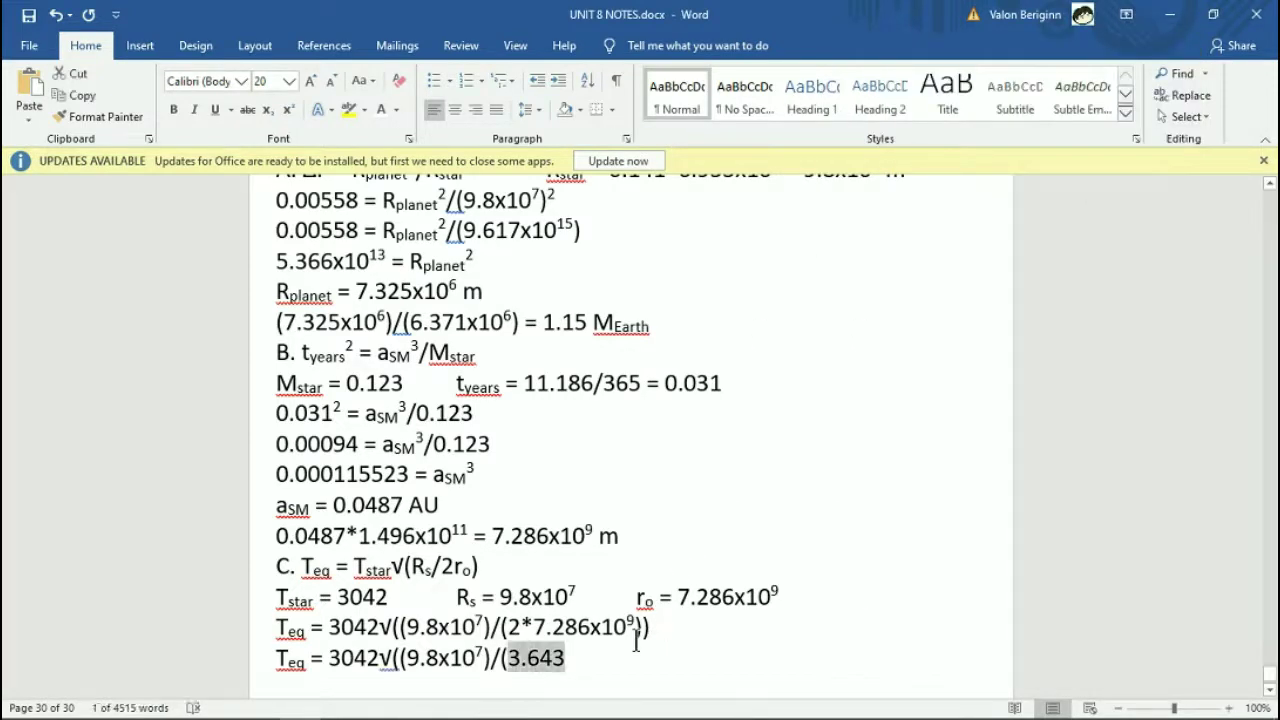
pyautogui.write('1.457x10')
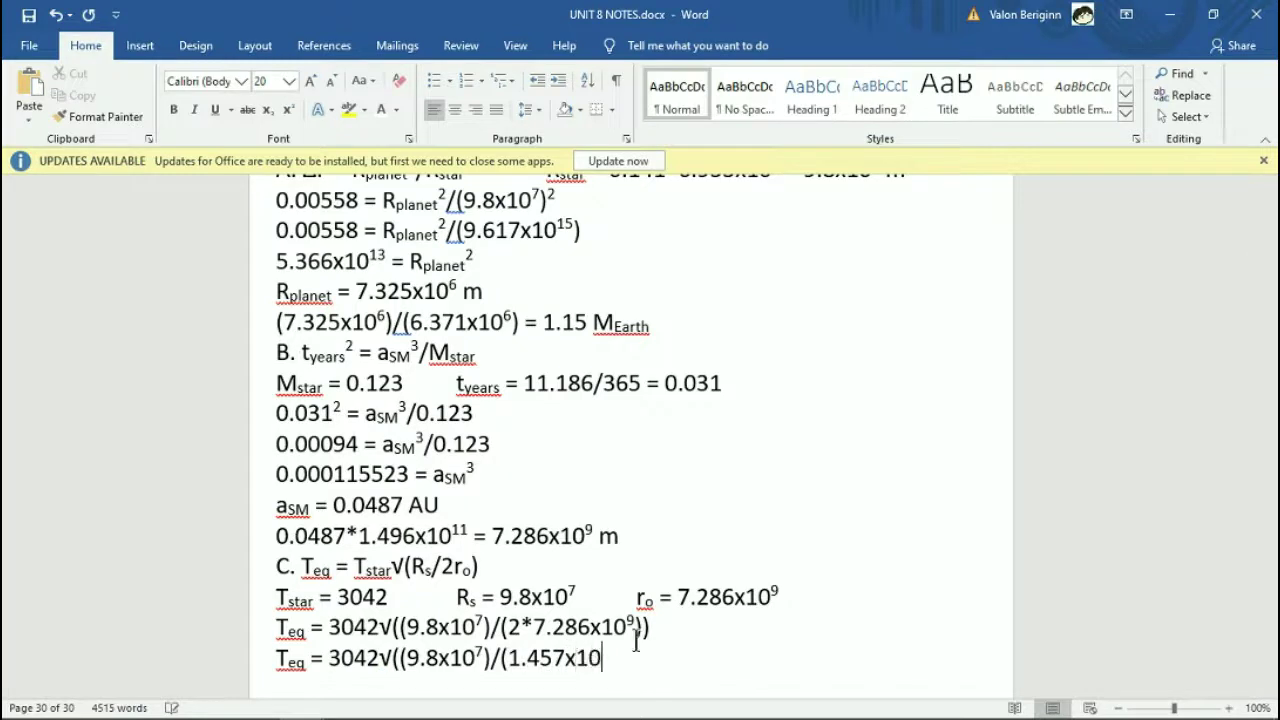
pyautogui.hotkey('ctrl', 'shift', '=')
pyautogui.write('8')
pyautogui.hotkey('ctrl', 'shift', '=')
pyautogui.write('))')
# Start the next line with "Teq = 3042√(", setting "eq" as subscript.
pyautogui.press('Return')
pyautogui.write('T')
pyautogui.hotkey('ctrl', '=')
pyautogui.write('eq')
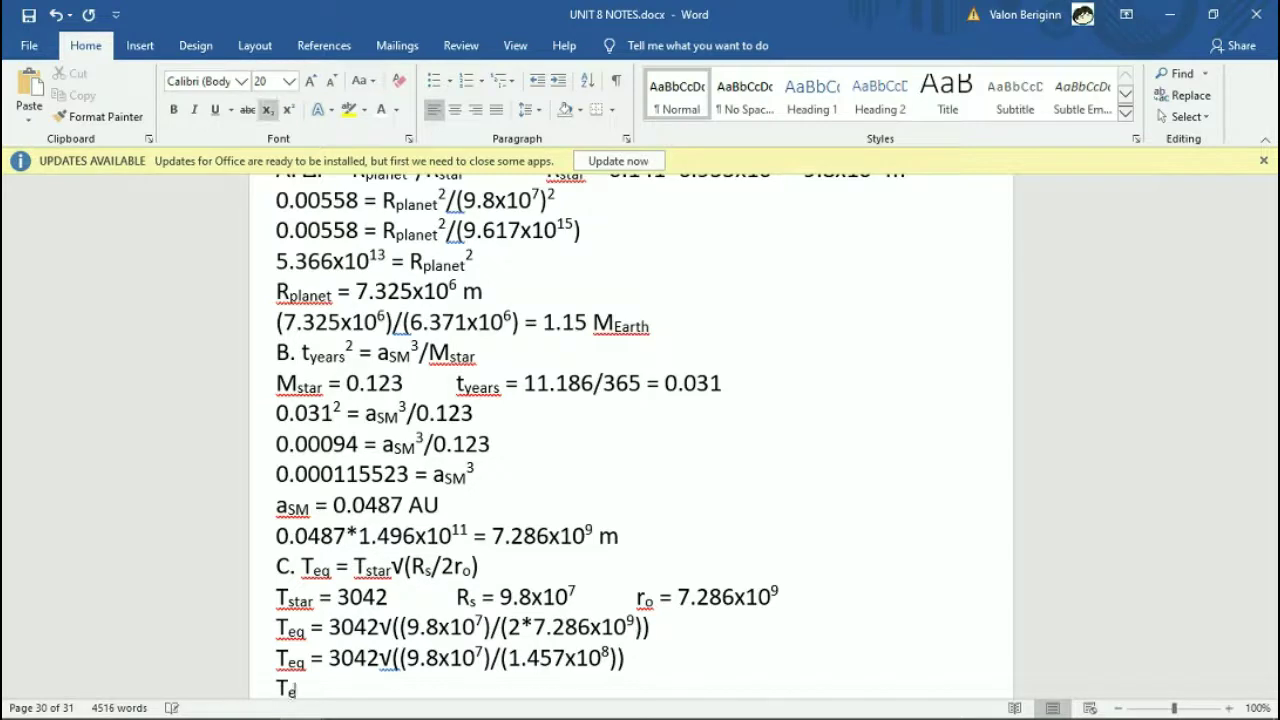
pyautogui.hotkey('ctrl', '=')
pyautogui.write('= 3042')
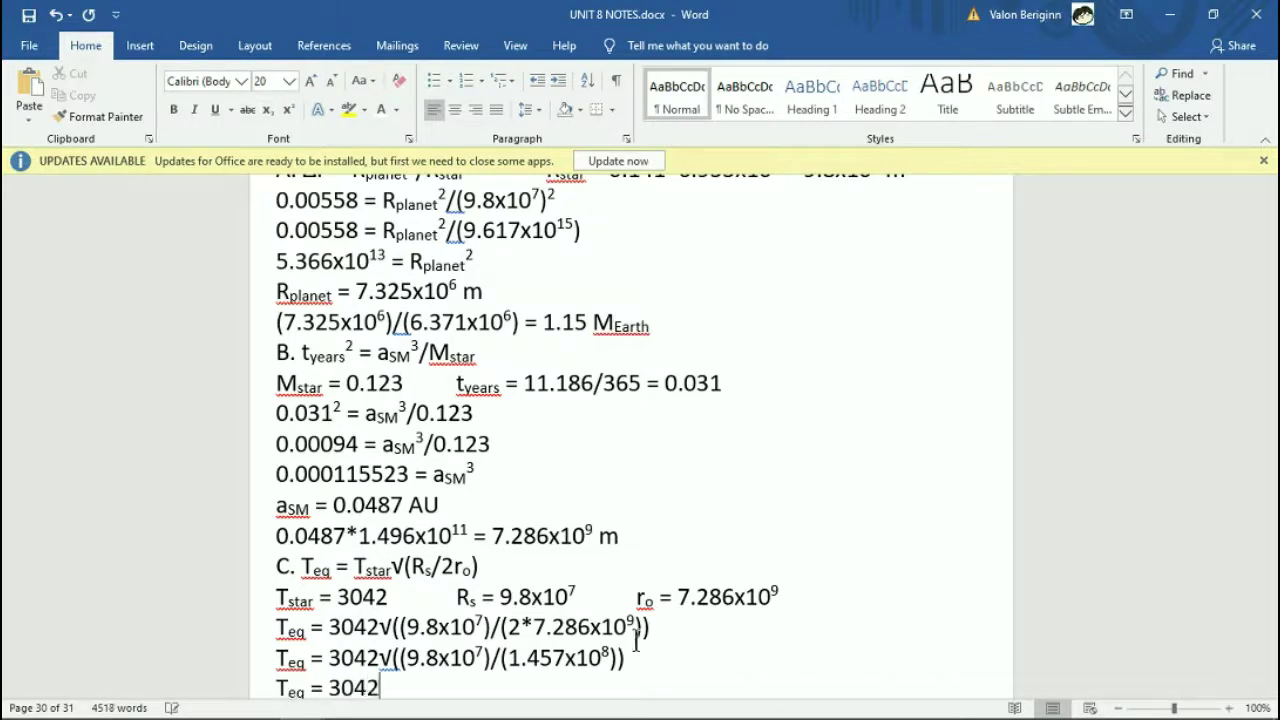
pyautogui.write('√((')
# Switch to Calculator, divide the doubled radius by 9.8 and by 10^7, and take the reciprocal of the result.
pyautogui.hotkey('alt', 'Tab')
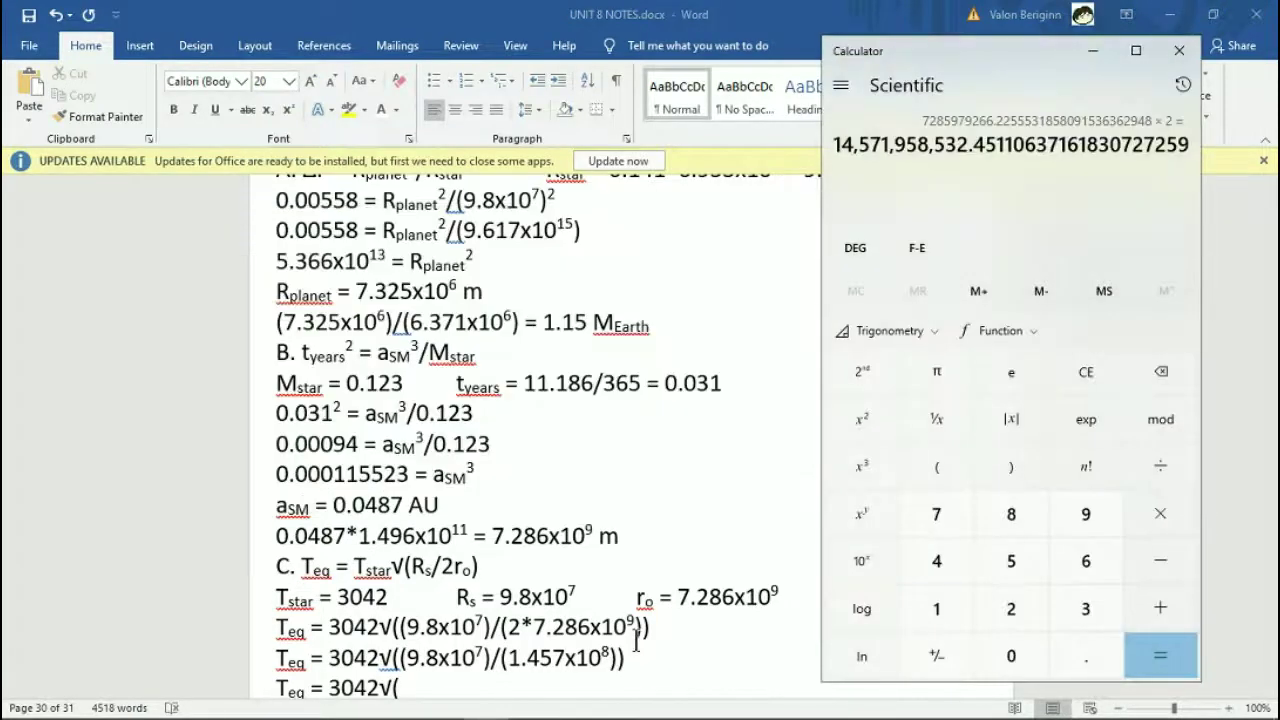
pyautogui.write('/9.8')
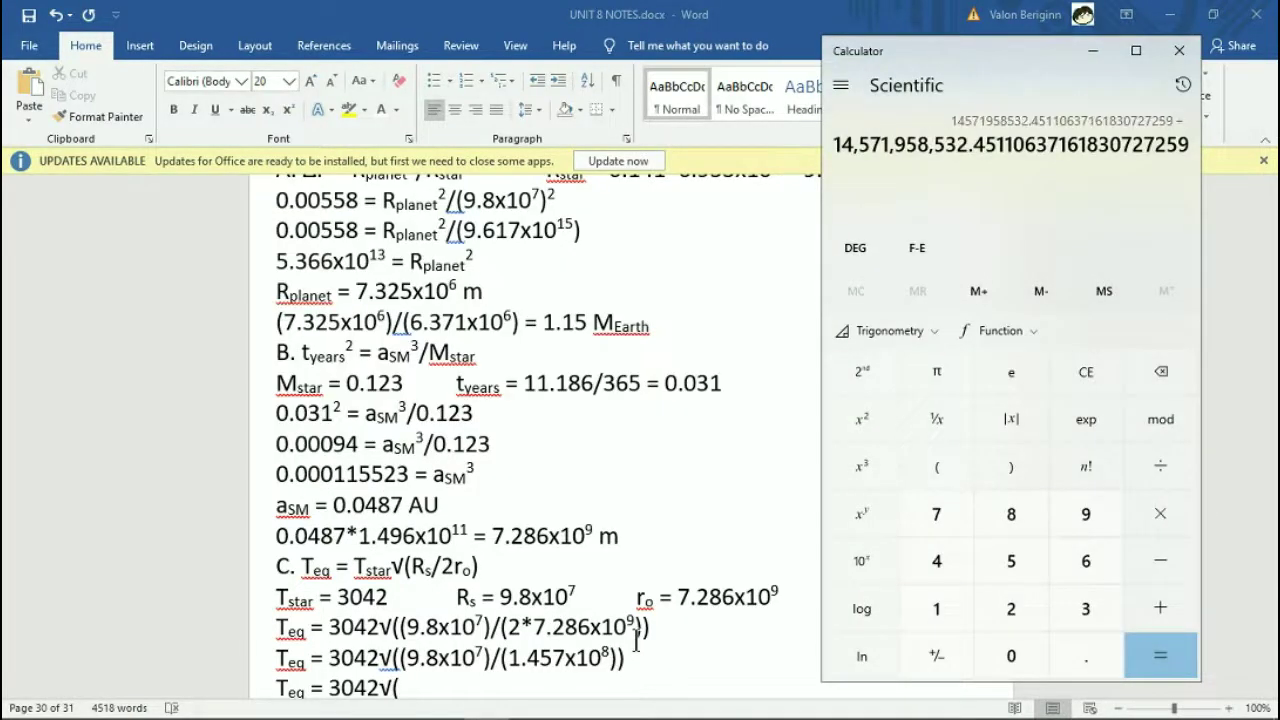
pyautogui.write('/10')
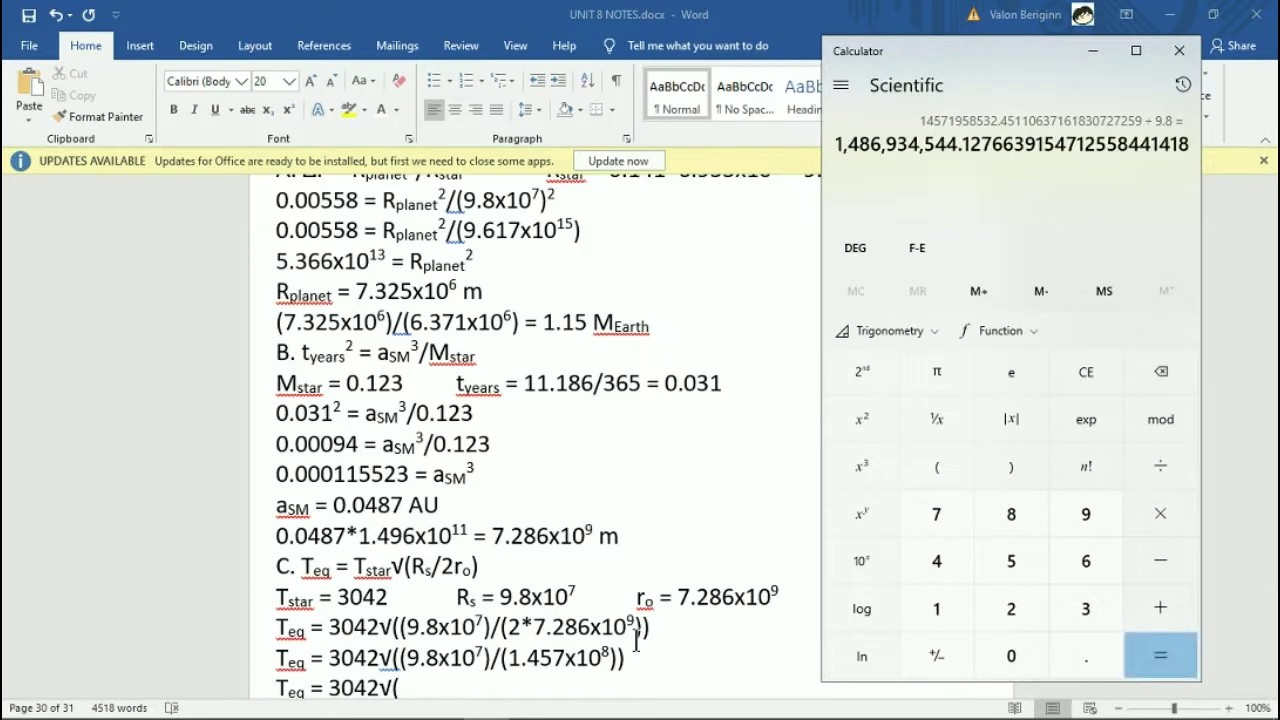
pyautogui.click(853, 508)
pyautogui.write('7')
pyautogui.press('Return')
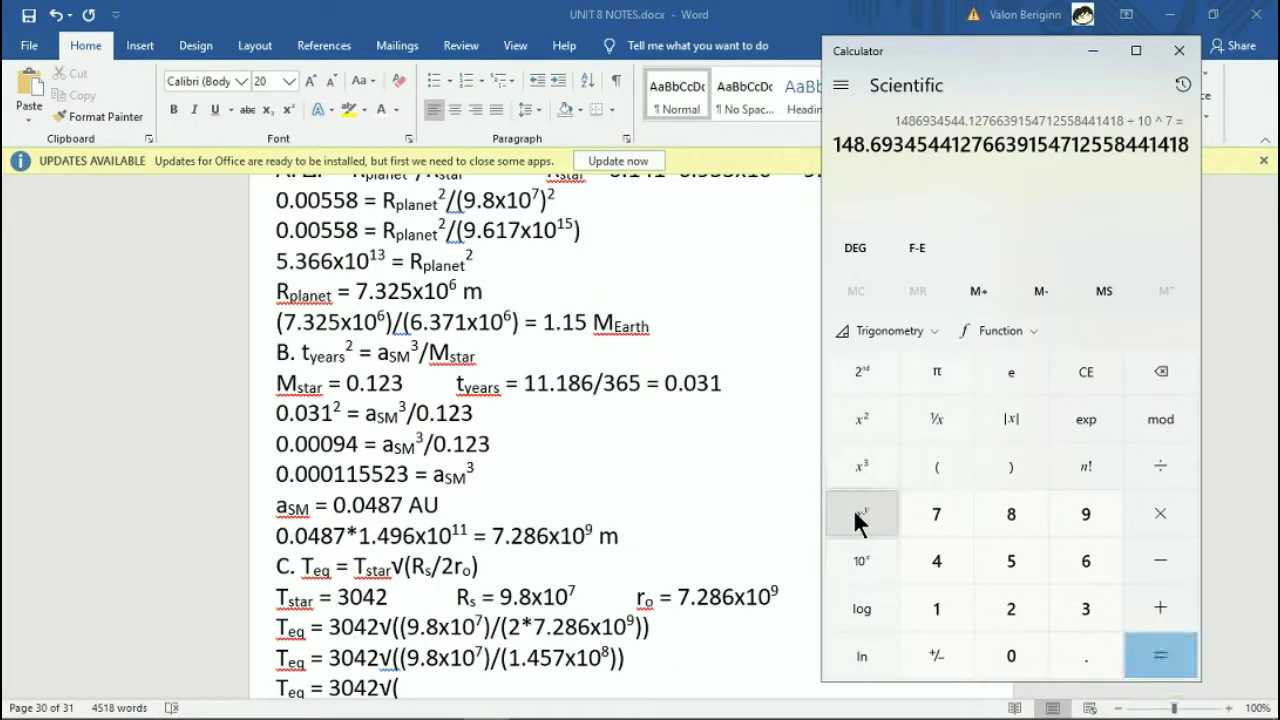
pyautogui.click(945, 414)
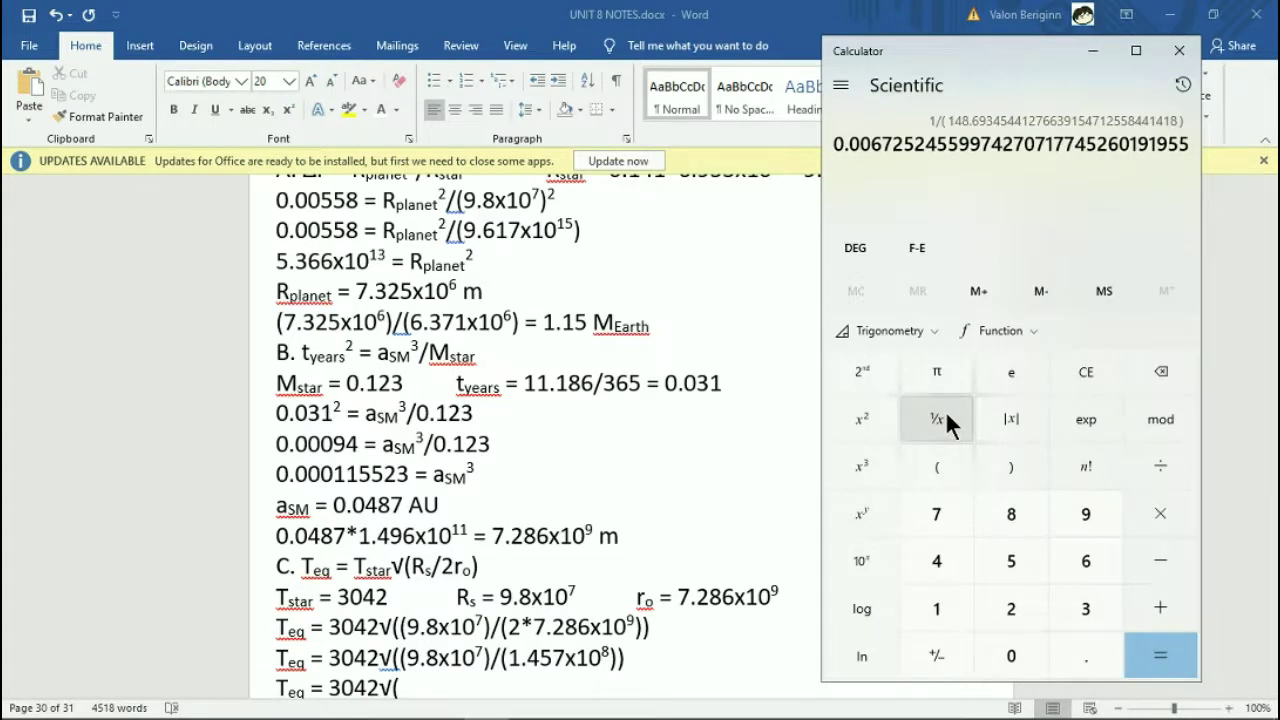
# Back in Word, enter the ratio 0.006725 under the square root, check it against Calculator, and close the bracket.
pyautogui.click(502, 683)
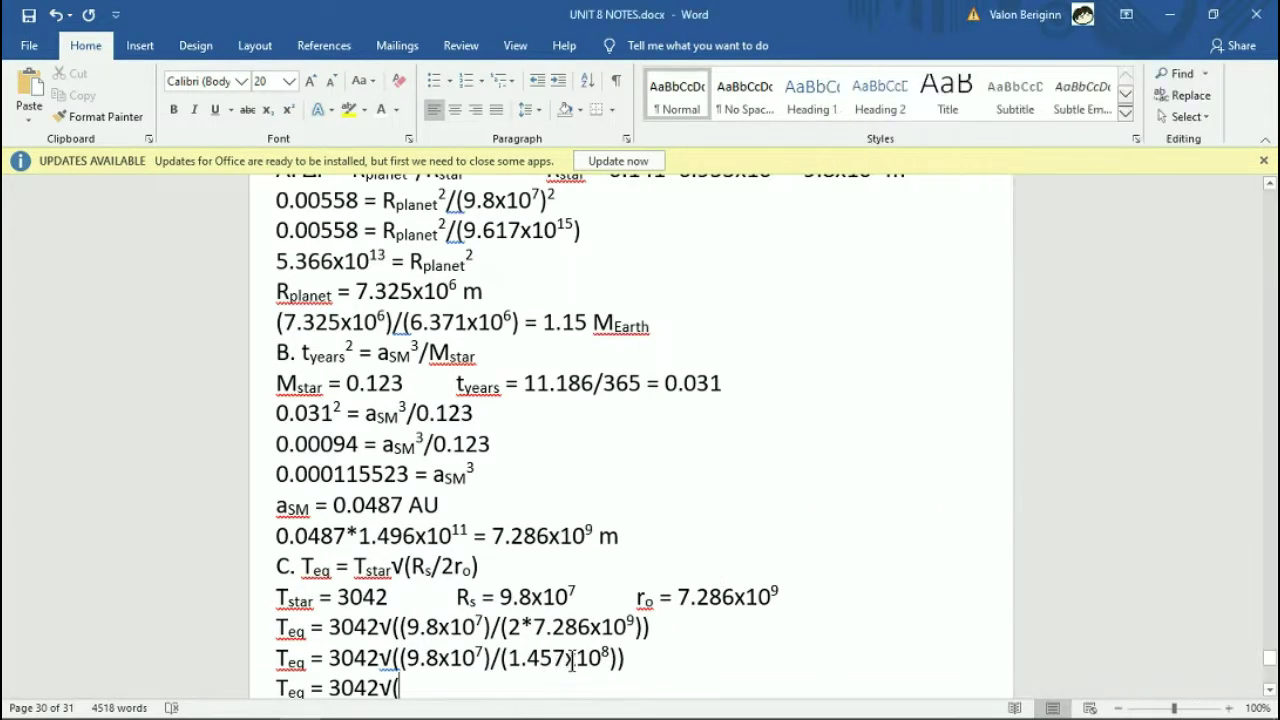
pyautogui.write('0.006725')
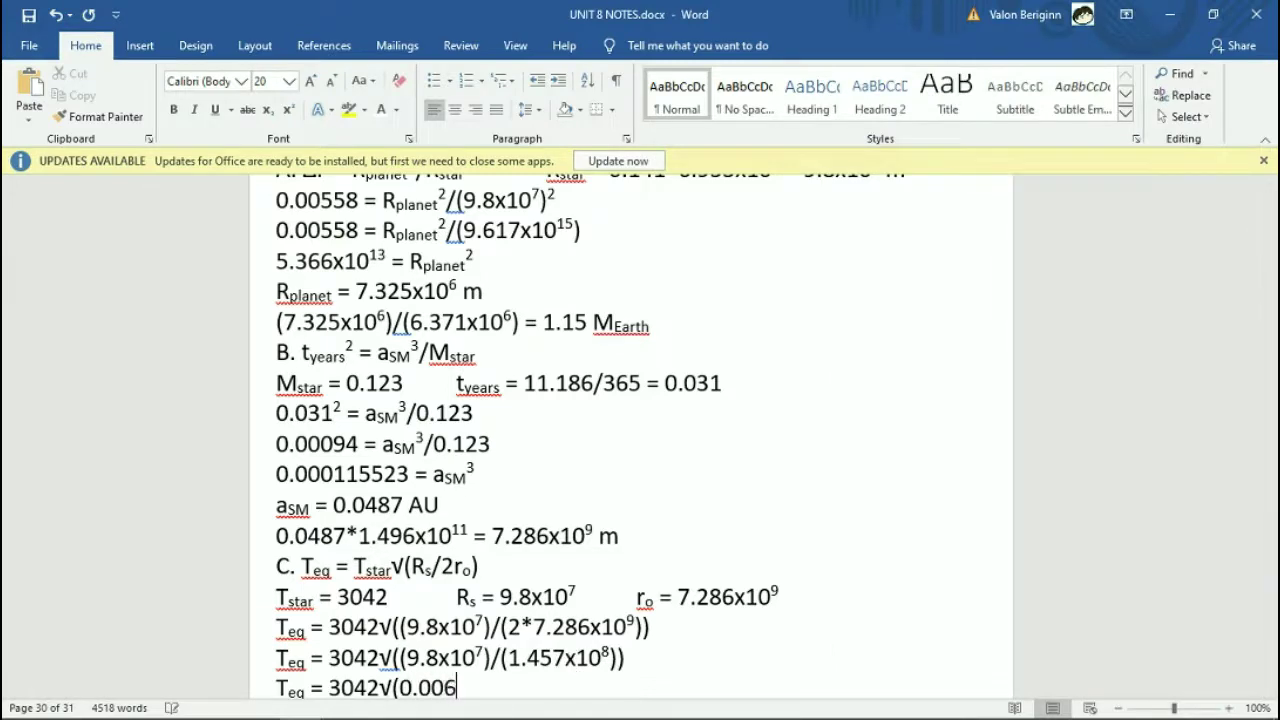
pyautogui.hotkey('alt', 'Tab')
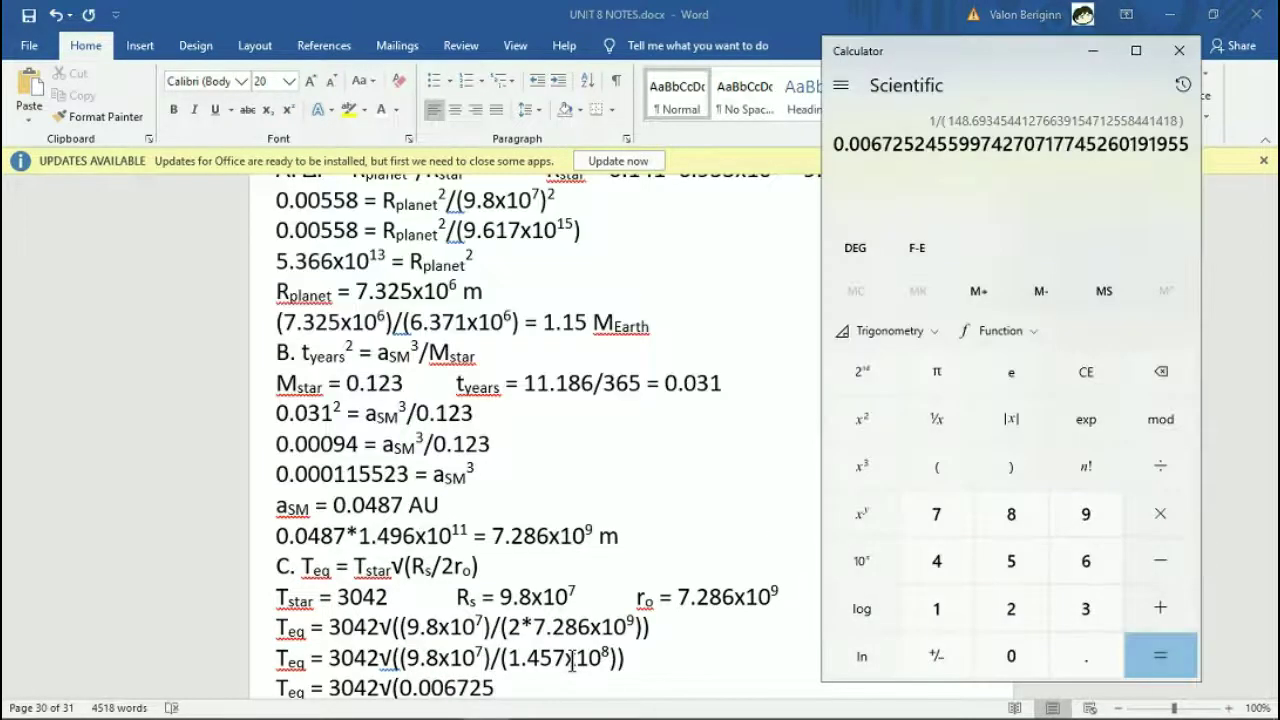
pyautogui.hotkey('alt', 'Tab')
pyautogui.write(')')
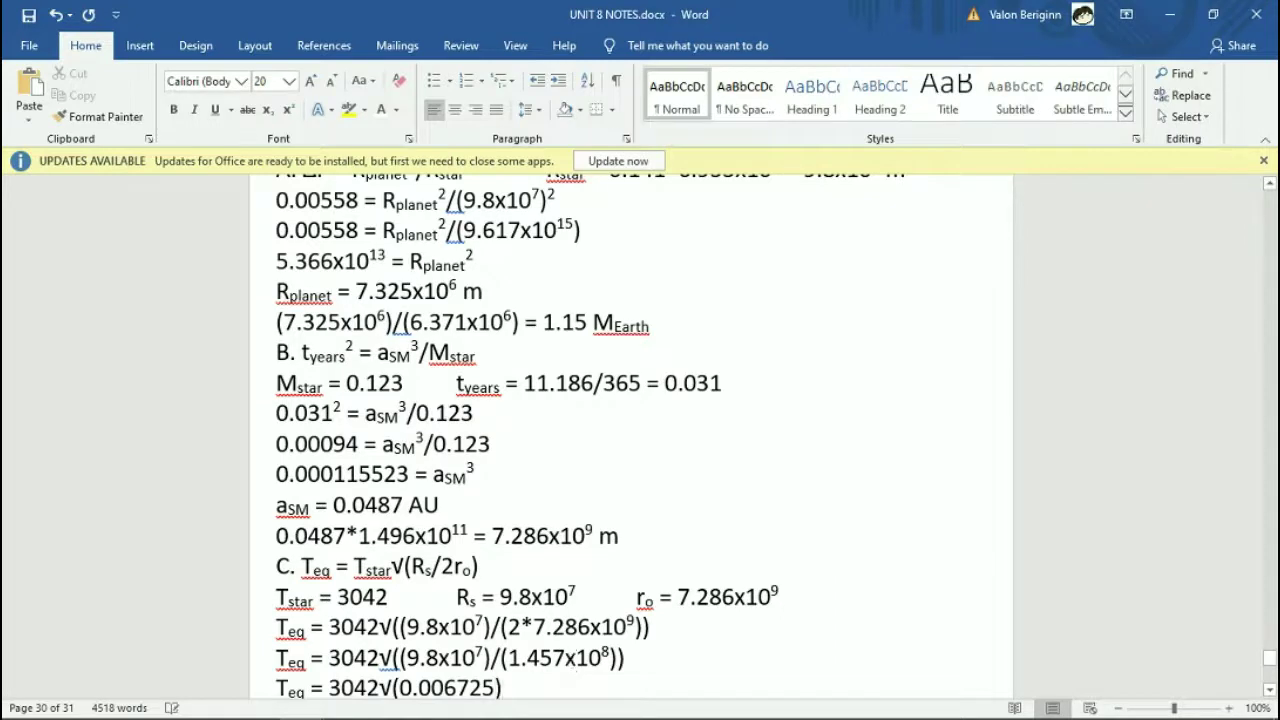
# On a new line enter "Teq = 3042*", with "eq" as subscript.
pyautogui.press('Return')
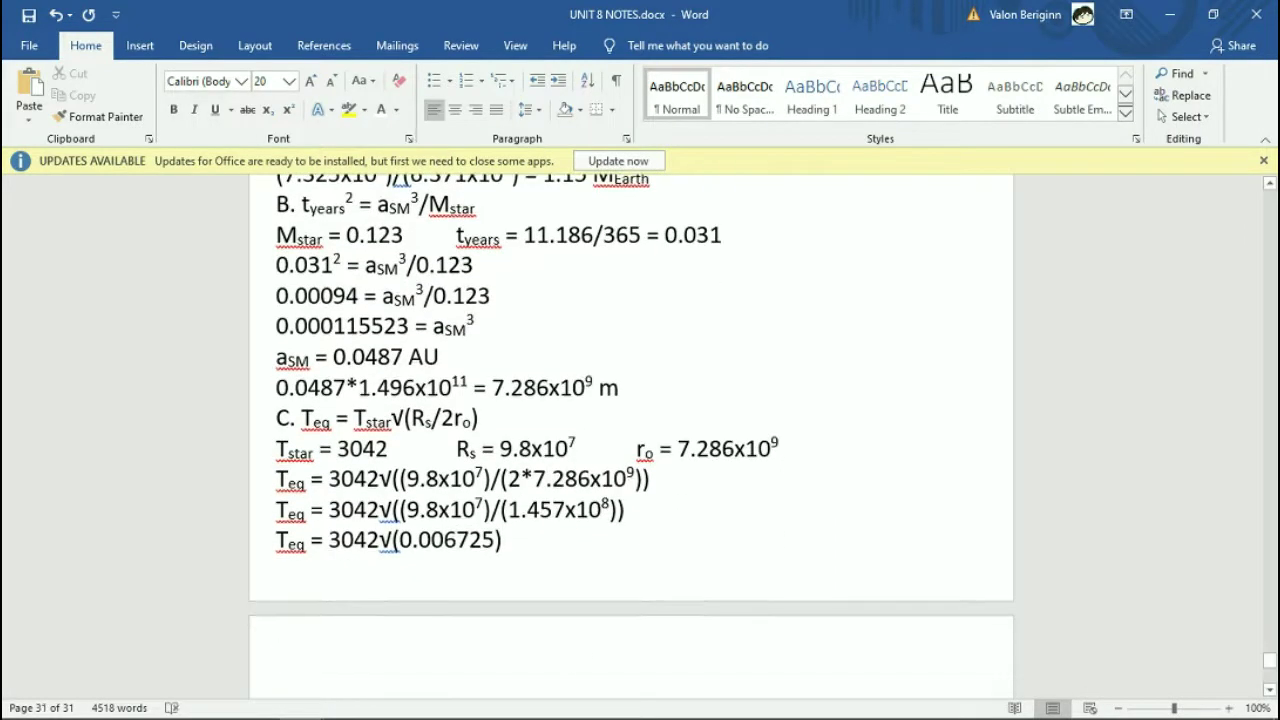
pyautogui.write('T')
pyautogui.hotkey('ctrl', '=')
pyautogui.write('eq')
pyautogui.hotkey('ctrl', '=')
pyautogui.write('= ')
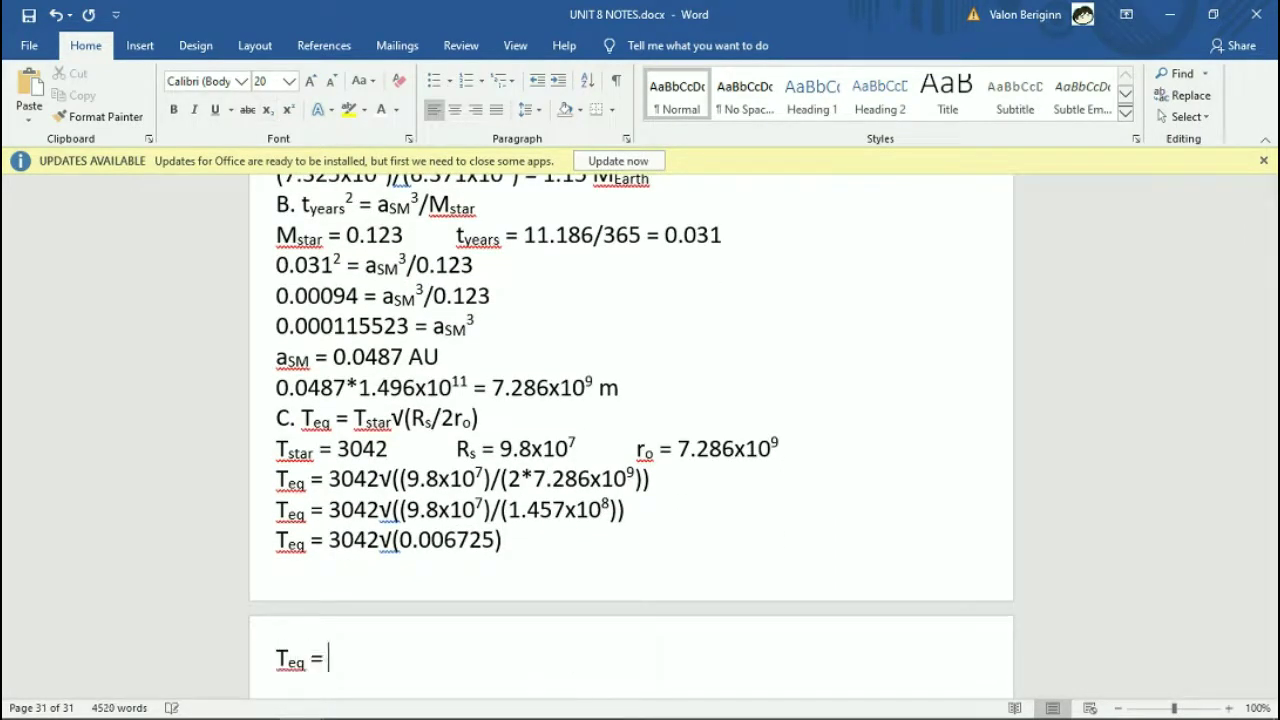
pyautogui.write('3042*')
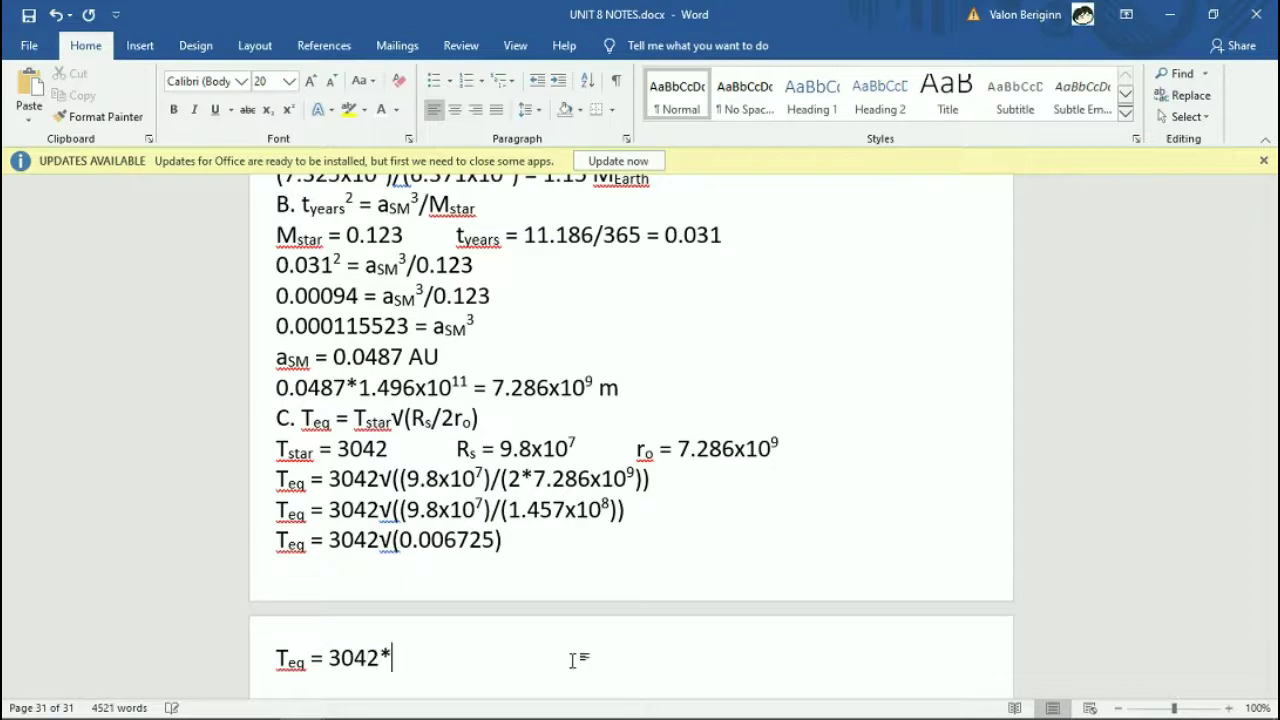
# Take the square root of the ratio in Calculator and add 0.082 after "3042*" in the Word notes.
pyautogui.hotkey('alt', 'Tab')
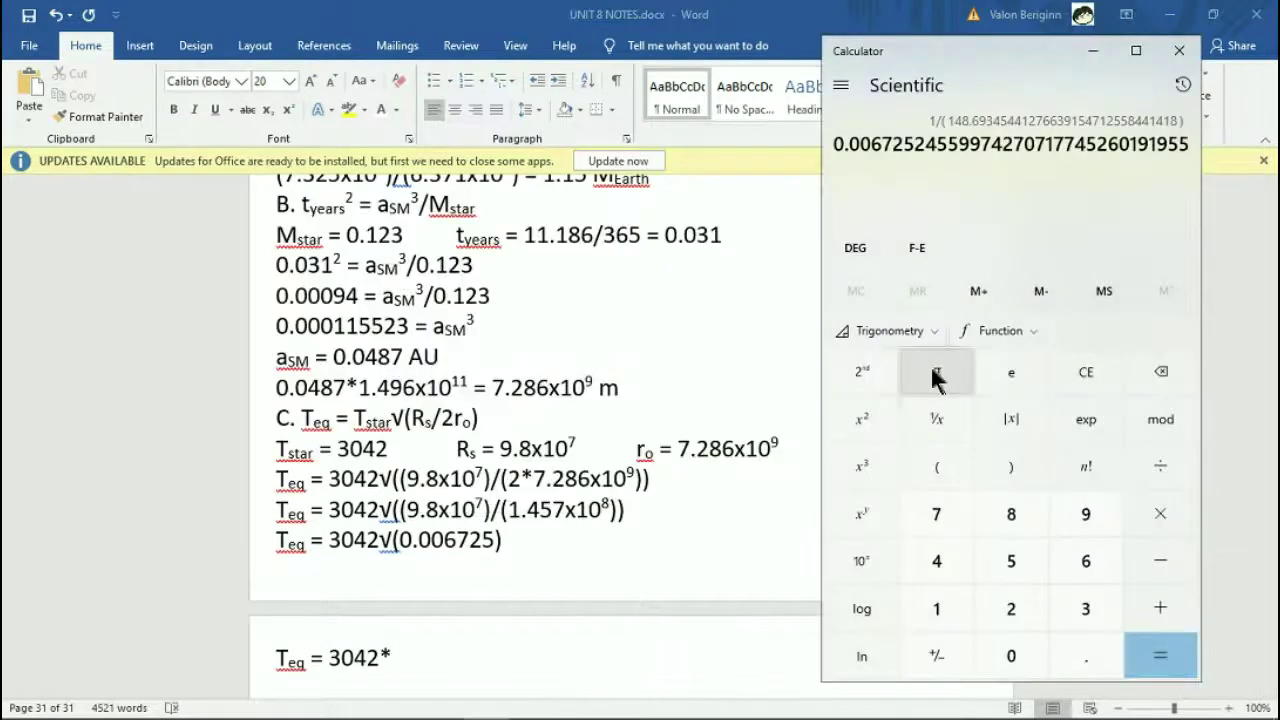
pyautogui.click(866, 376)
pyautogui.click(868, 418)
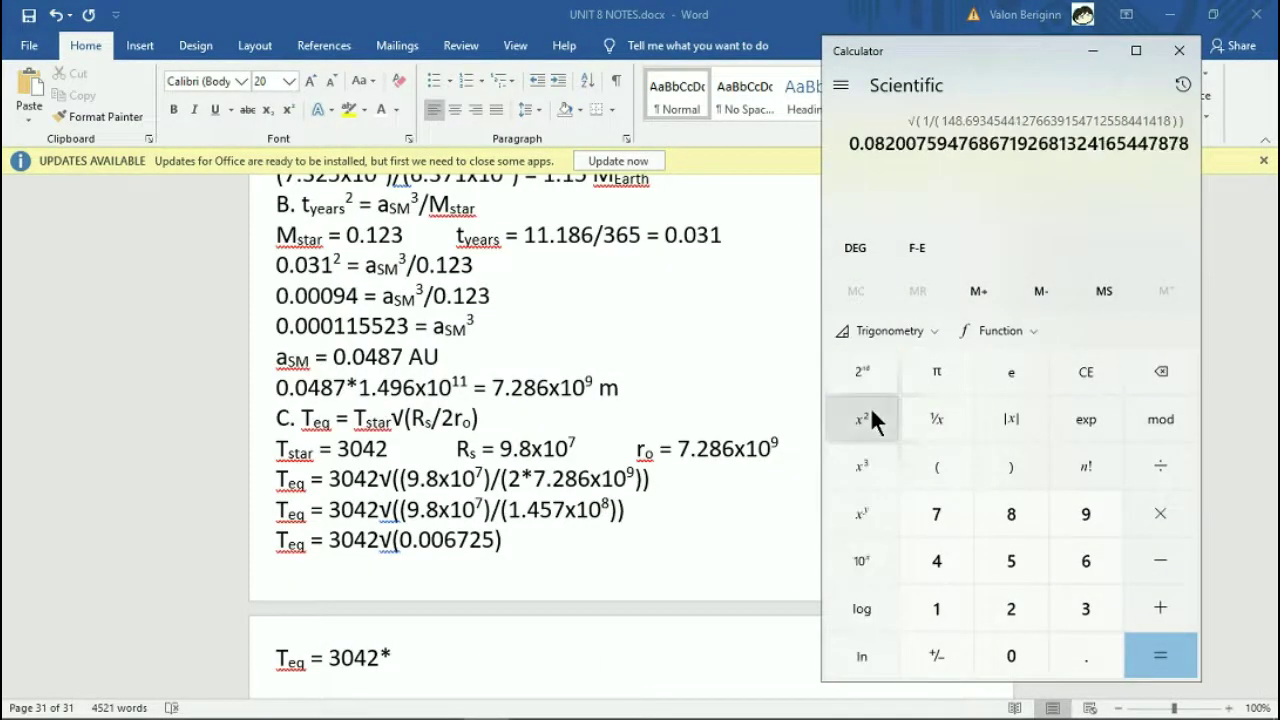
pyautogui.click(451, 656)
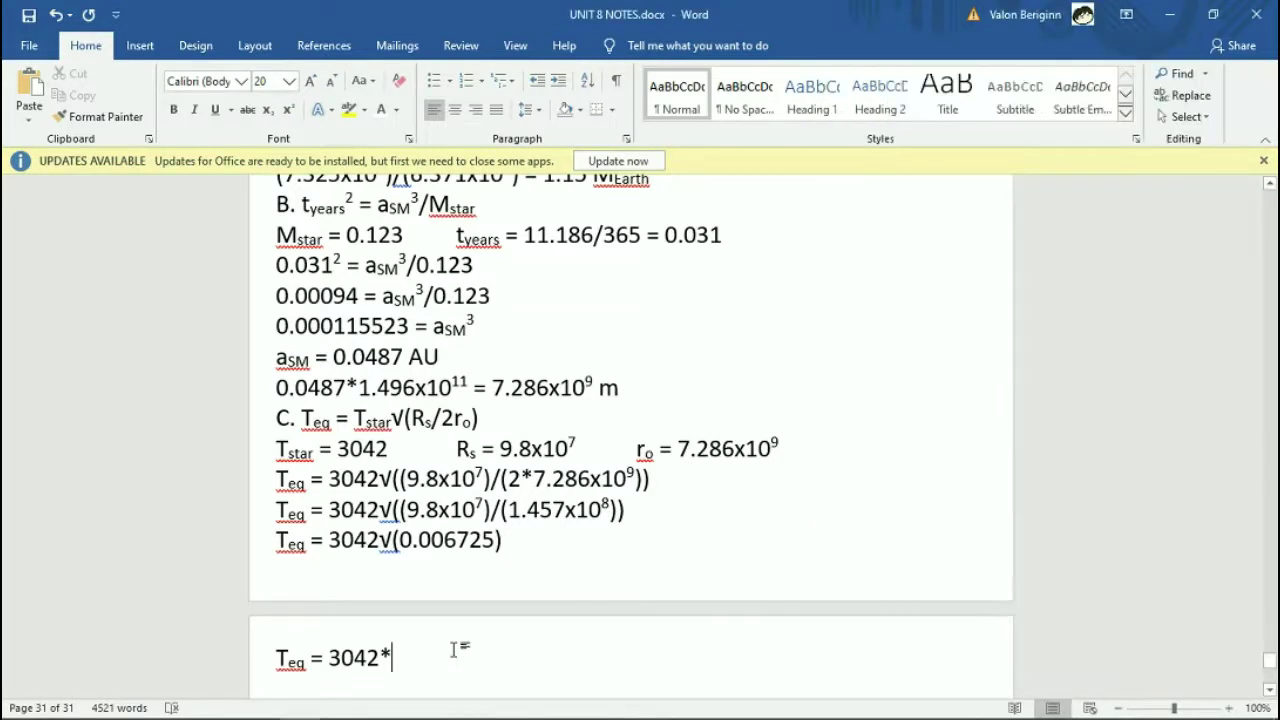
pyautogui.write('0.082')
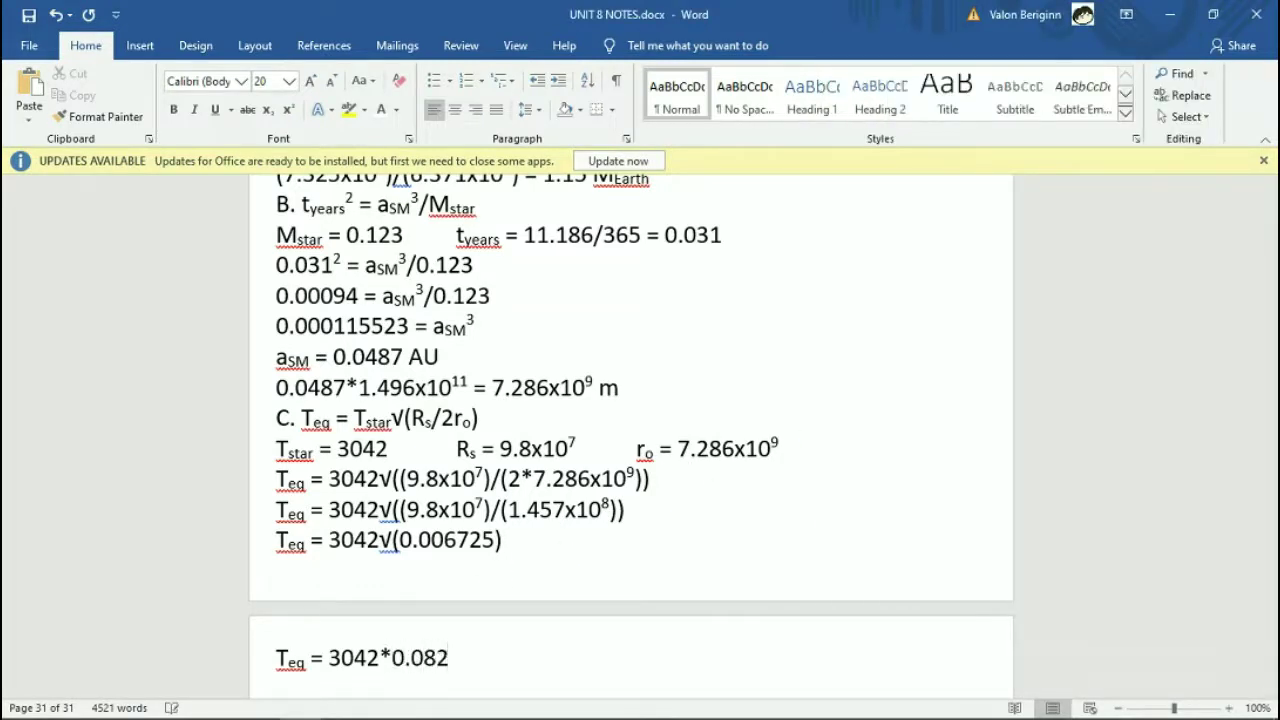
# Below the "3042*0.082" line, enter a new line "Teq =" with "eq" as subscript.
pyautogui.press('Return')
pyautogui.write('T')
pyautogui.hotkey('ctrl', '=')
pyautogui.write('eq')
pyautogui.hotkey('ctrl', '=')
pyautogui.write('=')
# Bold the answers of parts A and B: 7.325x10^6 m, 1.15 MEarth, 0.0487 AU and 7.286x10^9 m.
pyautogui.scroll(2, 318, 272)
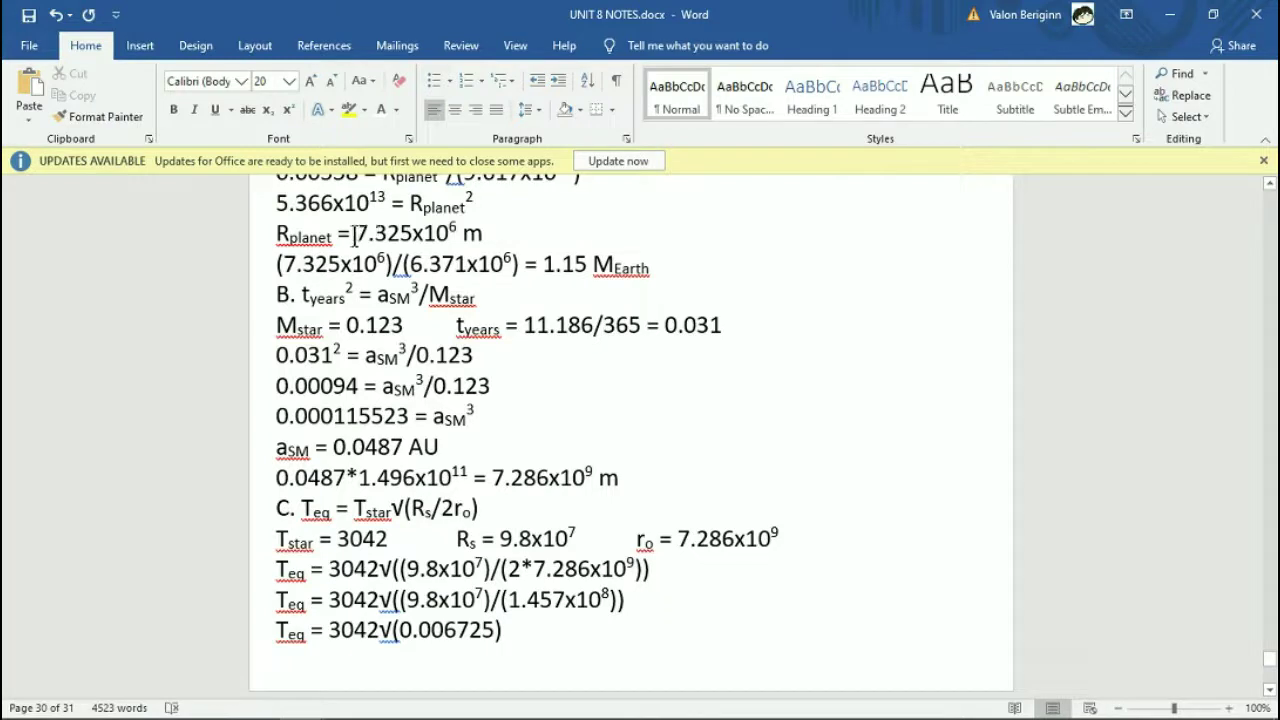
pyautogui.moveTo(353, 236); pyautogui.dragTo(623, 262)
pyautogui.hotkey('ctrl', 'b')
pyautogui.hotkey('ctrl', 'b')
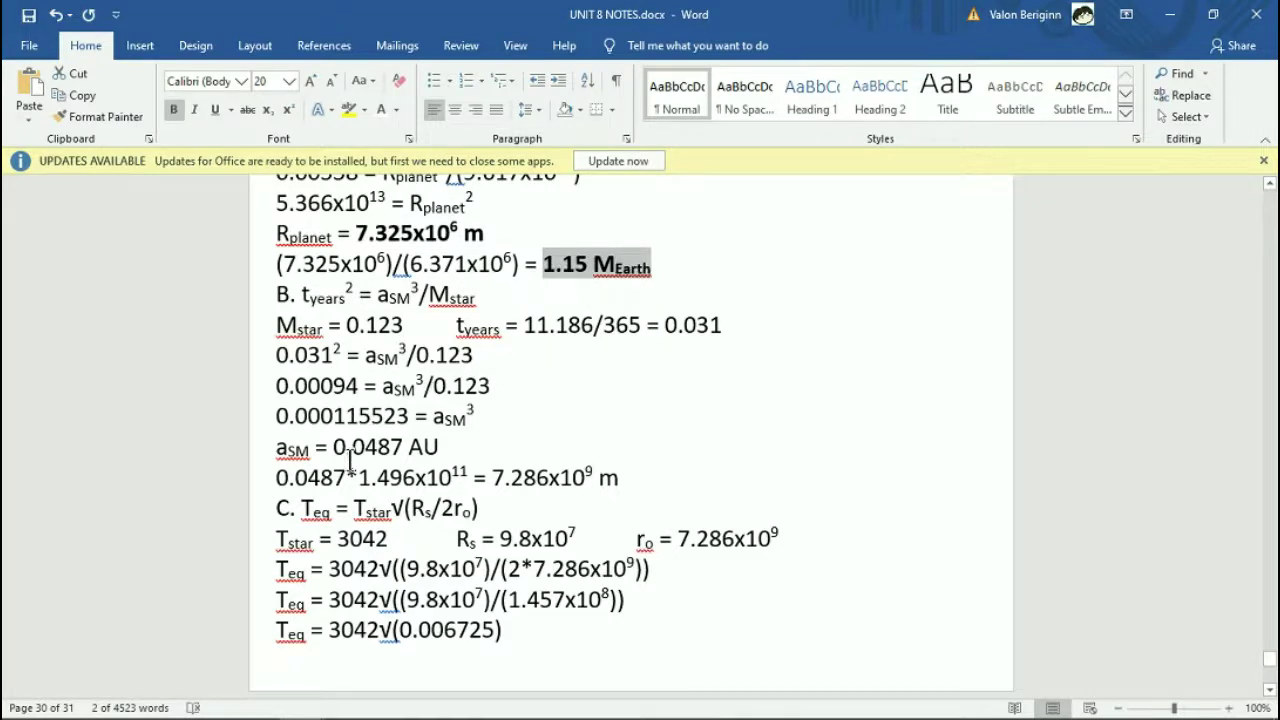
pyautogui.moveTo(335, 447); pyautogui.dragTo(440, 447)
pyautogui.hotkey('ctrl', 'b')
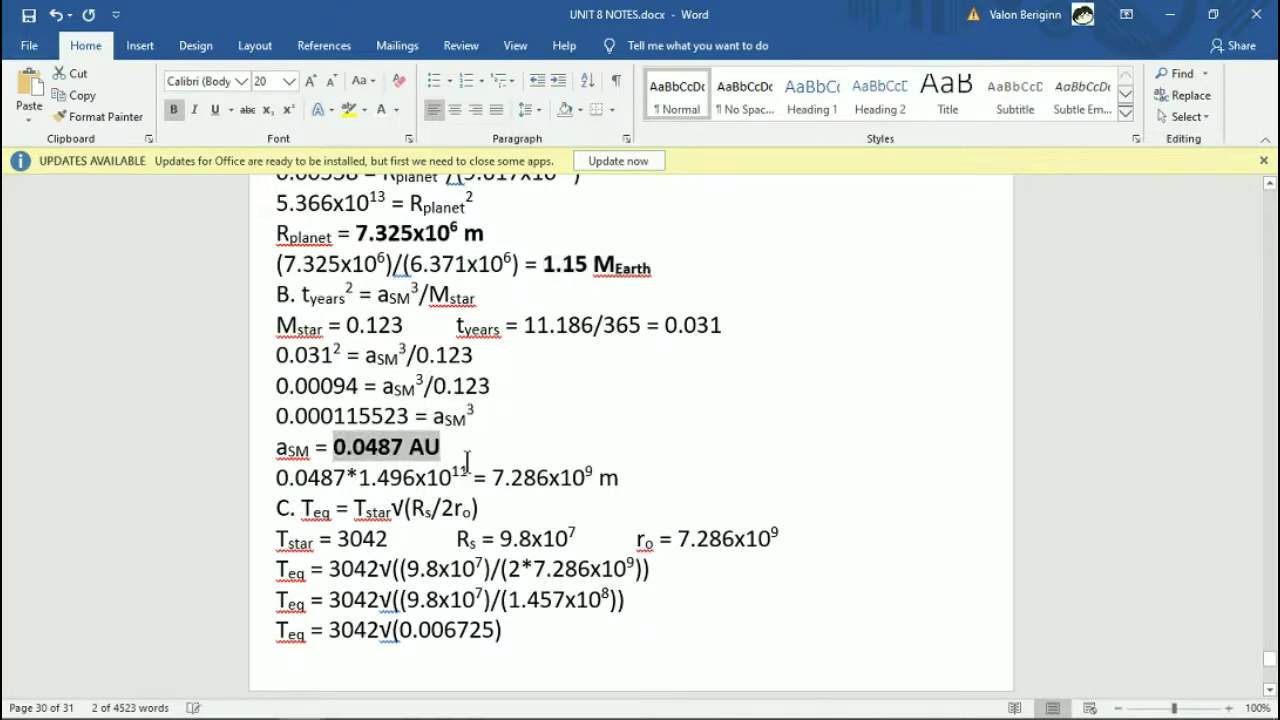
pyautogui.moveTo(494, 478); pyautogui.dragTo(620, 479)
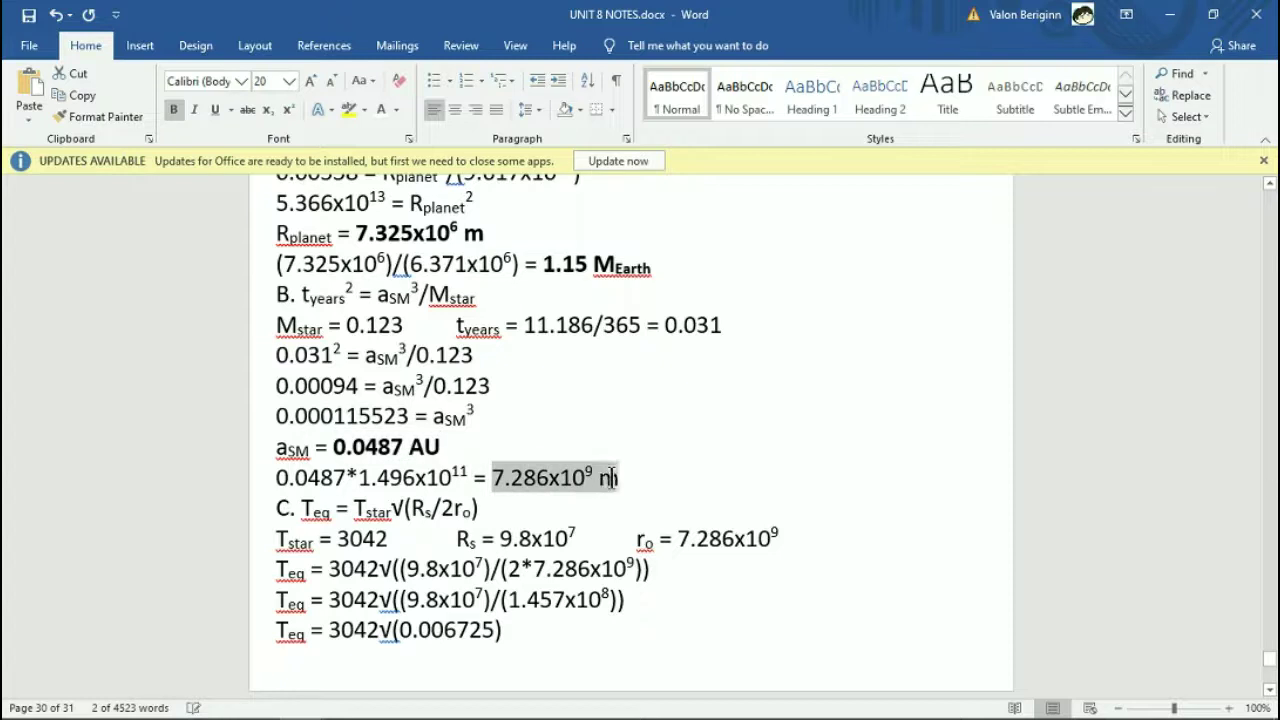
pyautogui.hotkey('ctrl', 'b')
# Turn on bold after the last "Teq =", then switch to Calculator and multiply the square root by 3042.
pyautogui.scroll(-3, 563, 531)
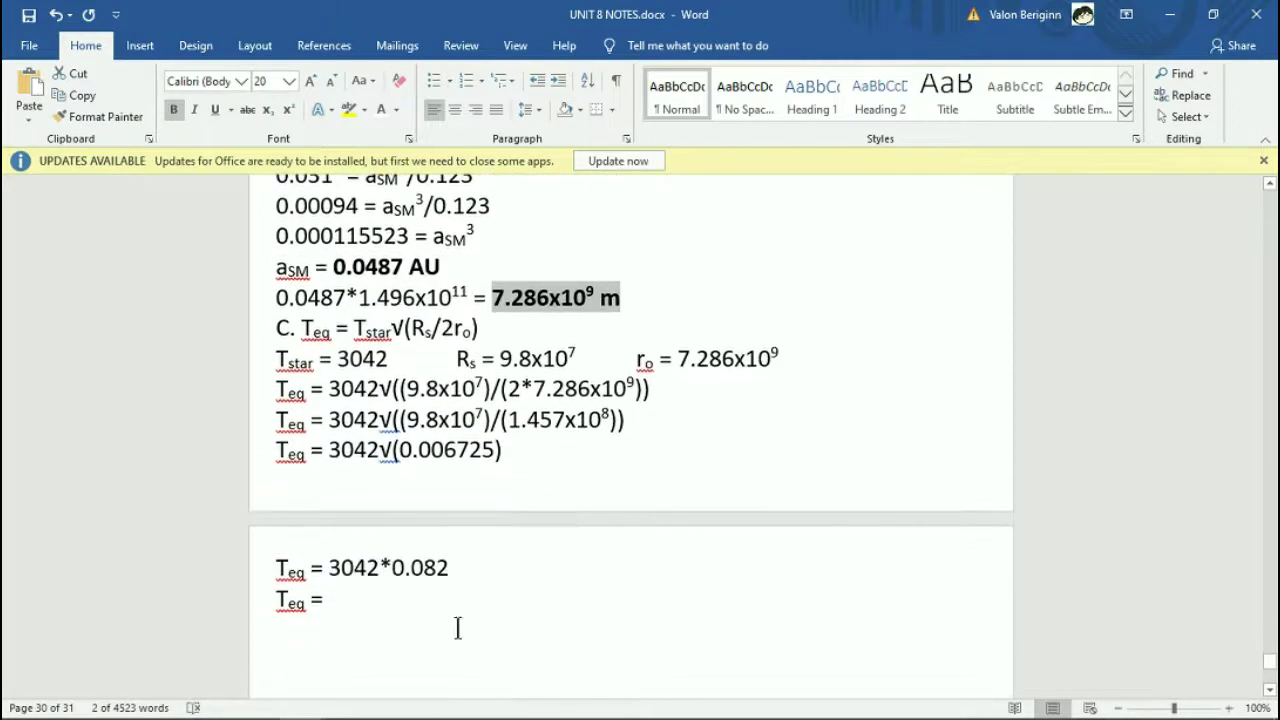
pyautogui.click(390, 617)
pyautogui.click(356, 603)
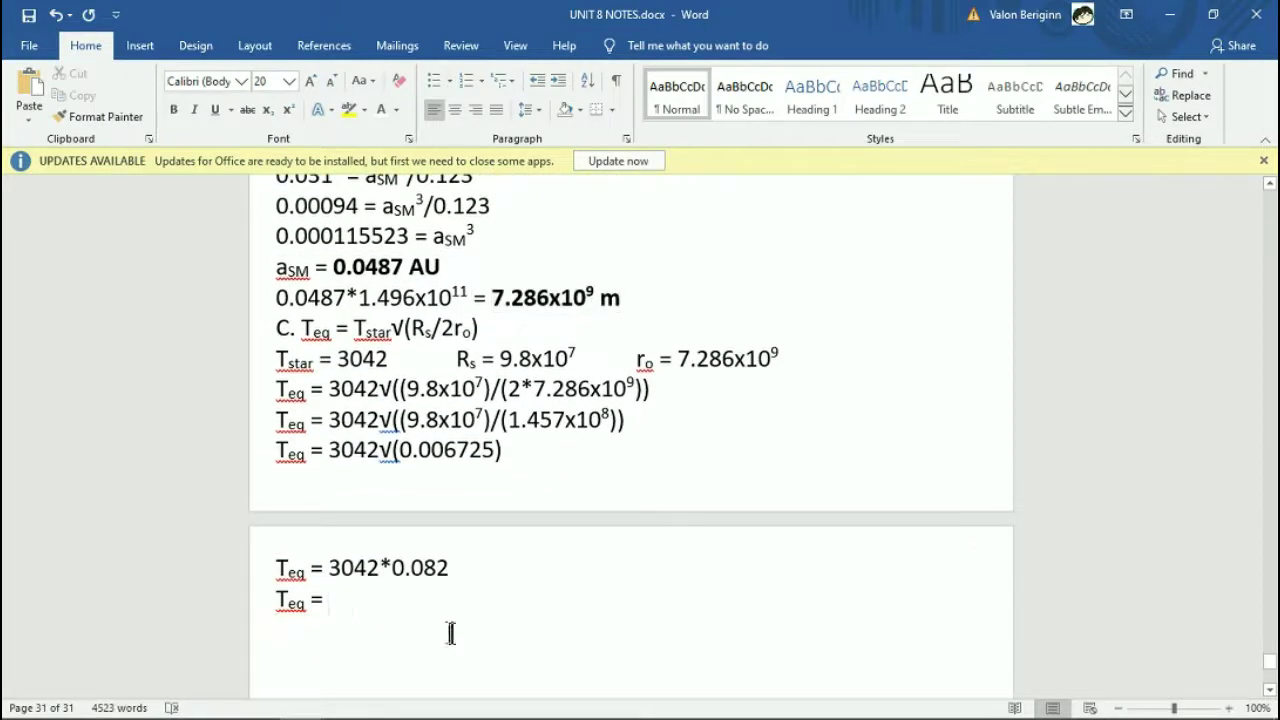
pyautogui.hotkey('ctrl', 'b')
pyautogui.hotkey('alt', 'Tab')
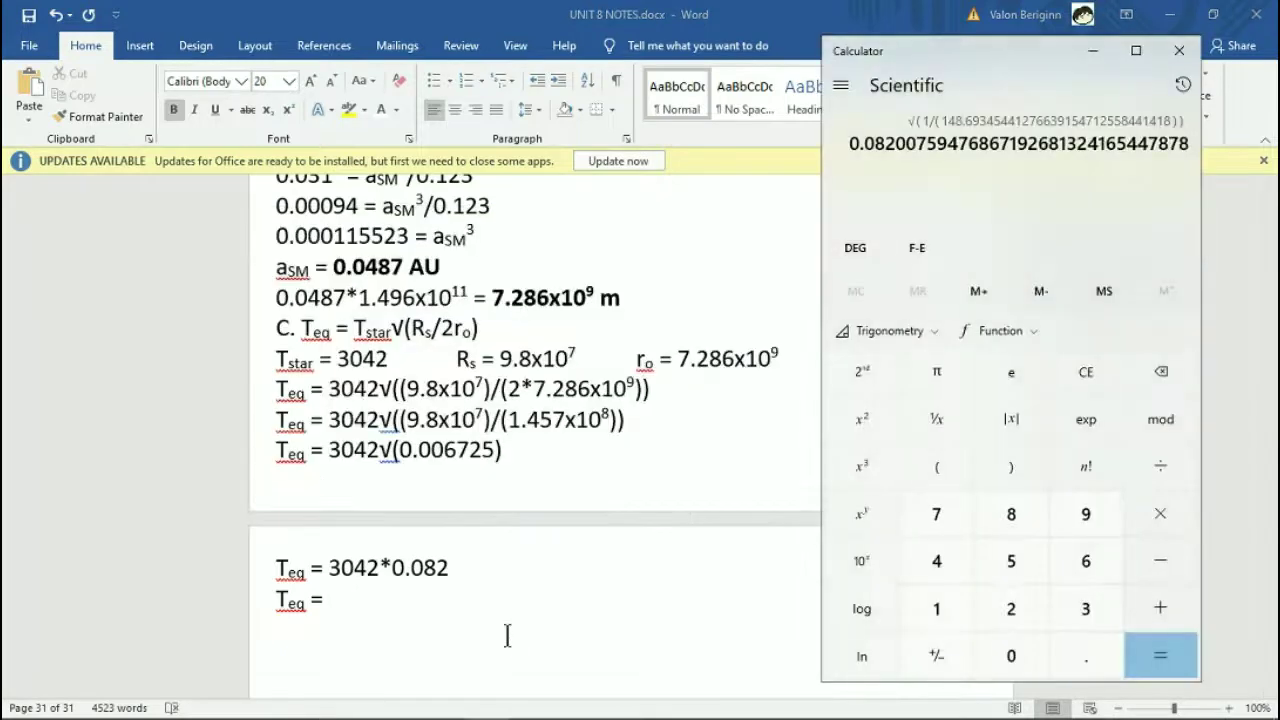
pyautogui.press('*')
pyautogui.write('3042')
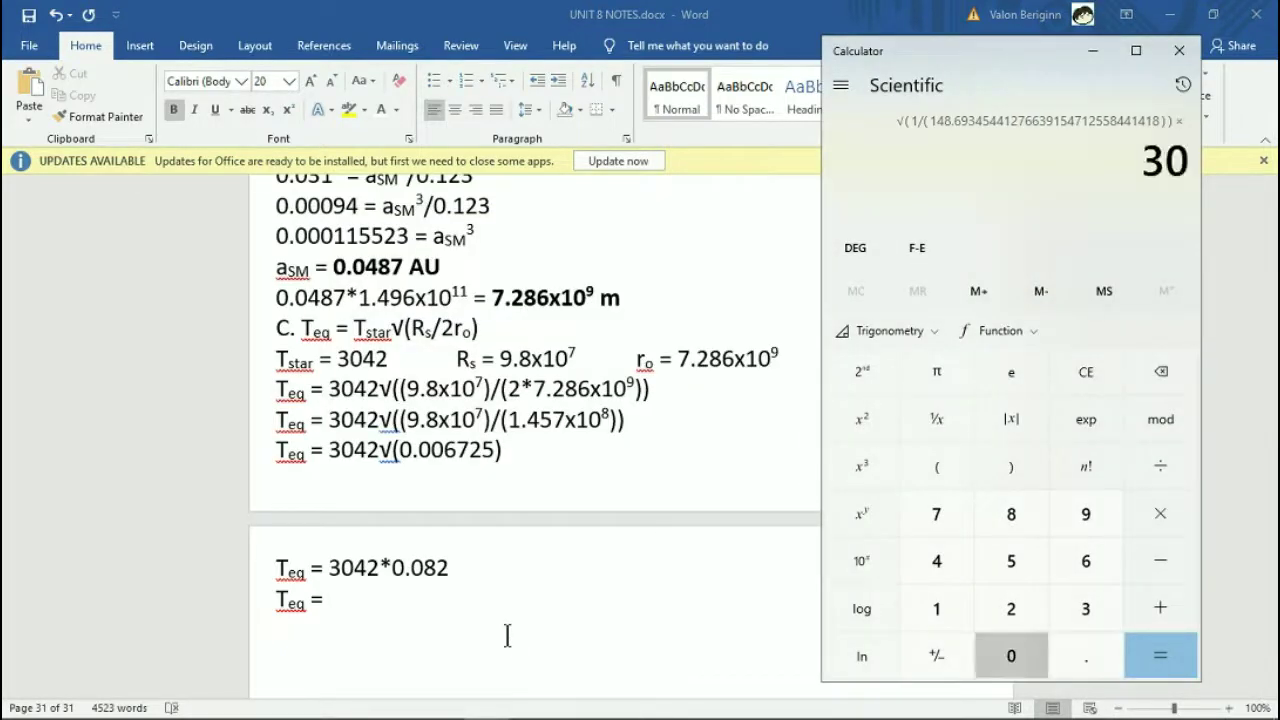
pyautogui.click(1150, 655)
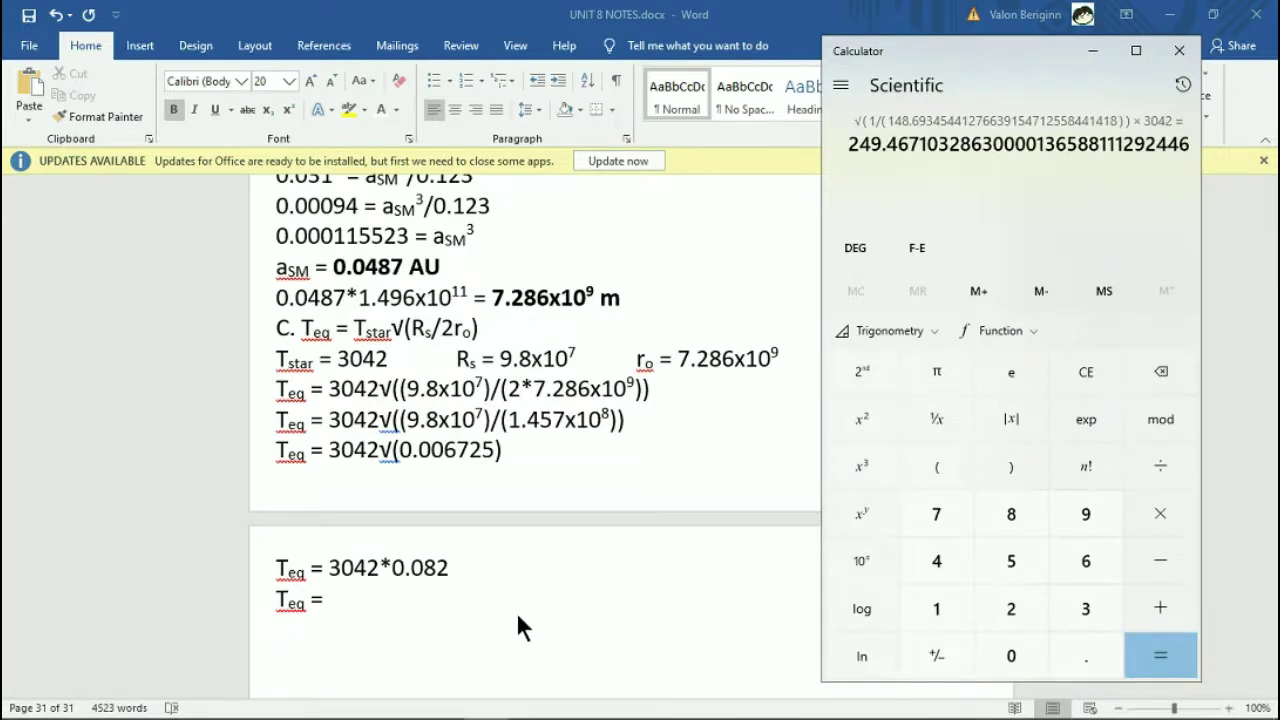
# Back in Word, enter "249.467 K =" in bold after the last "Teq =".
pyautogui.click(440, 610)
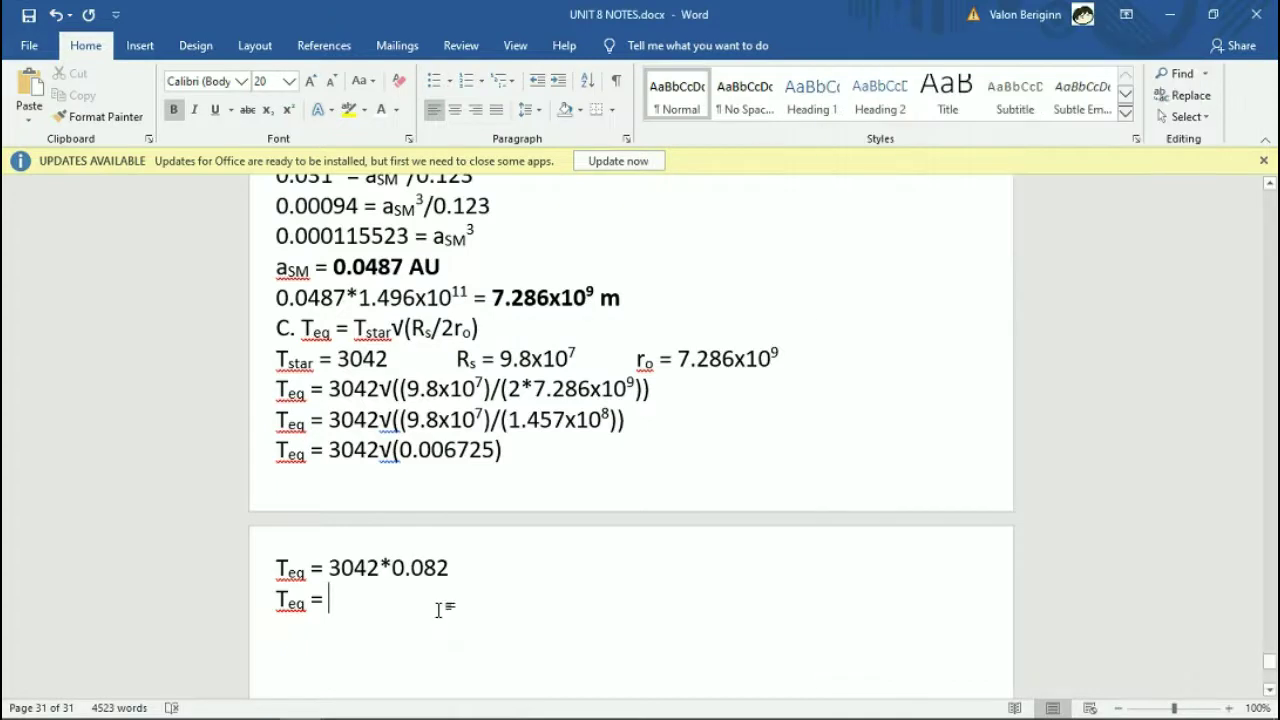
pyautogui.write('249.46')
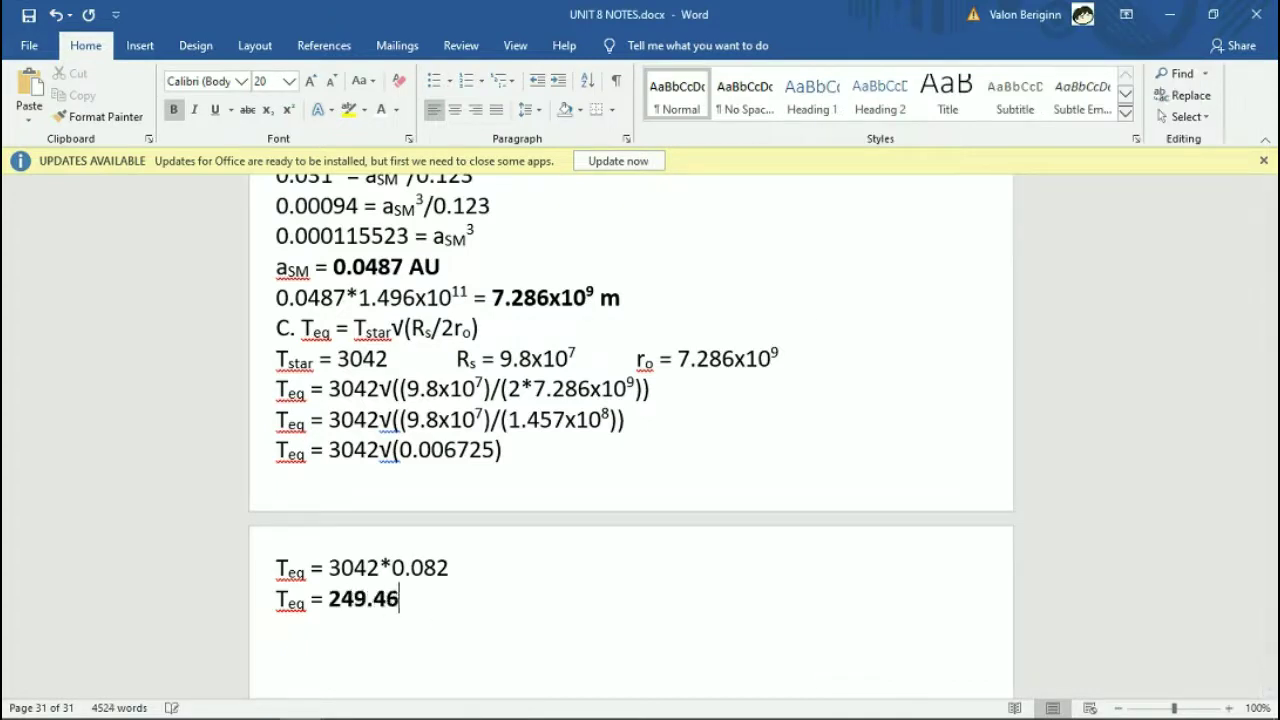
pyautogui.write('7 K')
pyautogui.write('=')
# Subtract 273 from the temperature in Calculator and add "-23.533 °C =" to the answer in Word.
pyautogui.hotkey('alt', 'Tab')
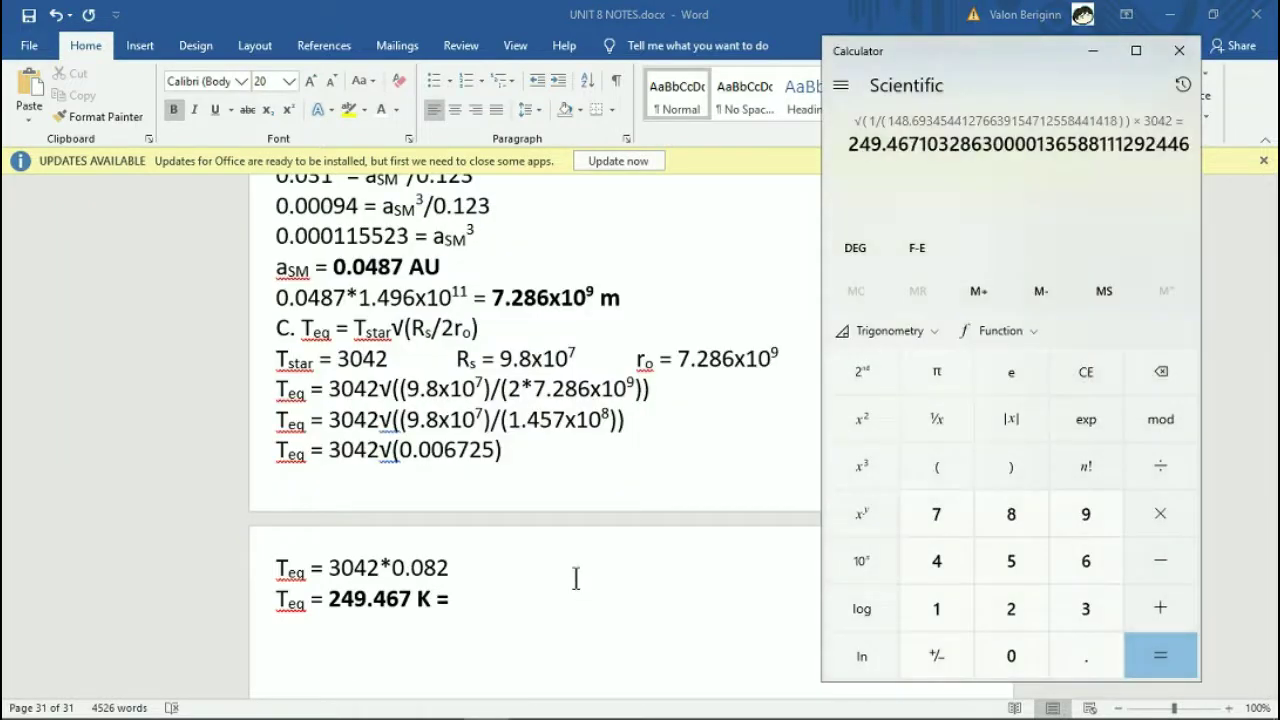
pyautogui.press('-')
pyautogui.write('273')
pyautogui.press('Return')
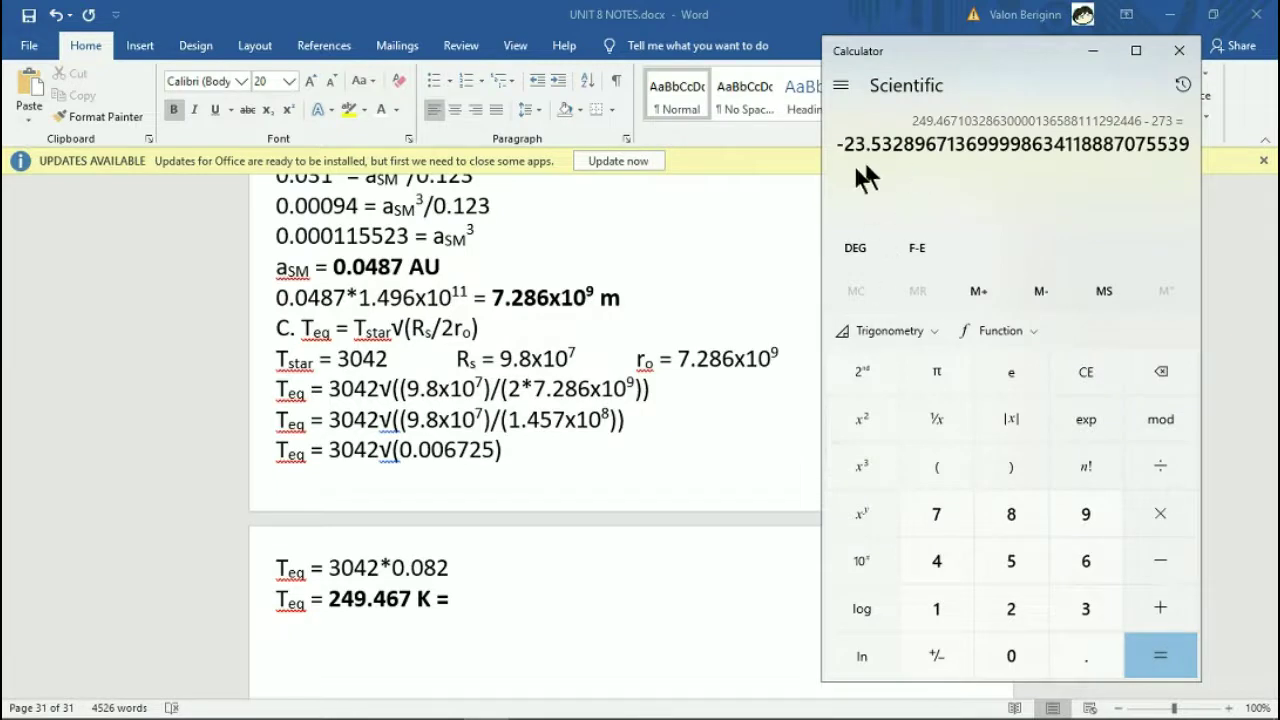
pyautogui.click(496, 602)
pyautogui.write('-')
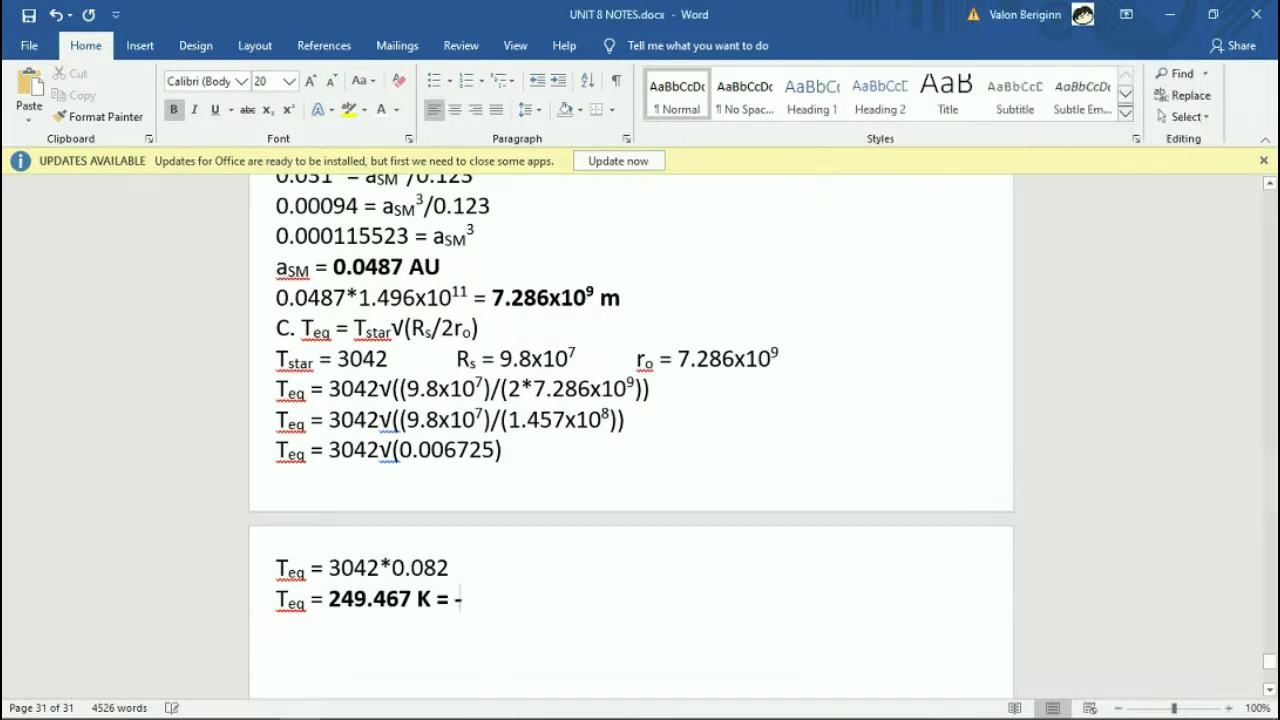
pyautogui.write('23.533 ')
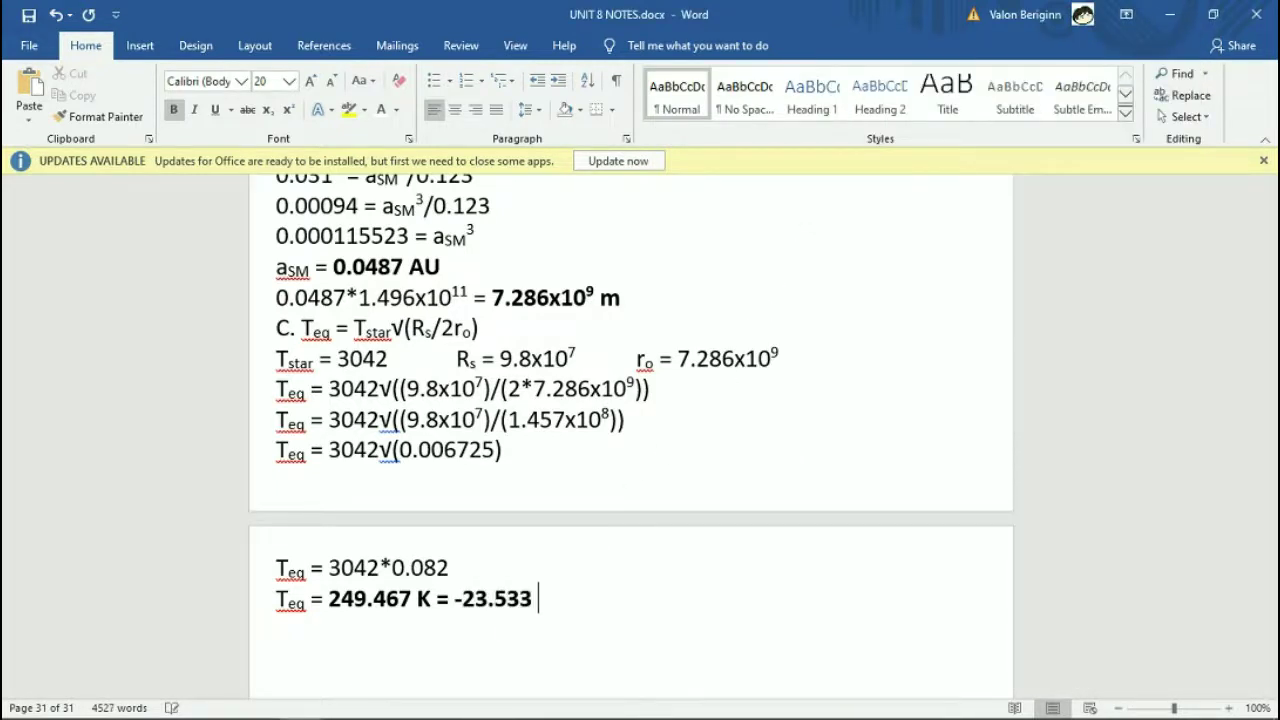
pyautogui.write('°C =')
# Convert the Celsius value in Calculator with *1.8 and +32, then finish the Word answer with "-10.36 °F" and end the bold line.
pyautogui.hotkey('alt', 'Tab')
pyautogui.write('*1.8')
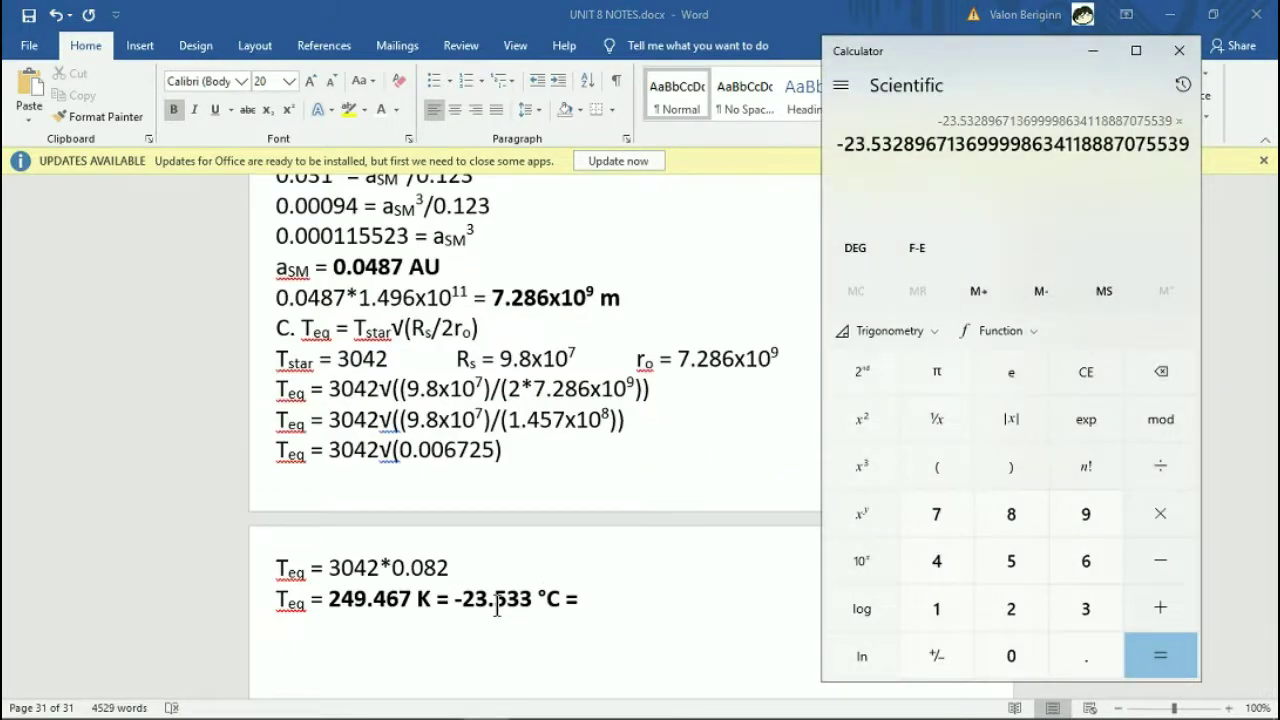
pyautogui.press('Return')
pyautogui.write('+ 32')
pyautogui.press('Return')
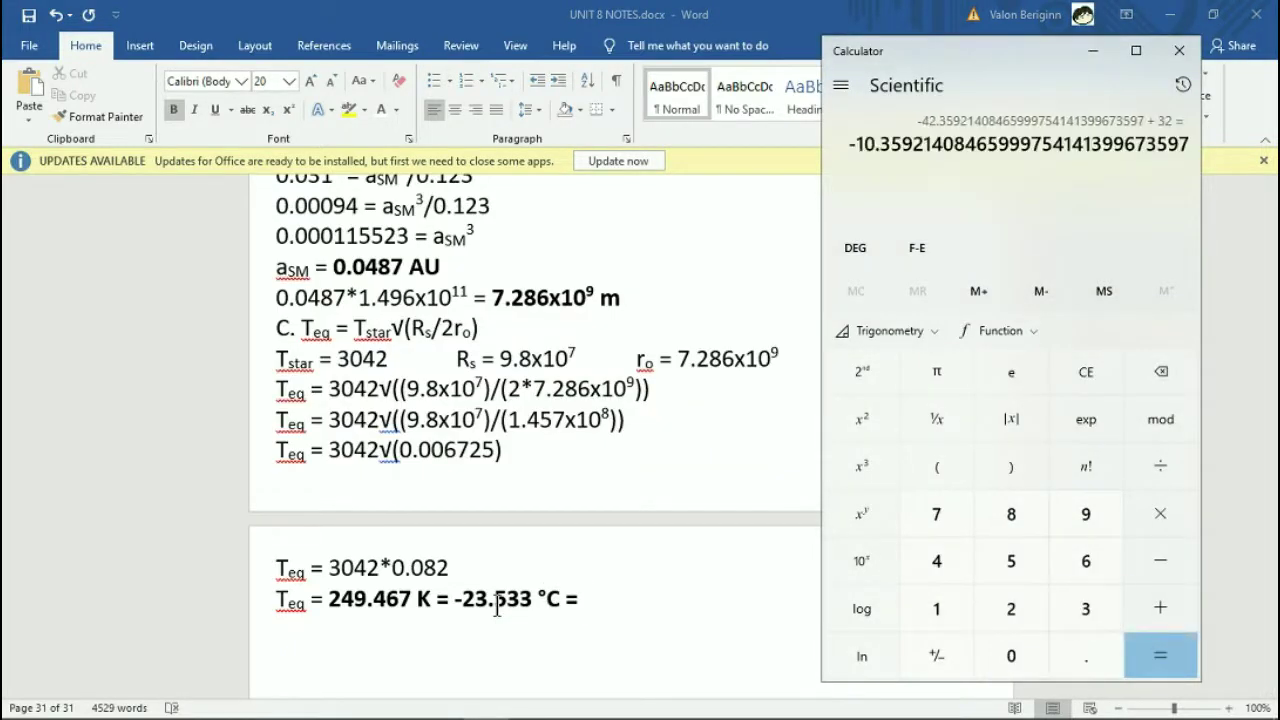
pyautogui.click(662, 590)
pyautogui.write('-10.')
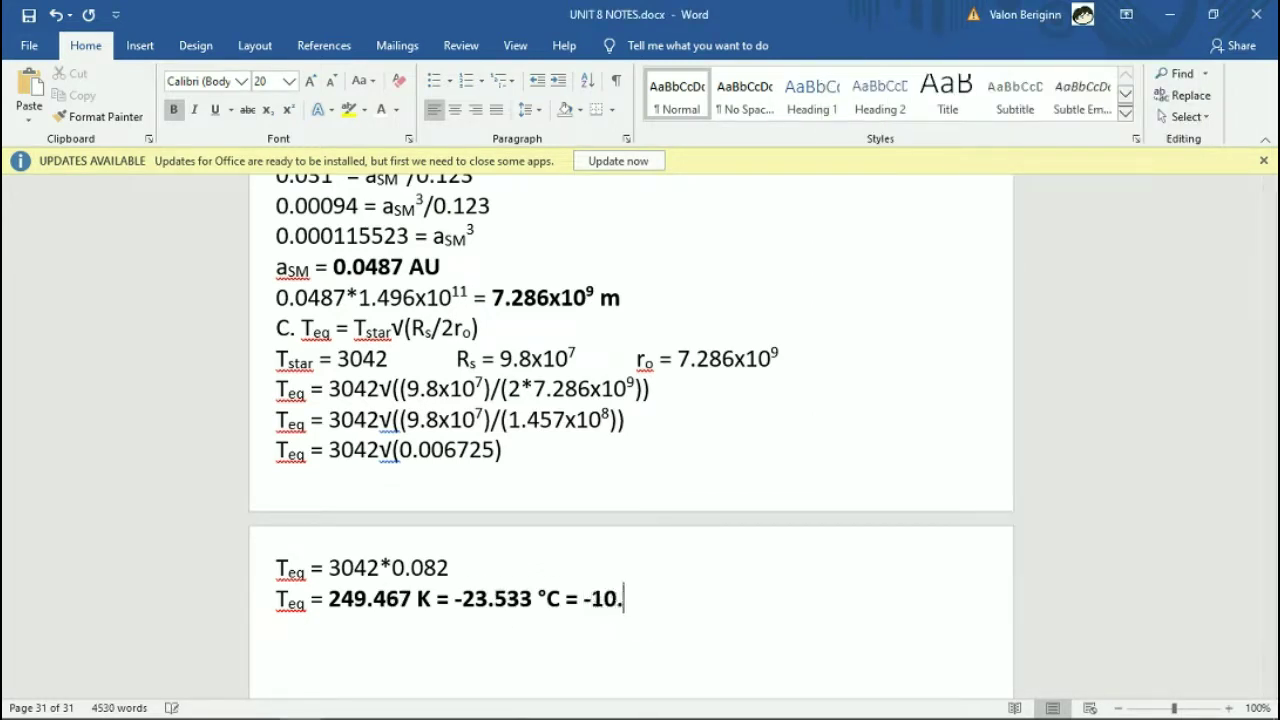
pyautogui.write('36 °F')
pyautogui.hotkey('ctrl', 'b')
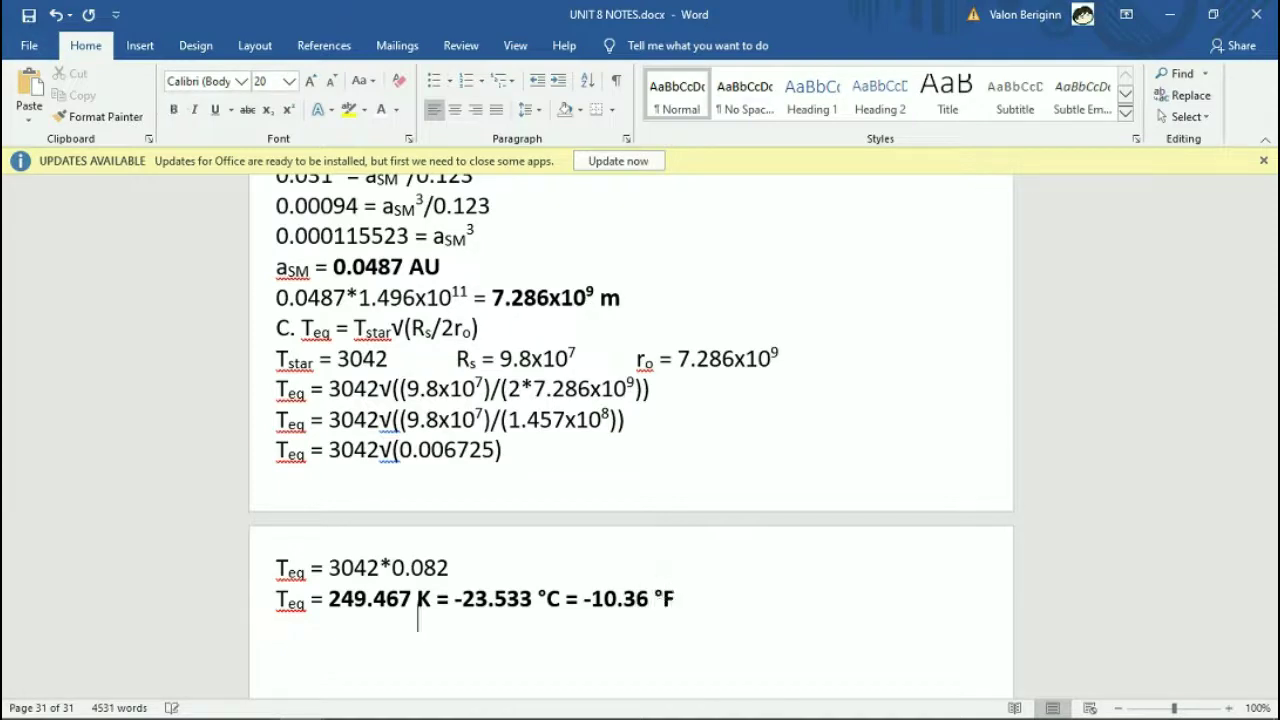
pyautogui.press('Return')
# Review the earlier notes back to the homework answers with the calculated temperatures of Mercury through Neptune.
pyautogui.scroll(20, 703, 361)
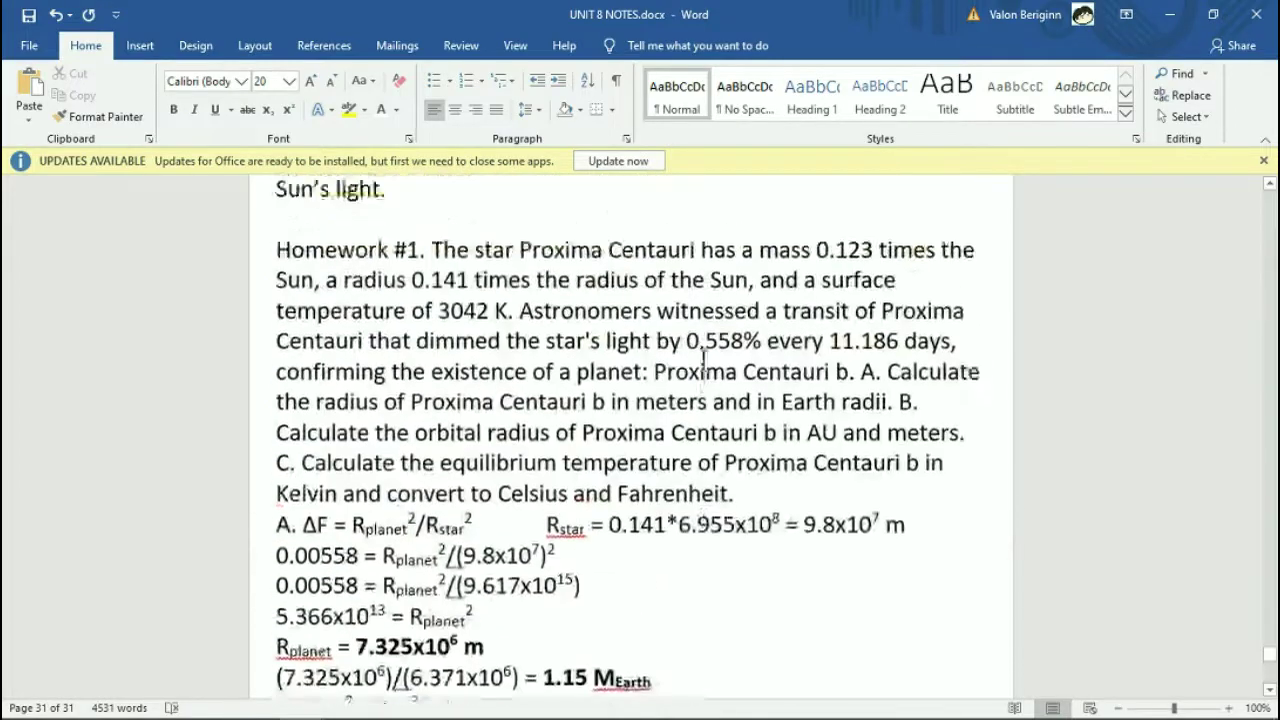
pyautogui.scroll(20, 703, 361)
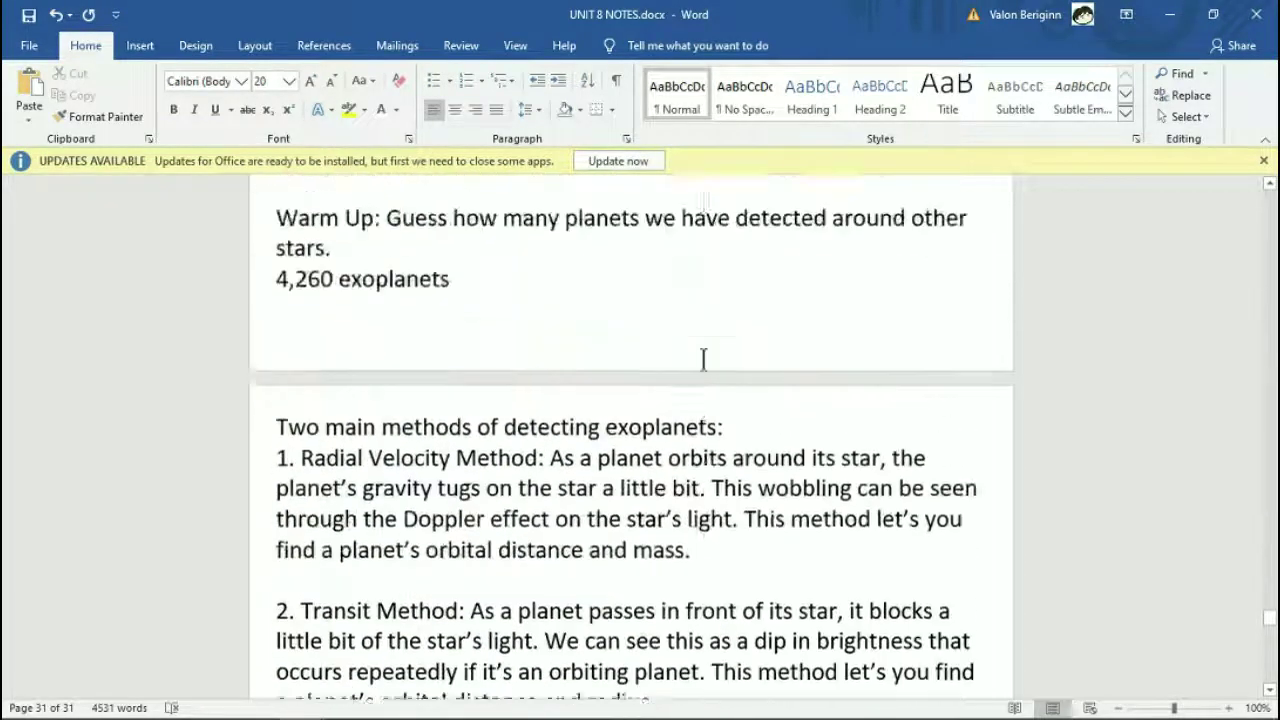
pyautogui.scroll(20, 703, 361)
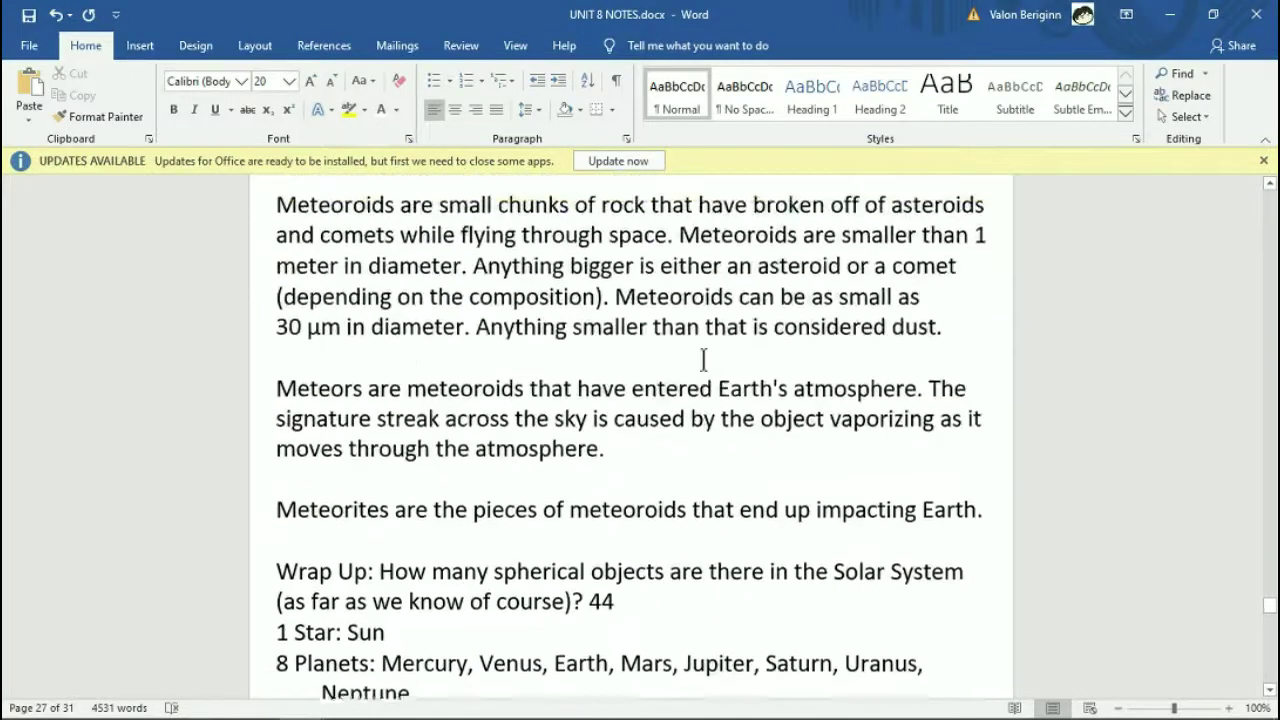
pyautogui.scroll(20, 703, 361)
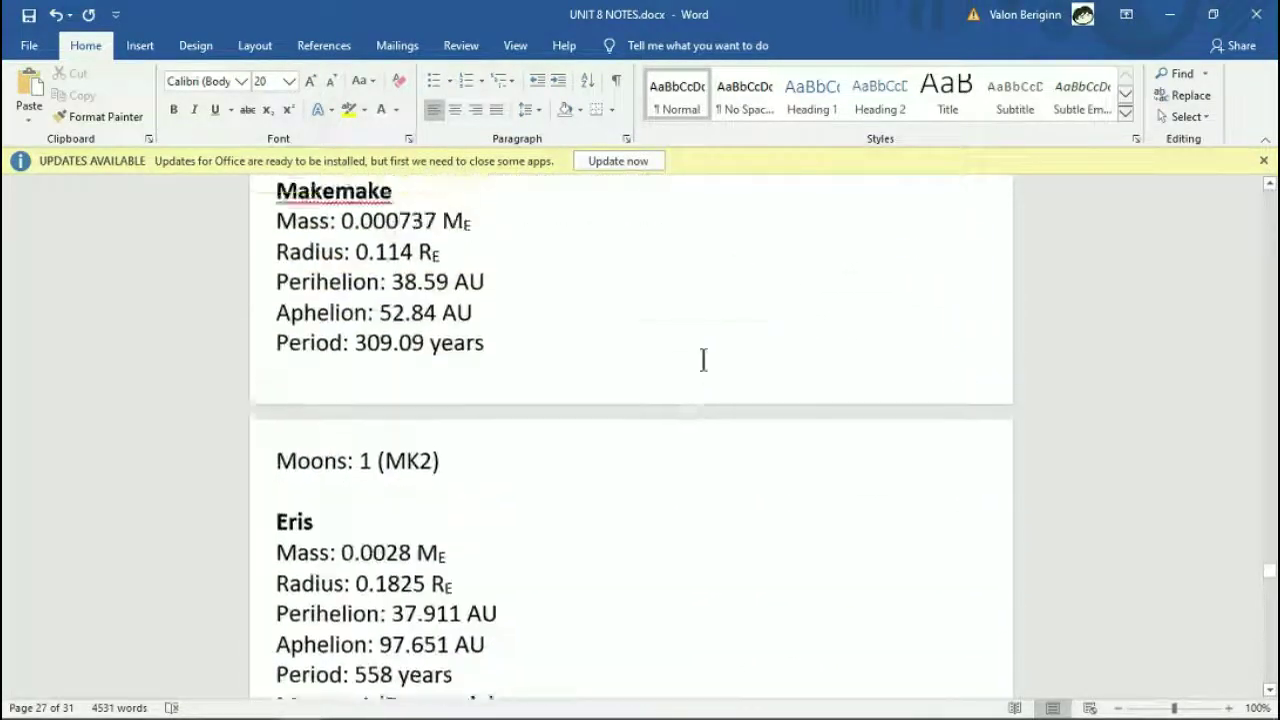
pyautogui.scroll(20, 703, 361)
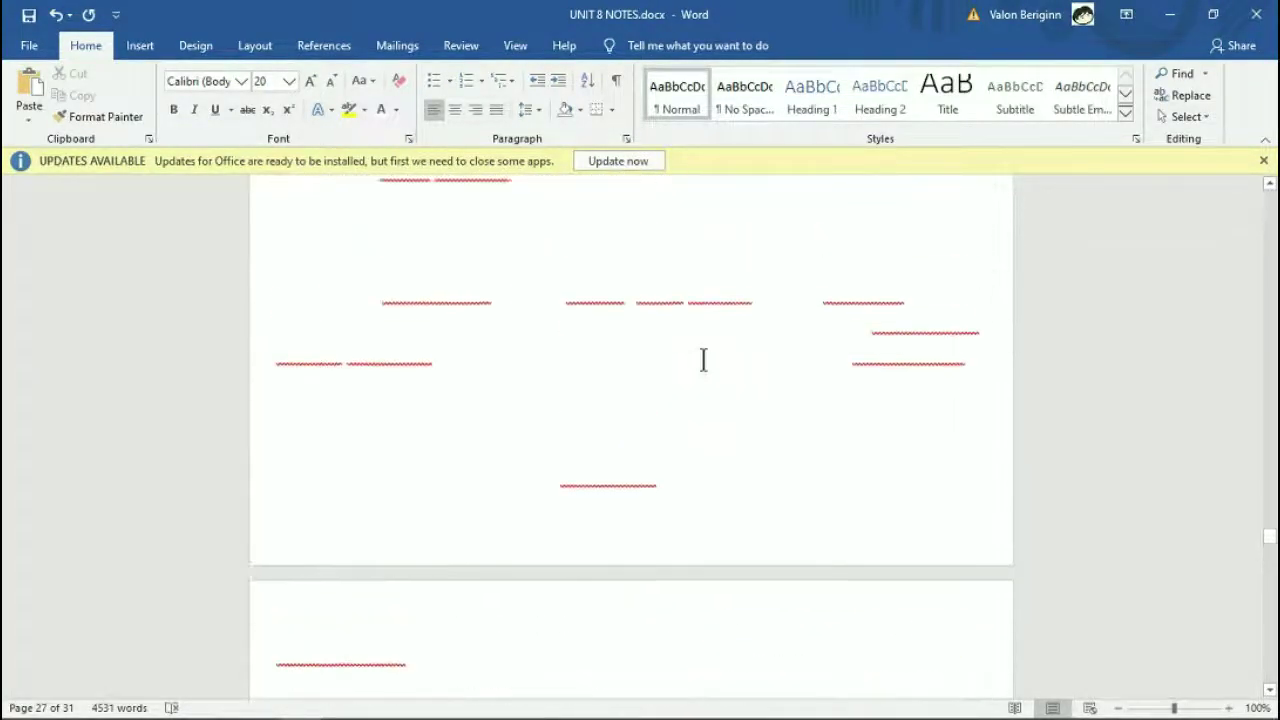
pyautogui.scroll(20, 703, 361)
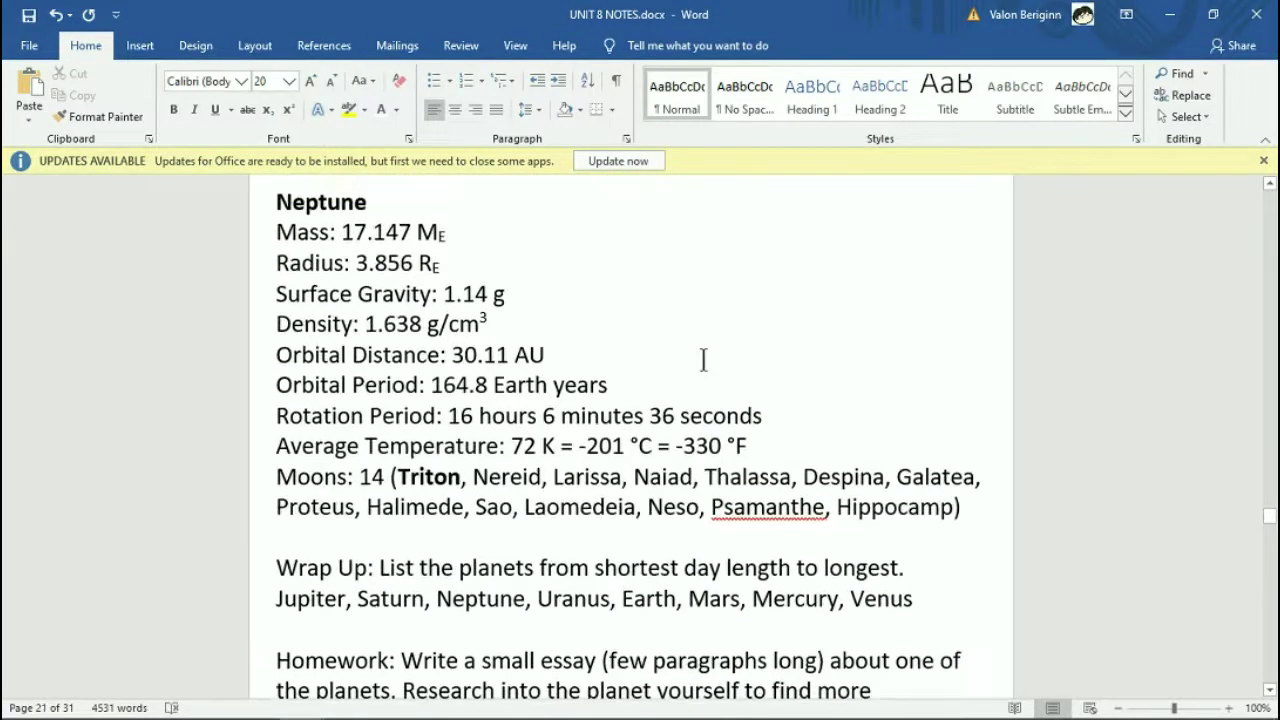
pyautogui.scroll(1, 703, 361)
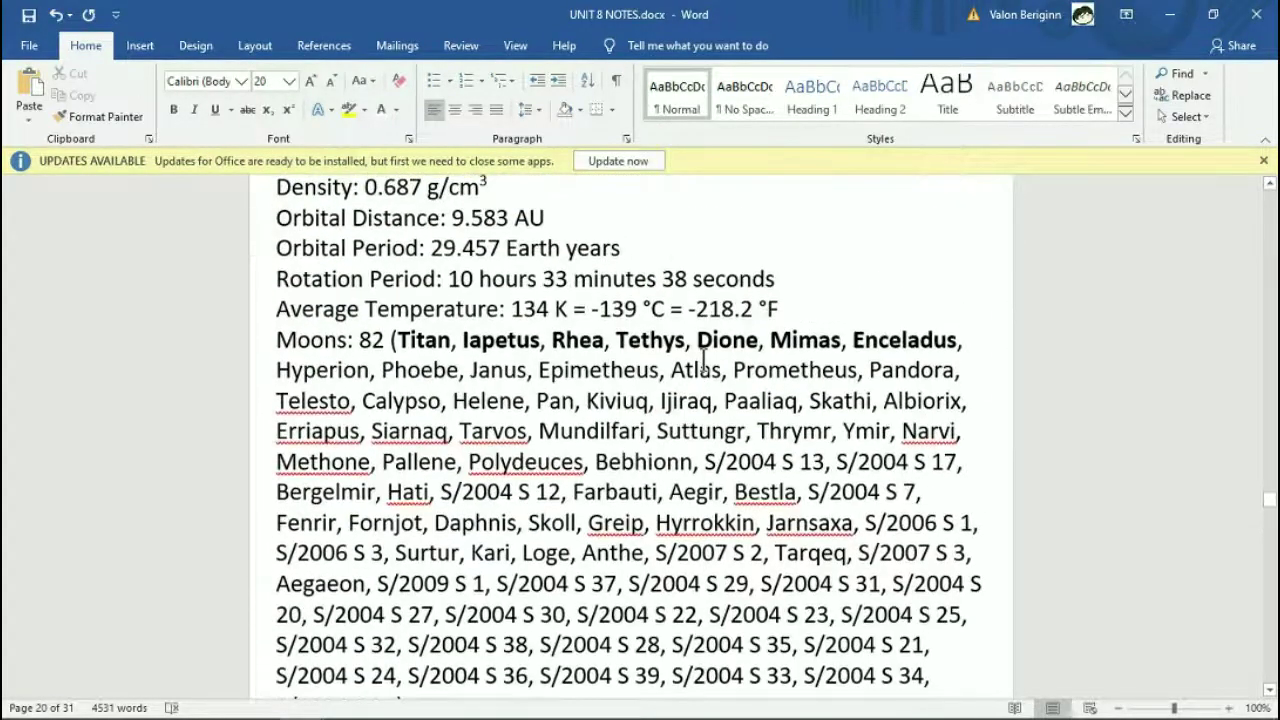
pyautogui.scroll(5, 703, 361)
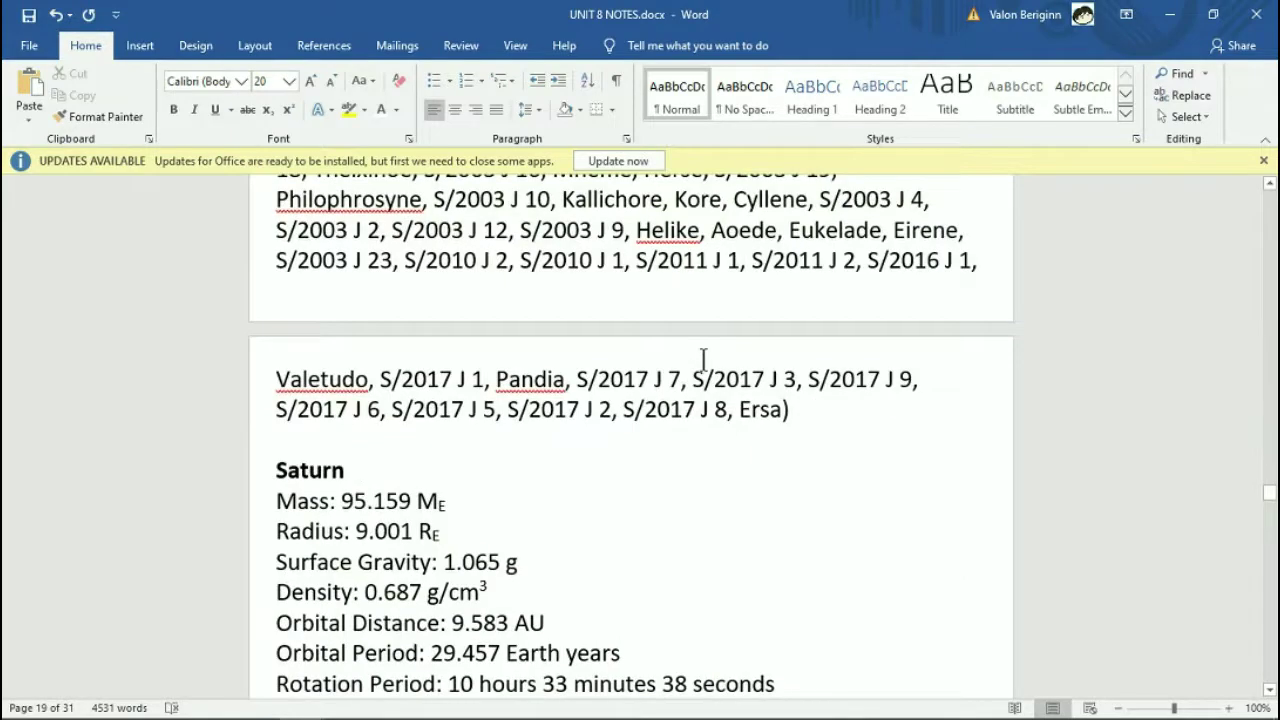
pyautogui.scroll(20, 703, 361)
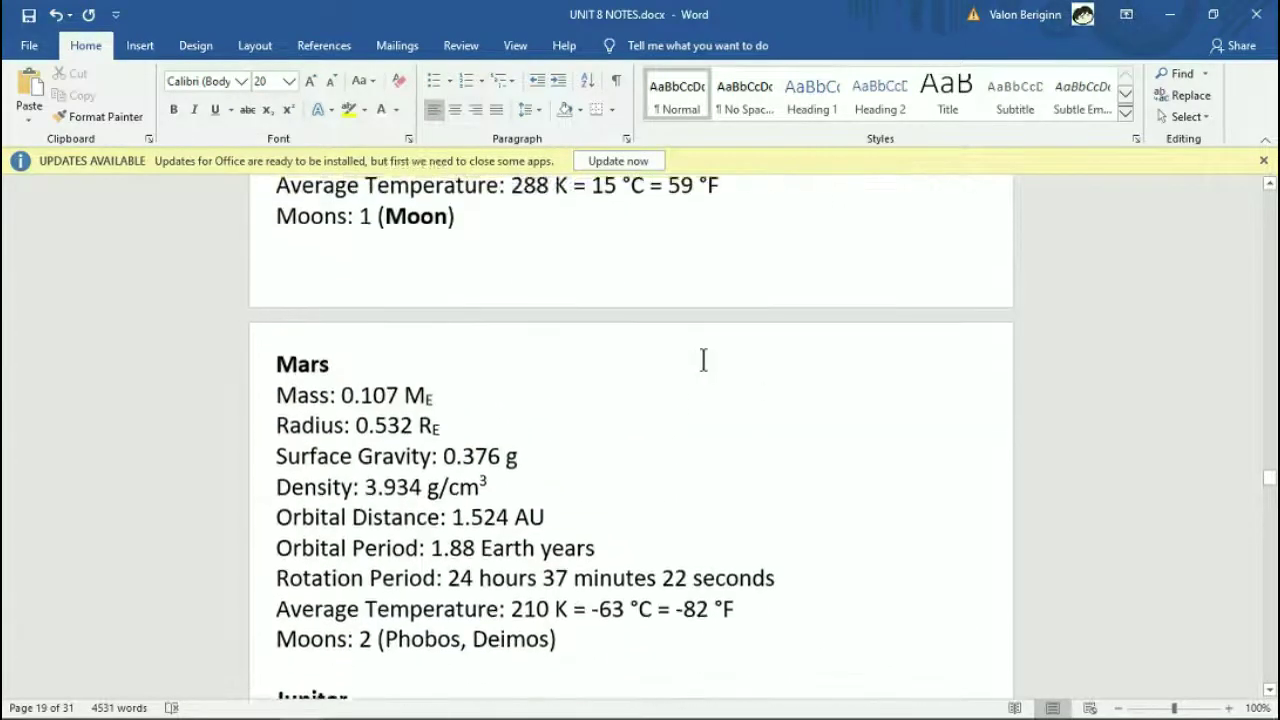
pyautogui.scroll(15, 703, 361)
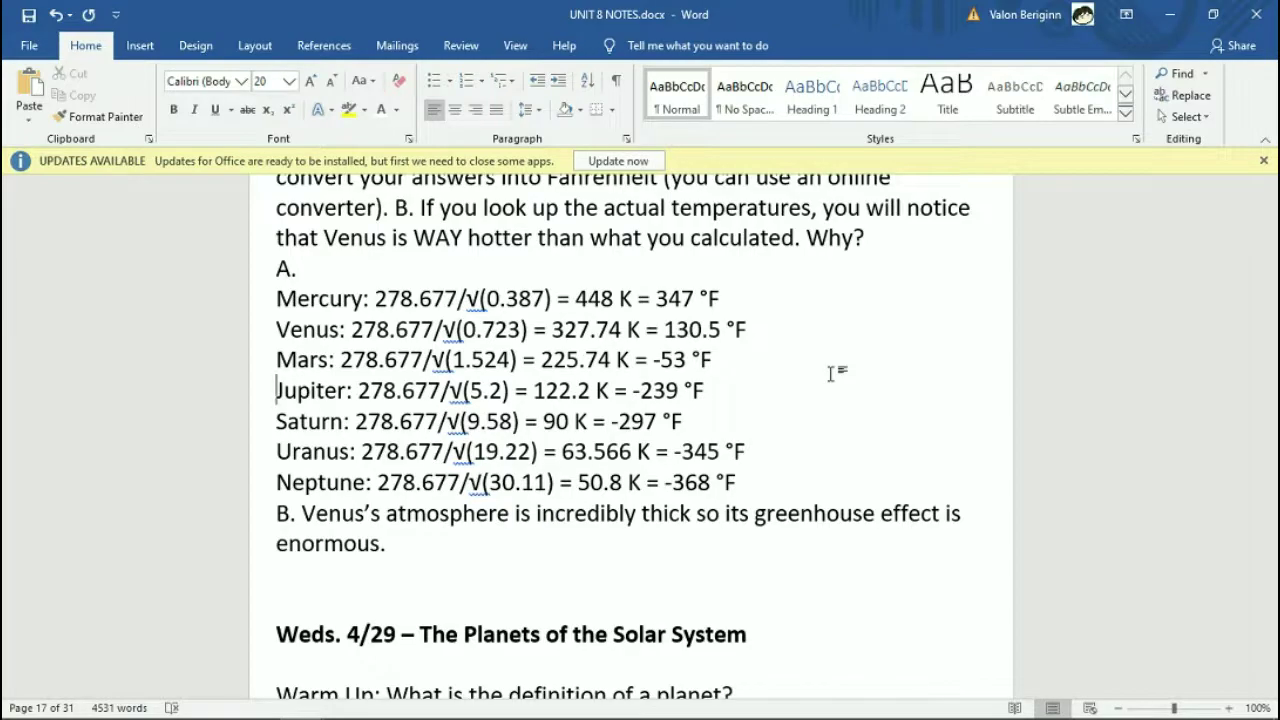
# At the end of the notes, add the bold heading "Tues. 5/5 – Exoplanet Calculation Practice" and start a non-bold line below it.
pyautogui.scroll(-20, 830, 373)
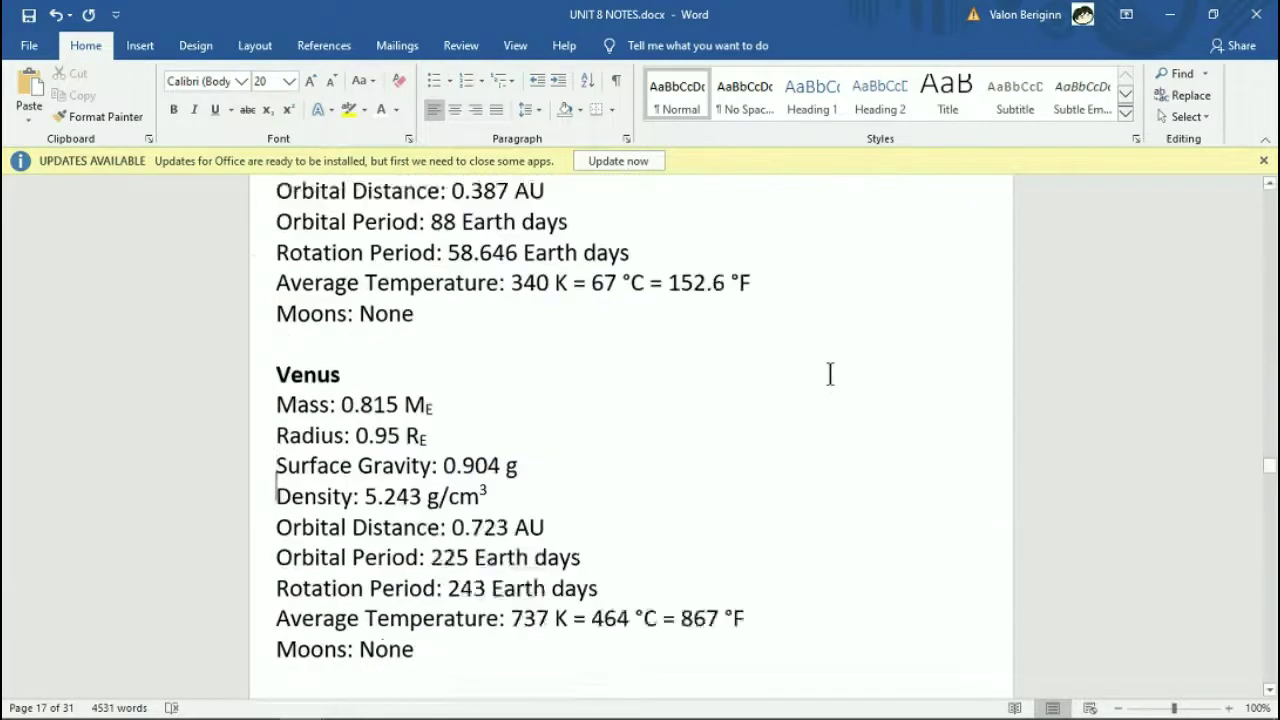
pyautogui.scroll(-2, 830, 373)
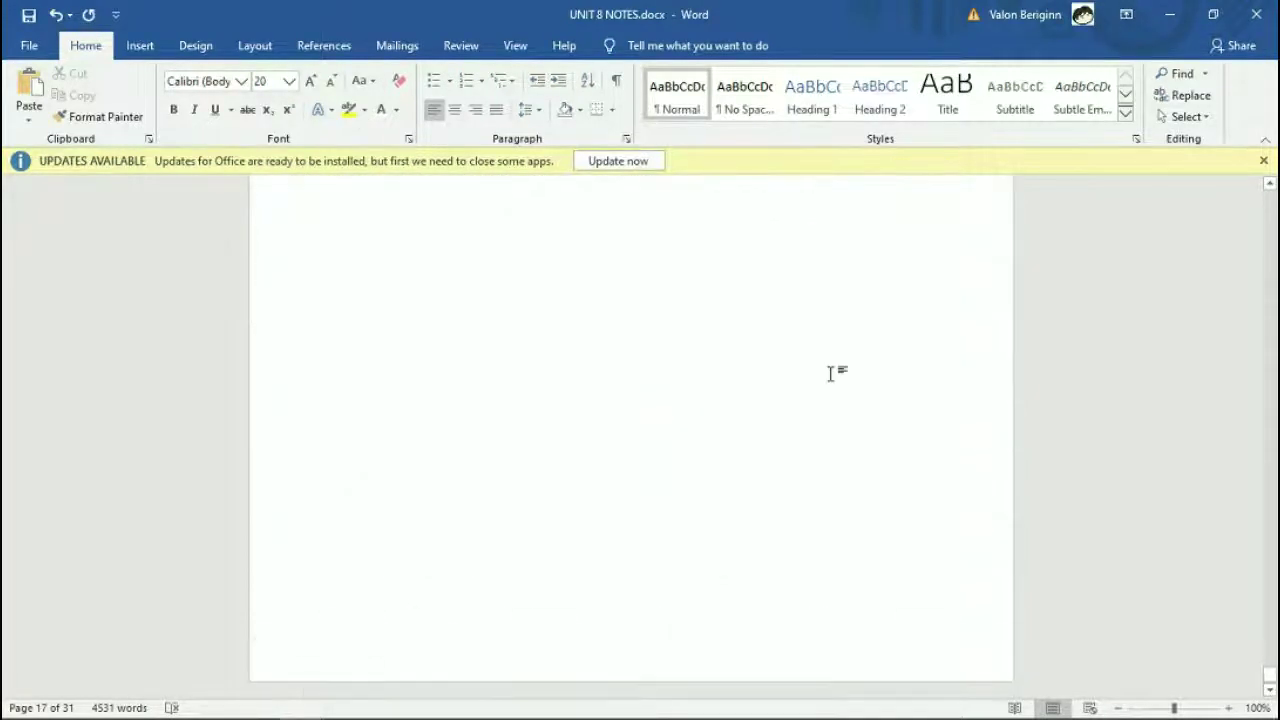
pyautogui.click(830, 373)
pyautogui.scroll(3, 830, 400)
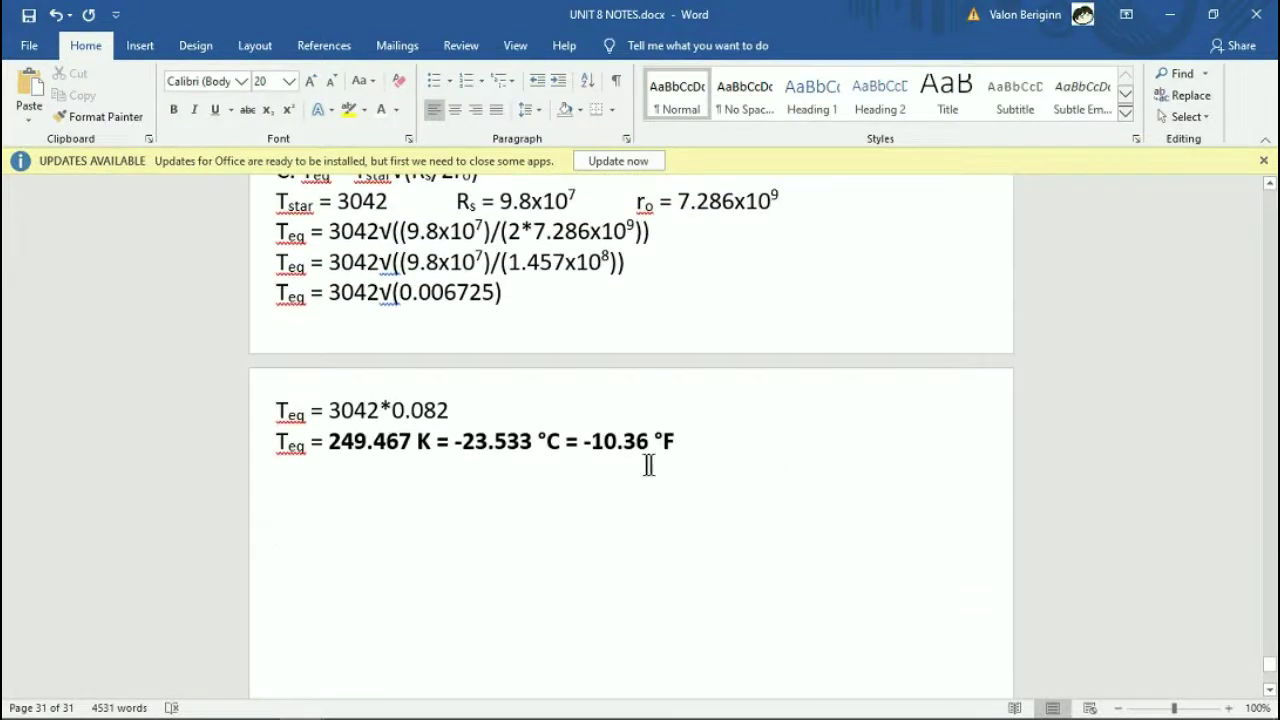
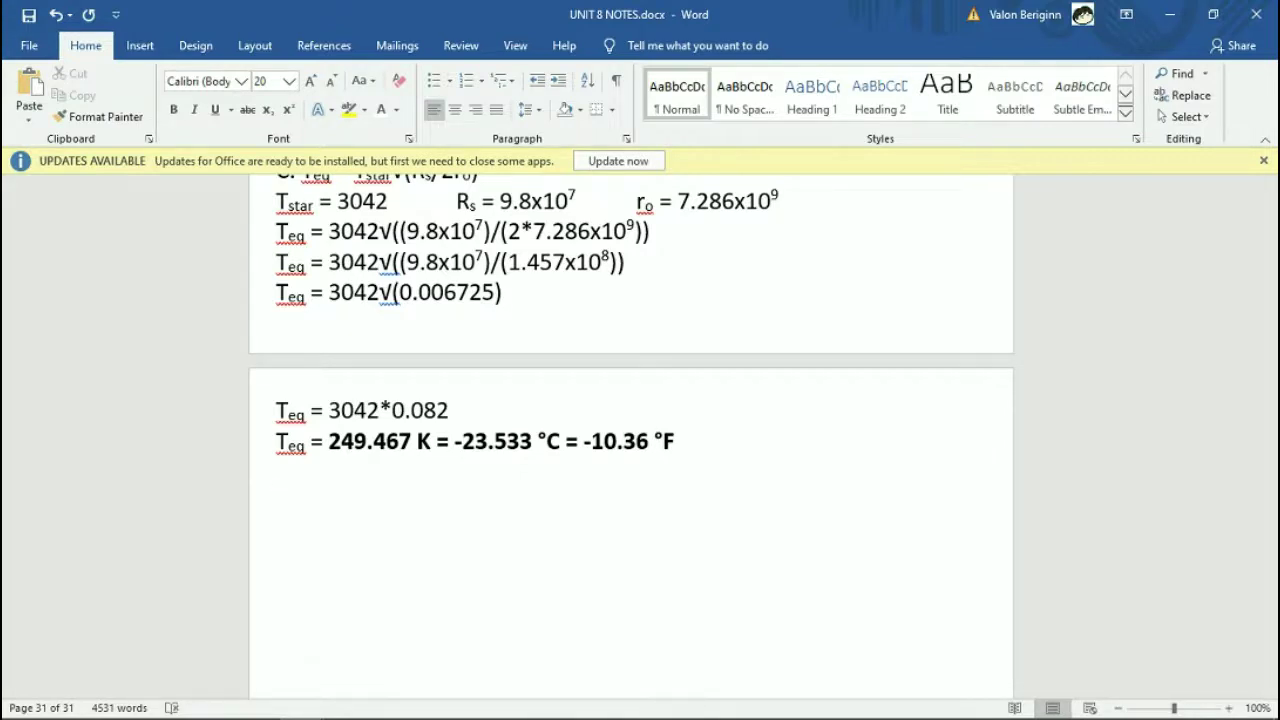
pyautogui.hotkey('ctrl', 'b')
pyautogui.write('Tues')
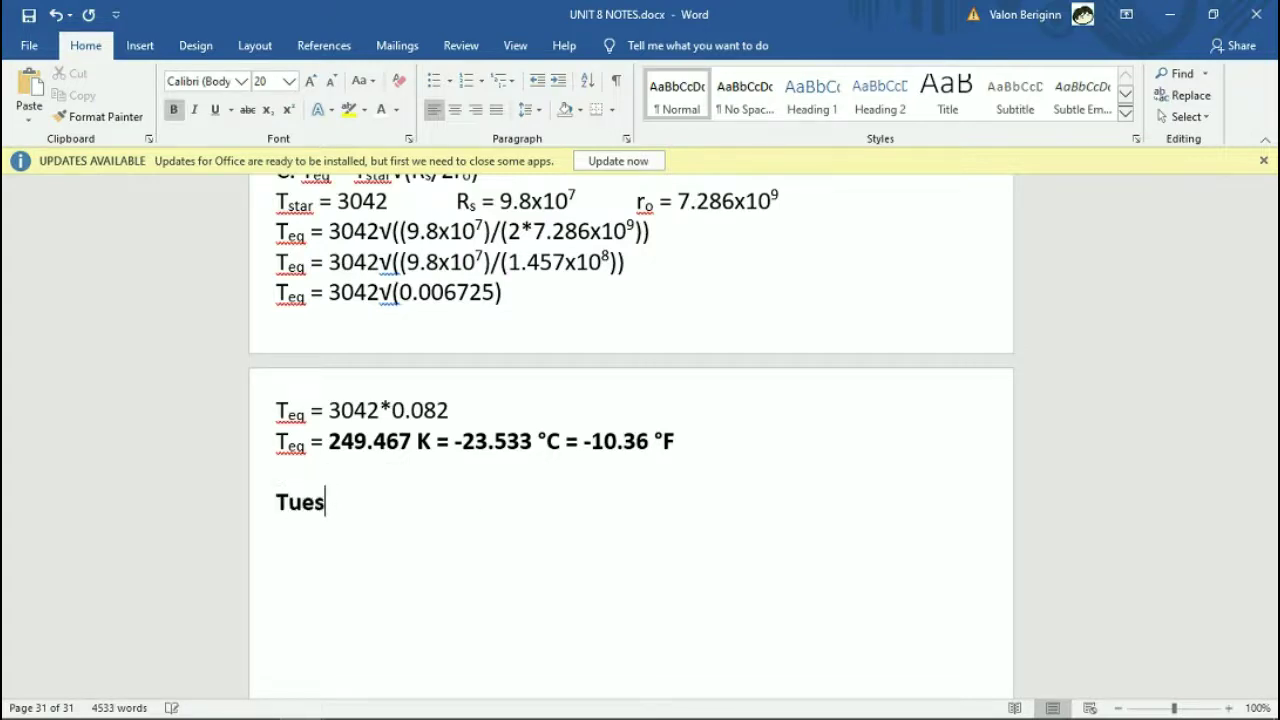
pyautogui.write(' .. 5/5 - Exoplanet Cla')
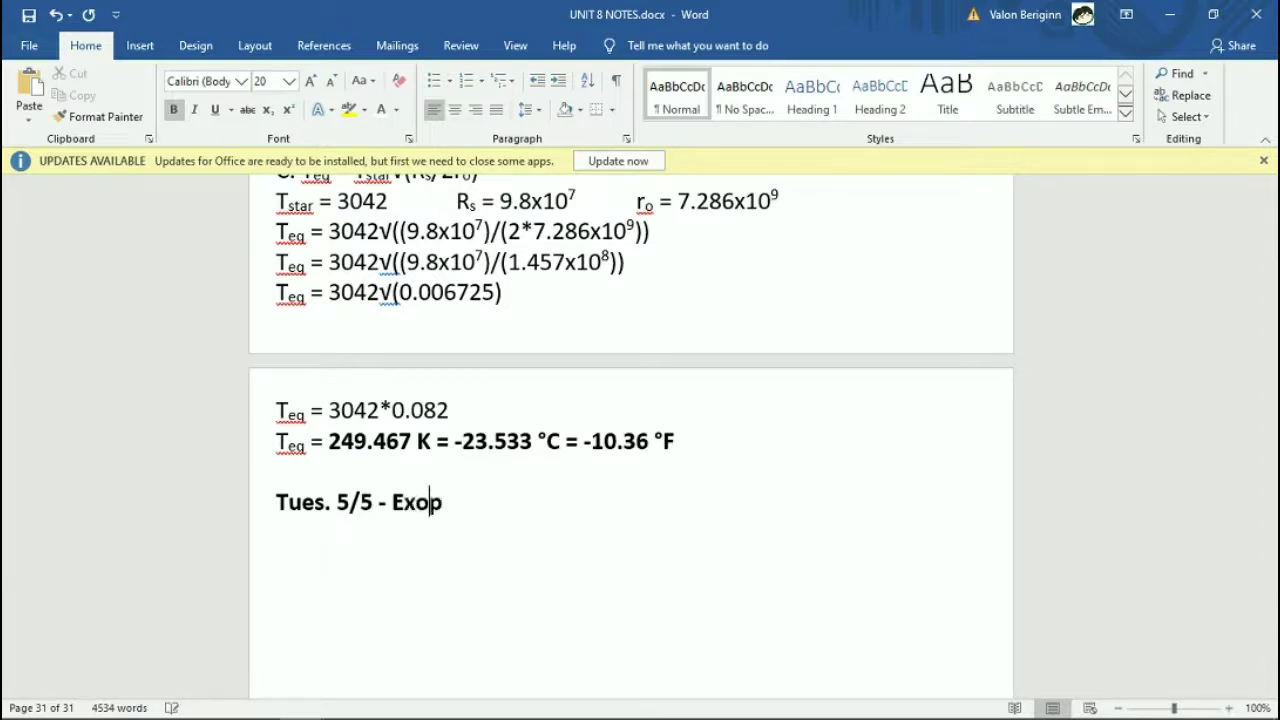
pyautogui.press('BackSpace')
pyautogui.press('BackSpace')
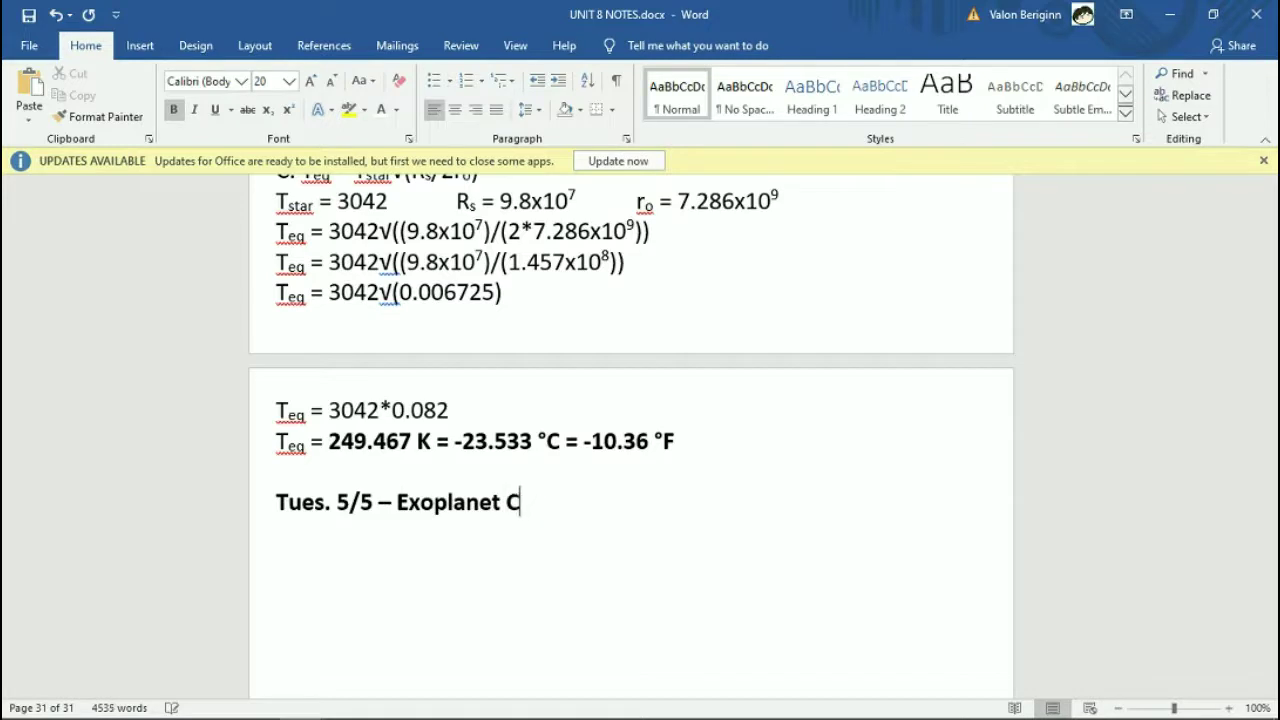
pyautogui.write('alculation Practice')
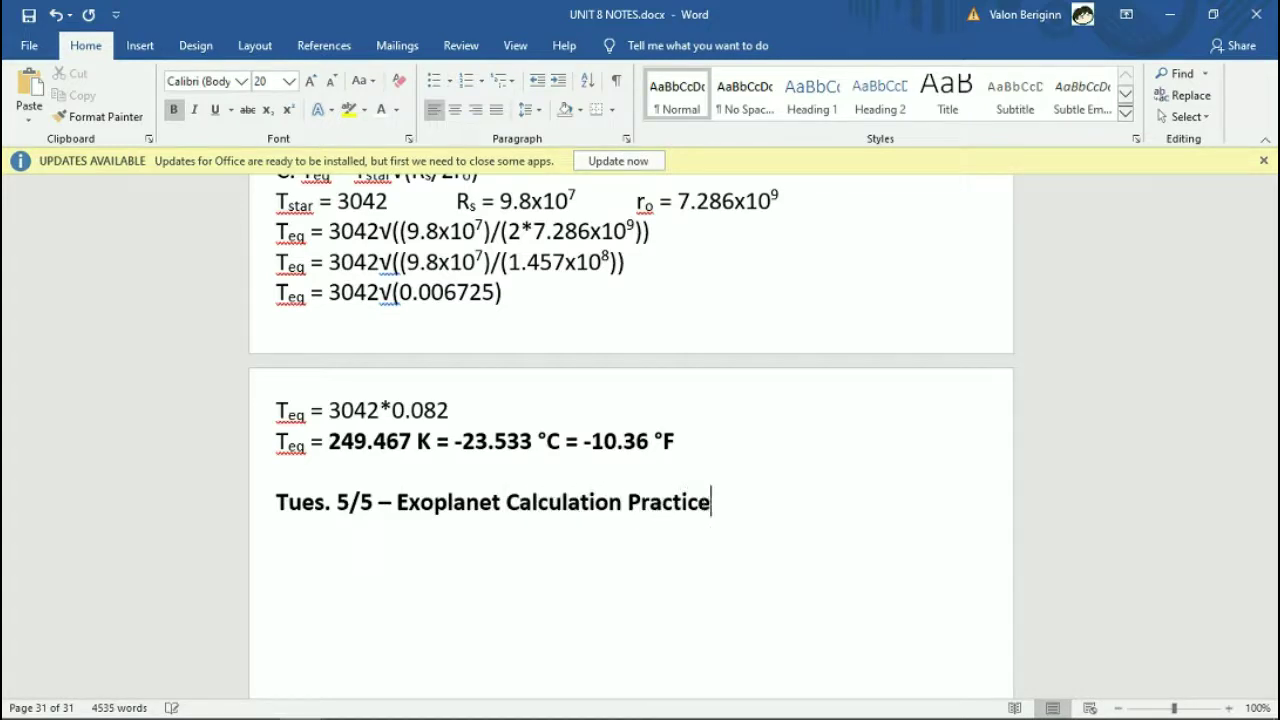
pyautogui.hotkey('ctrl', 'b')
pyautogui.press('Return')
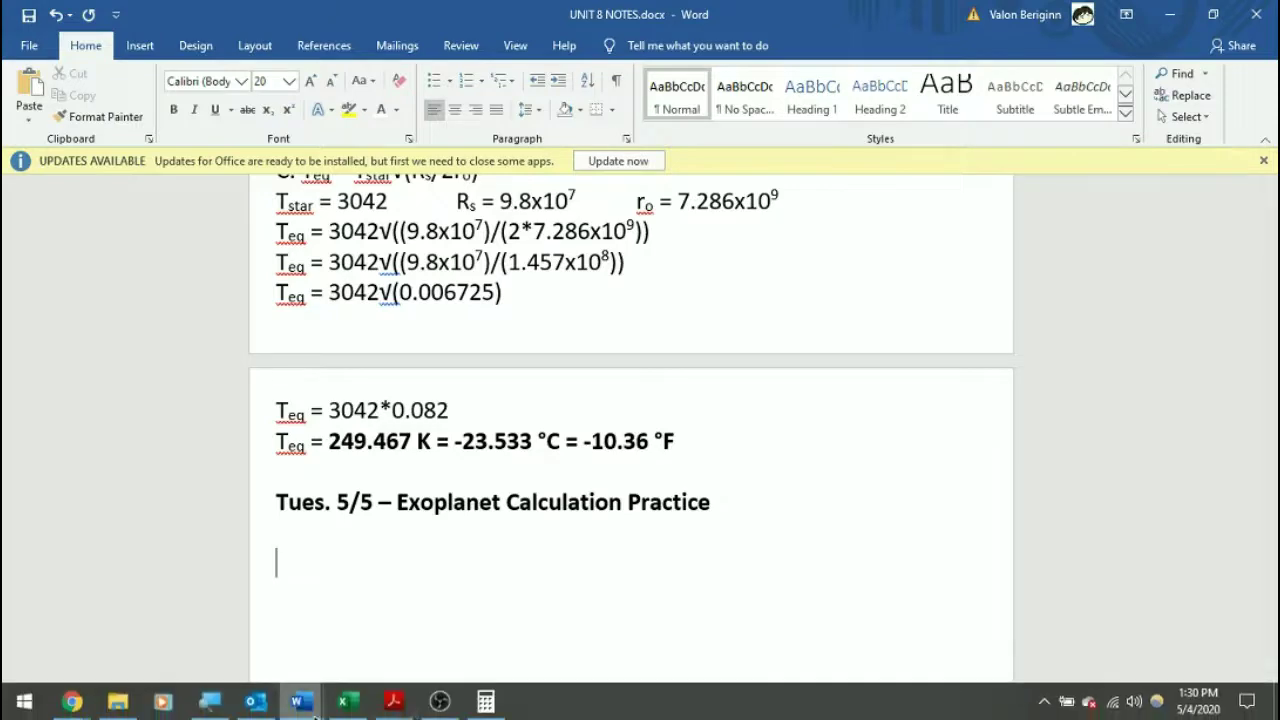
# Switch to Transit Curves.pdf in Acrobat Reader and examine the transit light curves of Kepler-1b through Kepler-8b on pages 4 and 5.
pyautogui.click(393, 701)
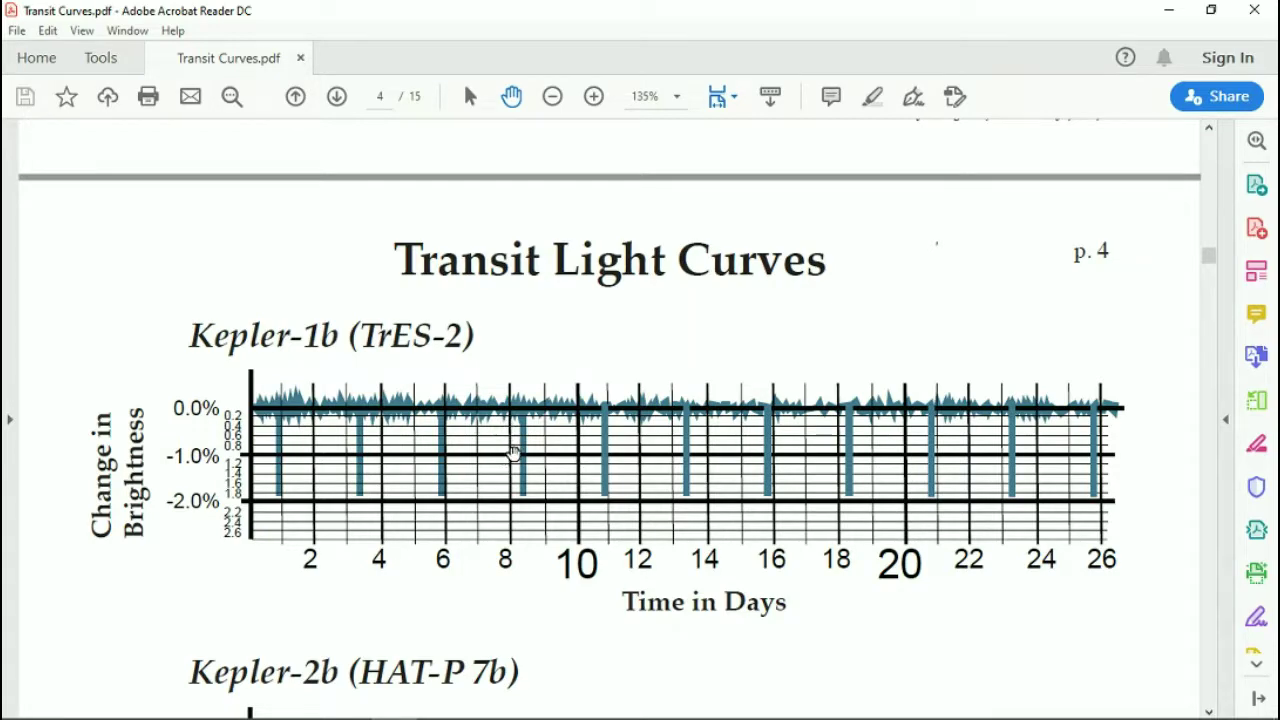
pyautogui.scroll(-10, 511, 453)
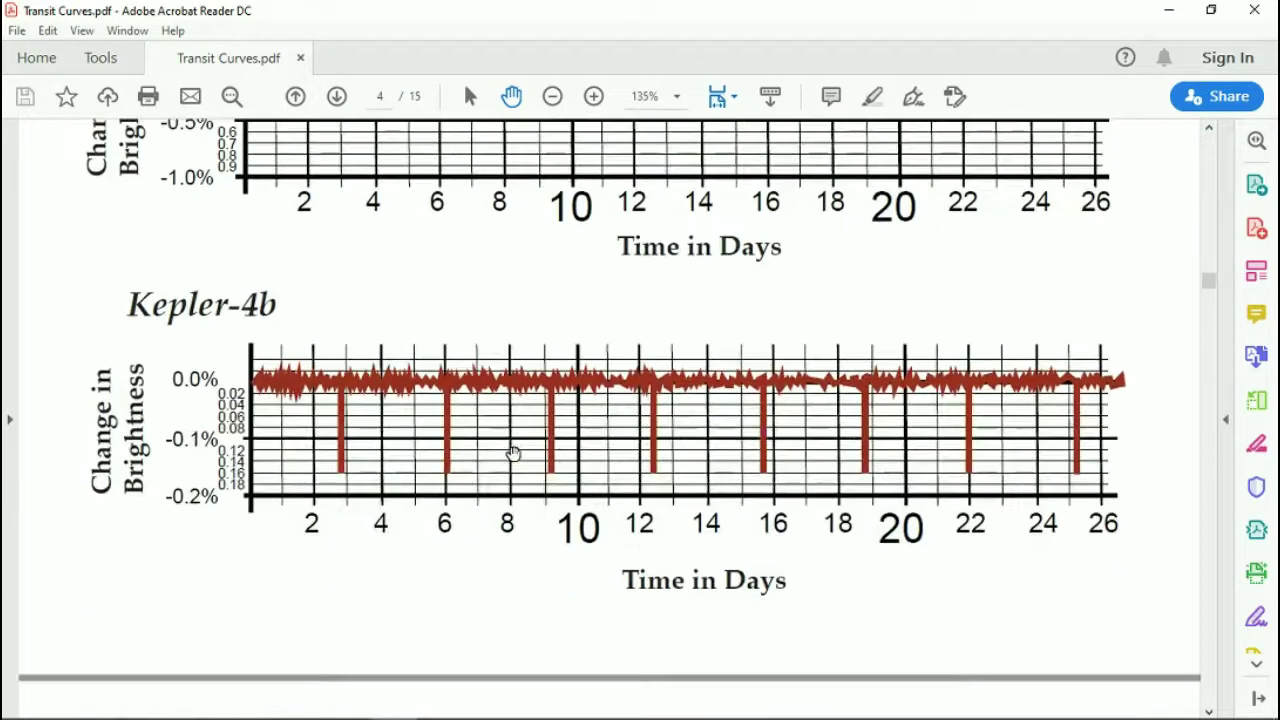
pyautogui.scroll(-10, 511, 453)
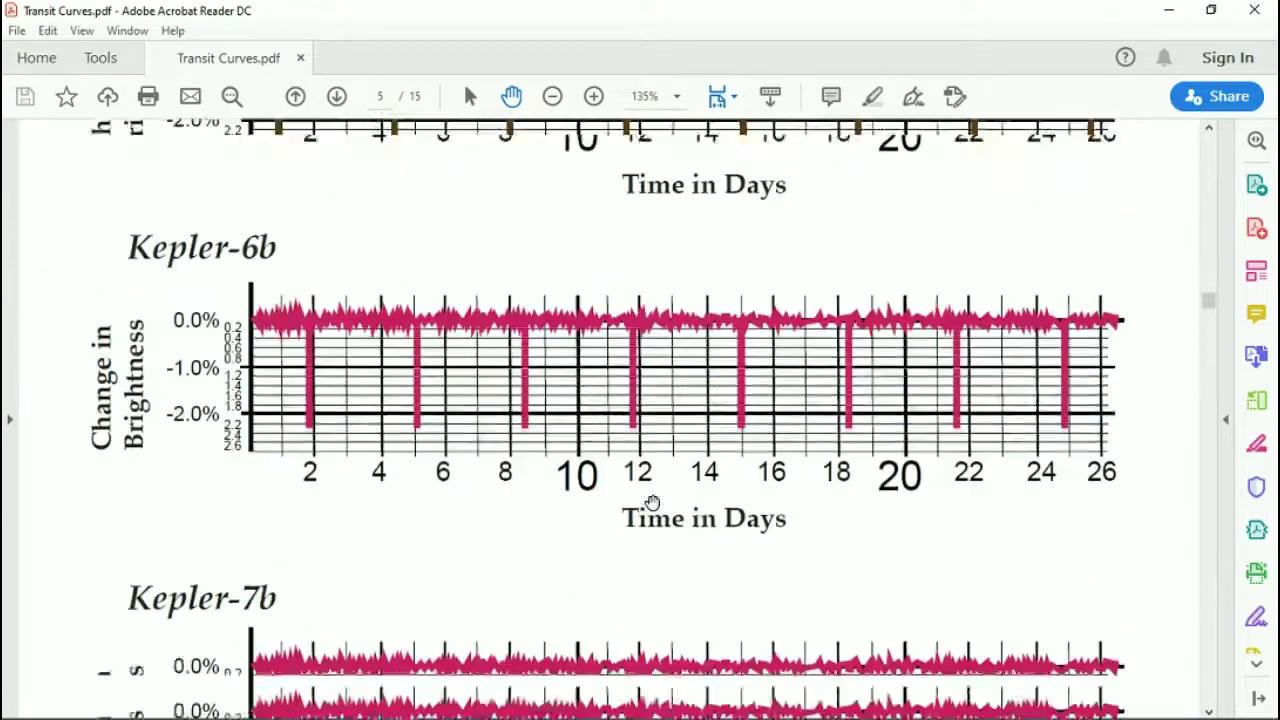
pyautogui.scroll(10, 651, 501)
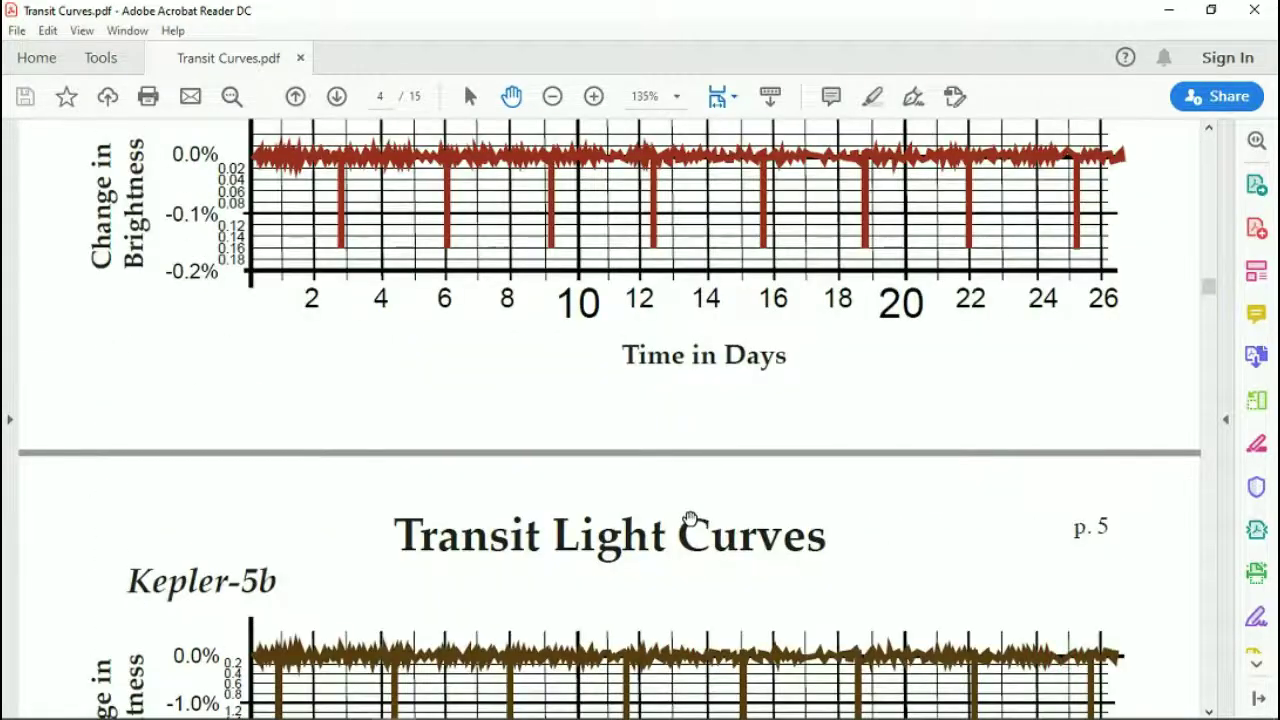
pyautogui.scroll(10, 690, 518)
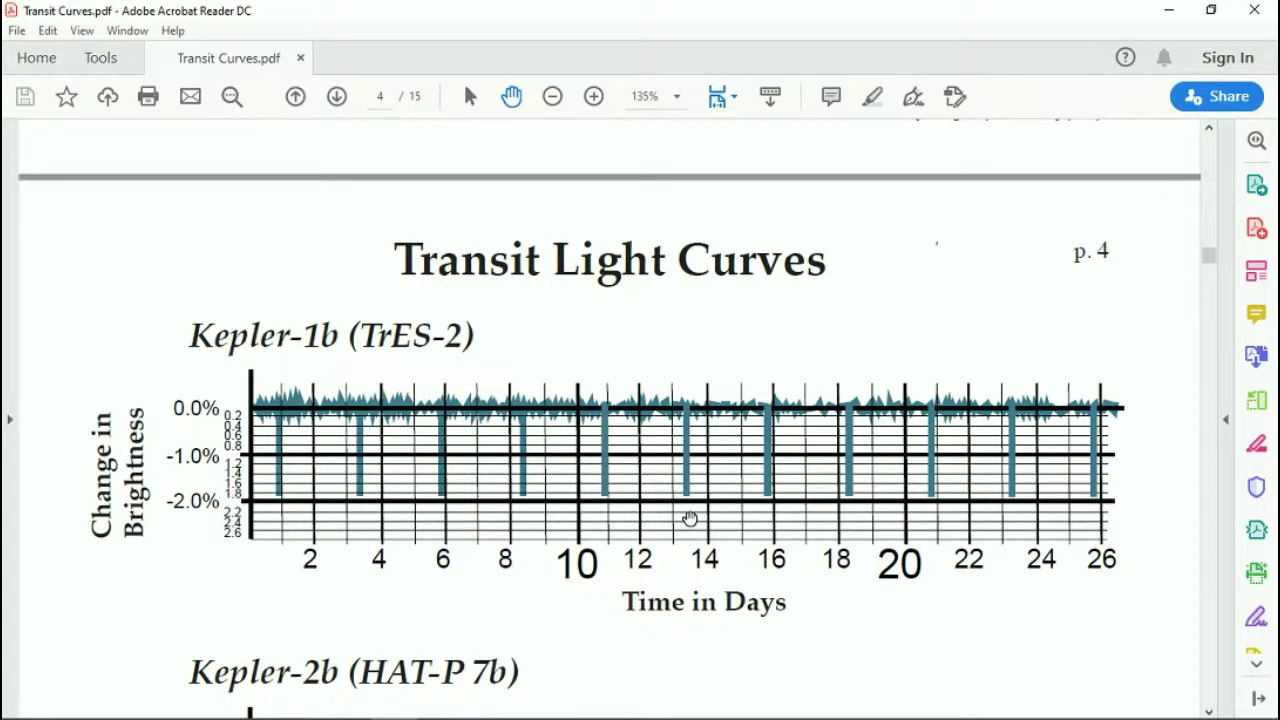
pyautogui.scroll(-1, 690, 518)
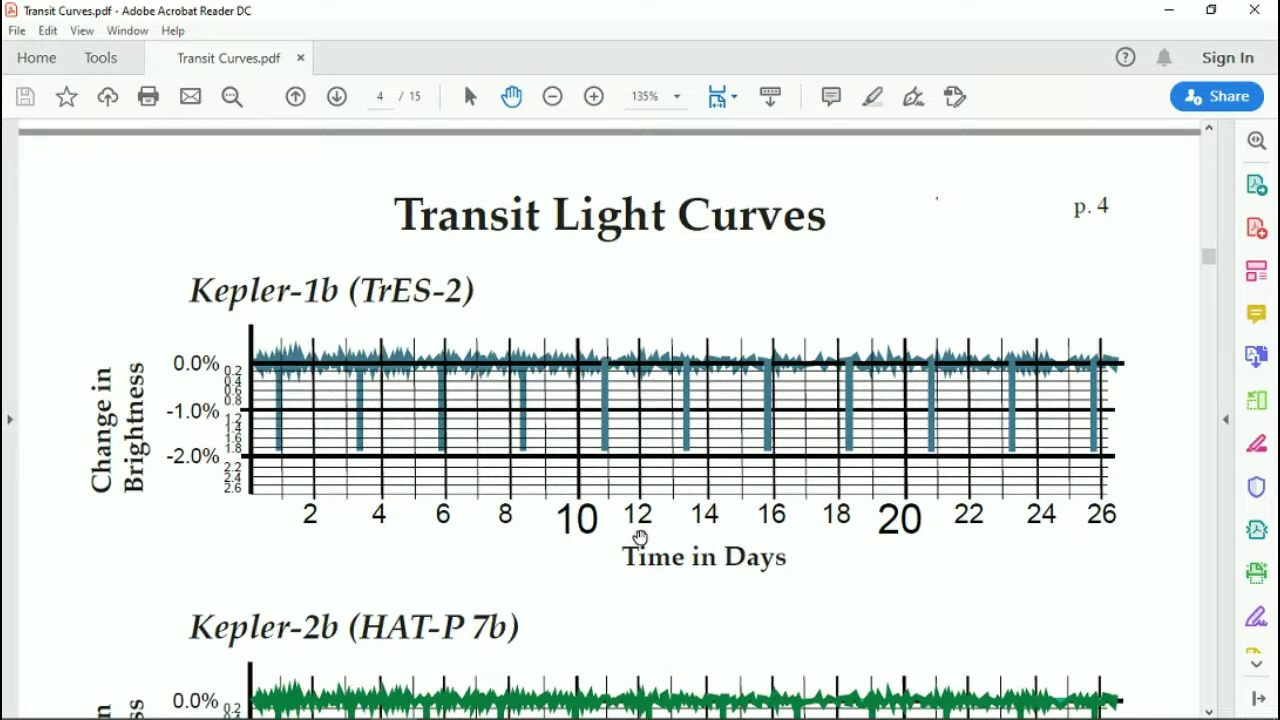
pyautogui.scroll(-4, 640, 538)
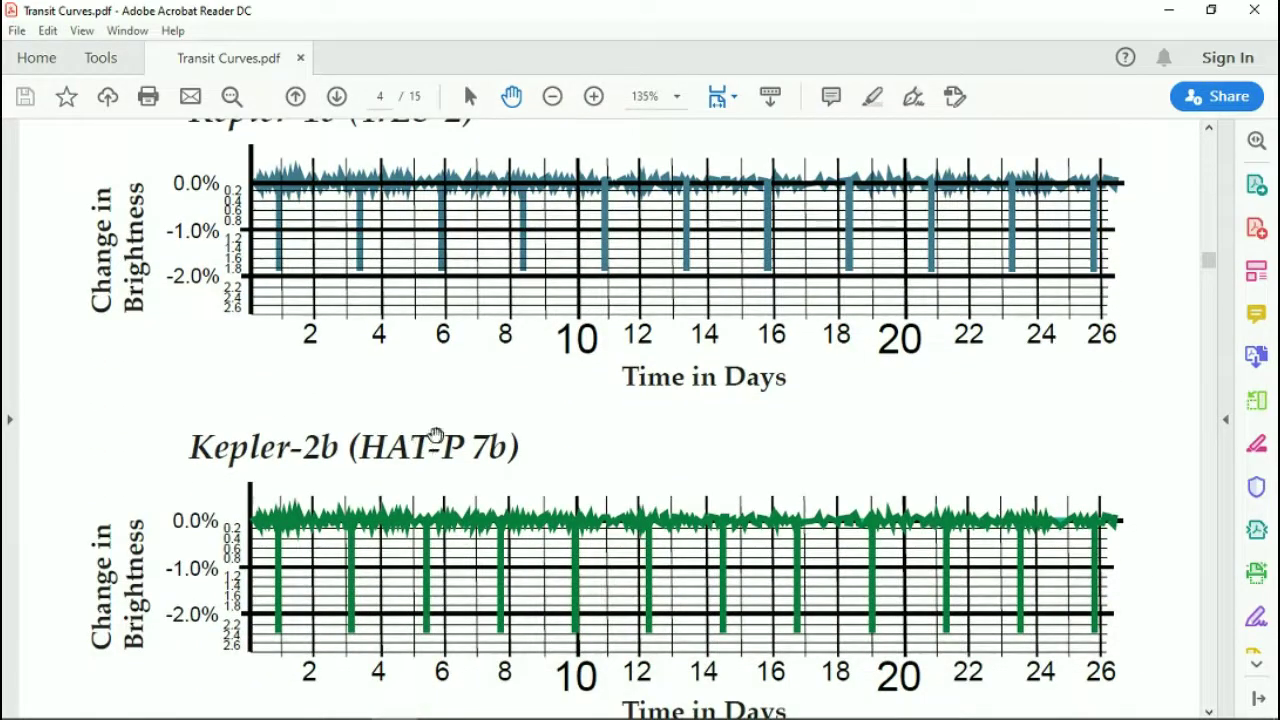
pyautogui.scroll(-6, 400, 468)
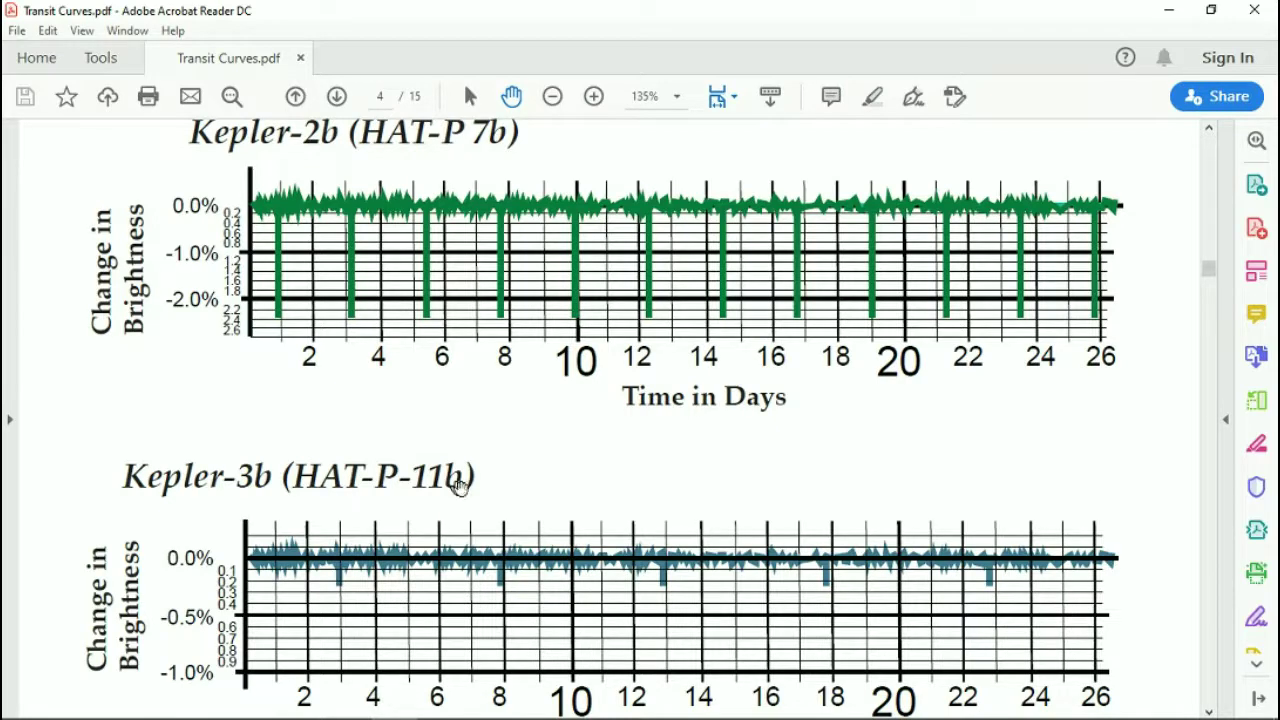
pyautogui.scroll(-6, 465, 528)
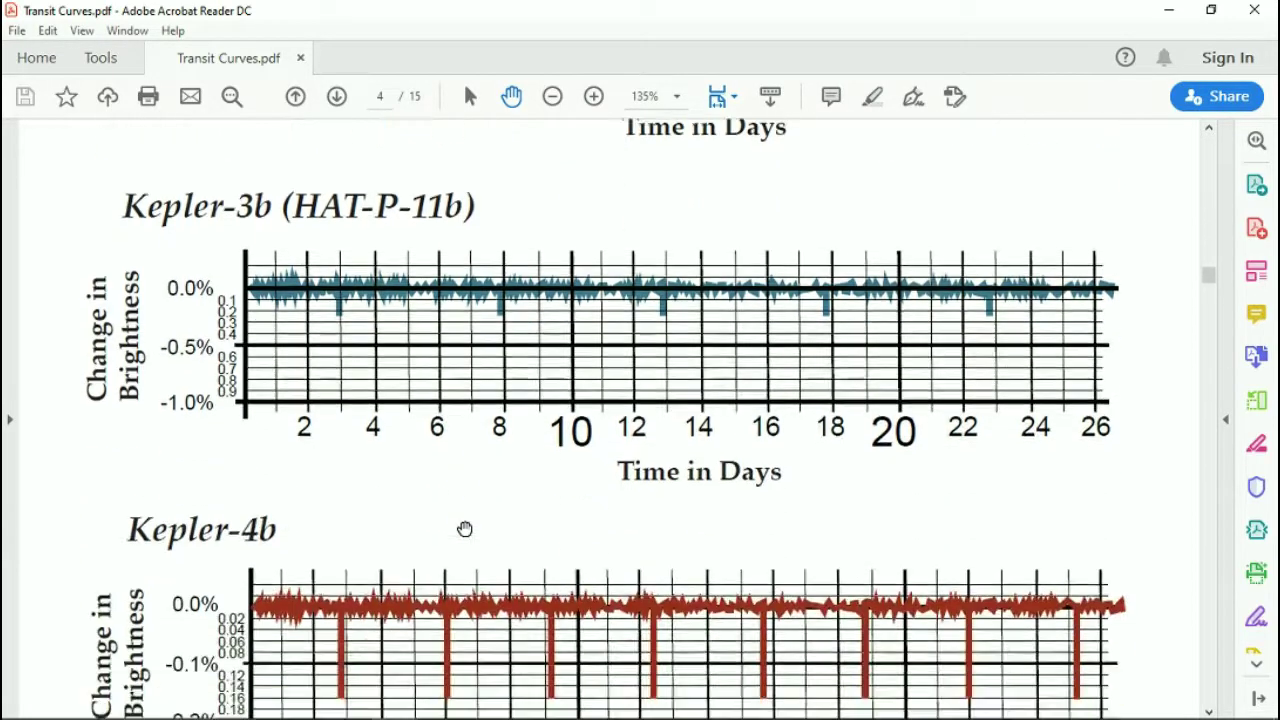
pyautogui.scroll(-15, 465, 528)
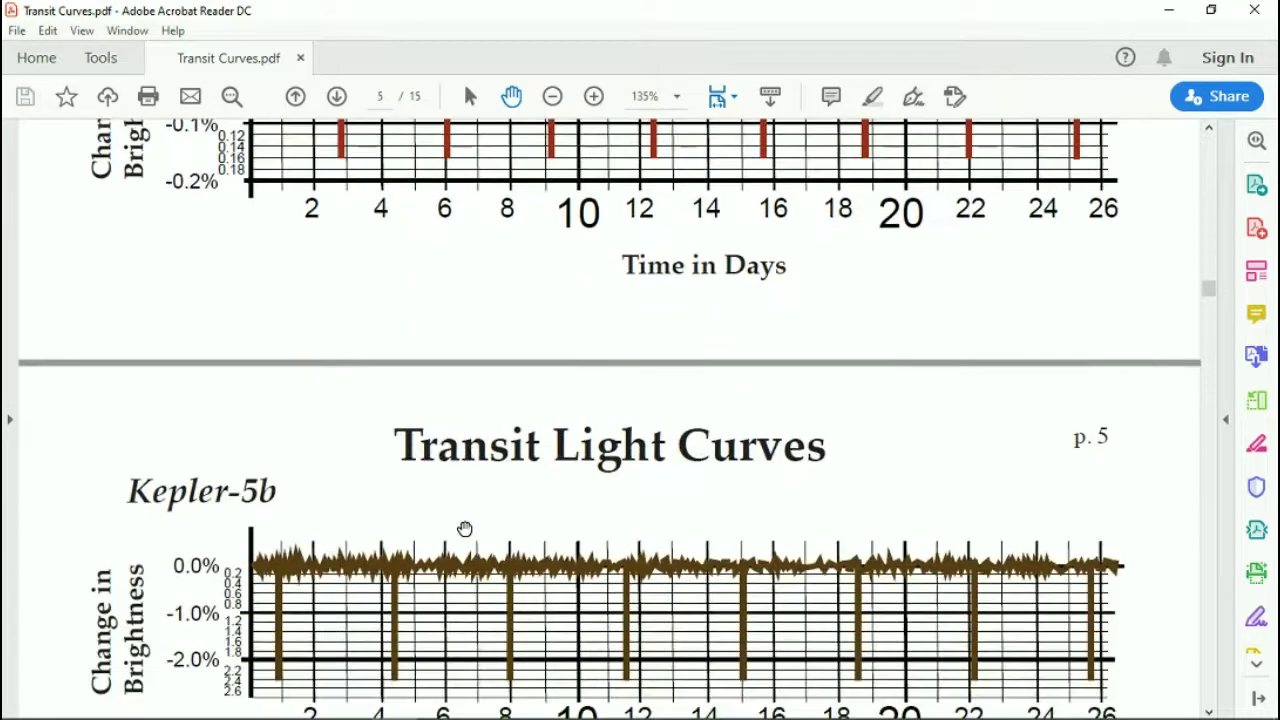
pyautogui.scroll(-18, 465, 528)
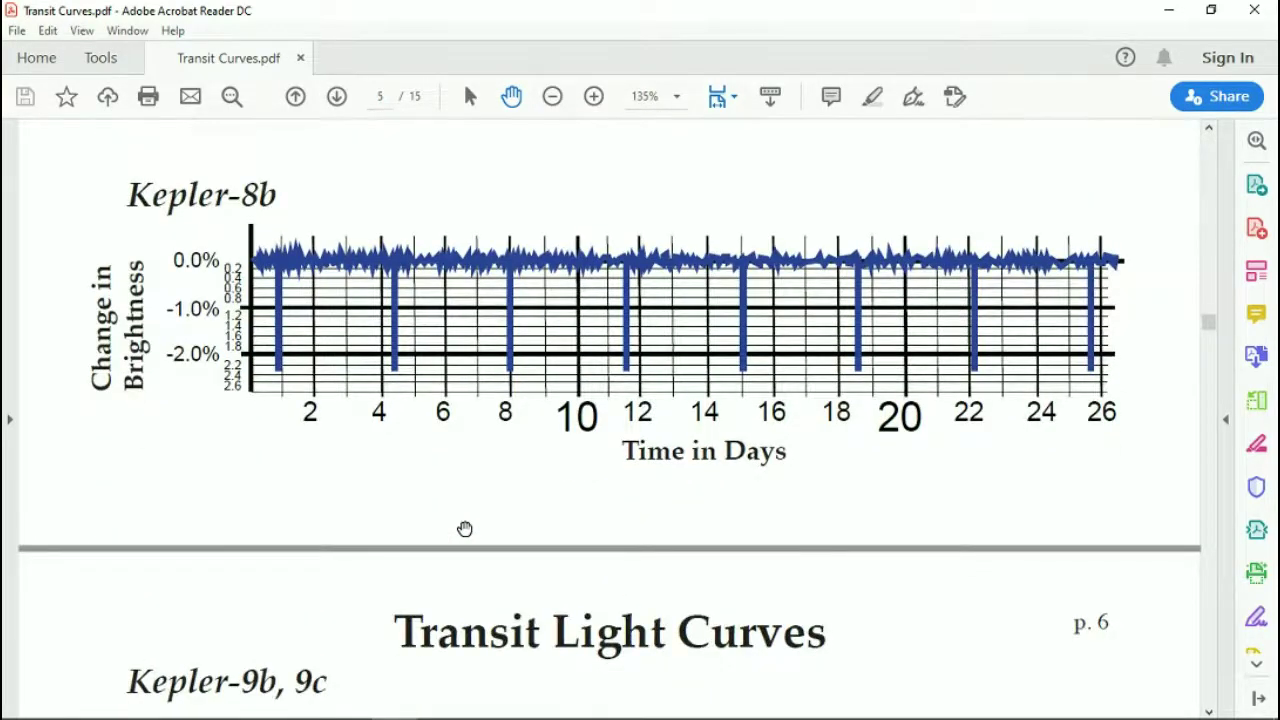
# Examine the transit light curves of Kepler-9b, 9c, Kepler-10b and the Kepler-11 planets on pages 6 and 7.
pyautogui.scroll(-6, 465, 528)
pyautogui.scroll(-3, 406, 544)
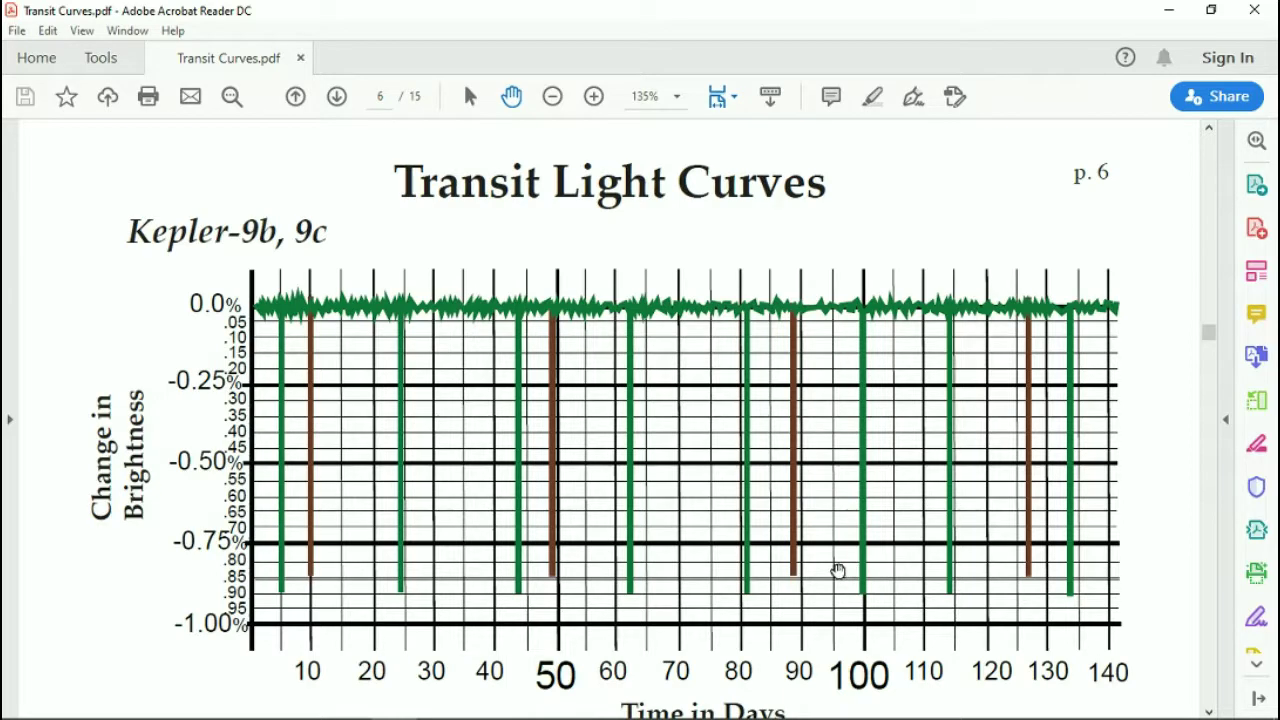
pyautogui.scroll(-6, 569, 551)
pyautogui.scroll(-1, 569, 551)
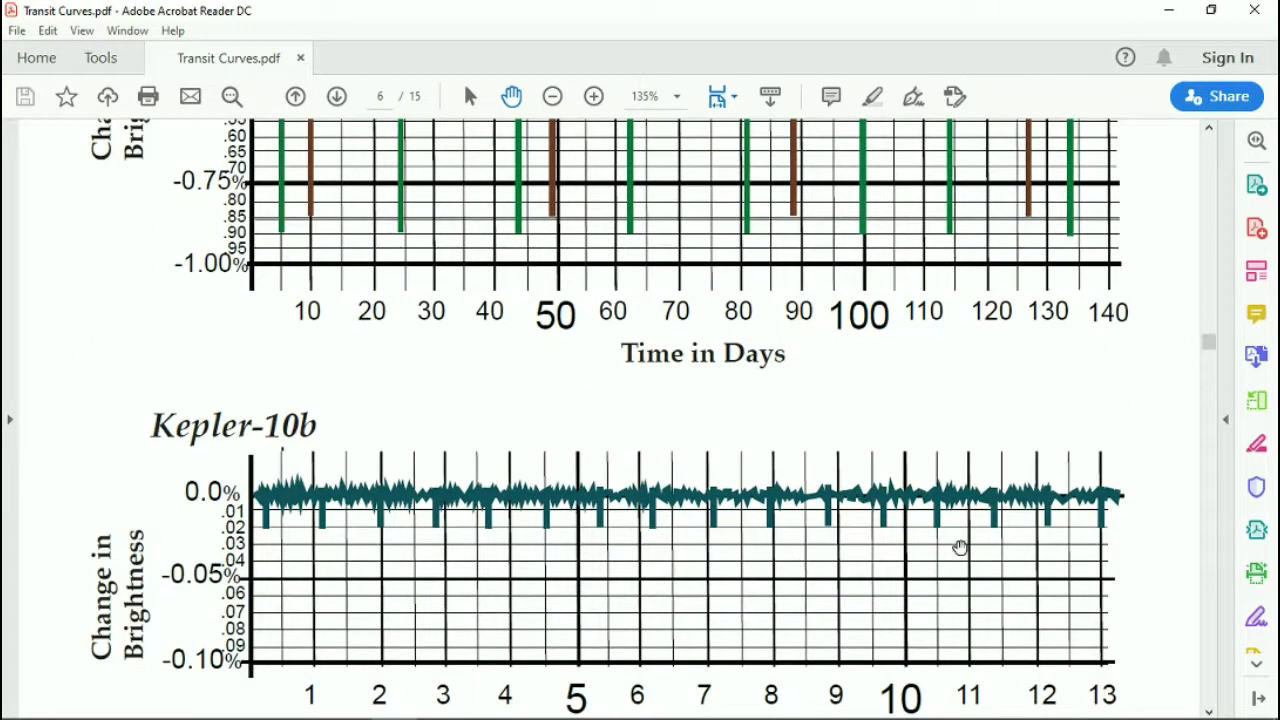
pyautogui.scroll(-10, 714, 560)
pyautogui.scroll(-15, 661, 533)
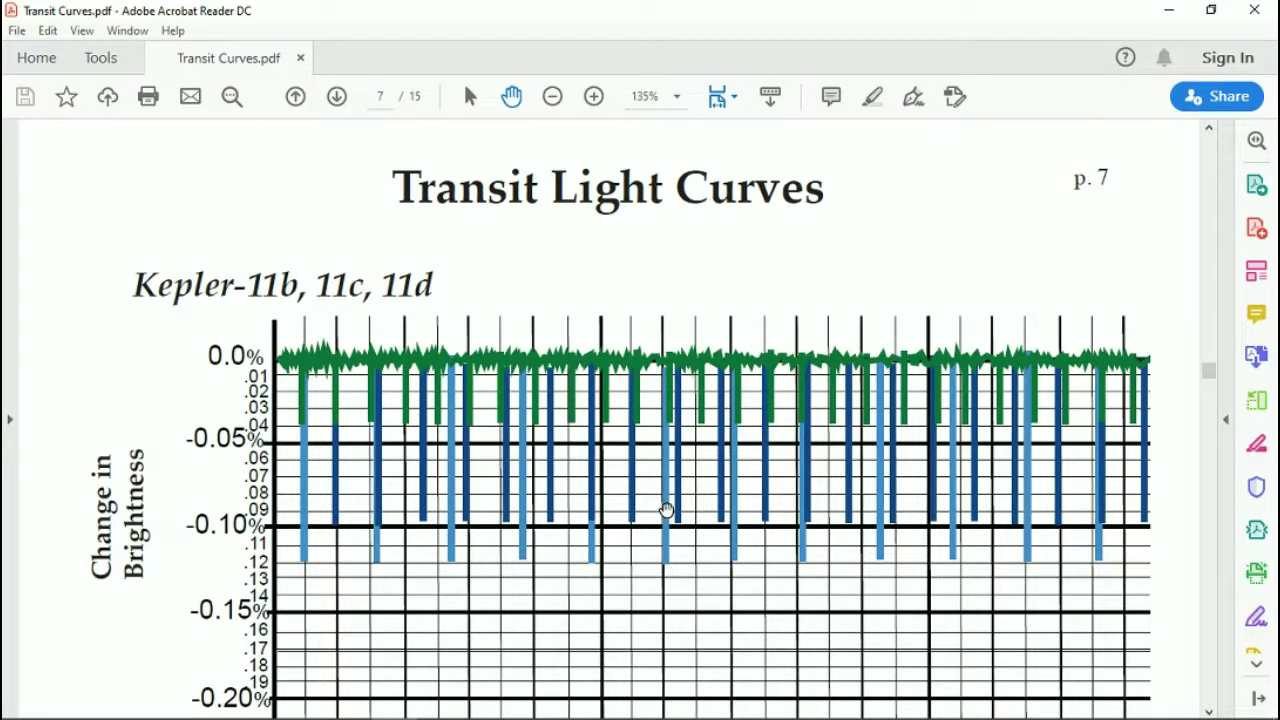
pyautogui.scroll(-5, 777, 486)
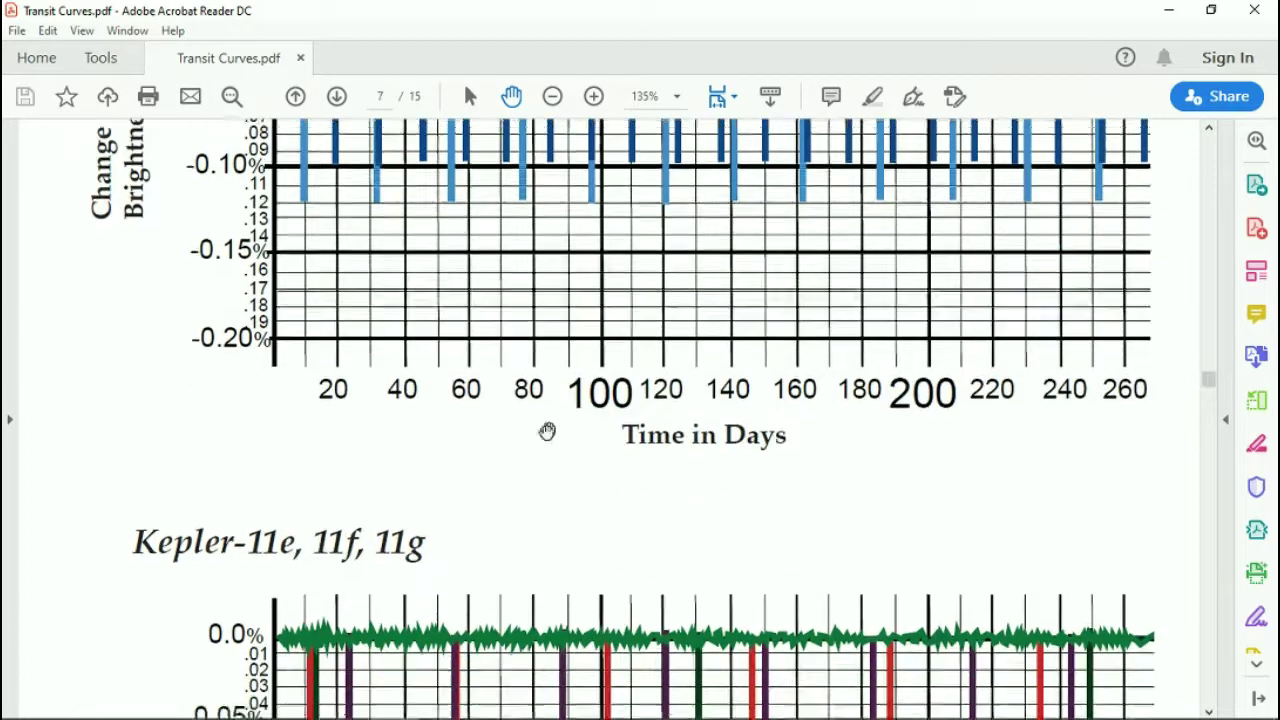
pyautogui.scroll(-3, 540, 445)
pyautogui.scroll(-1, 534, 465)
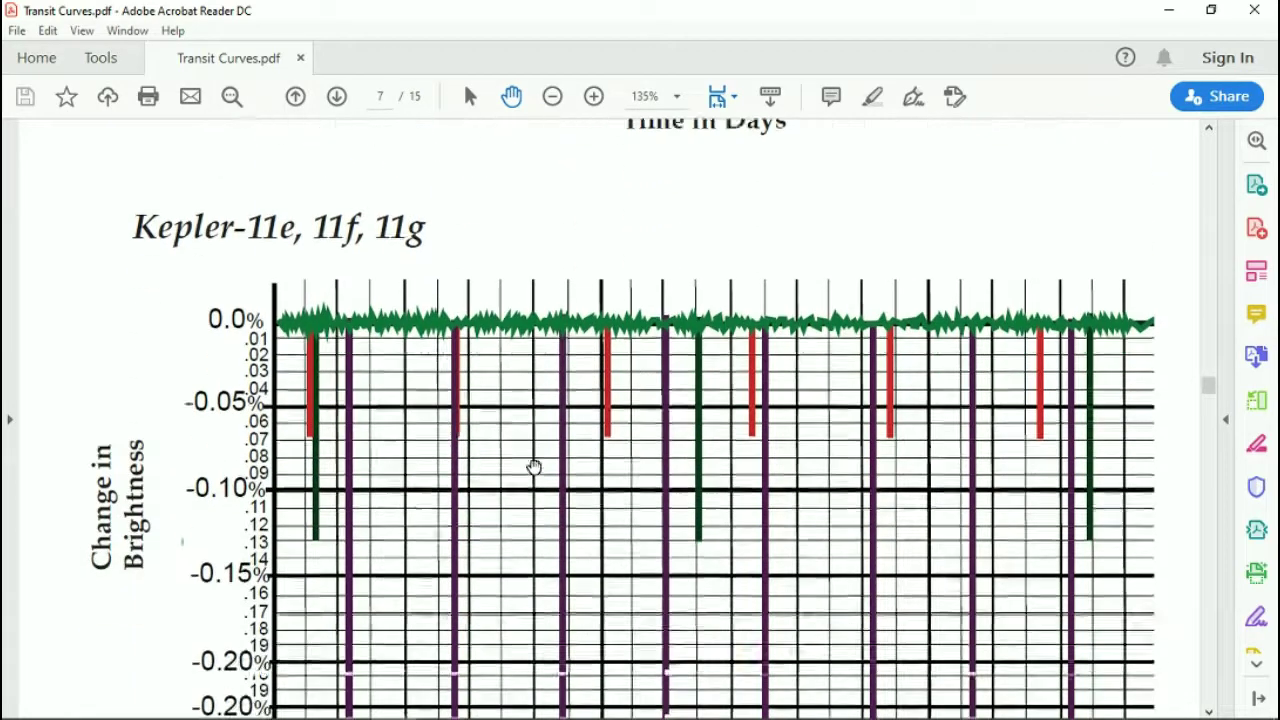
# Rotate the document view clockwise so page 8's combined Kepler-11b to 11g graph reads upright, and examine its transit dips.
pyautogui.scroll(-10, 534, 467)
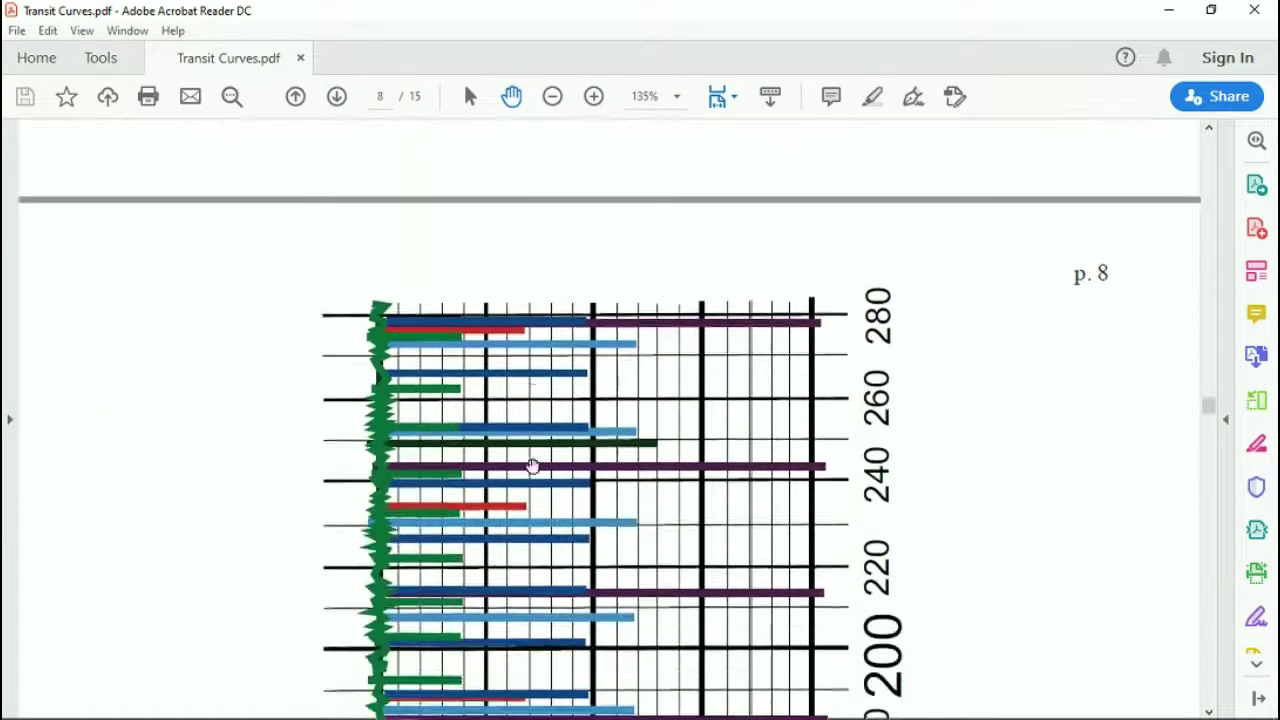
pyautogui.scroll(-1, 532, 466)
pyautogui.rightClick(560, 395)
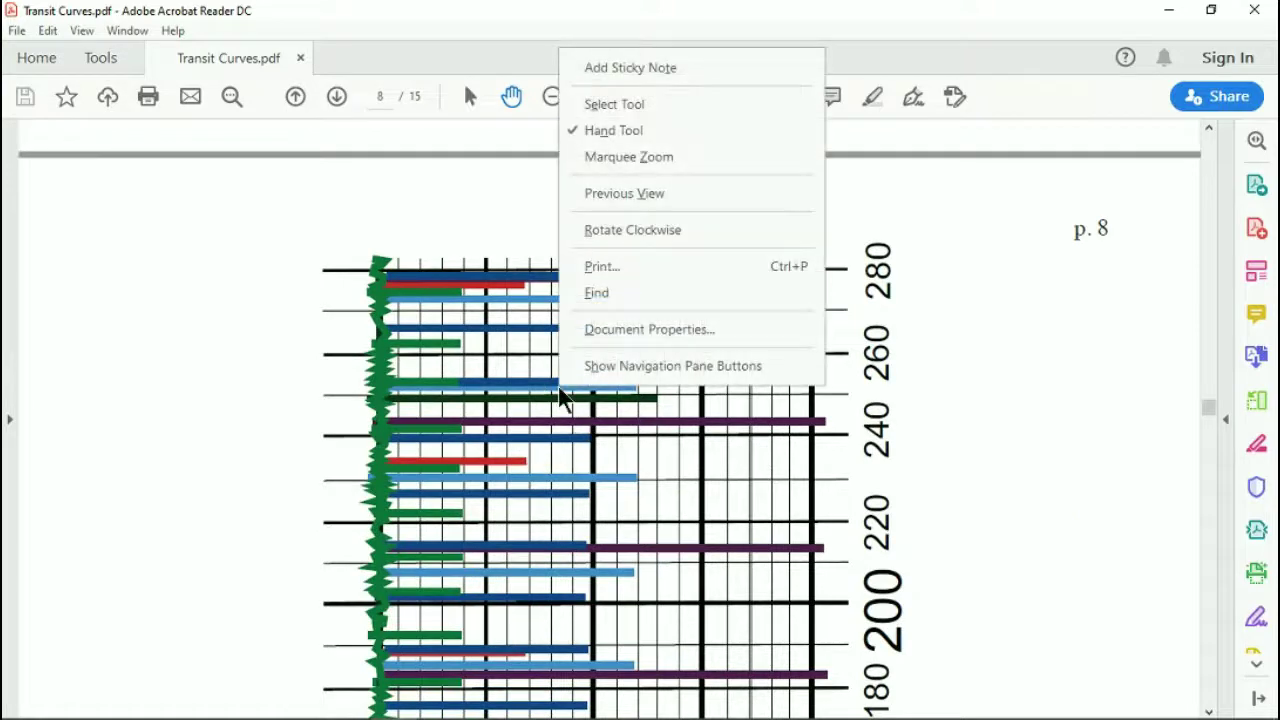
pyautogui.click(665, 236)
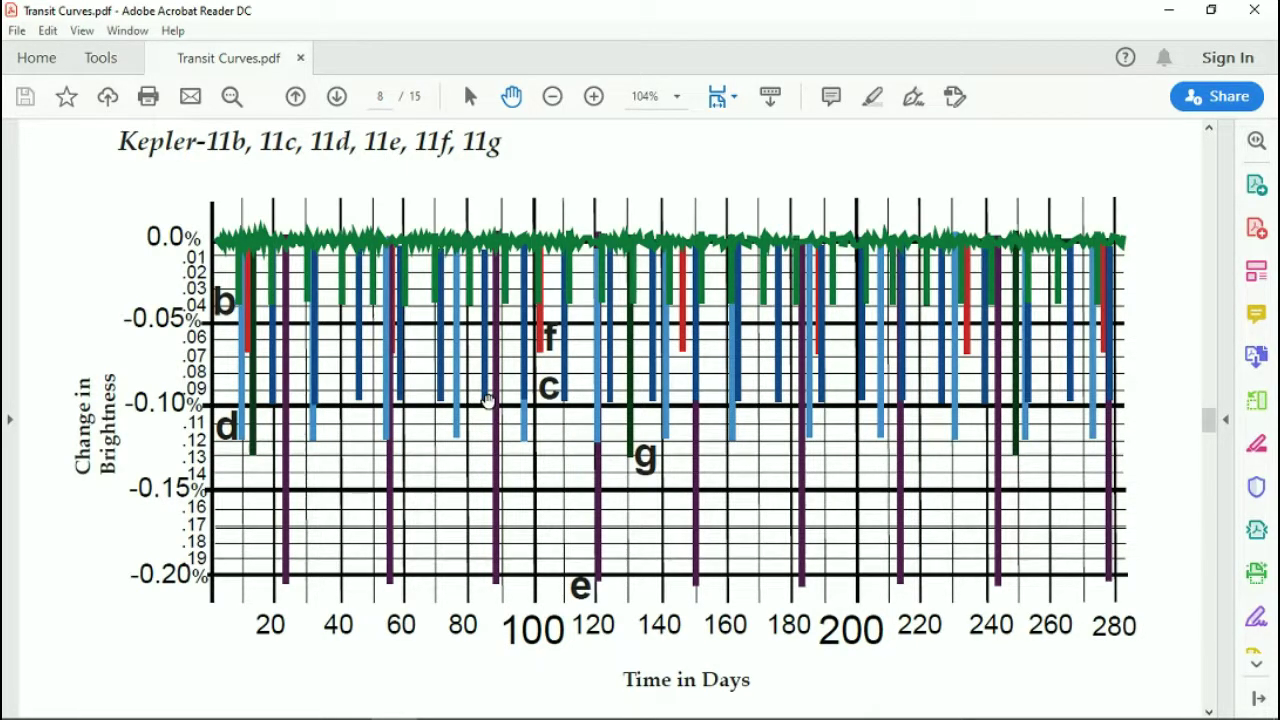
pyautogui.scroll(1, 445, 426)
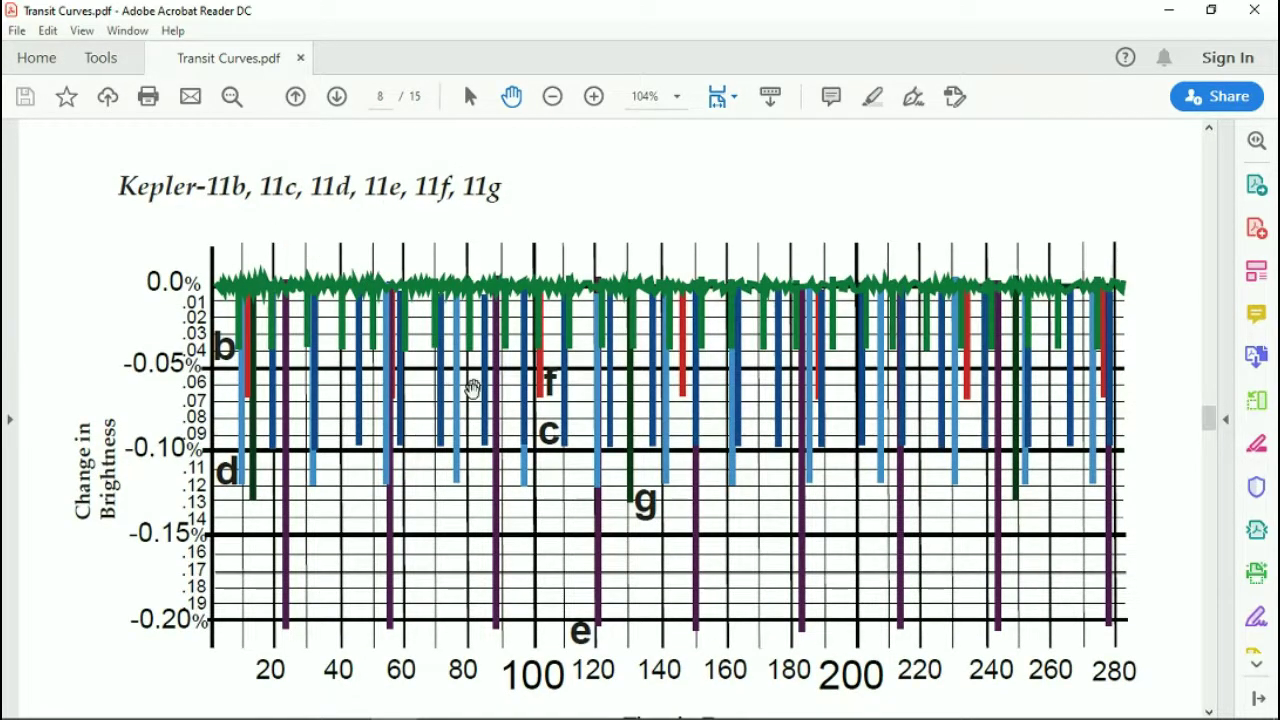
pyautogui.scroll(-5, 437, 490)
pyautogui.scroll(-8, 437, 490)
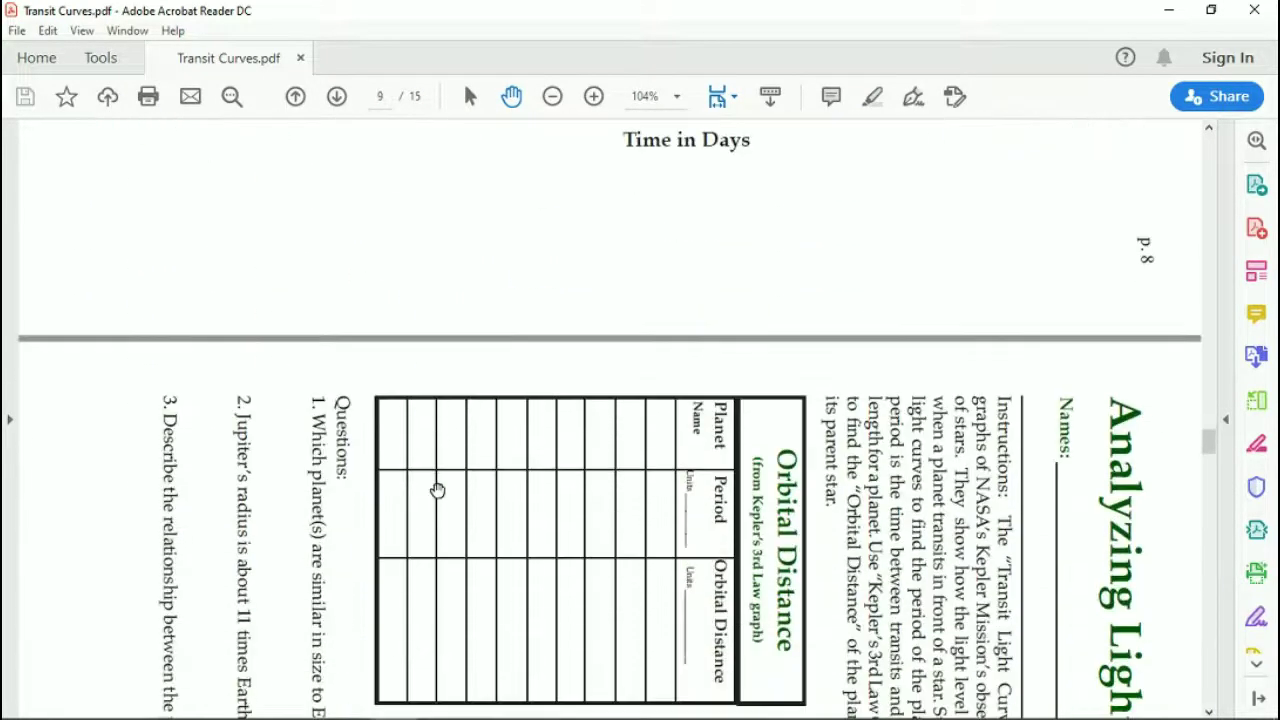
# Try to return the pages to their original orientation by going back to the previous view.
pyautogui.scroll(6, 437, 490)
pyautogui.scroll(4, 437, 490)
pyautogui.rightClick(531, 350)
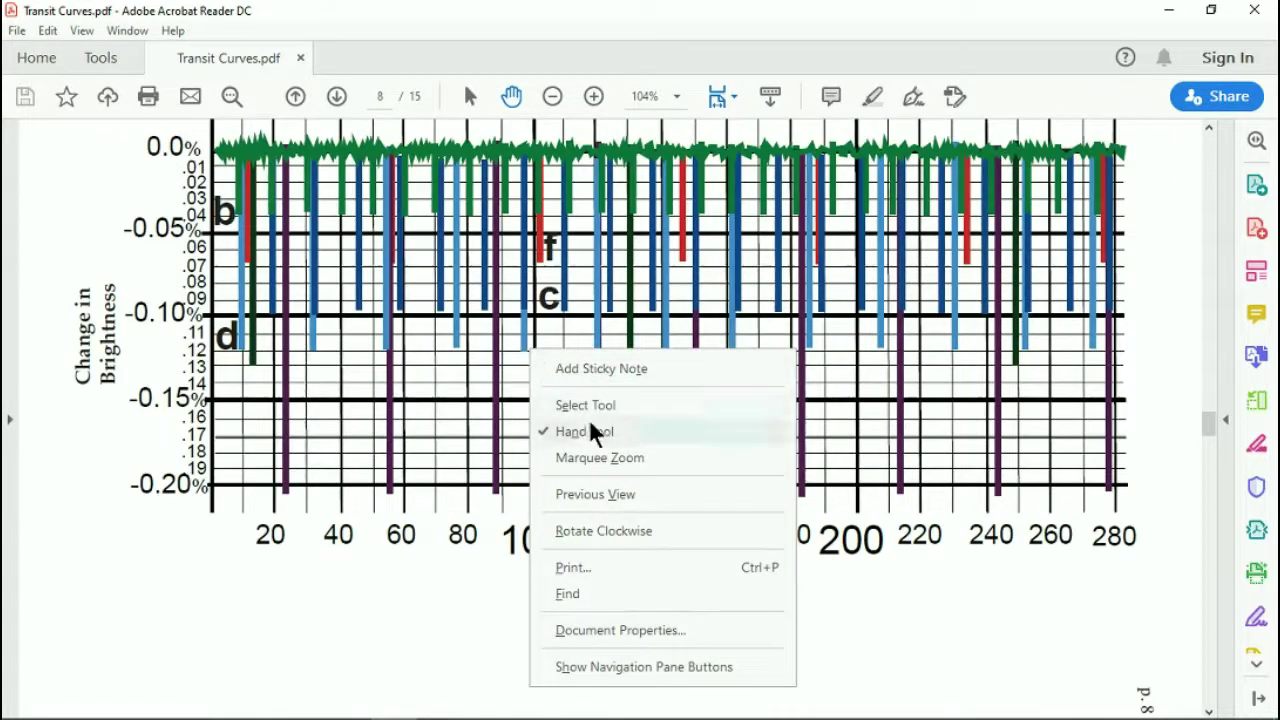
pyautogui.click(612, 494)
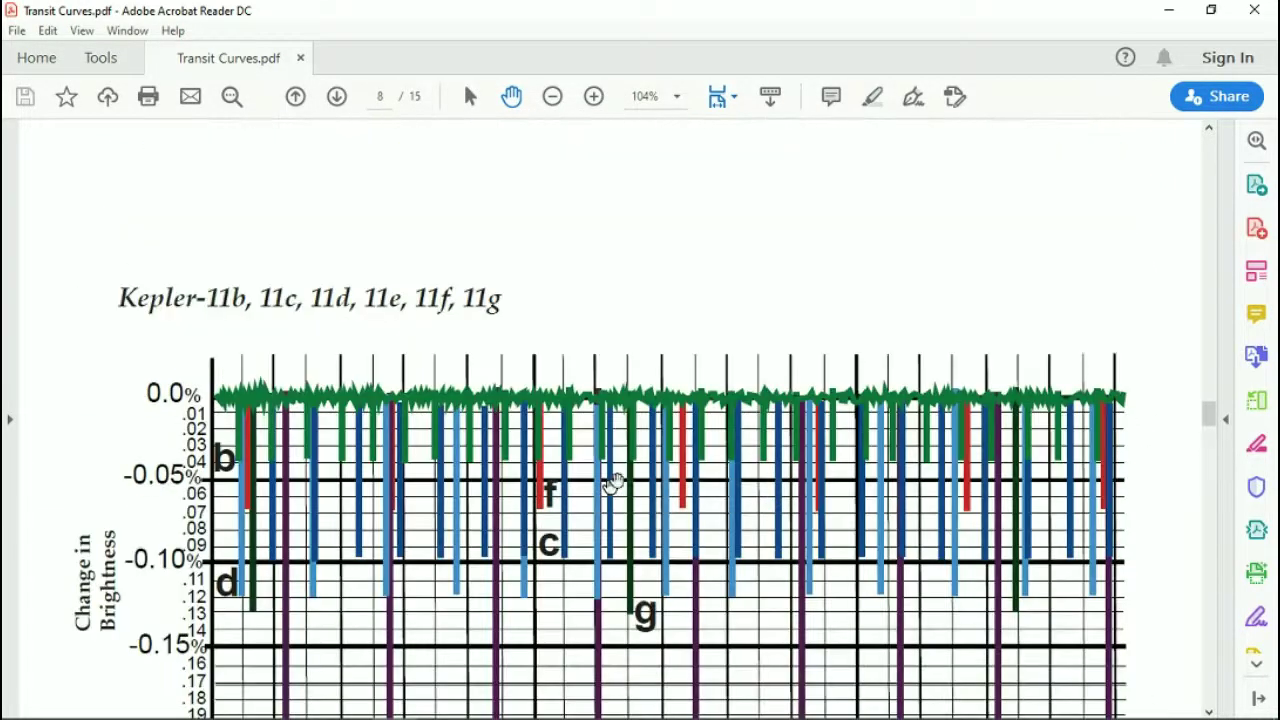
pyautogui.scroll(9, 616, 457)
pyautogui.scroll(-8, 616, 457)
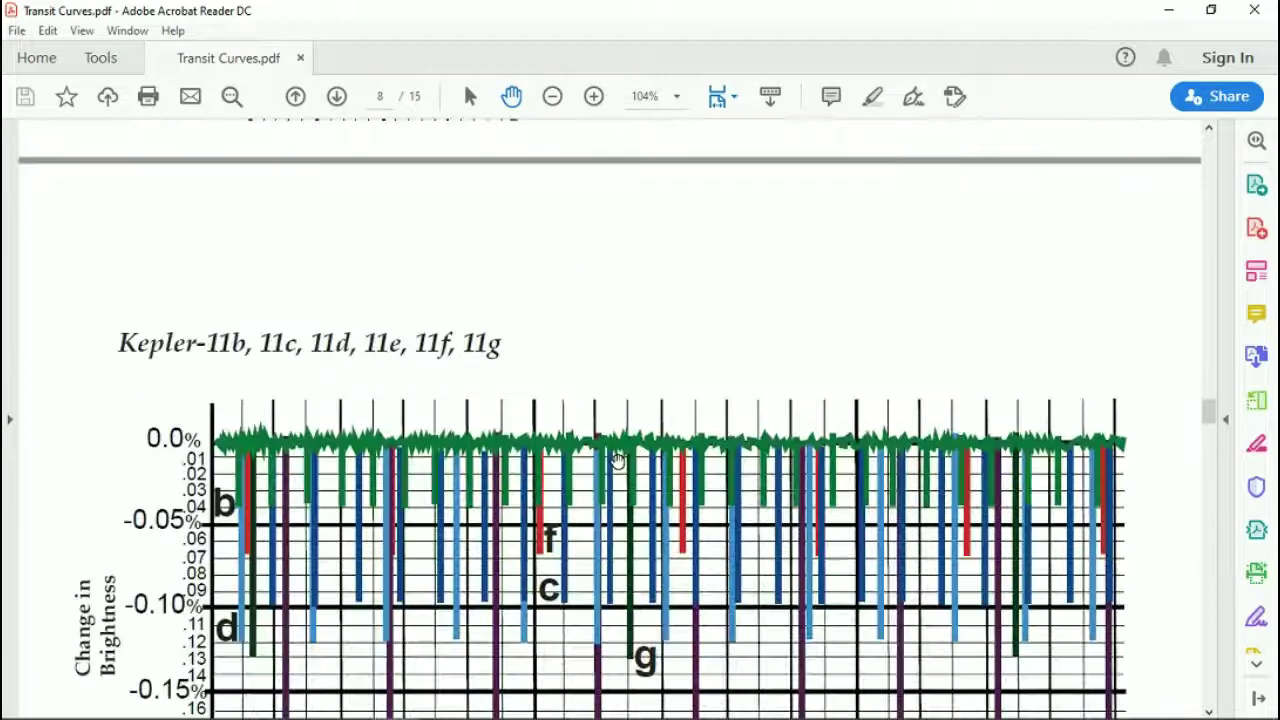
# Rotate the document view clockwise three more times to restore the pages' original orientation.
pyautogui.rightClick(466, 470)
pyautogui.click(578, 303)
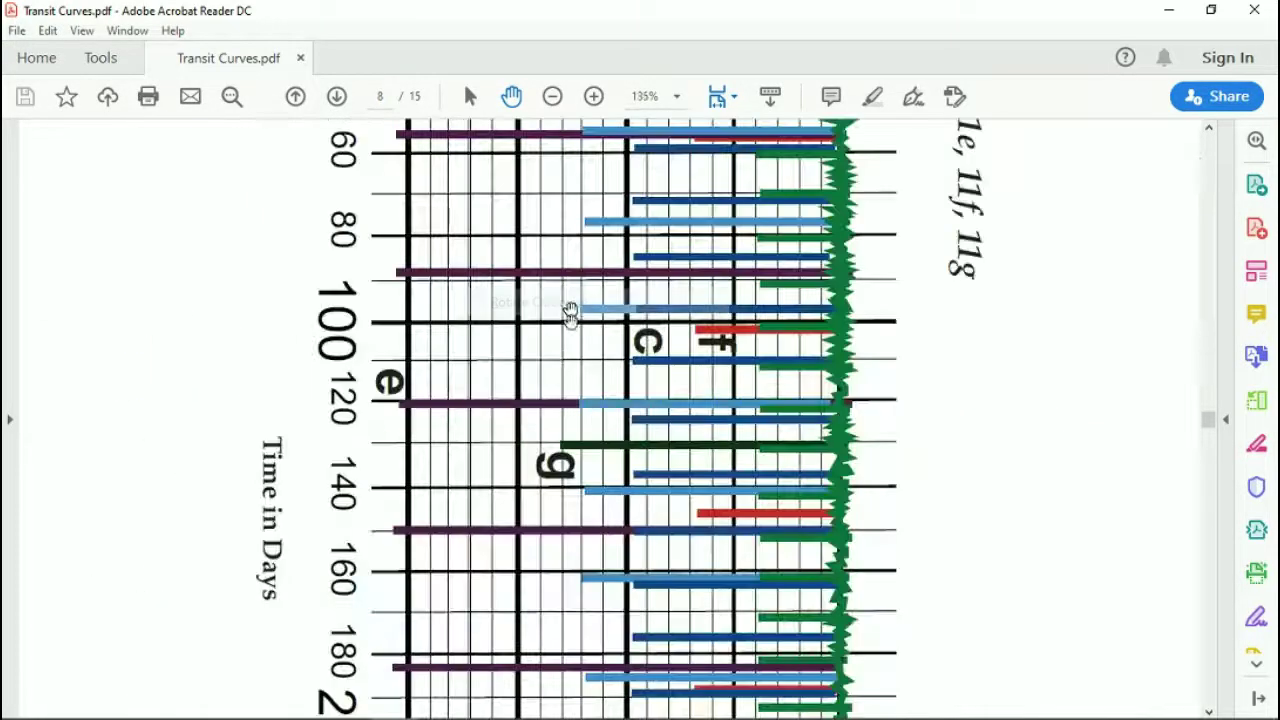
pyautogui.rightClick(575, 368)
pyautogui.click(680, 542)
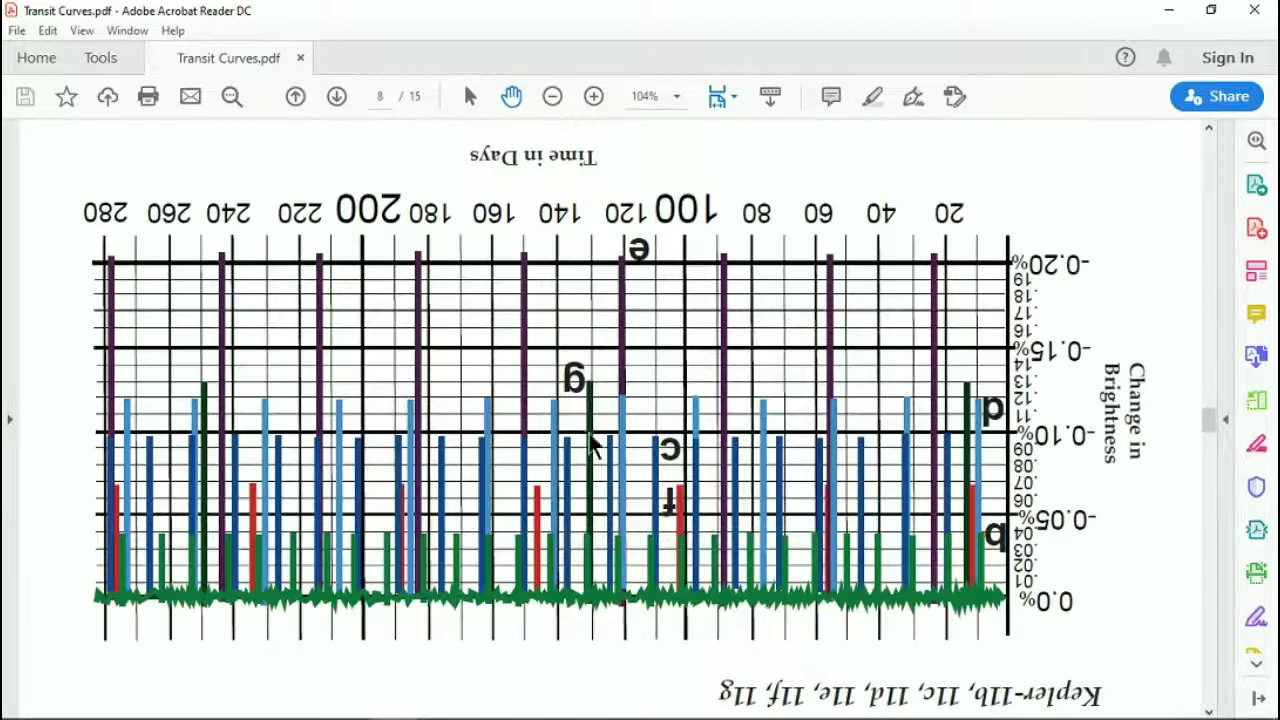
pyautogui.rightClick(622, 452)
pyautogui.click(672, 278)
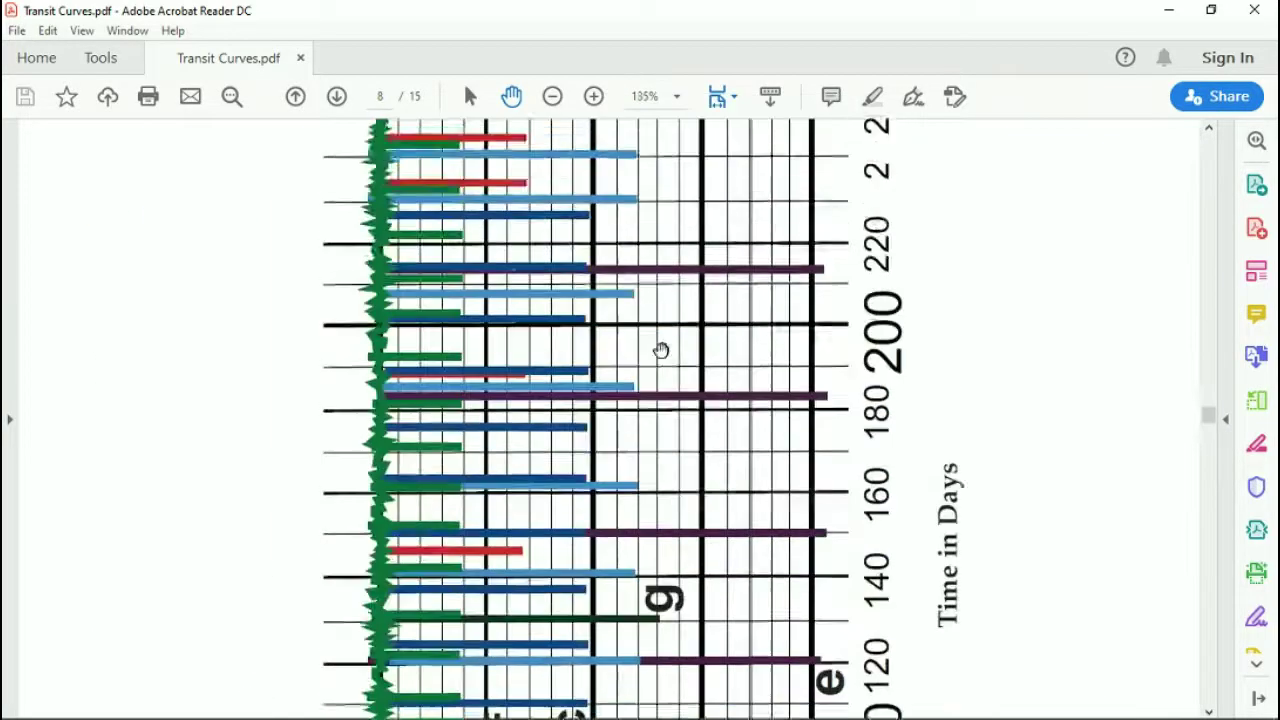
# Go back to the Kepler-1b (TrES-2) transit light curve on page 4 and examine it.
pyautogui.scroll(20, 661, 350)
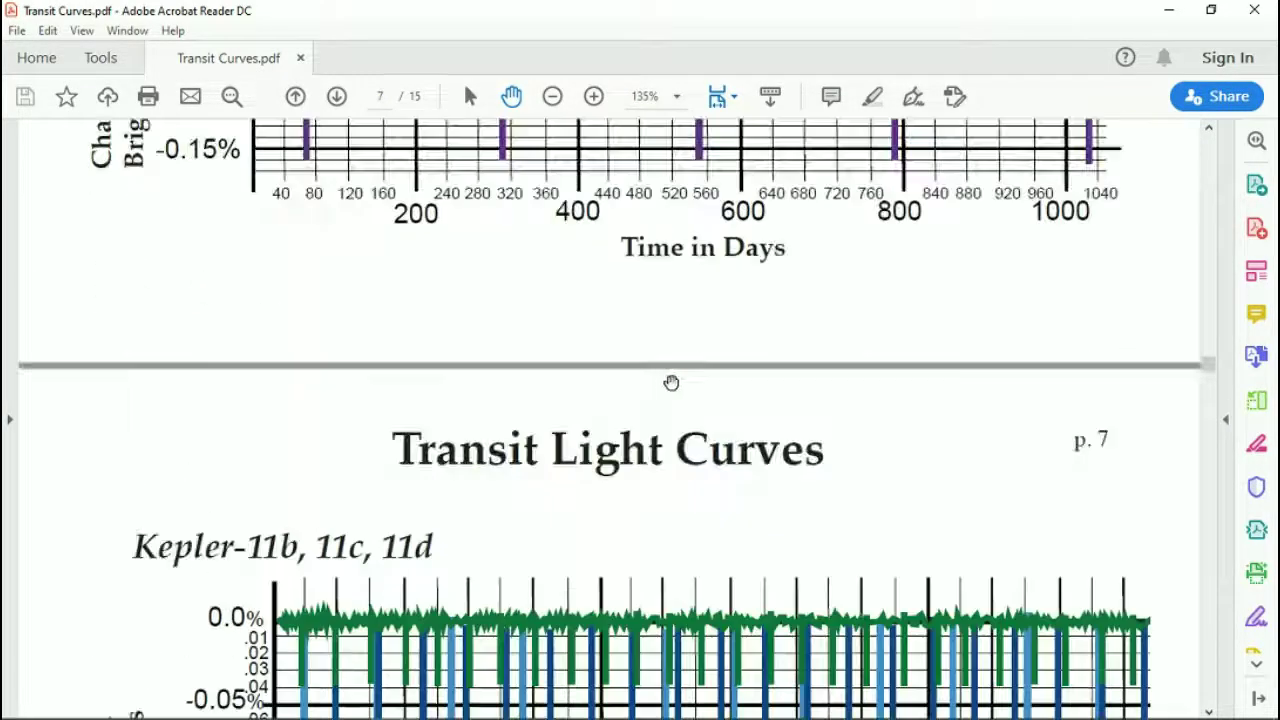
pyautogui.scroll(15, 646, 414)
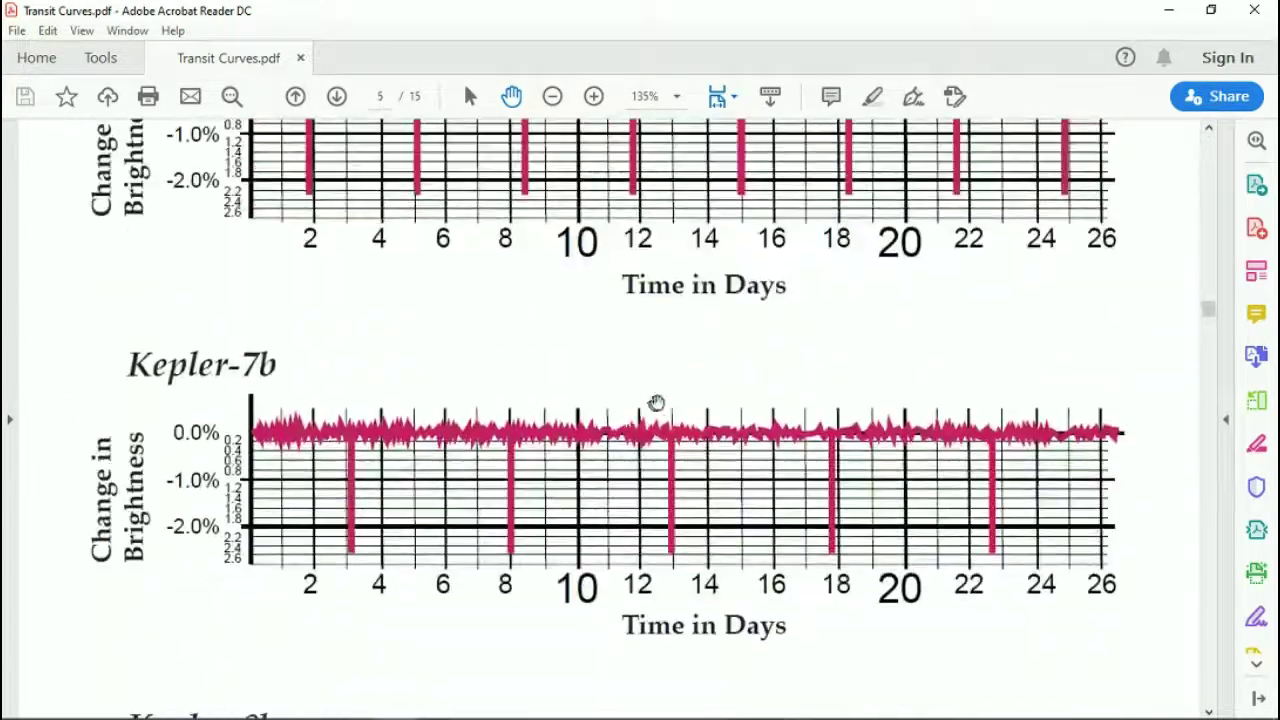
pyautogui.scroll(15, 645, 410)
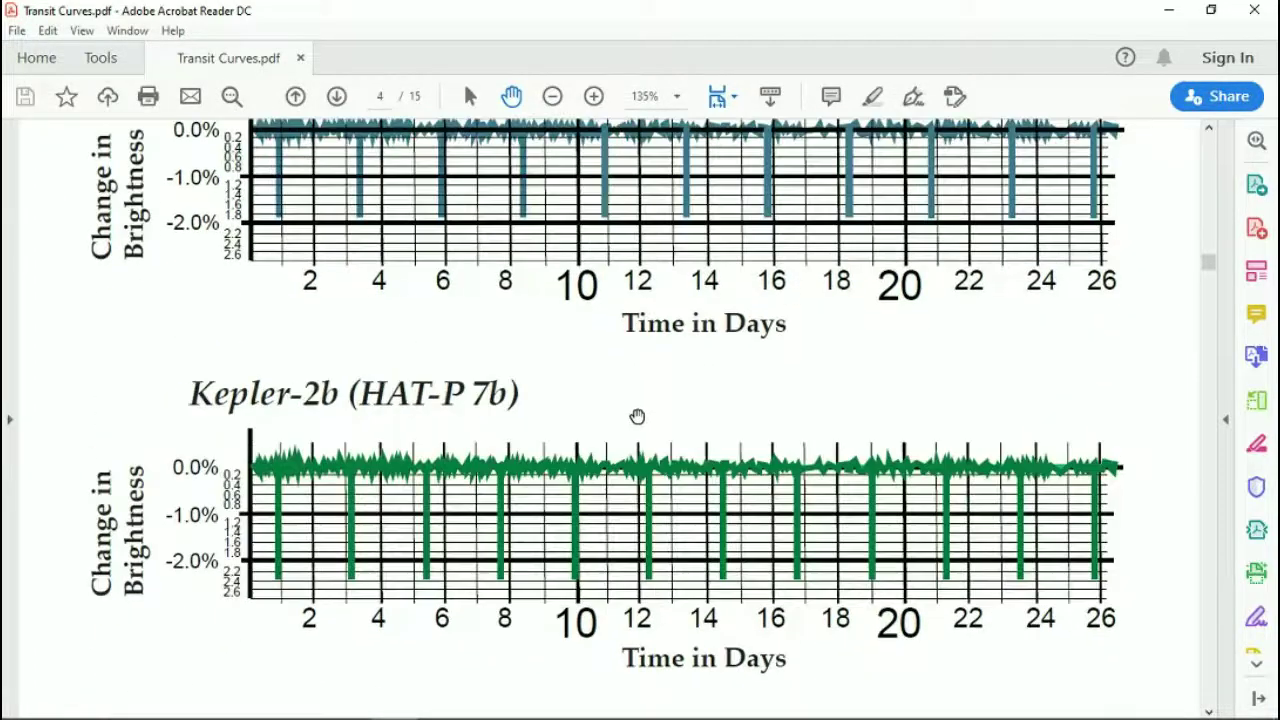
pyautogui.scroll(-3, 637, 416)
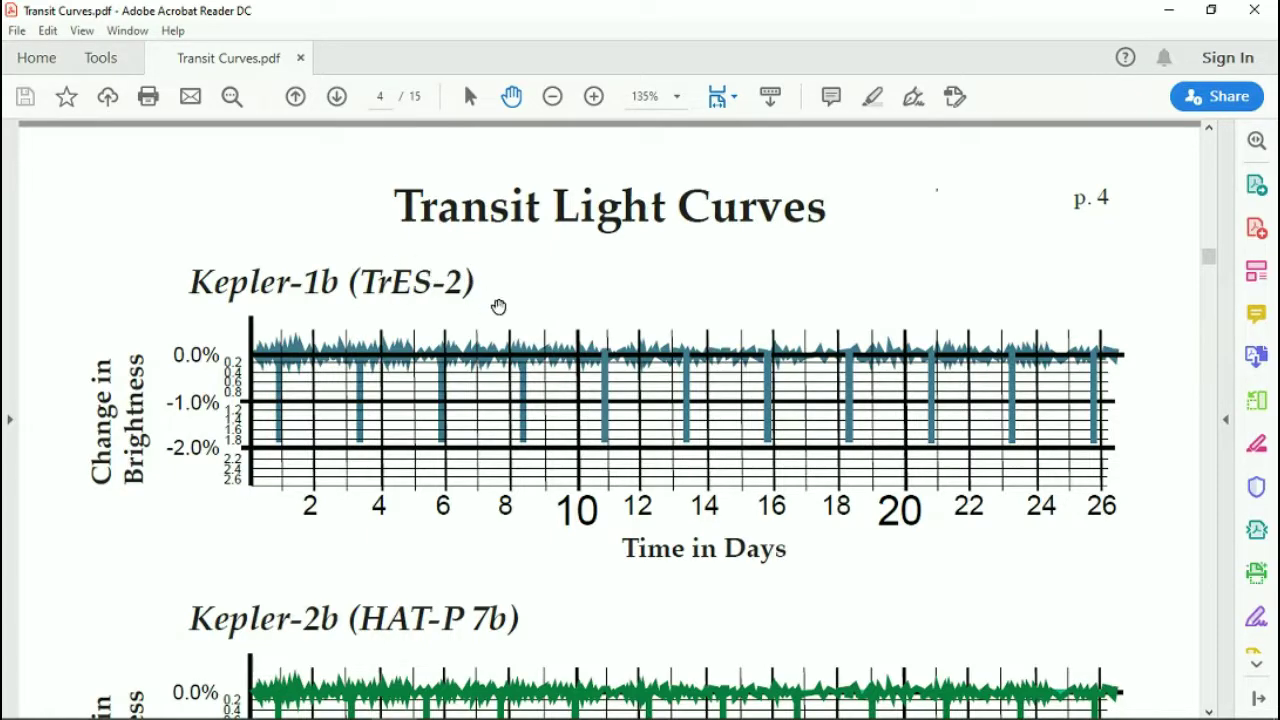
# Switch to Wikipedia in Chrome, search for "tres-2" and open the TrES-2b article.
pyautogui.hotkey('alt', 'Tab')
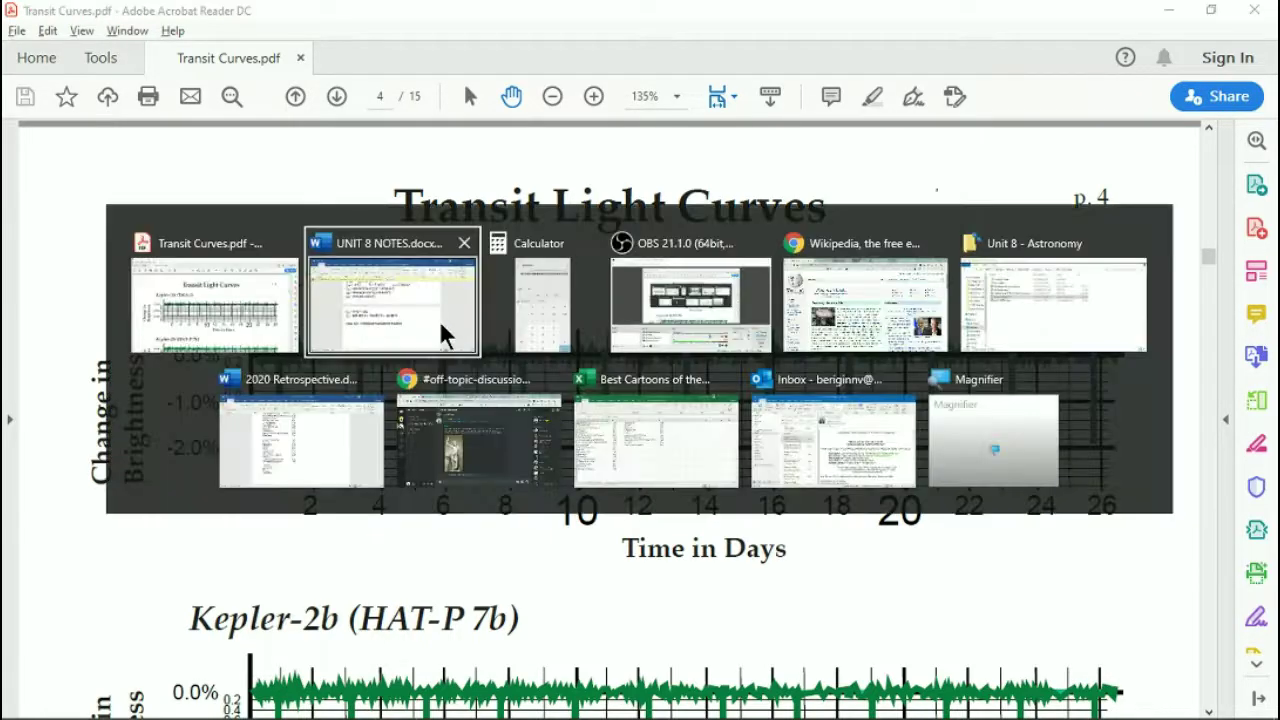
pyautogui.hotkey('alt', 'Tab')
pyautogui.hotkey('alt', 'Tab')
pyautogui.hotkey('alt', 'Tab')
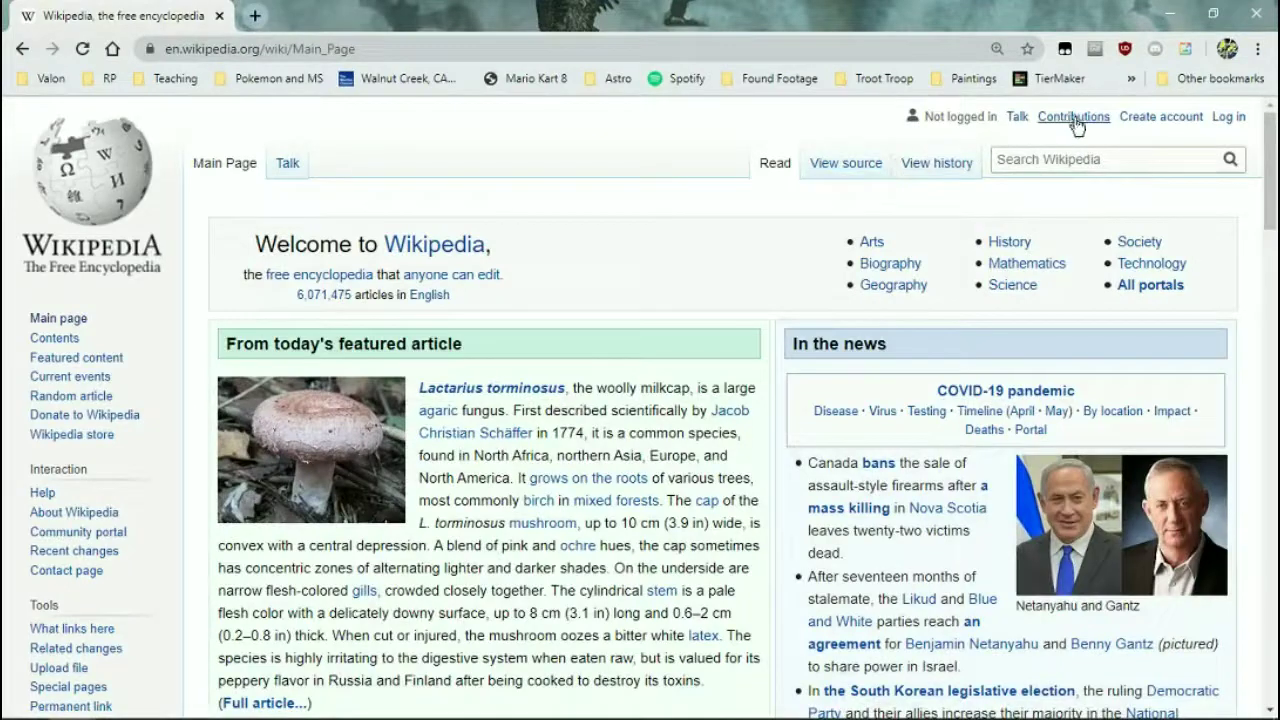
pyautogui.click(1057, 162)
pyautogui.write('tres-2')
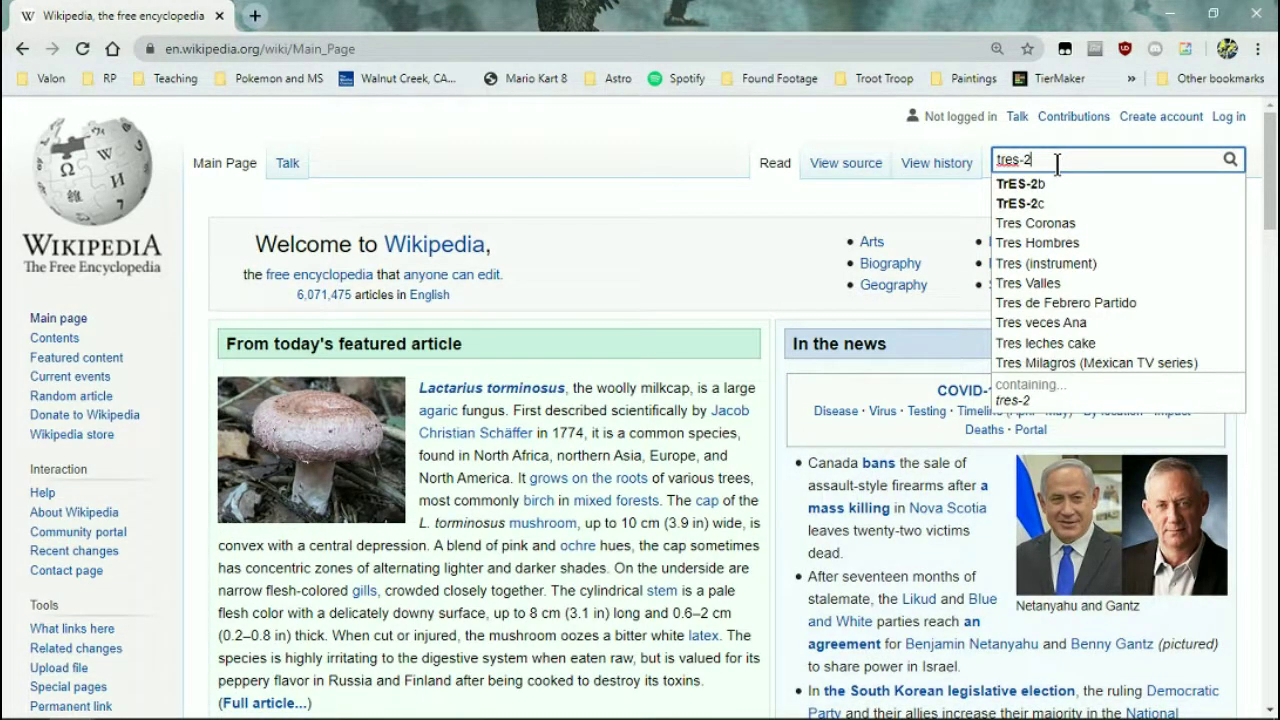
pyautogui.press('Down')
pyautogui.press('Return')
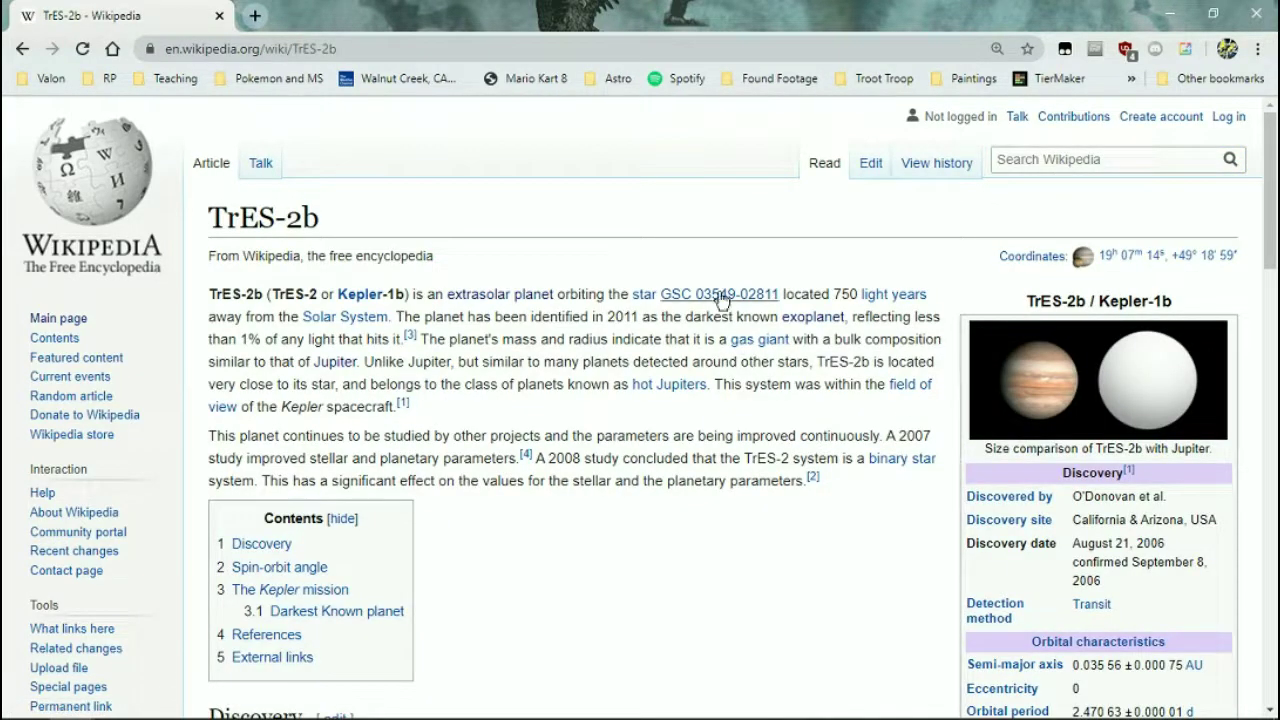
pyautogui.click(770, 300)
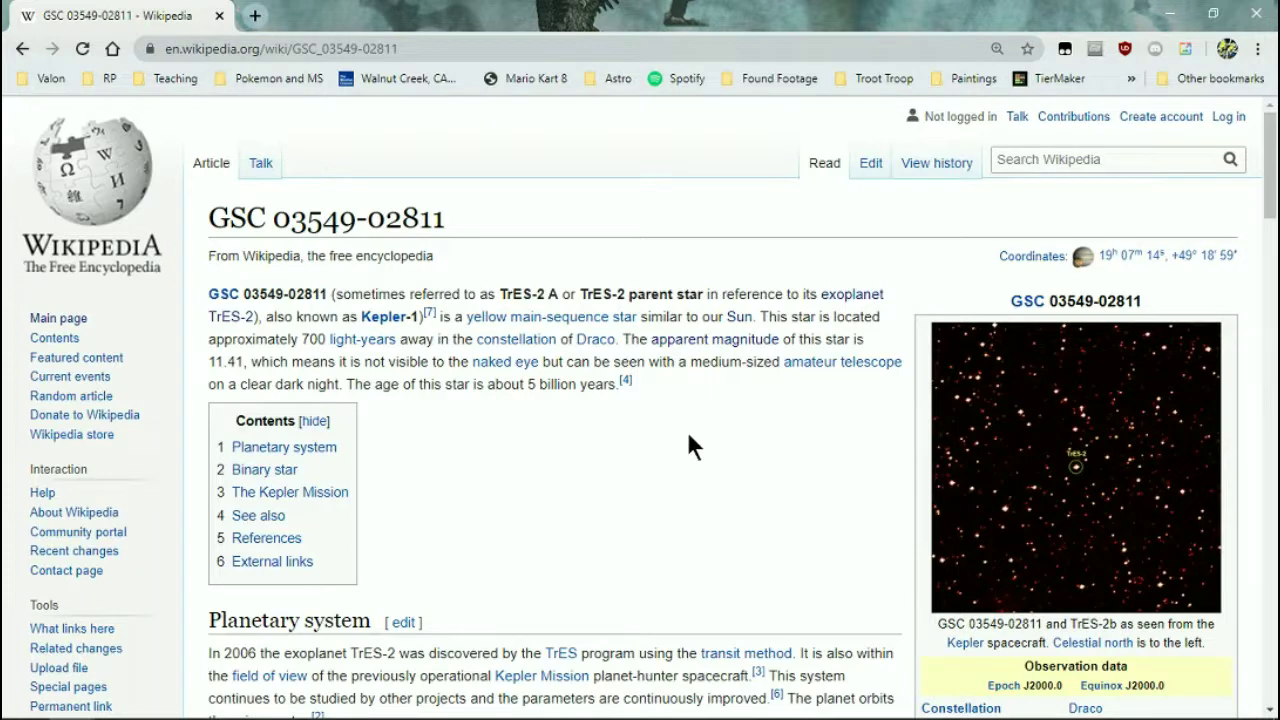
pyautogui.scroll(-2, 695, 435)
pyautogui.scroll(-2, 697, 440)
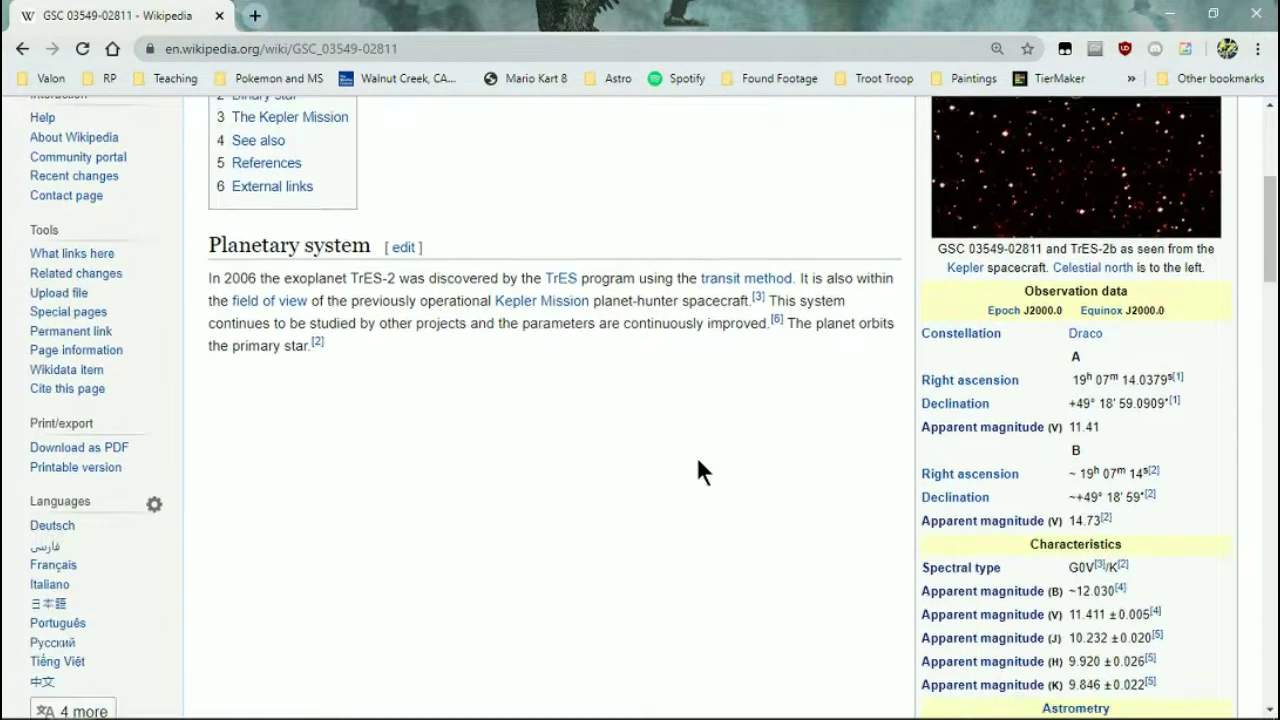
pyautogui.scroll(-2, 705, 472)
pyautogui.scroll(-2, 710, 480)
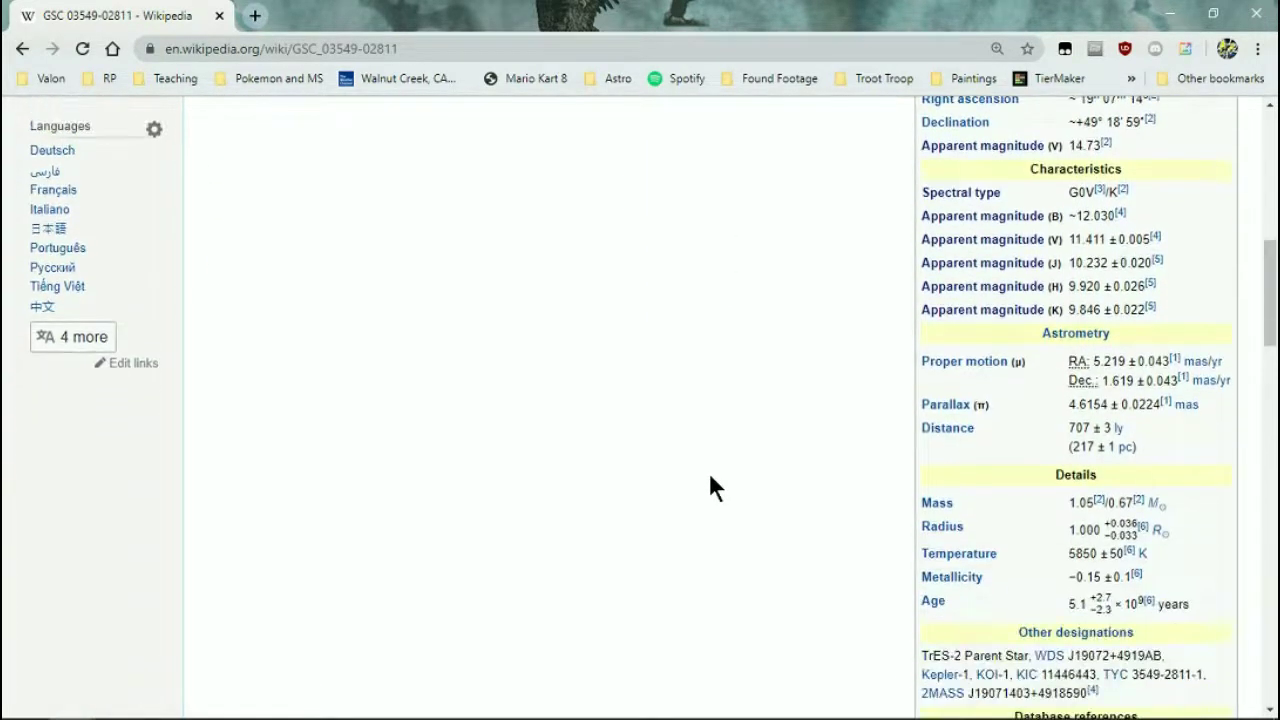
pyautogui.scroll(-1, 740, 470)
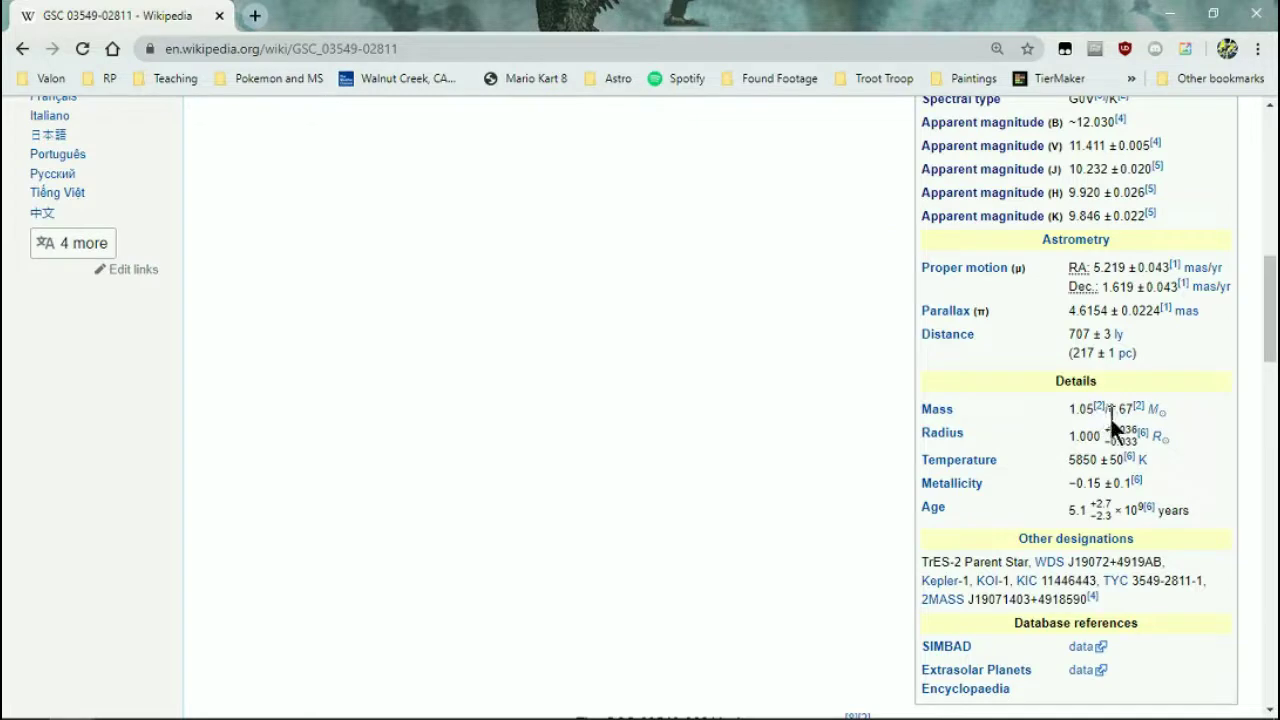
pyautogui.scroll(1, 1107, 430)
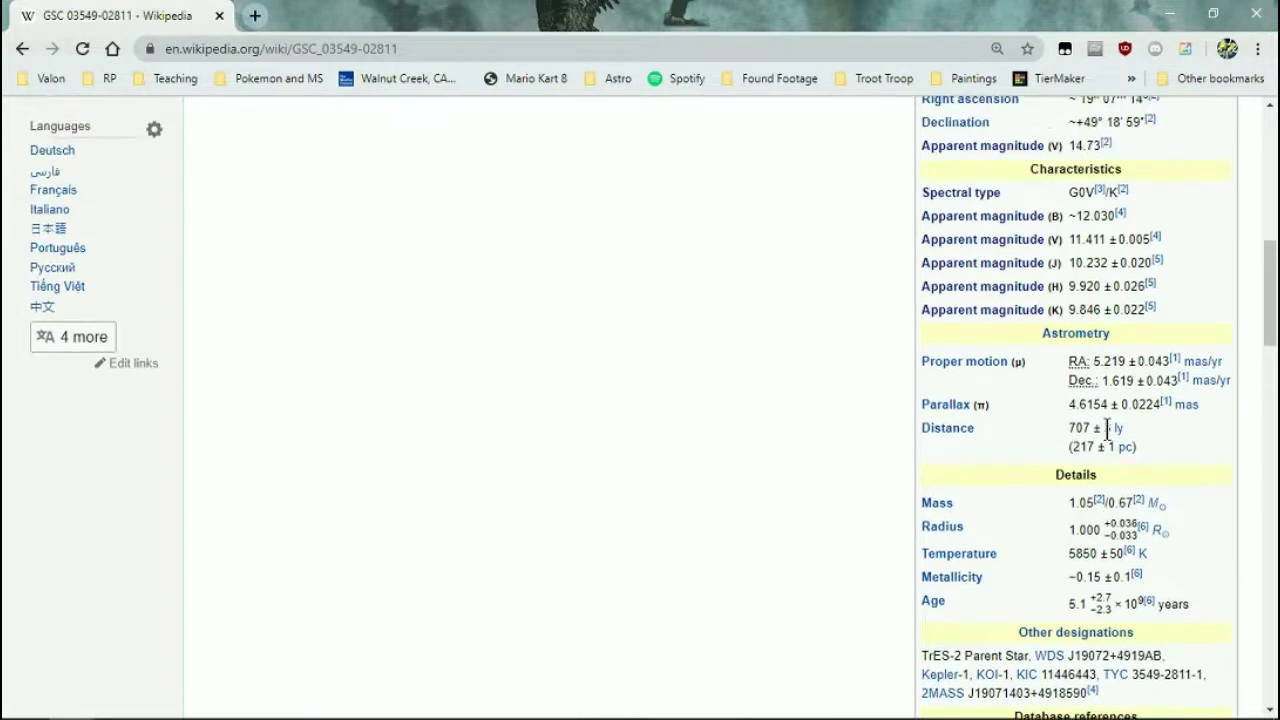
pyautogui.scroll(-1, 1150, 466)
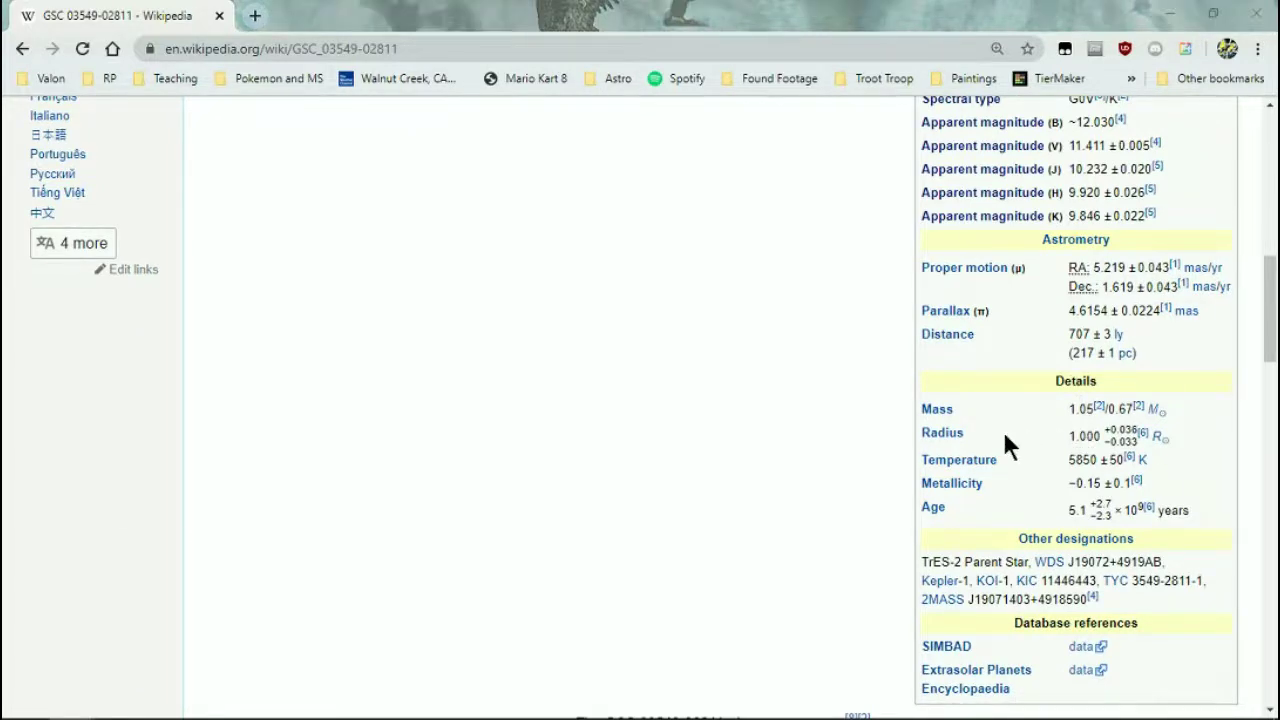
# Switch to UNIT 8 NOTES.docx in Word and start item 1 with "Mstar =" under the 5/5 heading, with "star" as subscript.
pyautogui.hotkey('alt', 'Tab')
pyautogui.hotkey('alt', 'Tab')
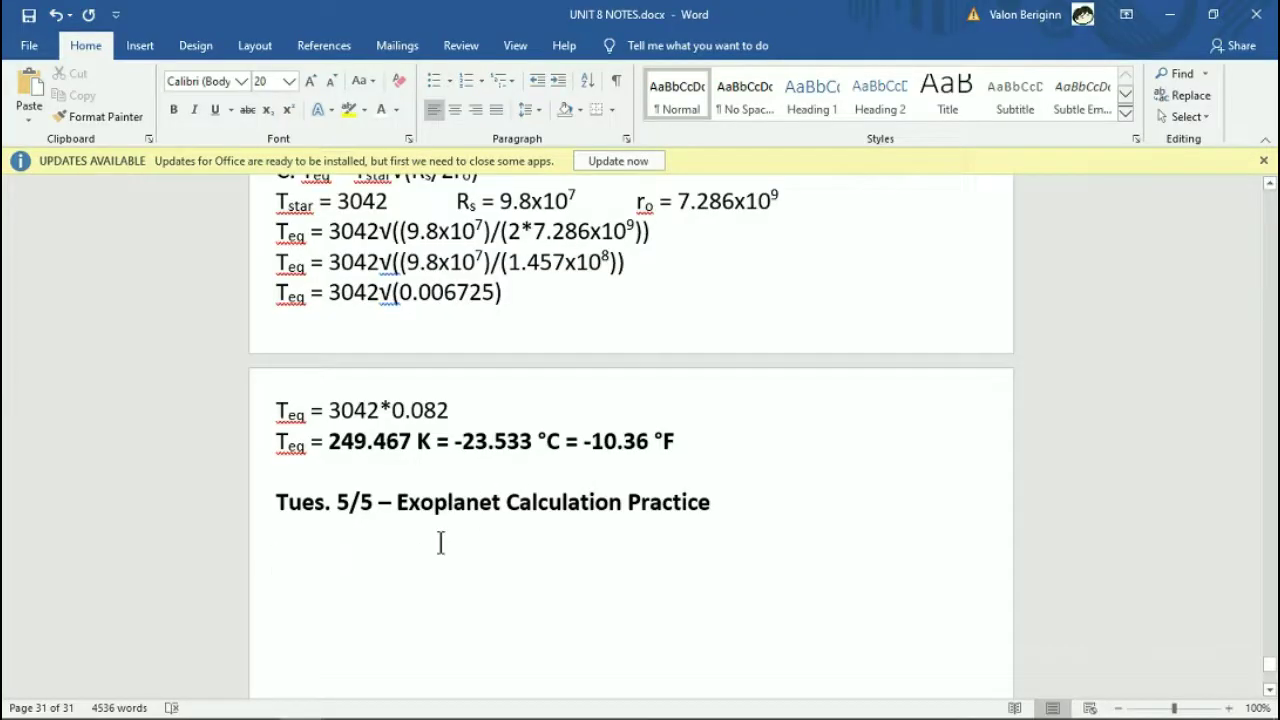
pyautogui.write('1.')
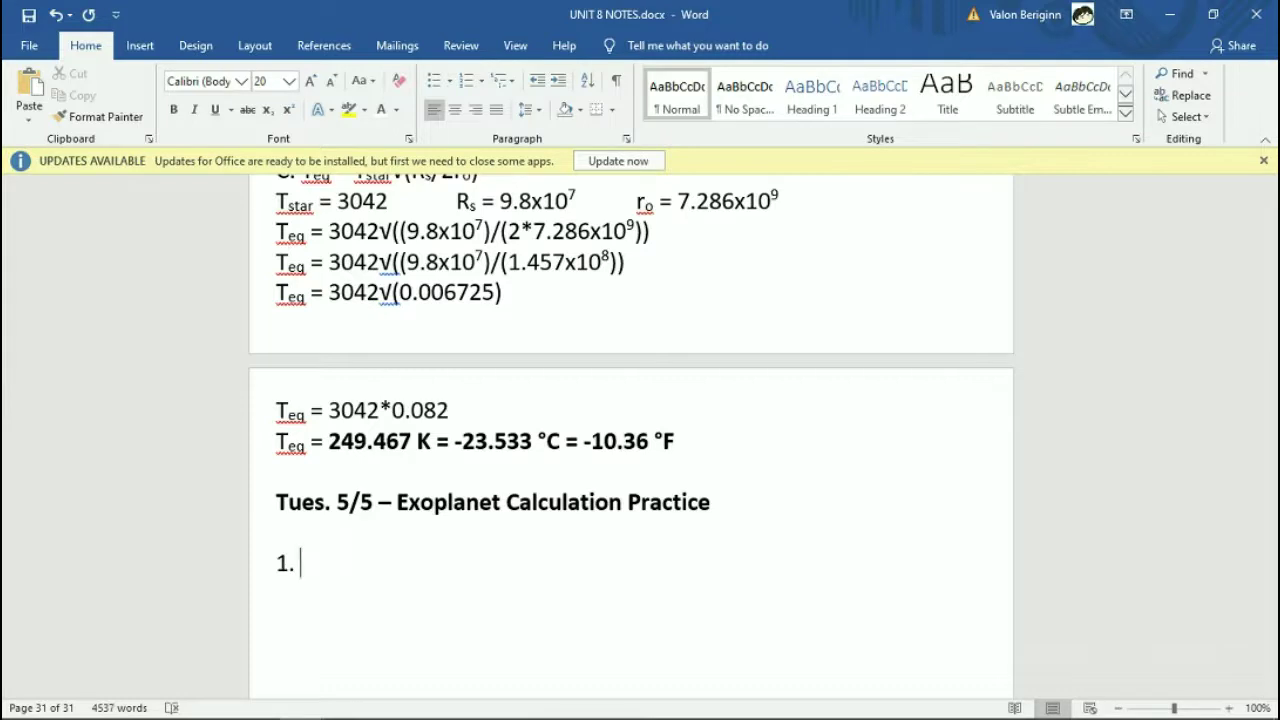
pyautogui.write(' M')
pyautogui.hotkey('ctrl', '=')
pyautogui.write('sta')
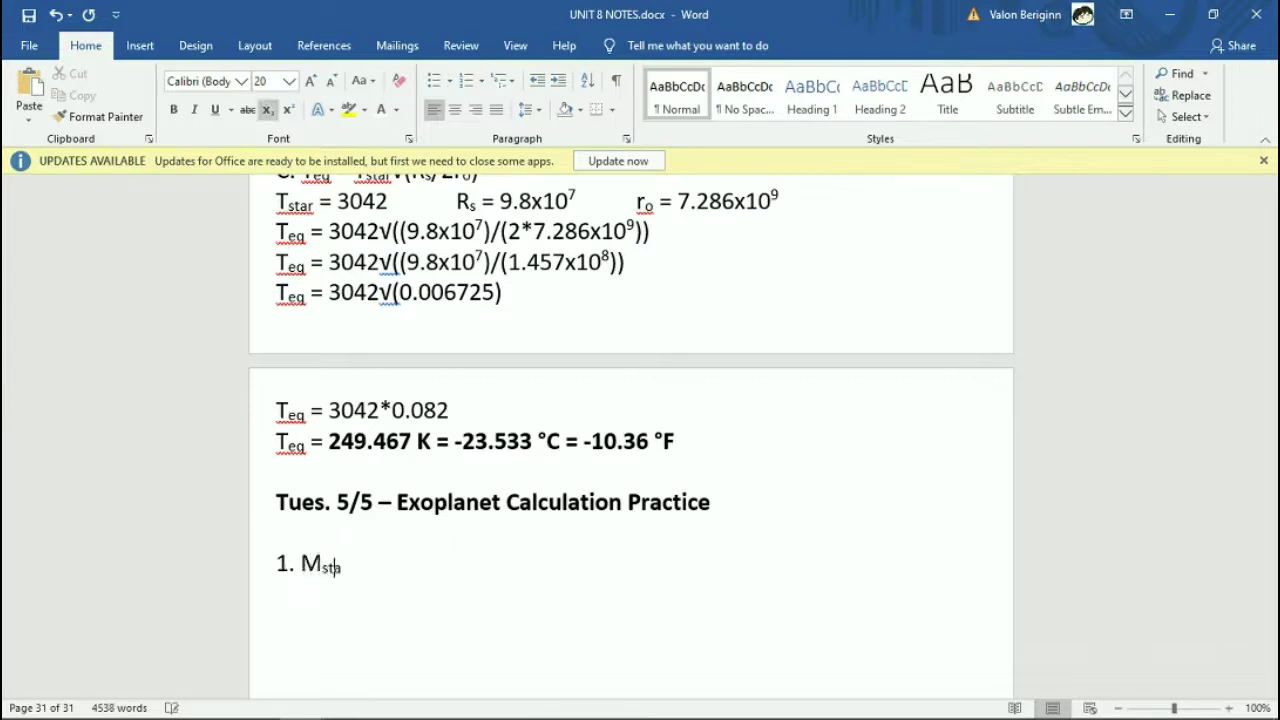
pyautogui.write('r')
pyautogui.hotkey('ctrl', '=')
pyautogui.write('=')
# Check the star's mass on Wikipedia and enter it in item 1 as "1.05 MSun", with "Sun" as subscript.
pyautogui.hotkey('alt', 'Tab')
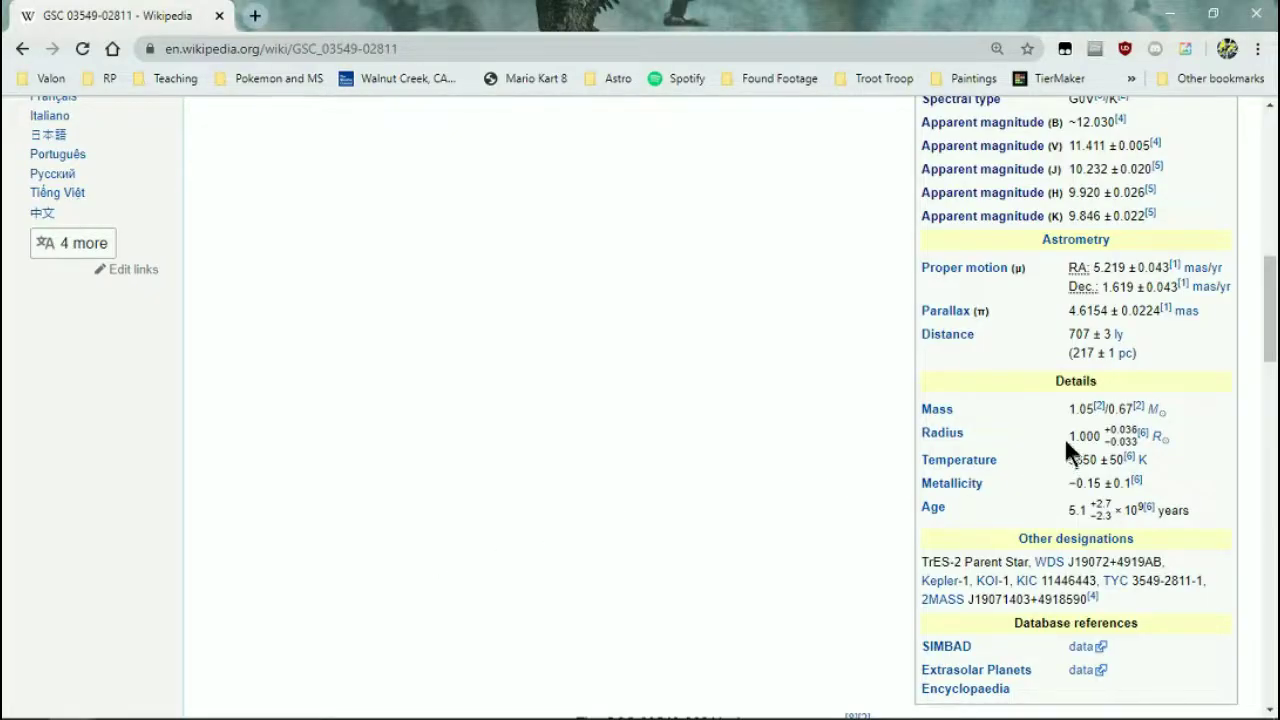
pyautogui.hotkey('alt', 'Tab')
pyautogui.write('1.05 M')
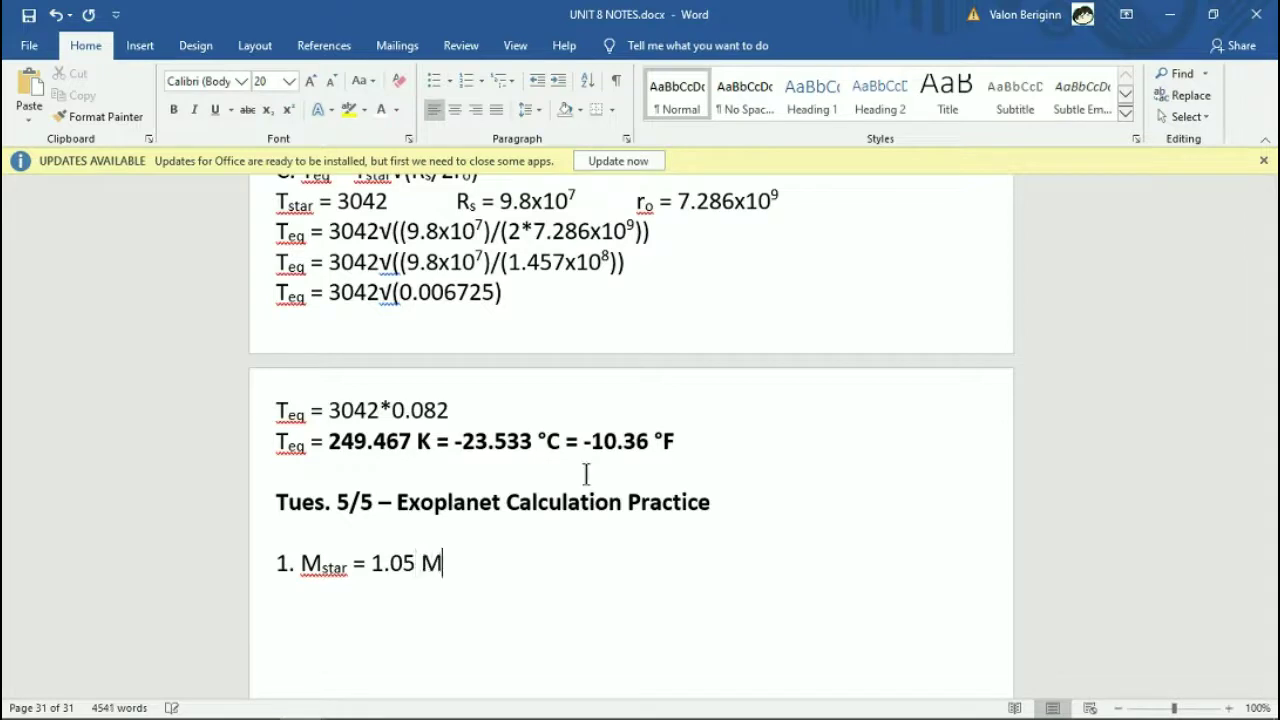
pyautogui.hotkey('ctrl', '=')
pyautogui.write('Sun')
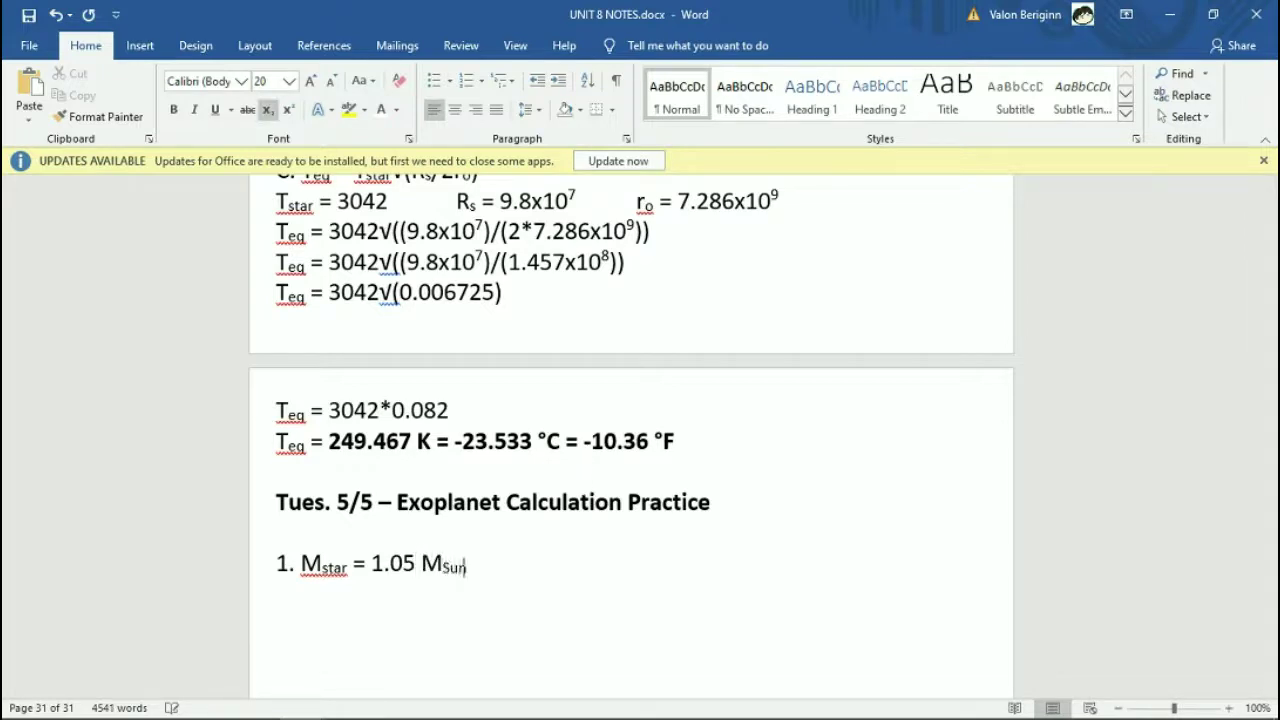
pyautogui.hotkey('ctrl', '=')
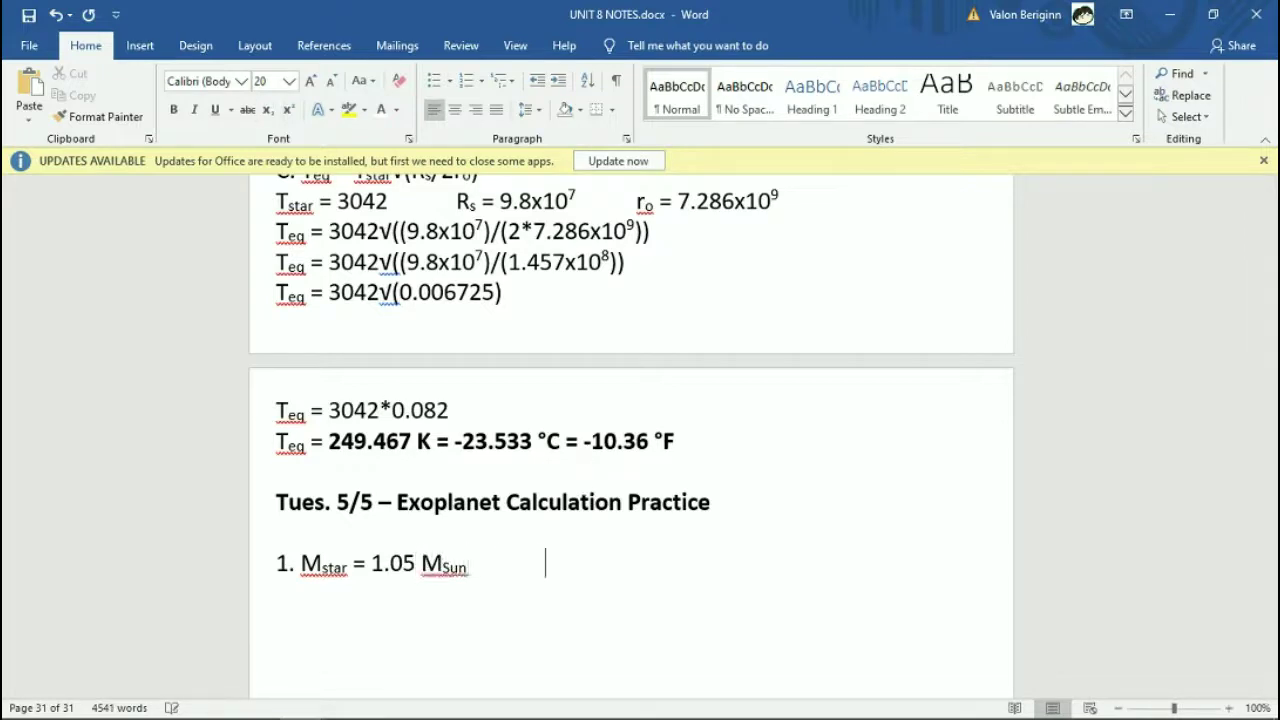
# Check the star's radius on Wikipedia and add "Rstar = 1 MSun" to item 1, with "star" and "Sun" as subscripts.
pyautogui.write('R')
pyautogui.hotkey('ctrl', '=')
pyautogui.write('star')
pyautogui.hotkey('ctrl', '=')
pyautogui.write('=')
pyautogui.hotkey('alt', 'Tab')
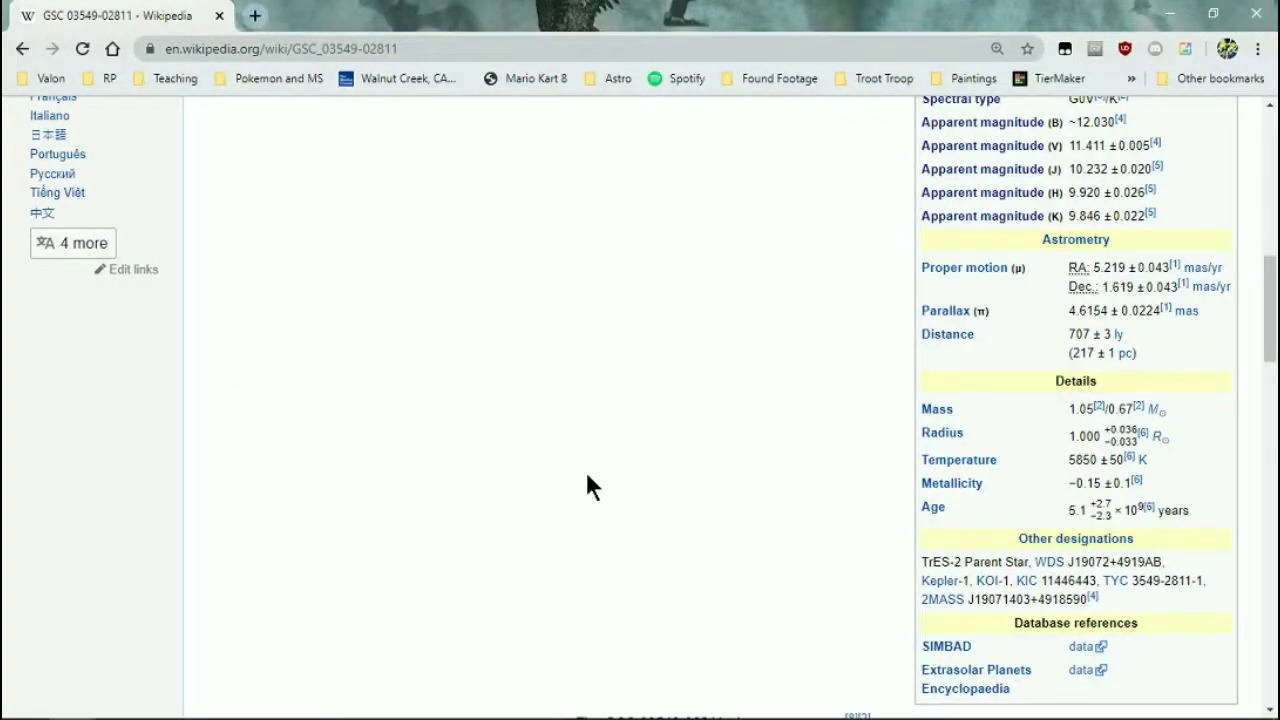
pyautogui.hotkey('alt', 'Tab')
pyautogui.write('1')
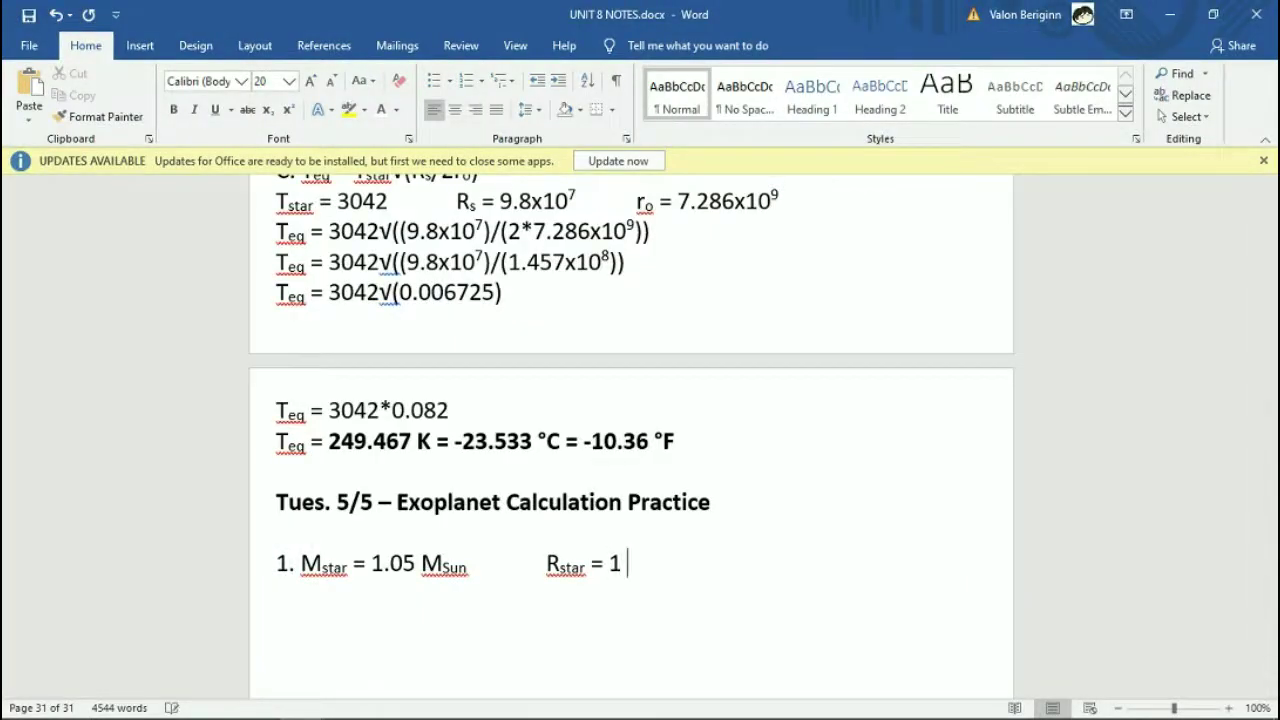
pyautogui.write(' M')
pyautogui.hotkey('ctrl', '=')
pyautogui.write('sun')
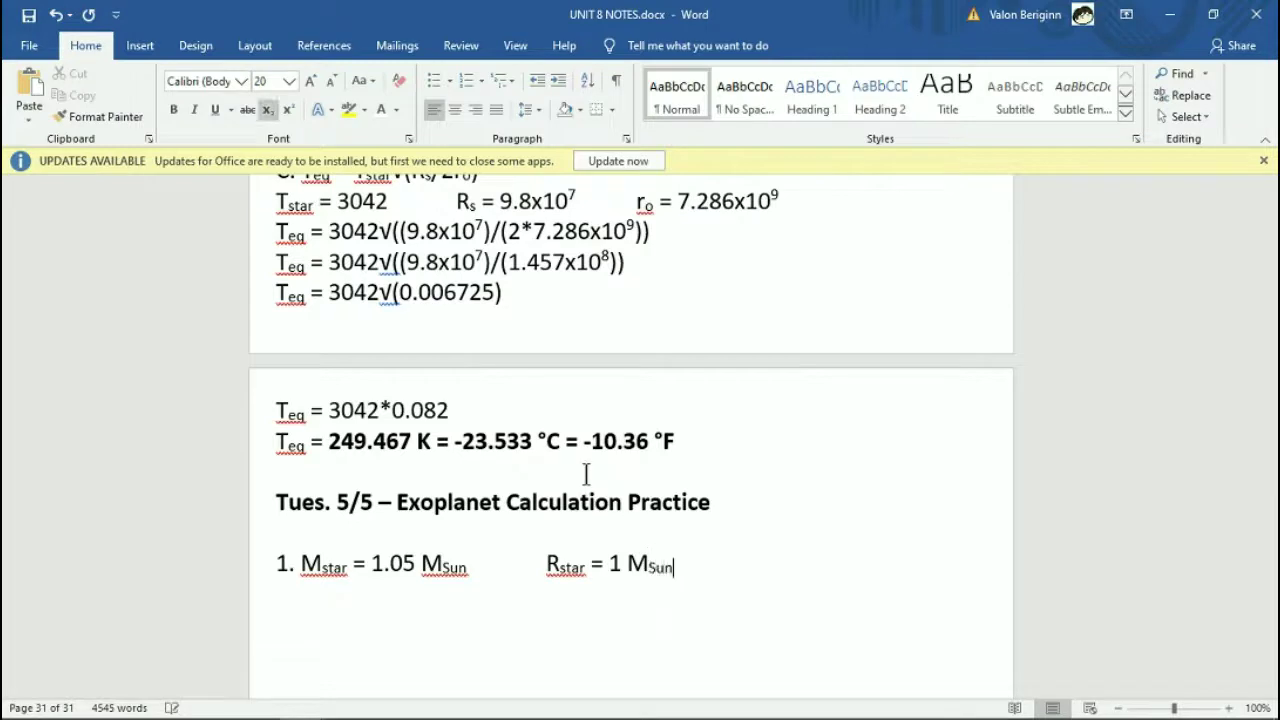
pyautogui.hotkey('ctrl', '=')
# Correct the unit of the star's radius from MSun to RSun, keeping "Sun" as subscript.
pyautogui.press('Left')
pyautogui.press('Left')
pyautogui.press('Left')
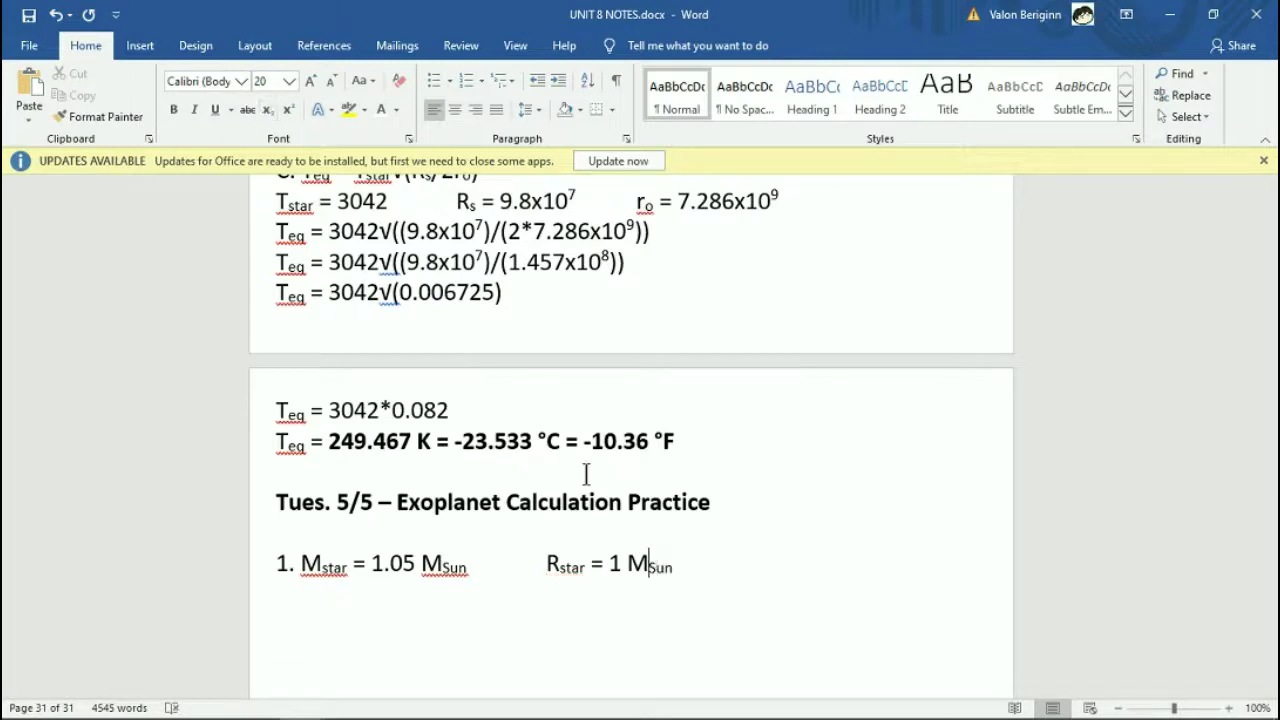
pyautogui.press('BackSpace')
pyautogui.write('R')
pyautogui.press('End')
pyautogui.hotkey('ctrl', '=')
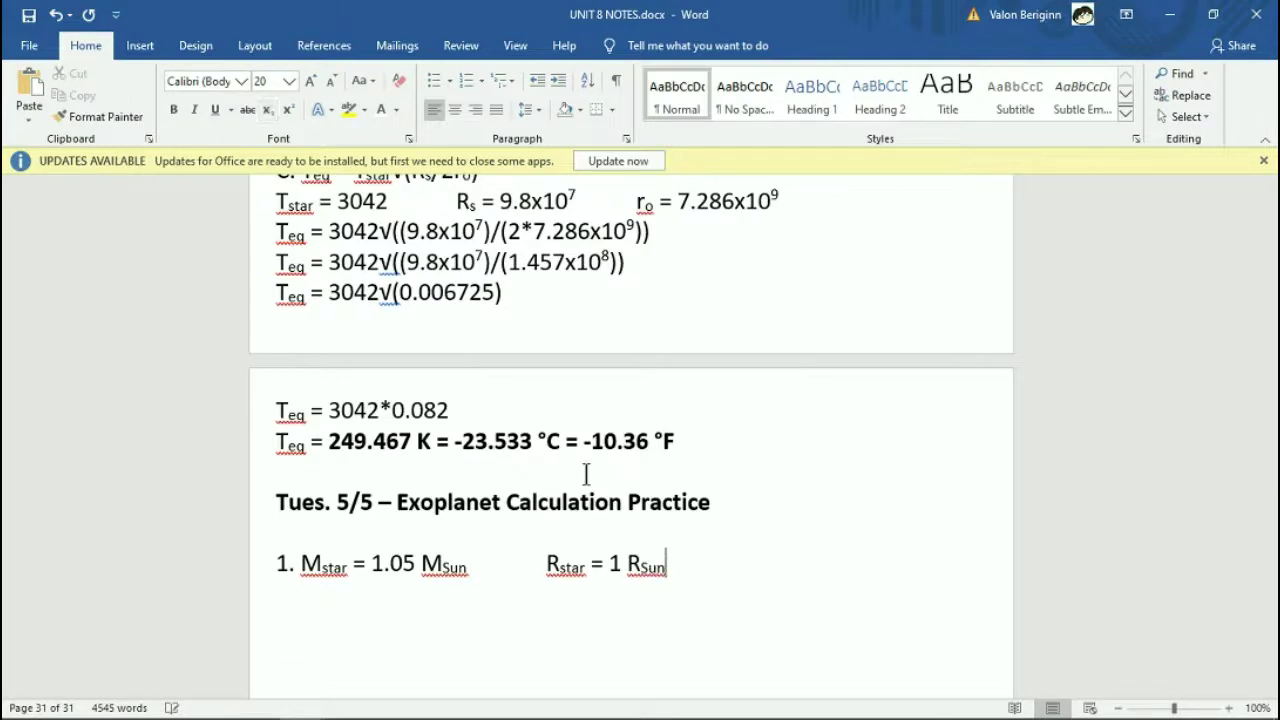
# Check the star's temperature on Wikipedia, add "Tstar = 5850 K" to item 1 with "star" as subscript, and start a new line.
pyautogui.write('T')
pyautogui.hotkey('ctrl', '=')
pyautogui.write('star')
pyautogui.hotkey('ctrl', '=')
pyautogui.write('=')
pyautogui.hotkey('alt', 'Tab')
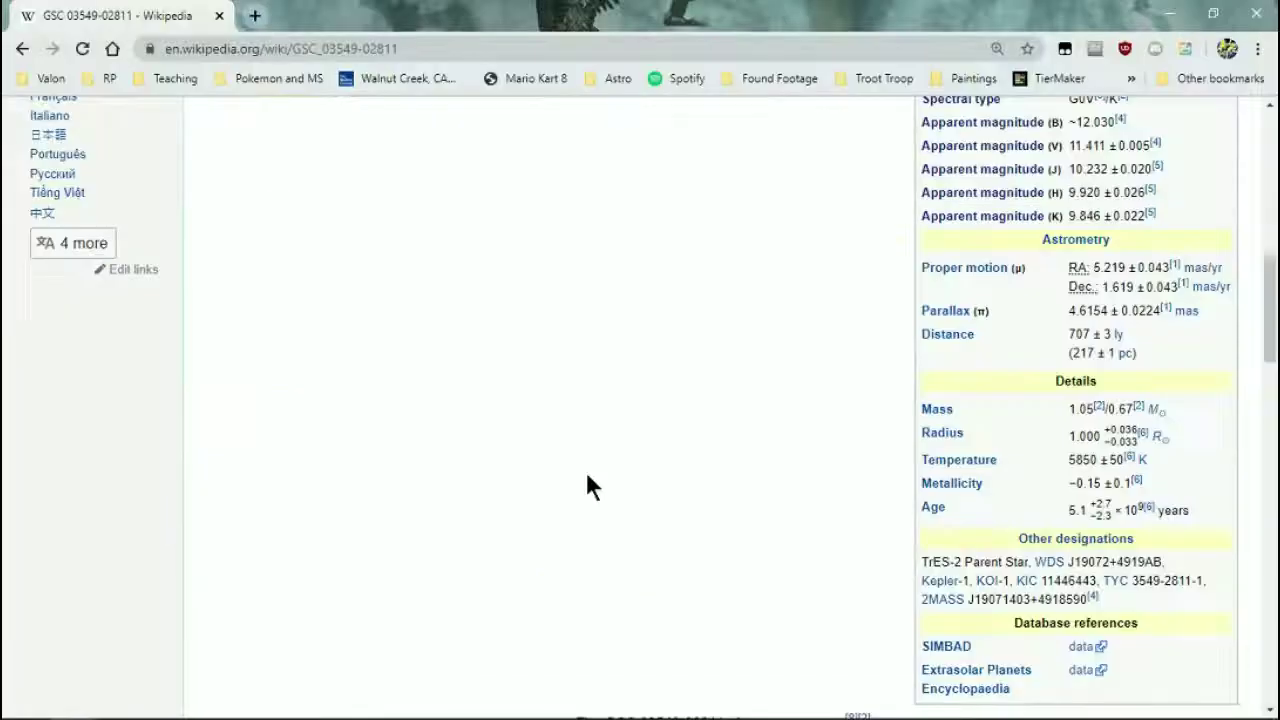
pyautogui.hotkey('alt', 'Tab')
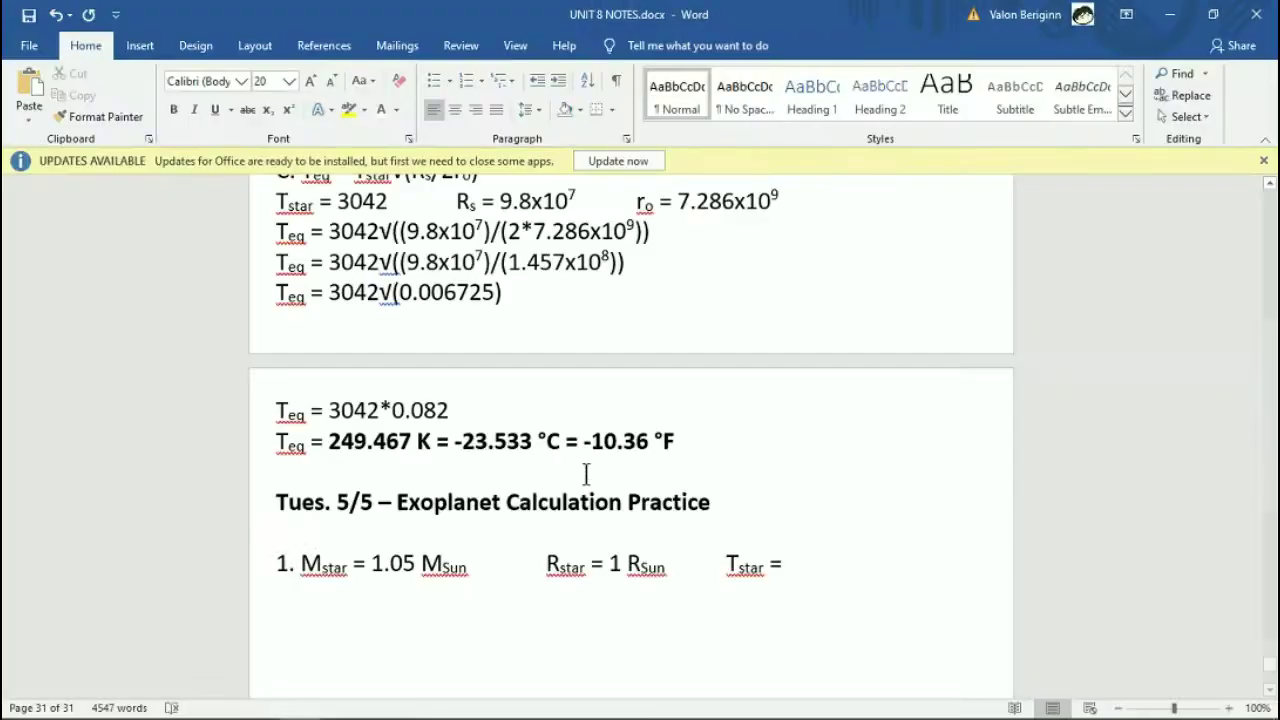
pyautogui.write('5850')
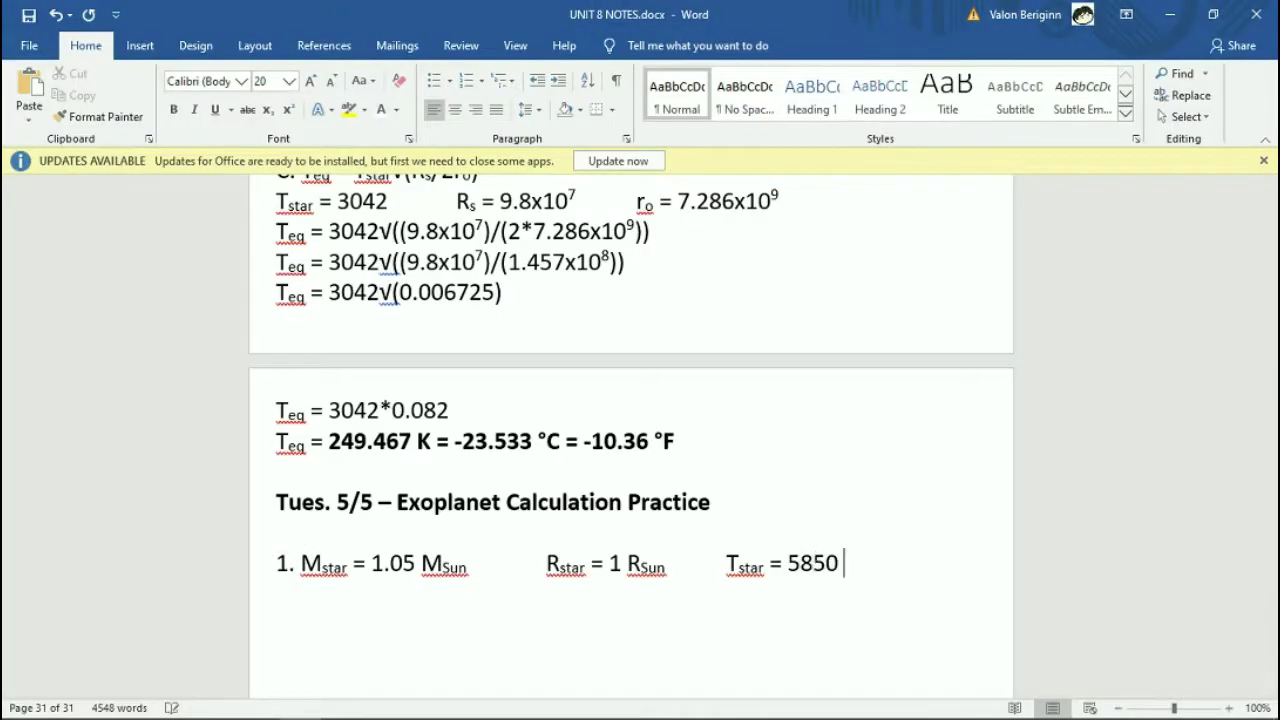
pyautogui.write(' K')
pyautogui.press('Return')
# Switch to Transit Curves.pdf, examine the transit dips in the Kepler-1b (TrES-2) light curve, and return to the Word notes.
pyautogui.hotkey('alt', 'Tab')
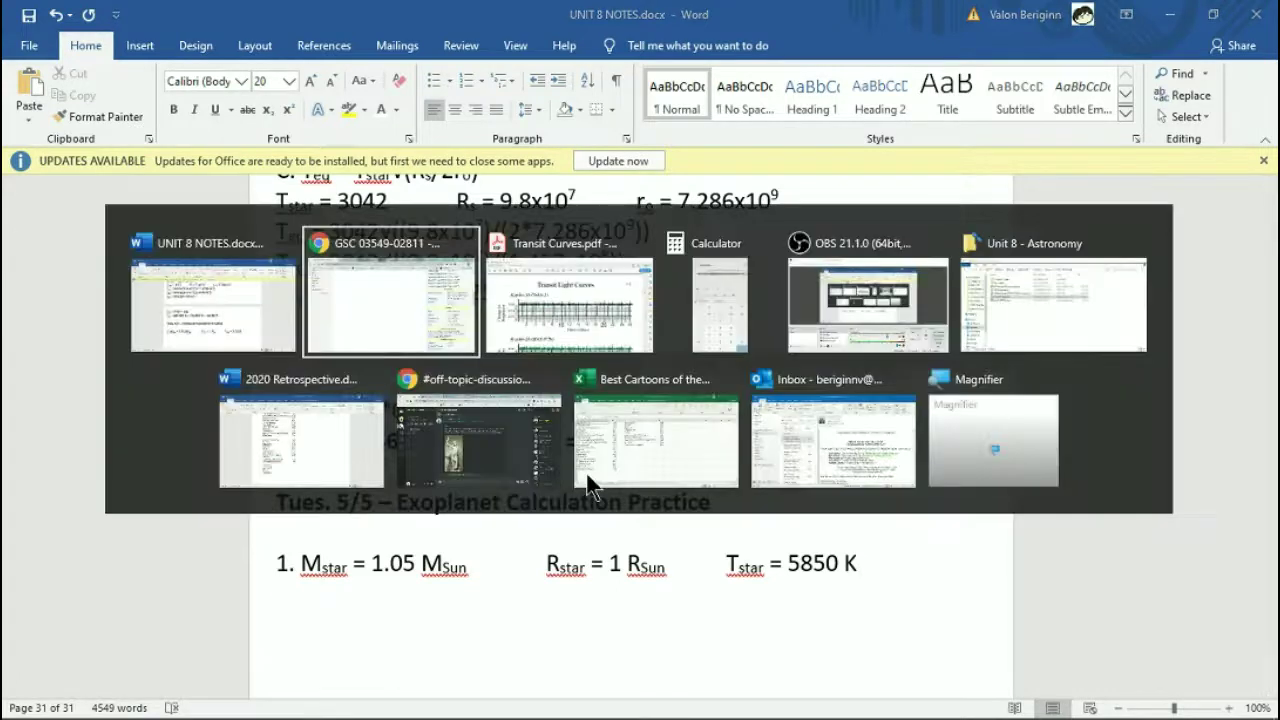
pyautogui.hotkey('alt', 'Tab')
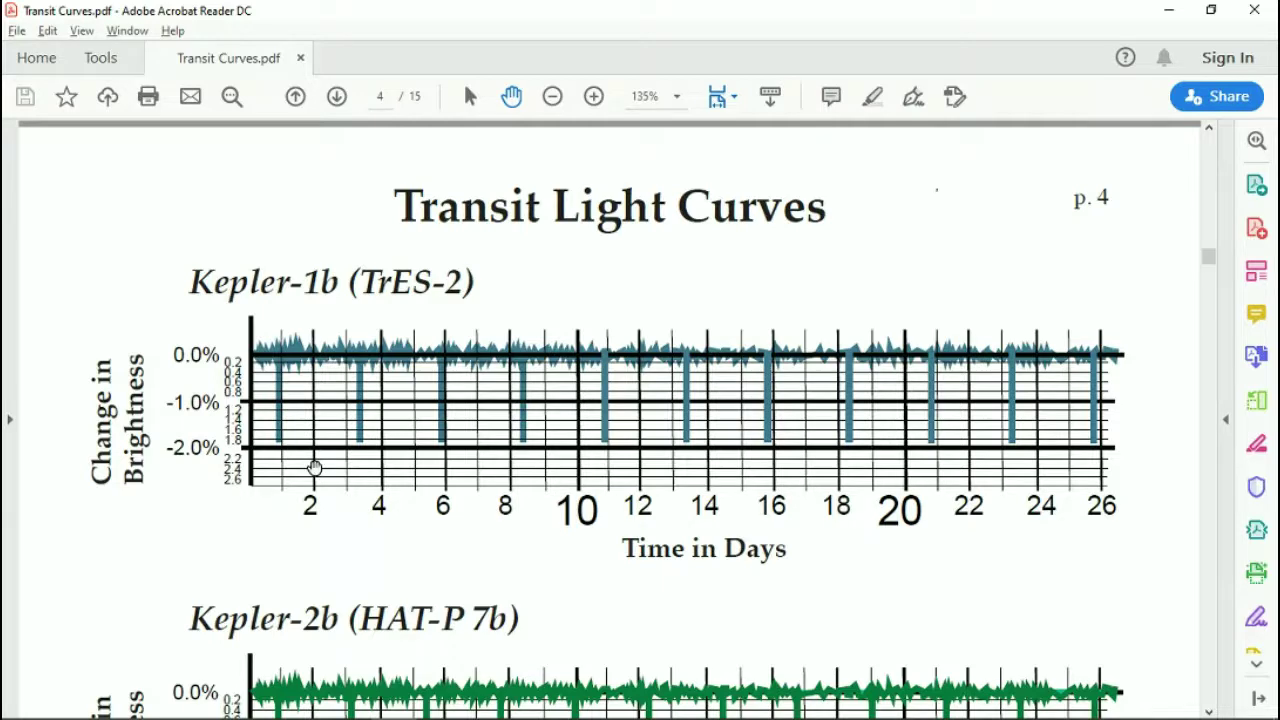
pyautogui.hotkey('alt', 'Tab')
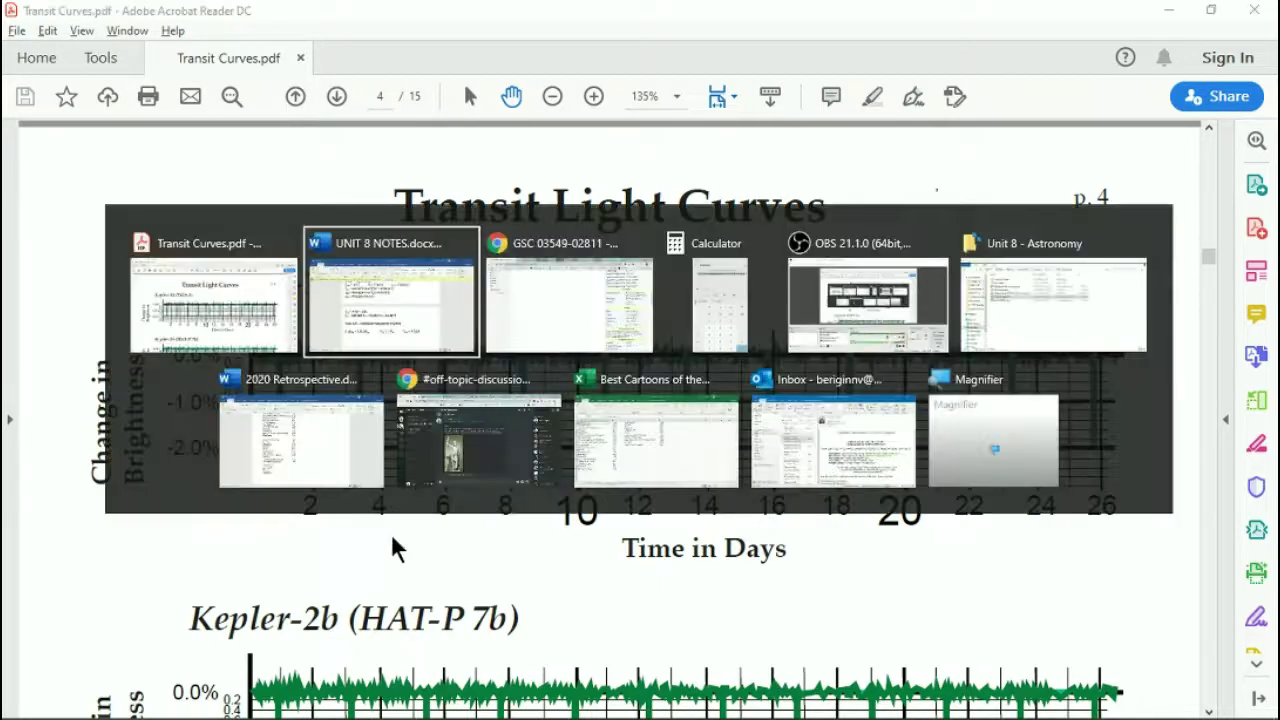
# Write "1.9% decrease in light" on the line below the star data in item 1.
pyautogui.write('1')
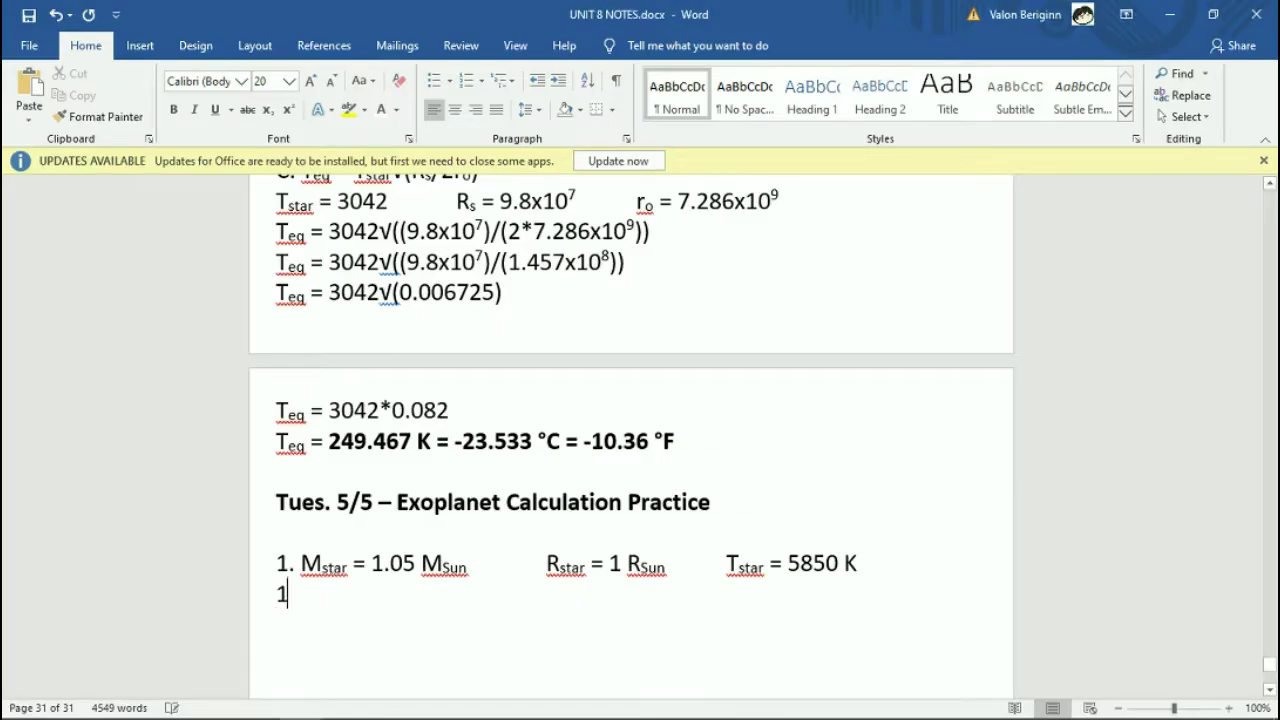
pyautogui.write('.9')
pyautogui.press('BackSpace')
pyautogui.write('.9')
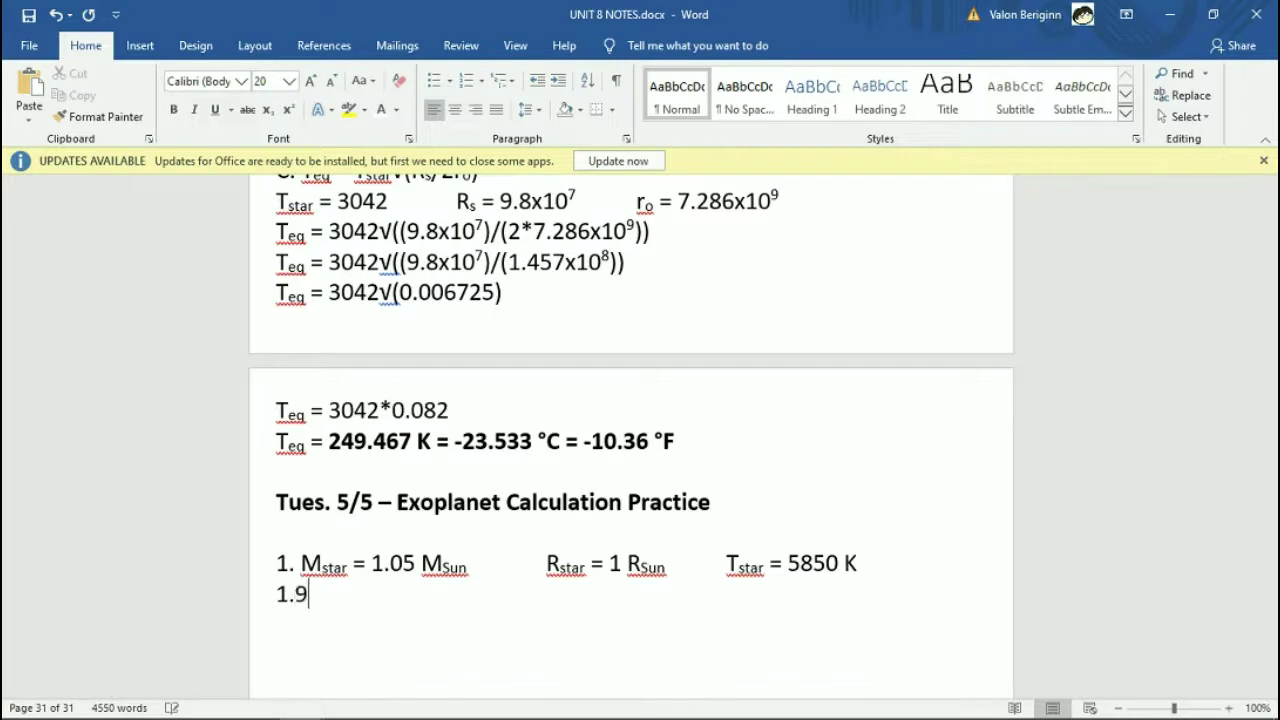
pyautogui.write('% decr')
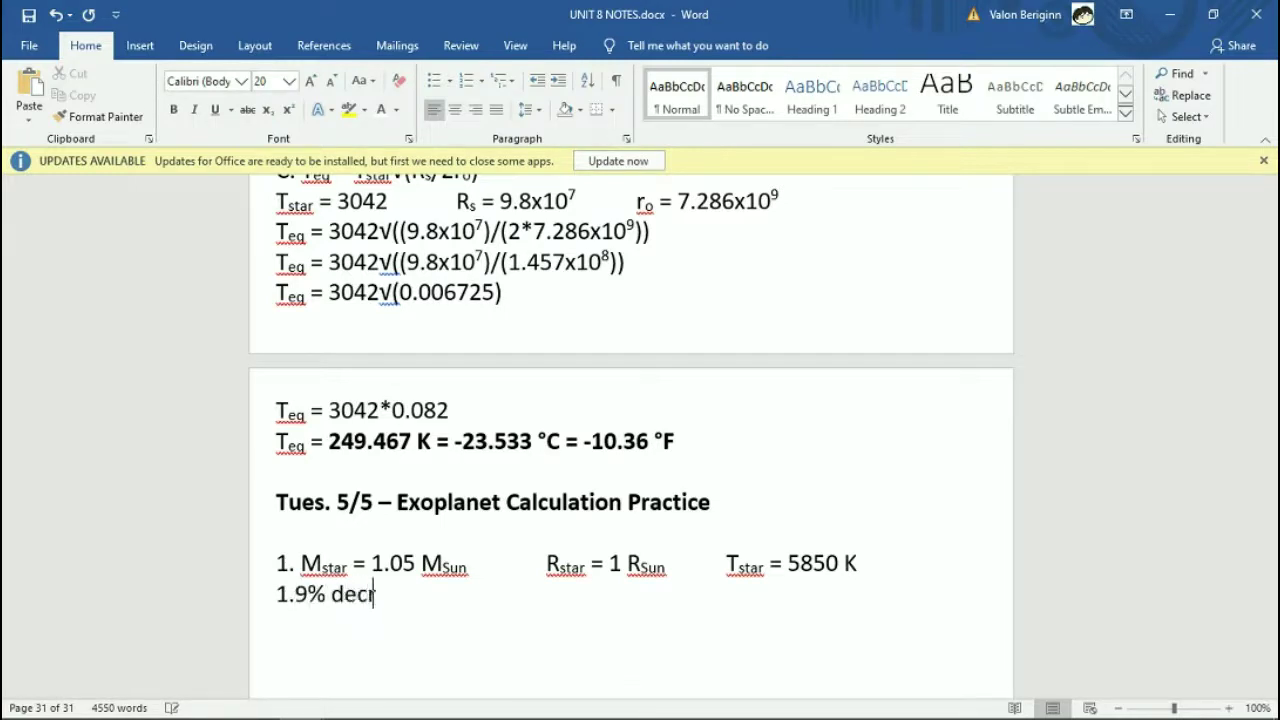
pyautogui.write('ease in light')
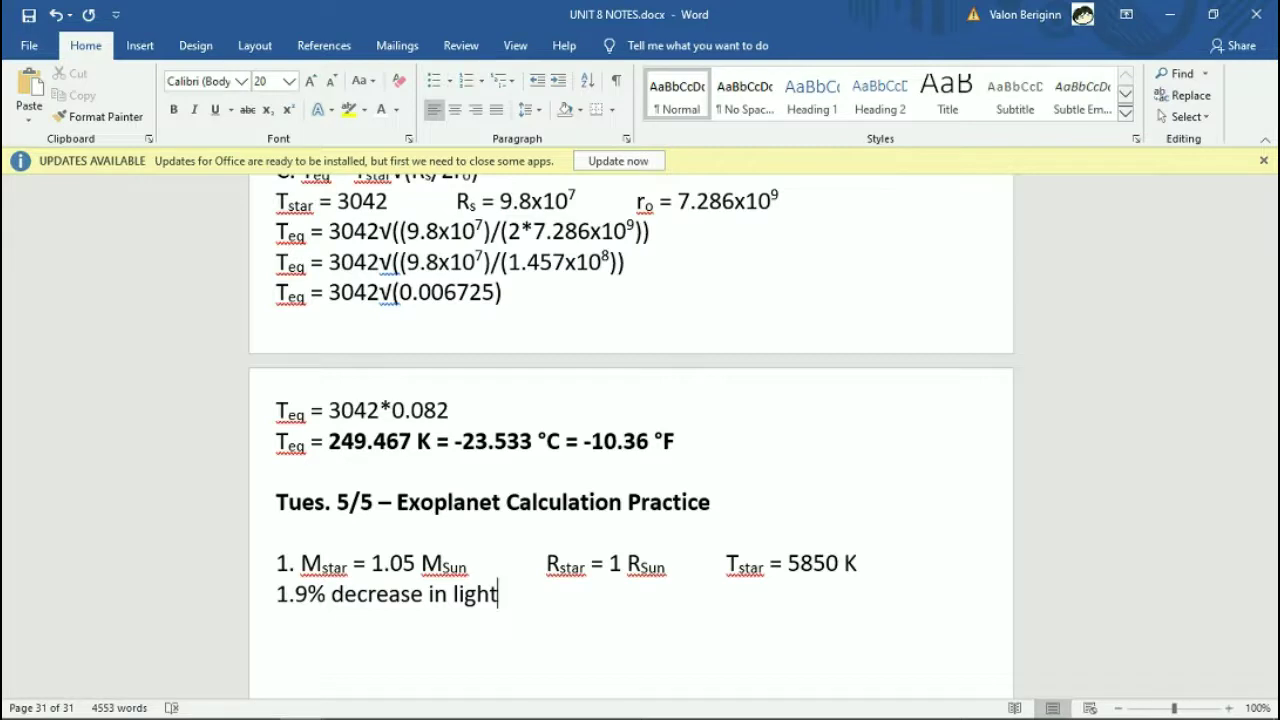
# Add "ΔF = 0.019" after the light decrease on the same line, separated by a tab.
pyautogui.press('Tab')
pyautogui.write('ΔF = 0.')
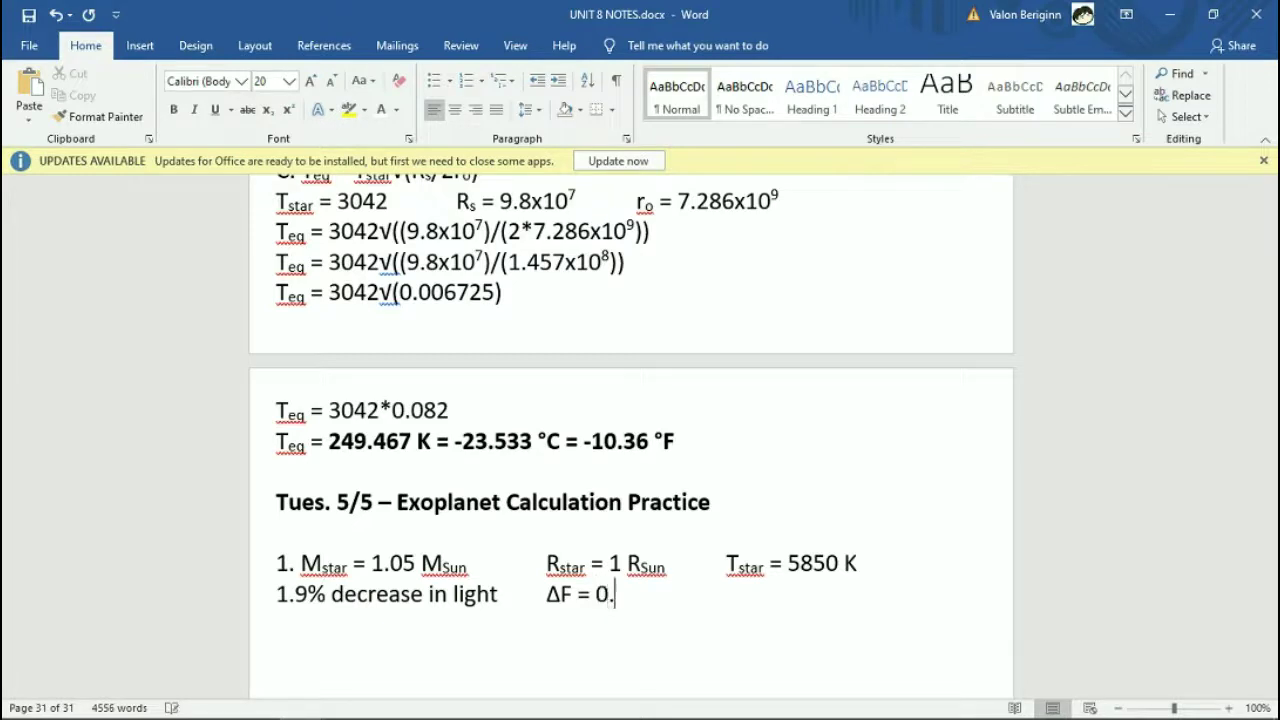
pyautogui.write('019')
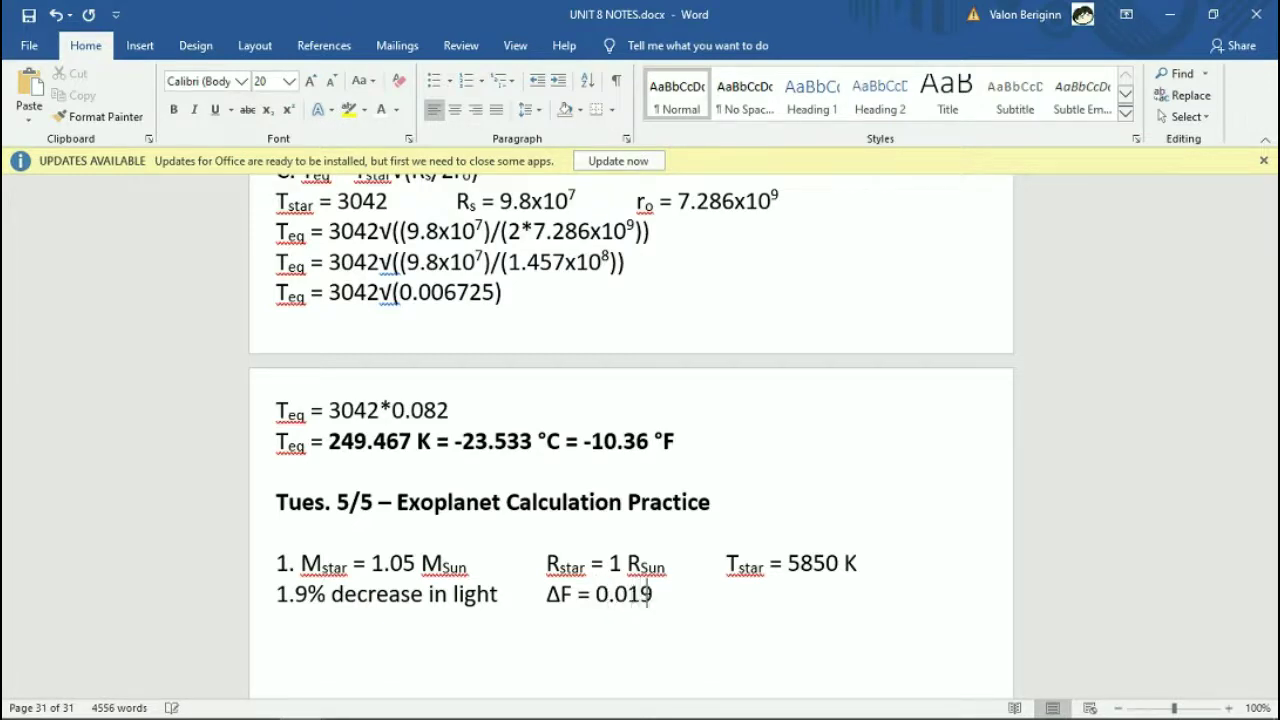